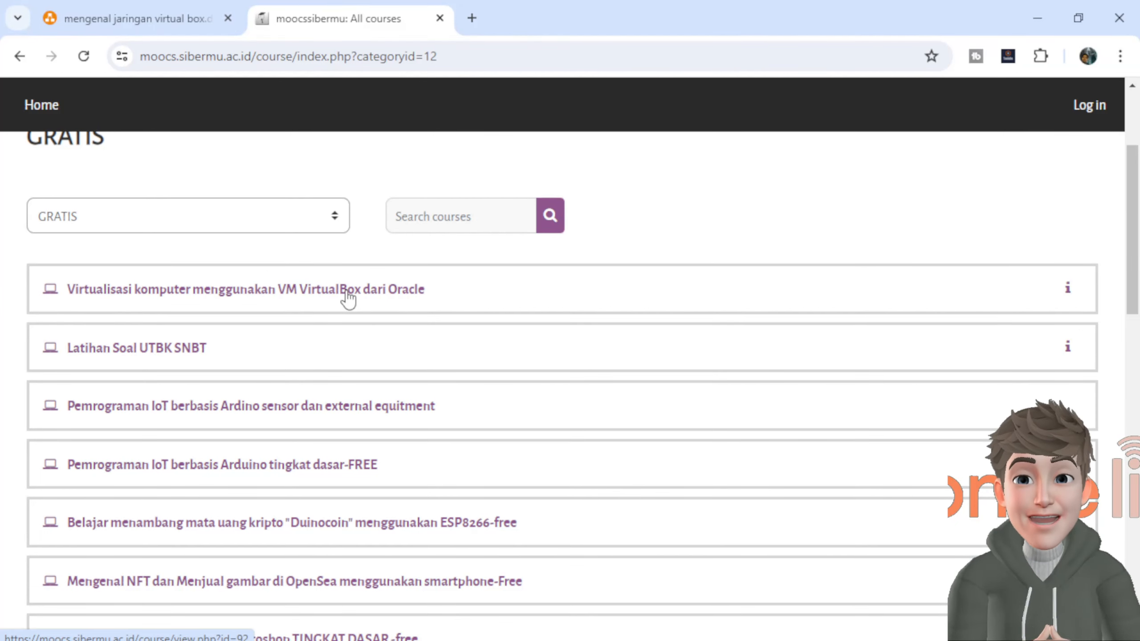
Switch from the browser to Oracle VM VirtualBox and open the network settings of the win-xp-lite machine
scroll(348, 301, up, 4)
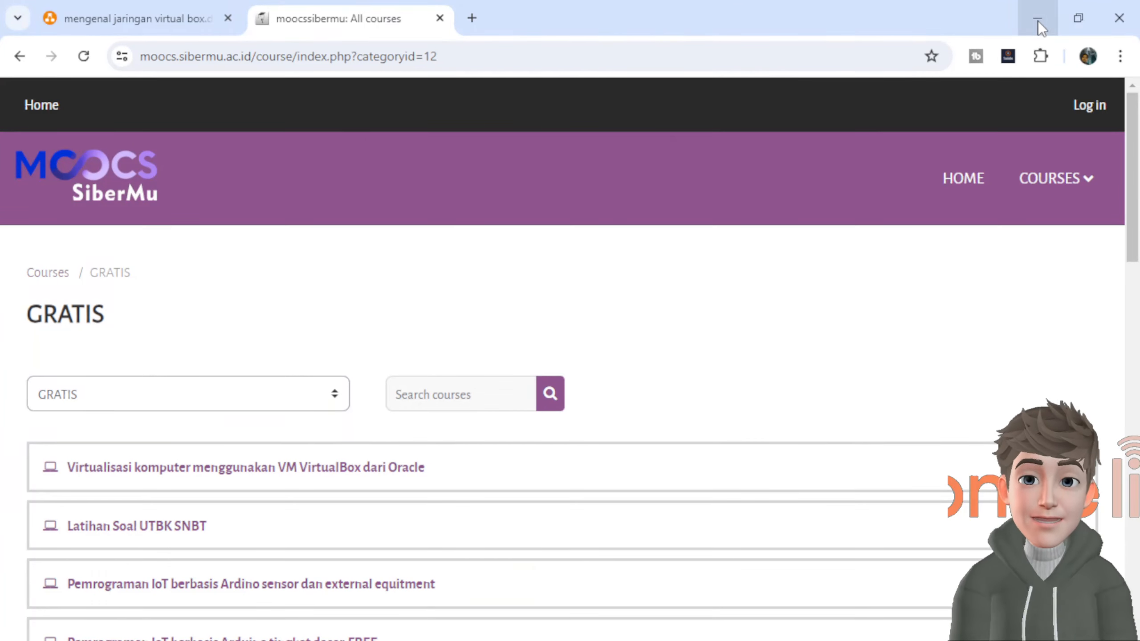
click(1038, 18)
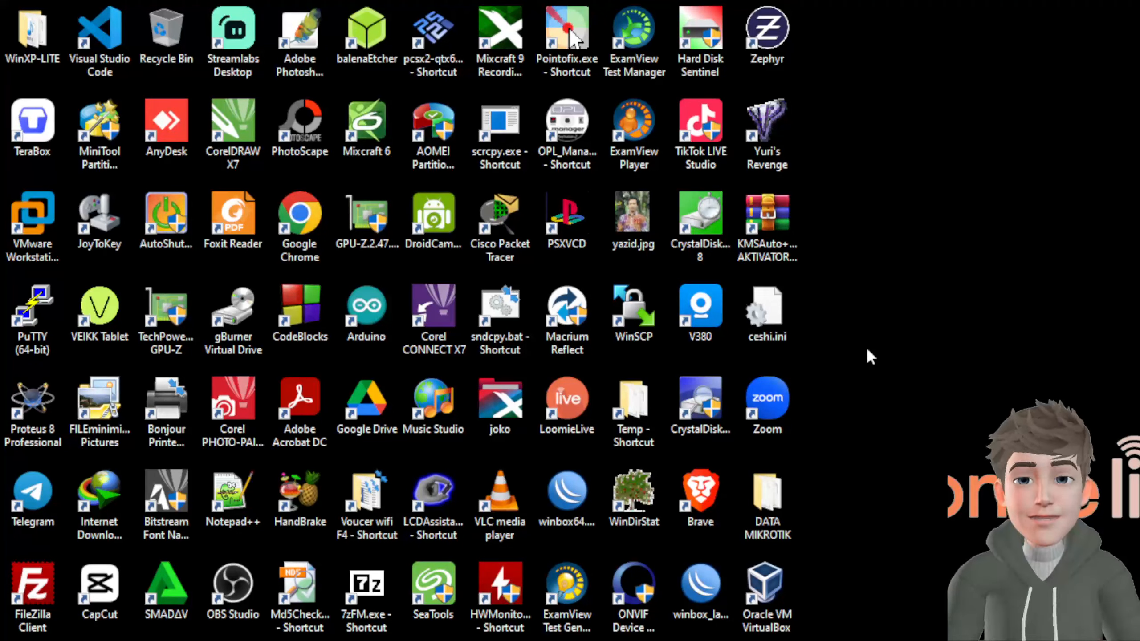
double_click(772, 583)
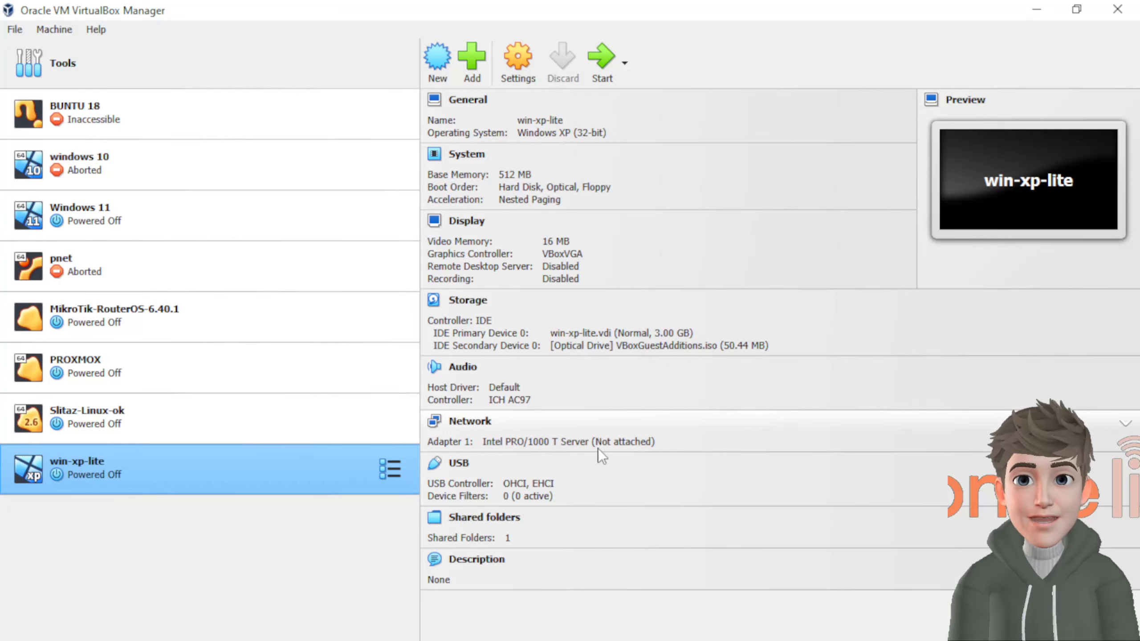
click(526, 63)
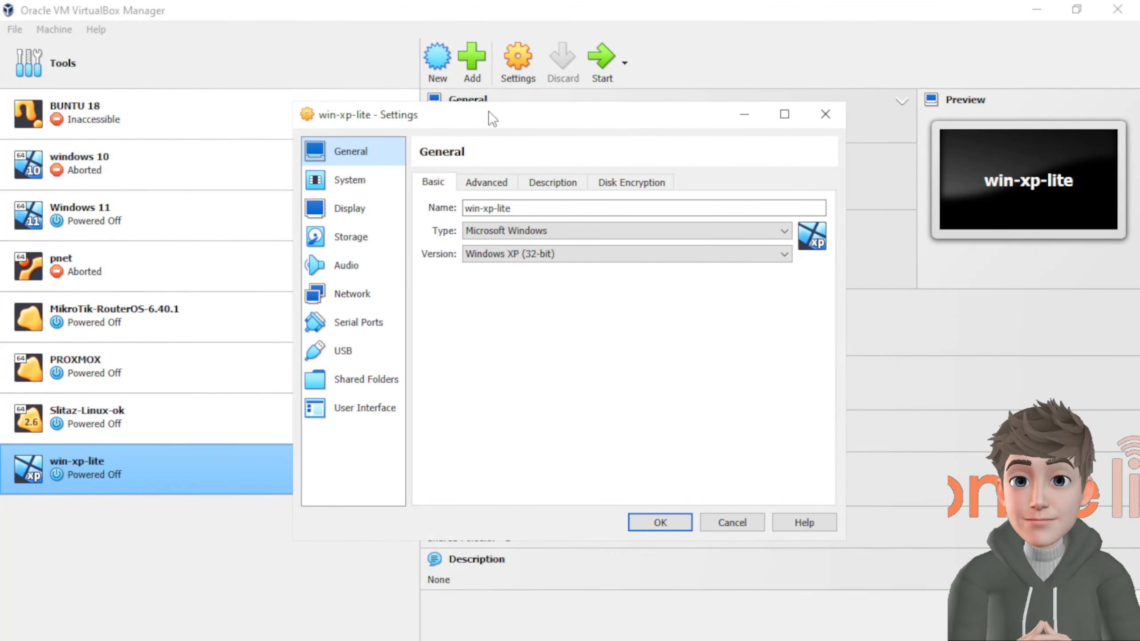
click(349, 298)
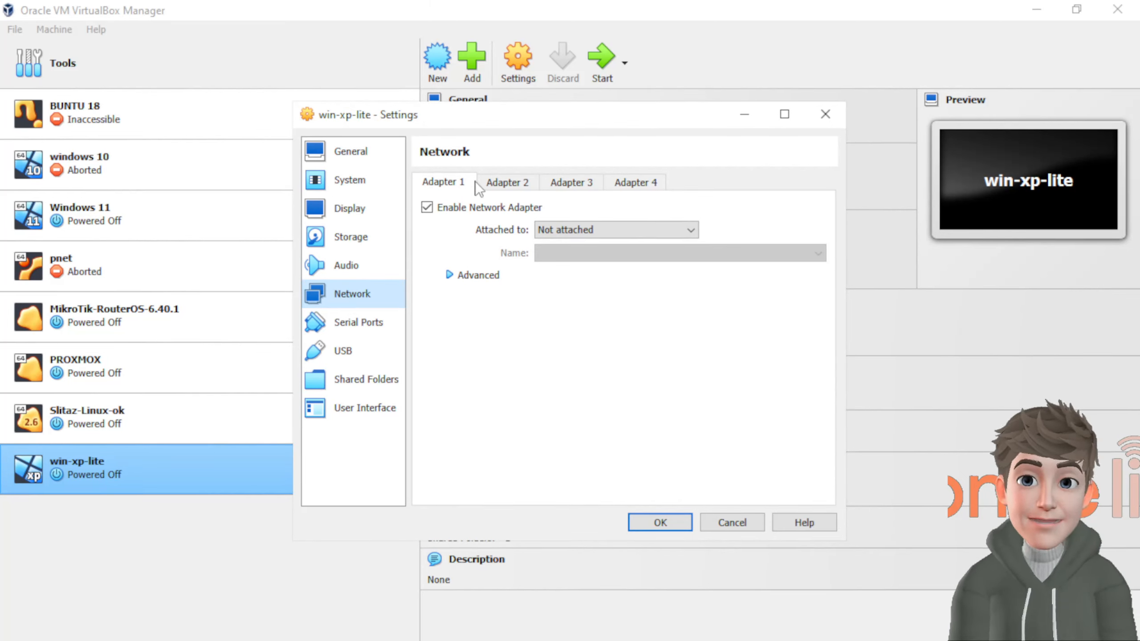
Look through the settings of network adapters 2, 3 and 4, and return to Adapter 1
click(512, 182)
click(573, 182)
click(663, 182)
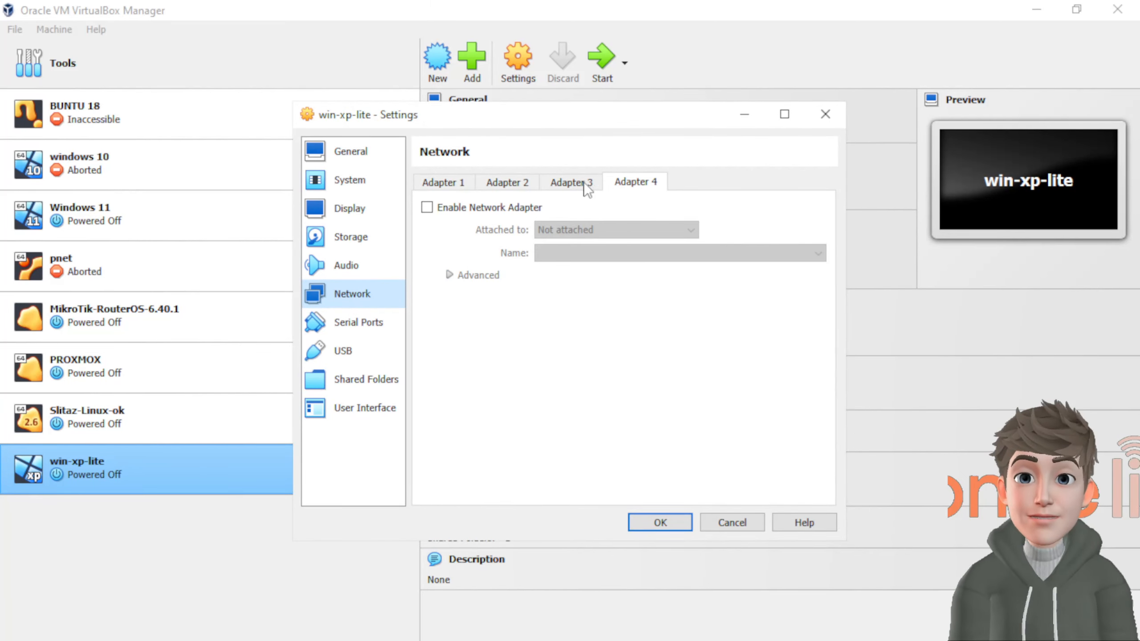
click(456, 181)
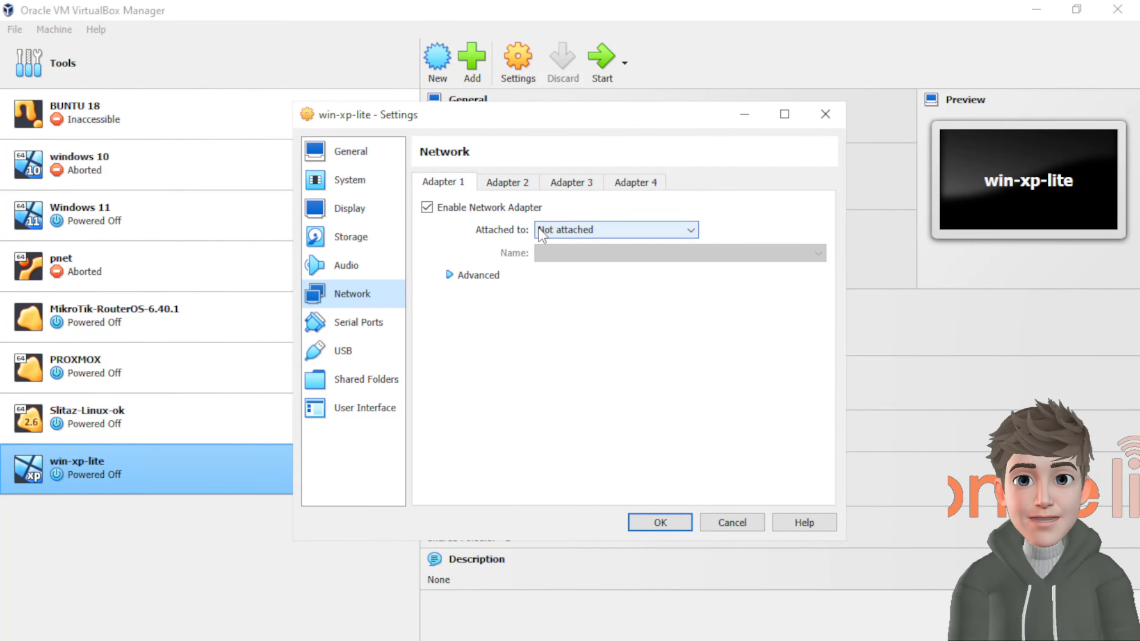
Enable network Adapter 2 and review the connection types it can be attached to
click(511, 183)
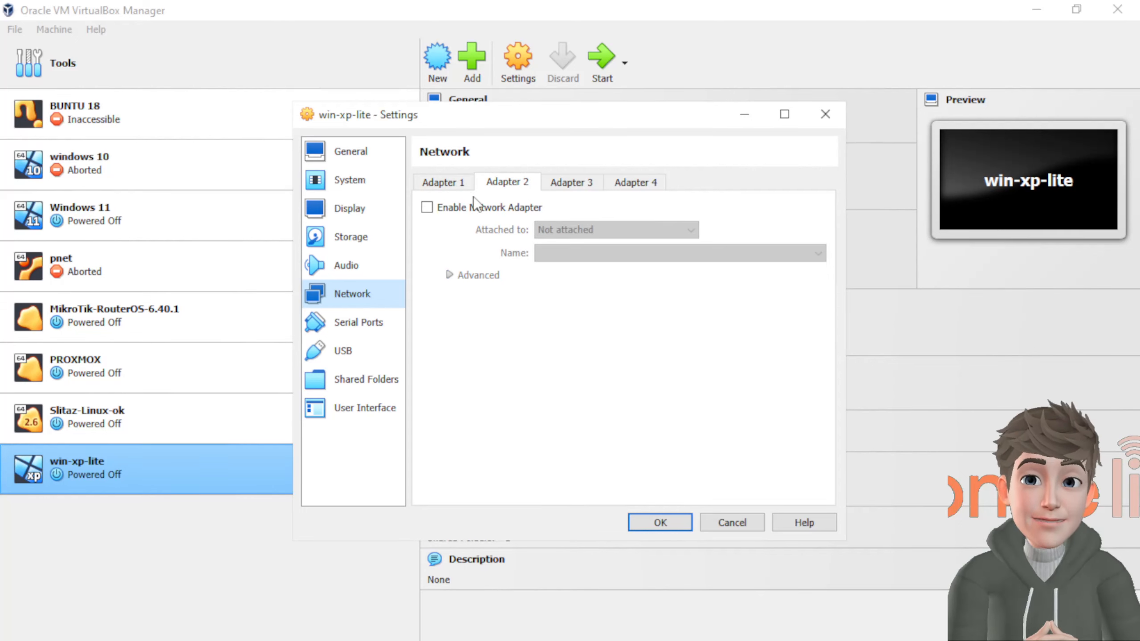
click(480, 207)
click(580, 229)
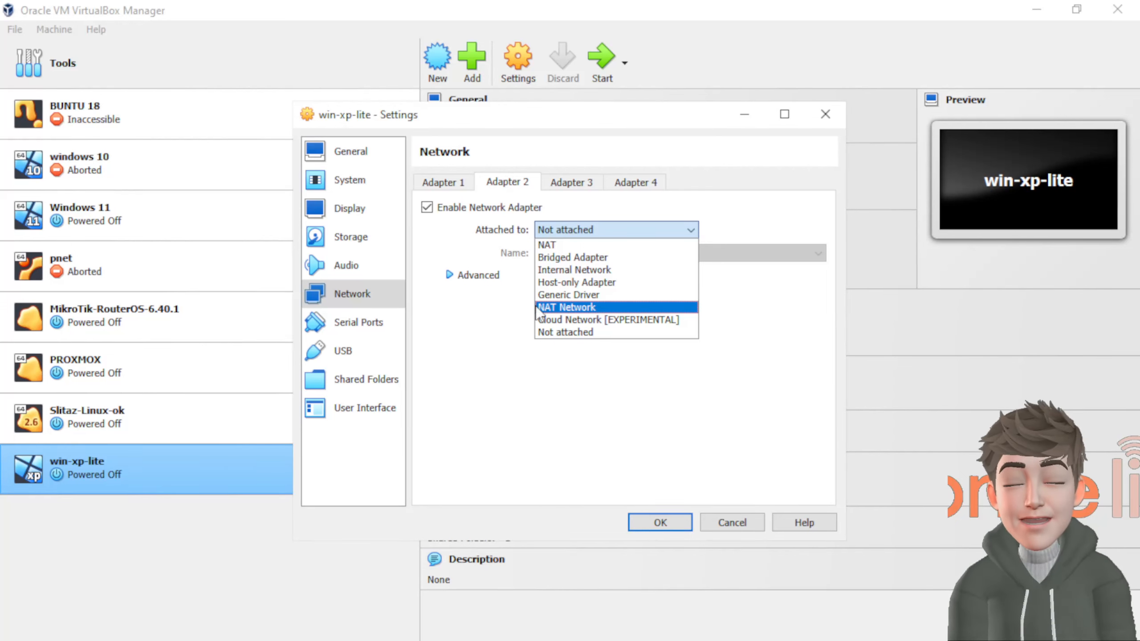
click(495, 256)
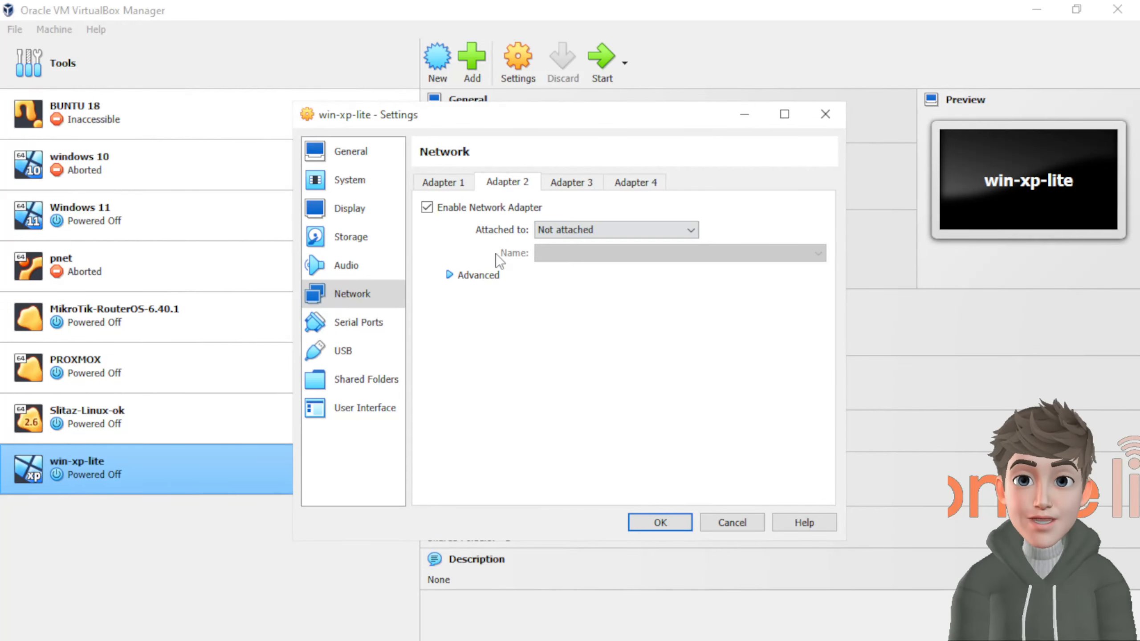
Enable network adapters 3 and 4 and show their available attachment types
click(568, 184)
click(513, 208)
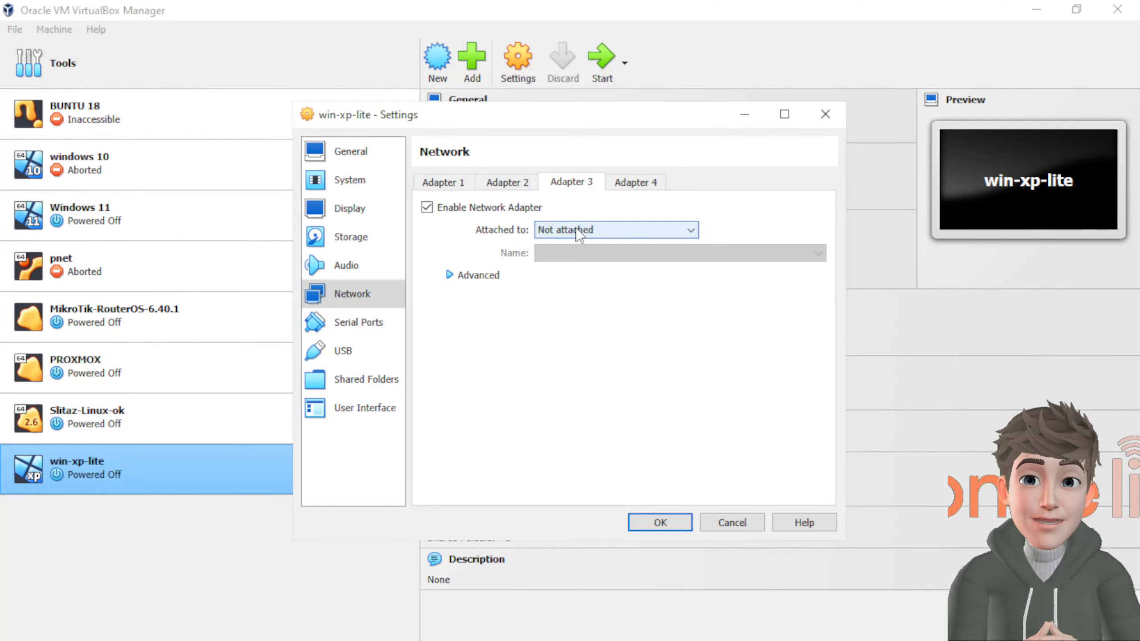
click(575, 228)
click(635, 182)
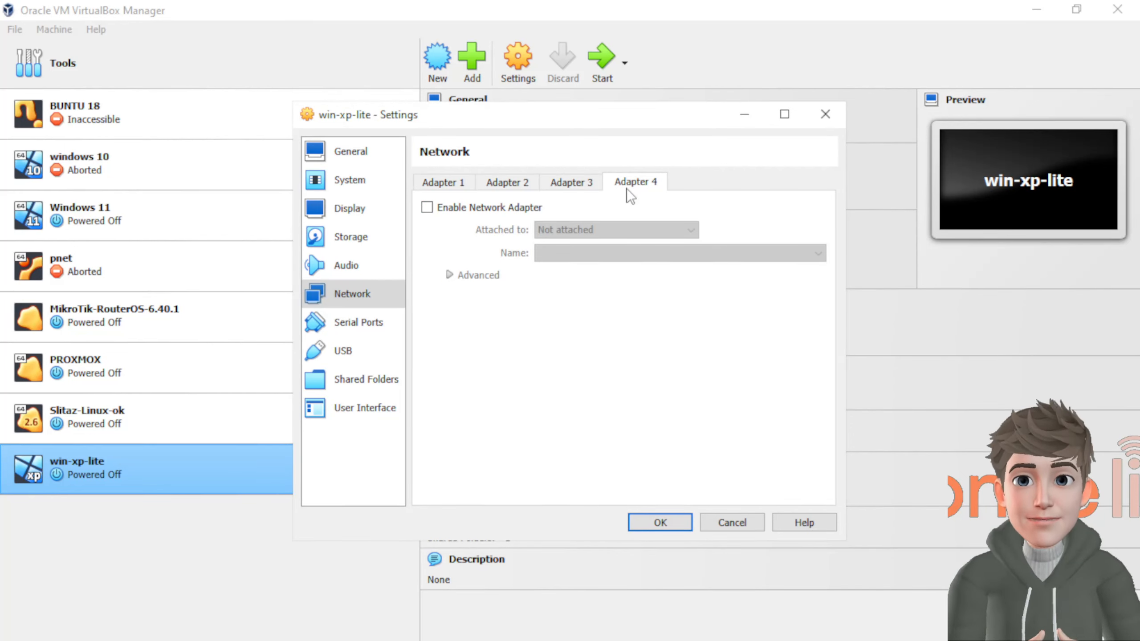
click(504, 207)
click(586, 230)
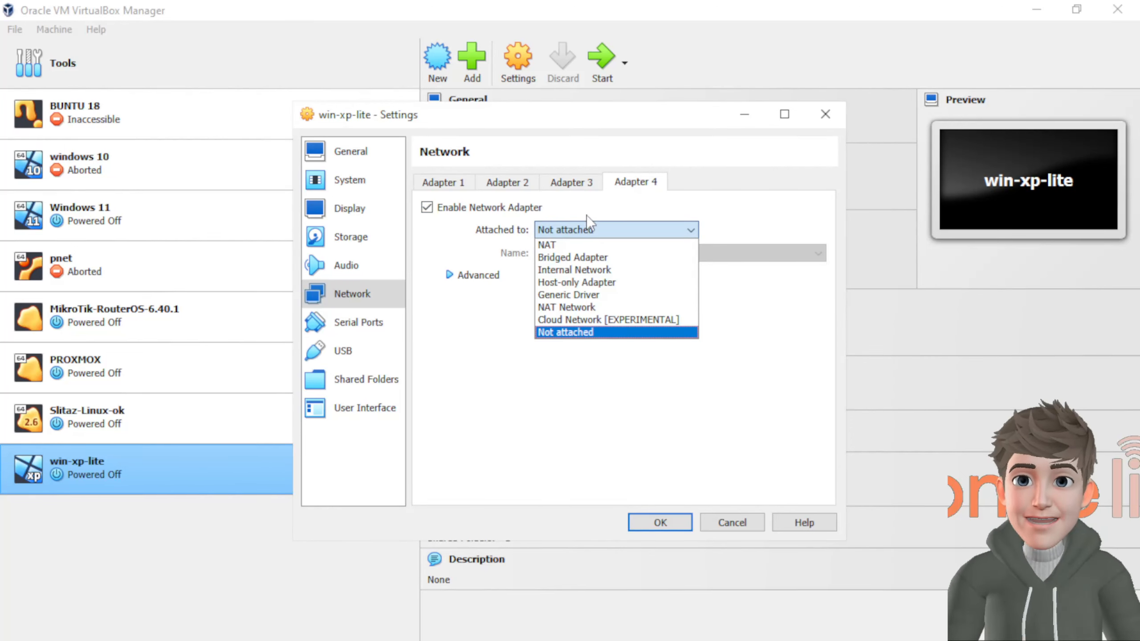
Disable network adapters 4, 3 and 2, check that they are off, and return to Adapter 1
click(451, 207)
click(574, 184)
click(471, 210)
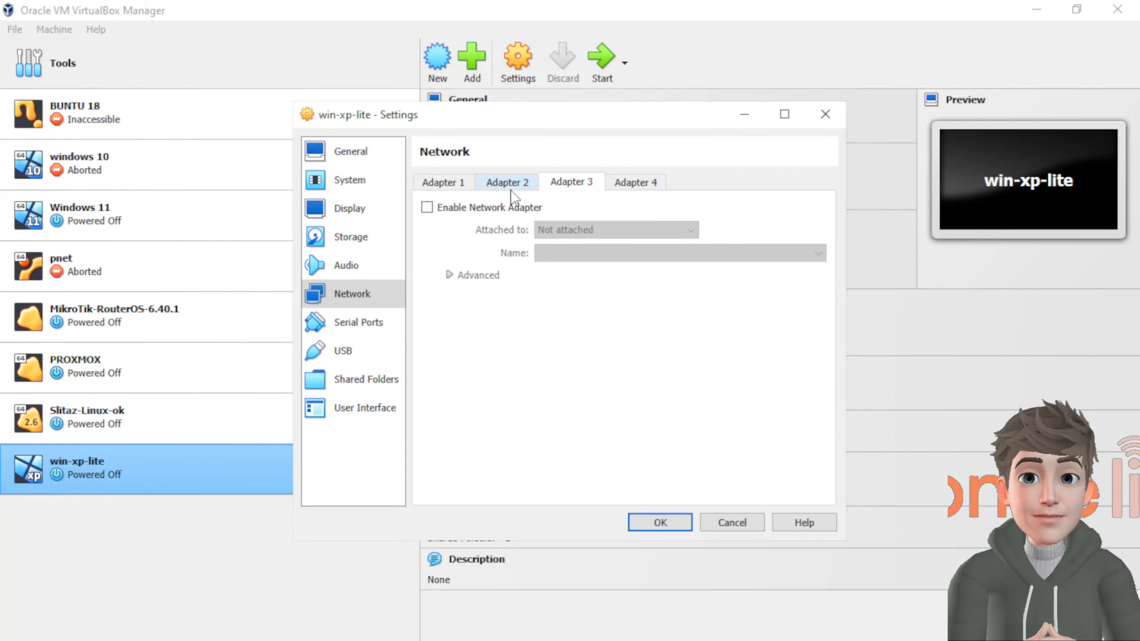
click(510, 188)
click(489, 208)
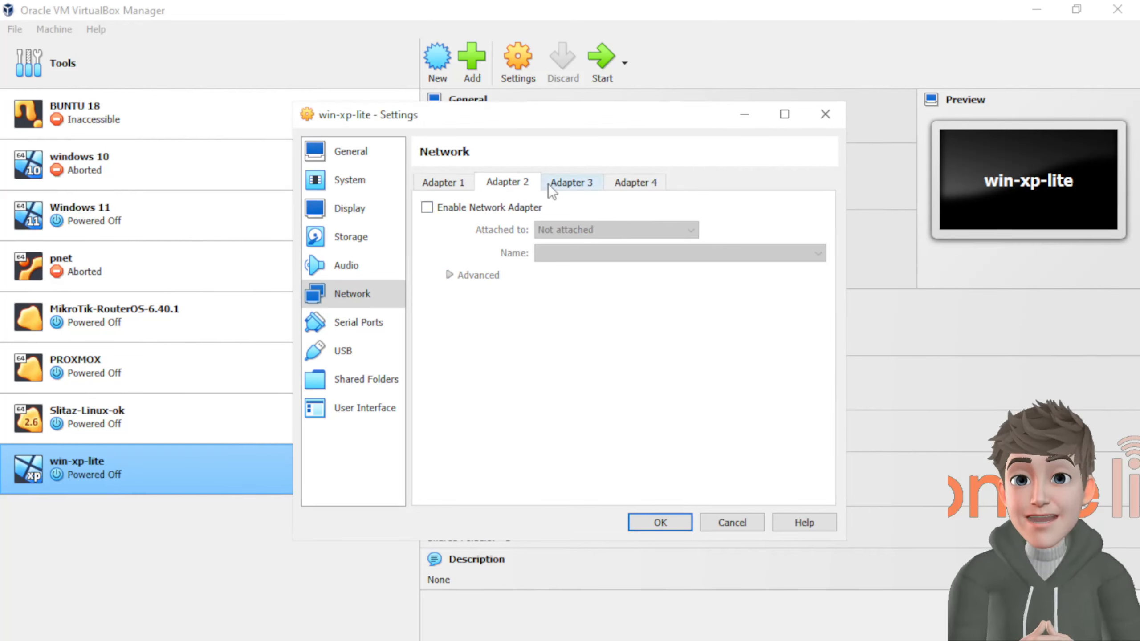
click(550, 183)
click(649, 182)
click(443, 181)
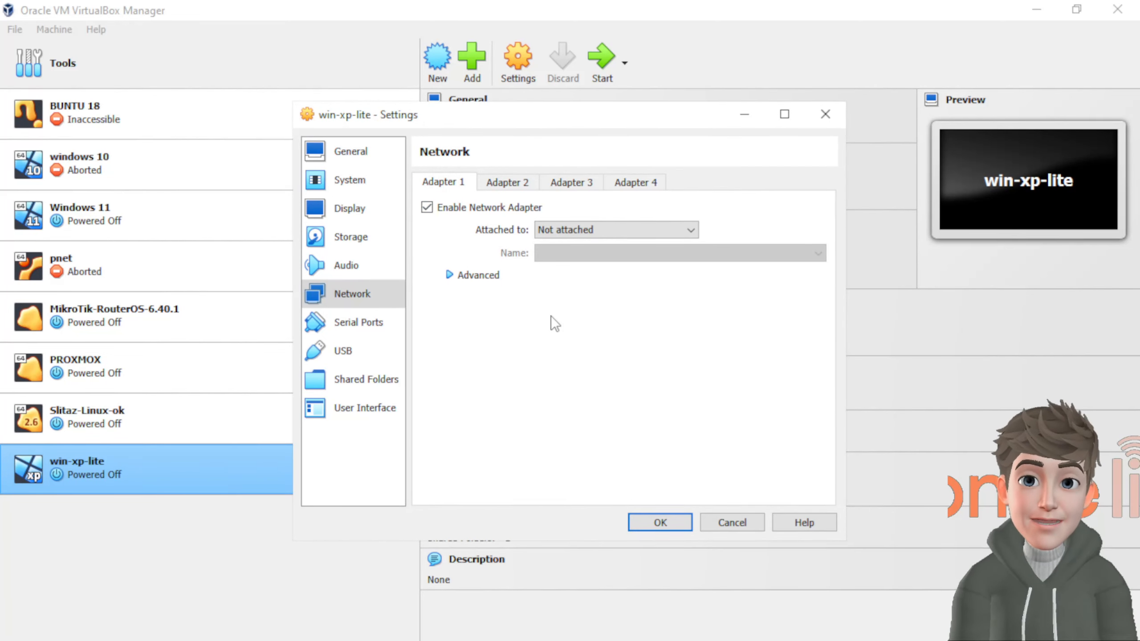
Expand Adapter 1's advanced settings and choose Intel PRO/1000 T Server (82543GC) as the adapter type
click(450, 275)
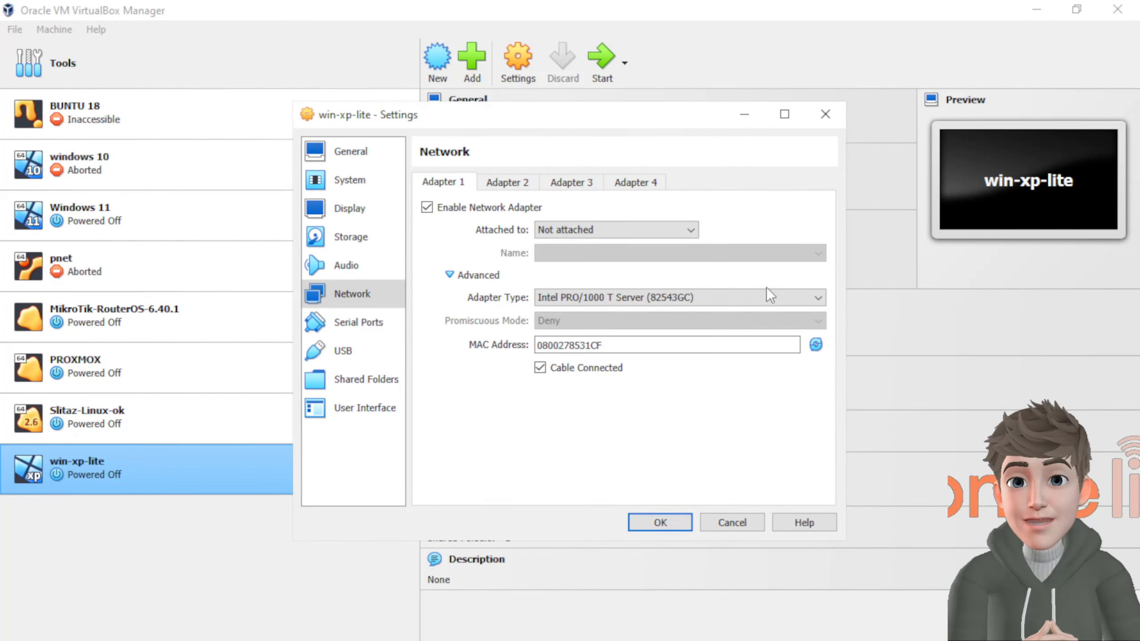
click(818, 299)
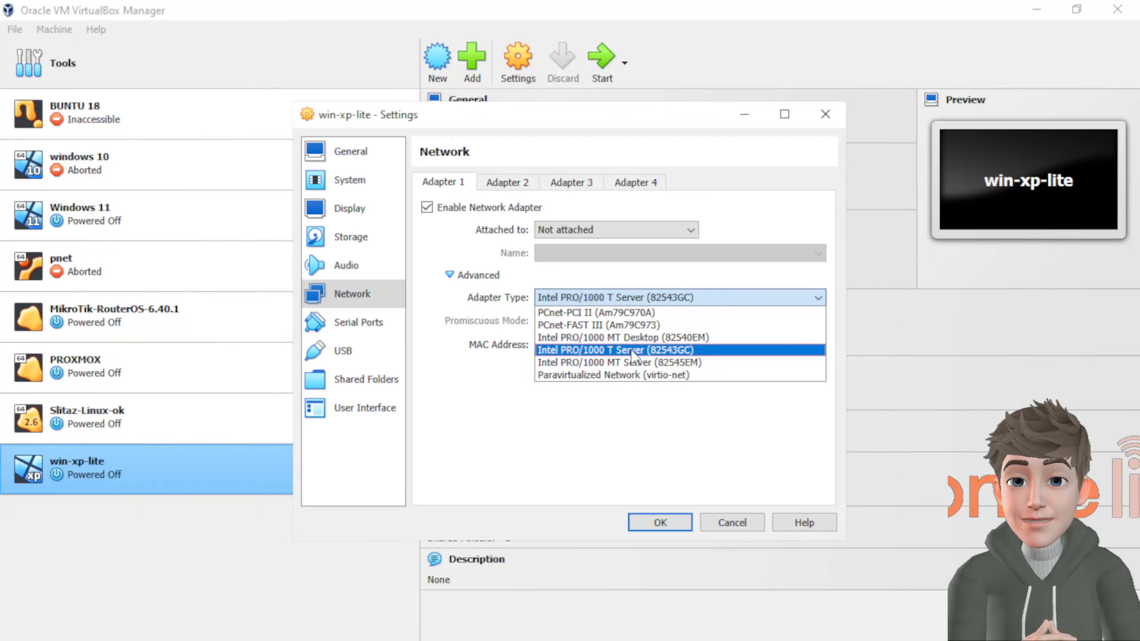
click(631, 350)
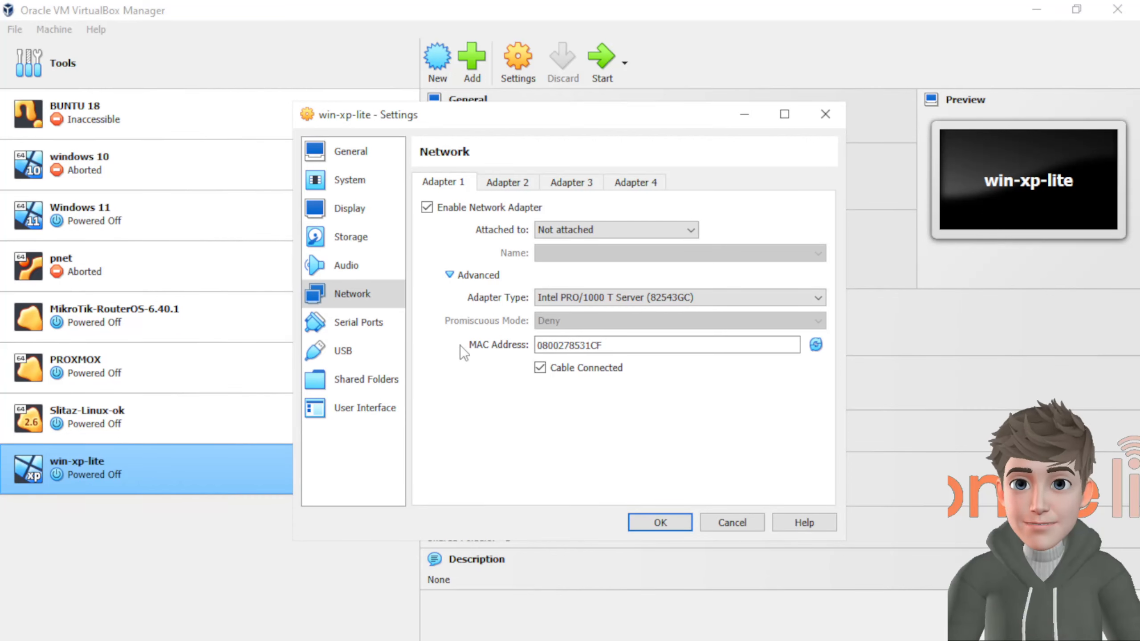
Copy Adapter 1's MAC address and generate a new random address several times
drag(628, 345, 473, 341)
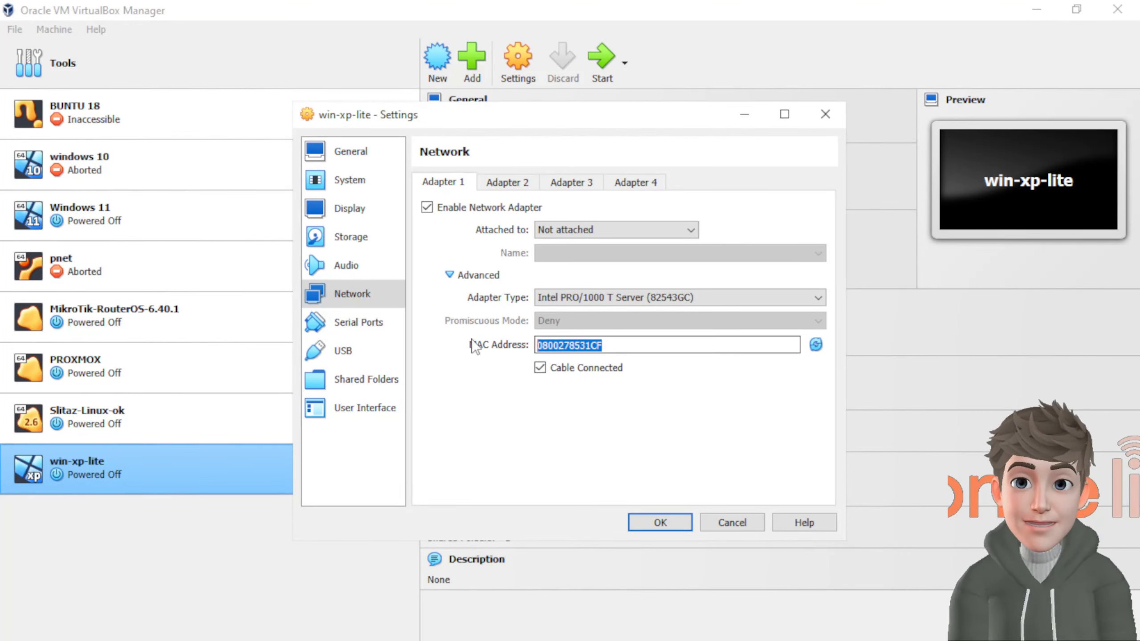
right_click(559, 345)
click(593, 425)
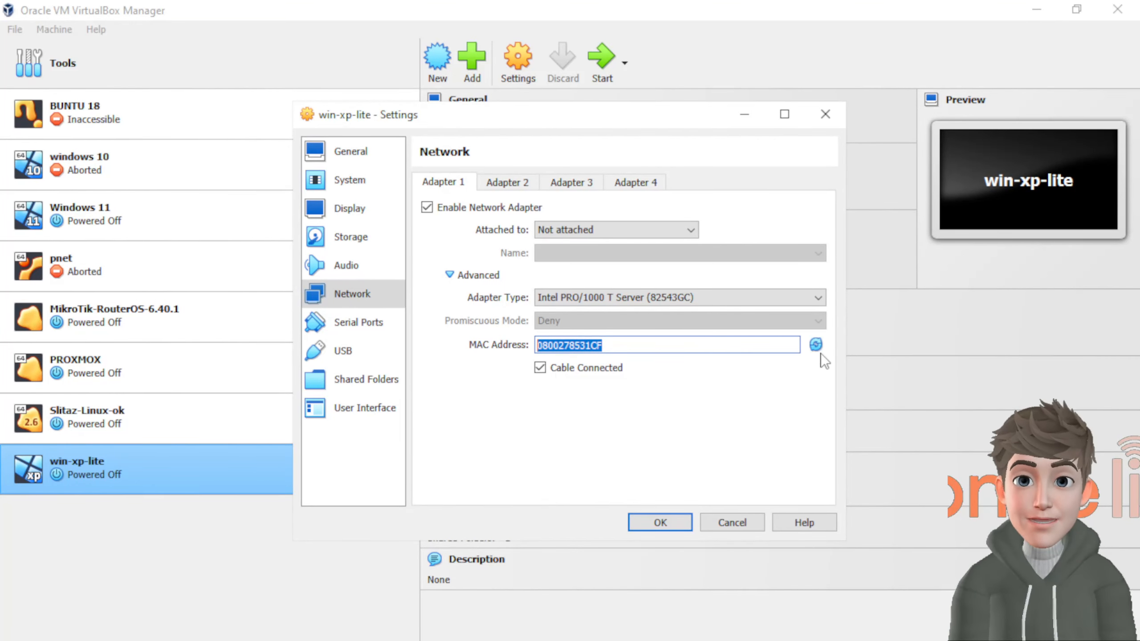
click(816, 346)
click(817, 345)
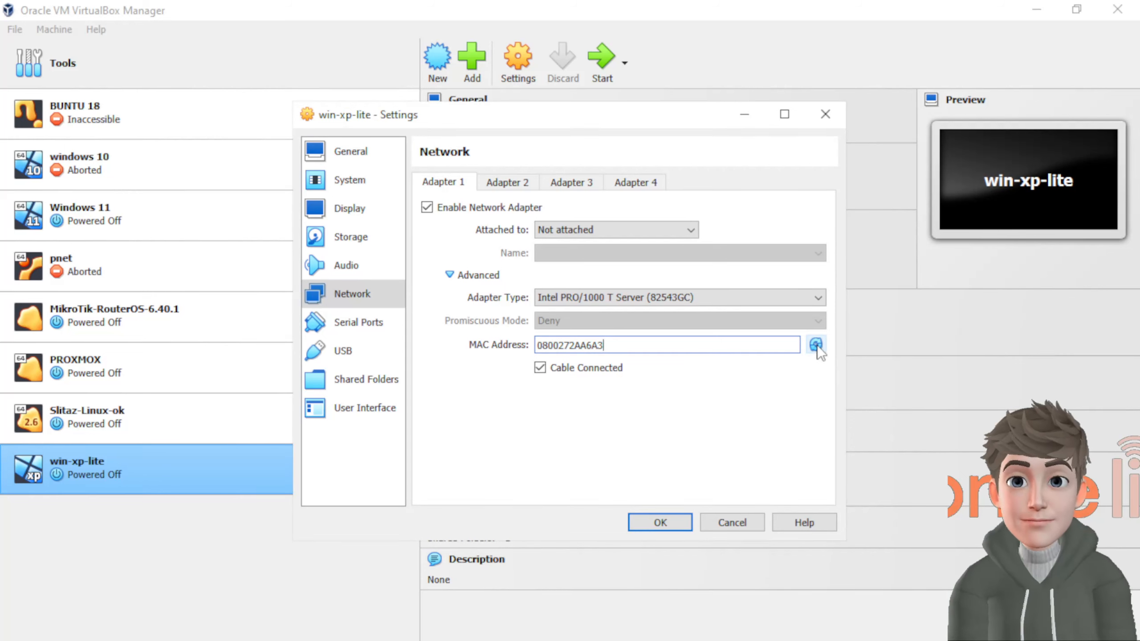
click(822, 345)
click(819, 346)
Replace the generated MAC address of Adapter 1 with the previously copied one
drag(628, 345, 536, 345)
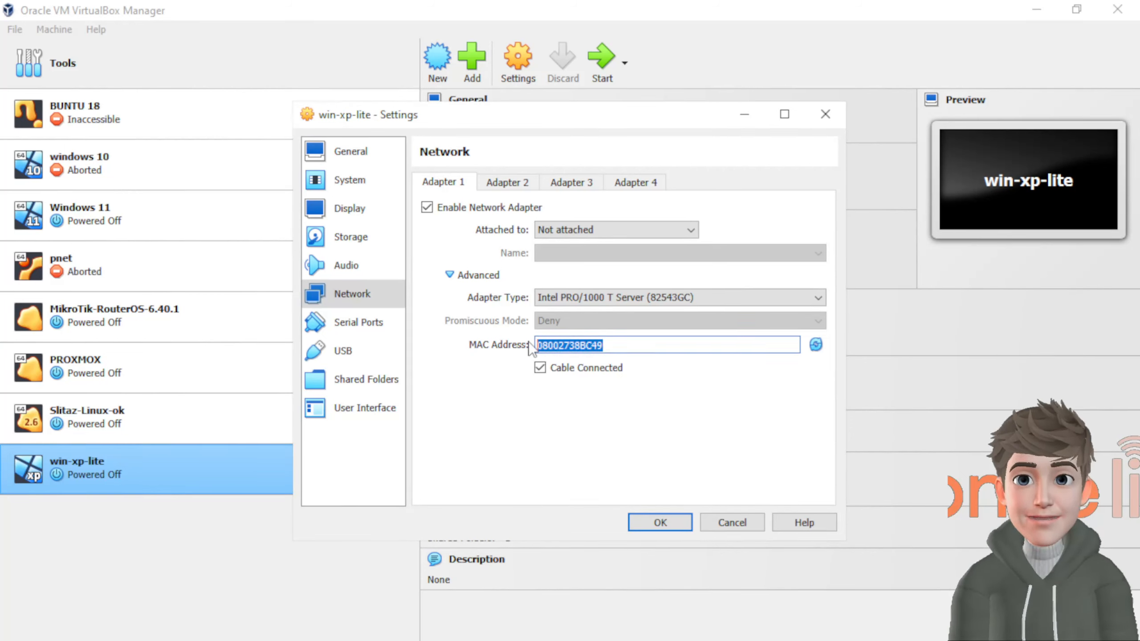
right_click(547, 344)
click(588, 440)
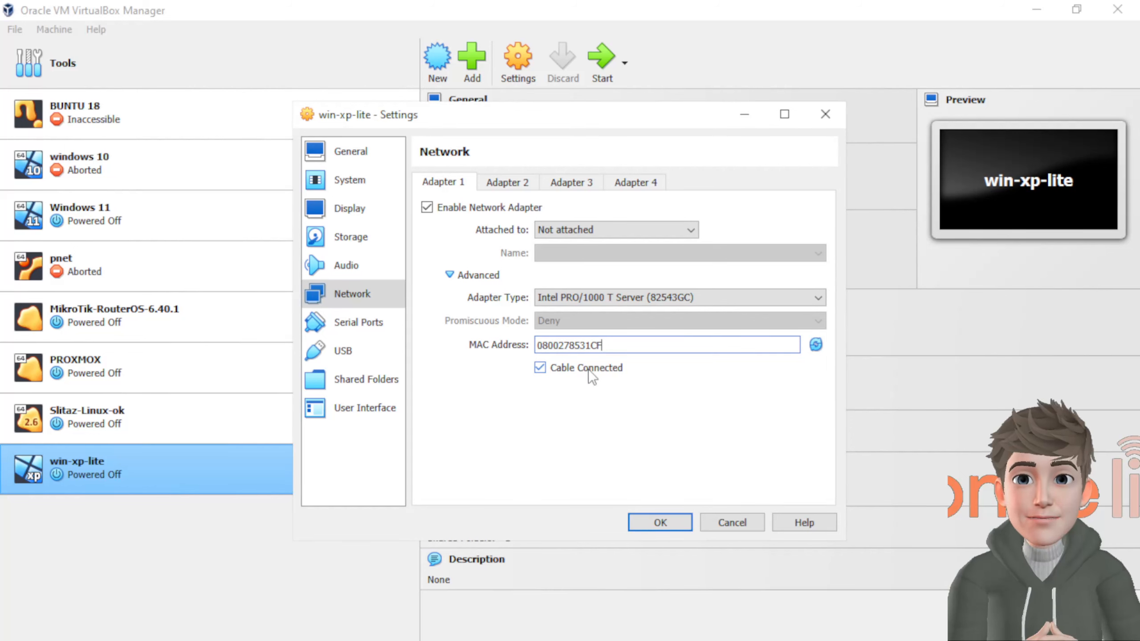
Switch Adapter 1's Cable Connected option off and on again, and review its attachment types
click(539, 368)
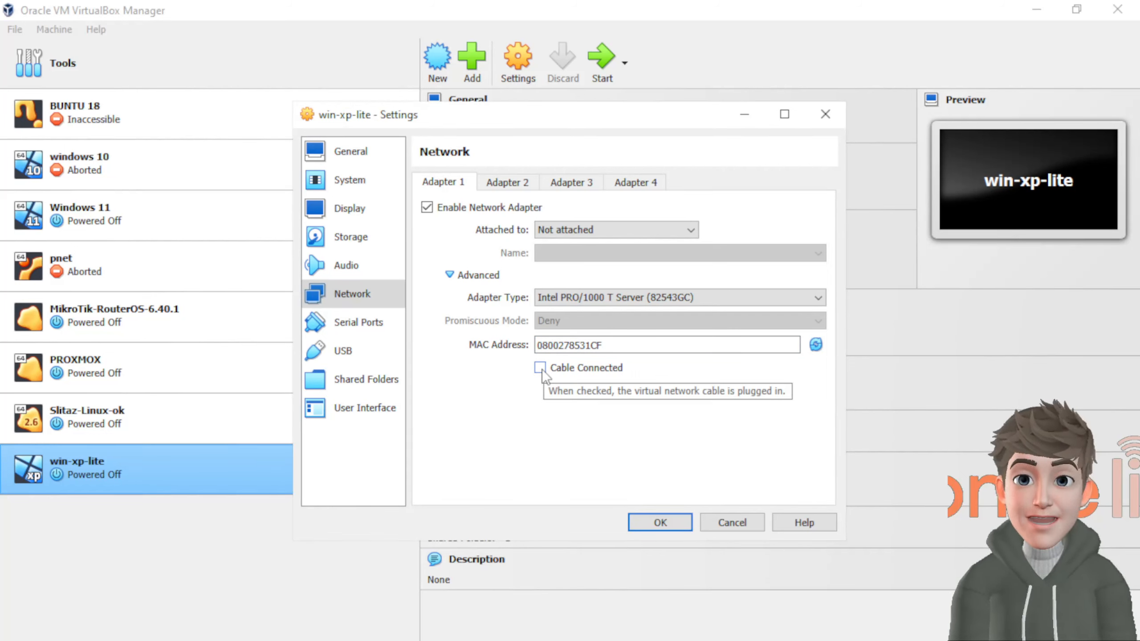
click(541, 369)
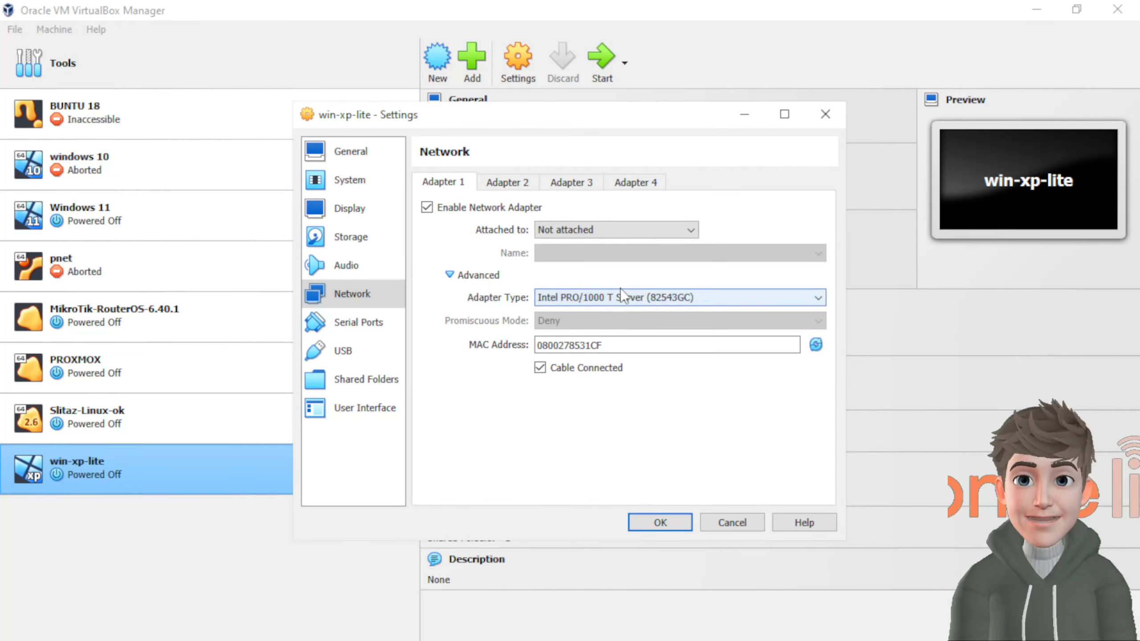
click(599, 230)
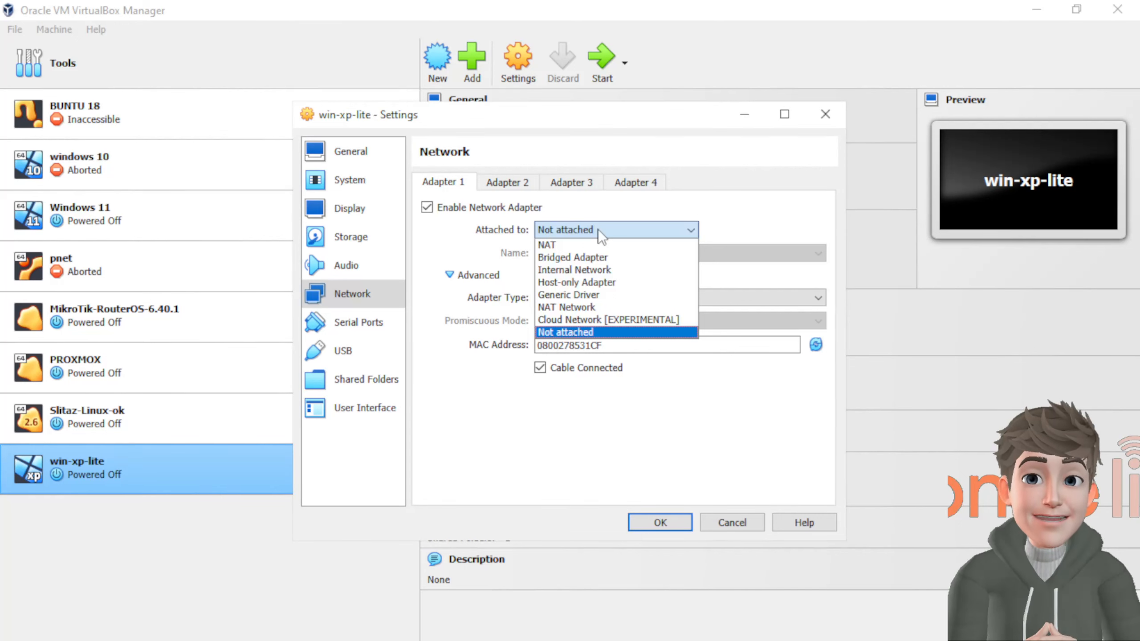
click(599, 230)
Accept the network settings, start the win-xp-lite virtual machine and dismiss its notification
click(660, 522)
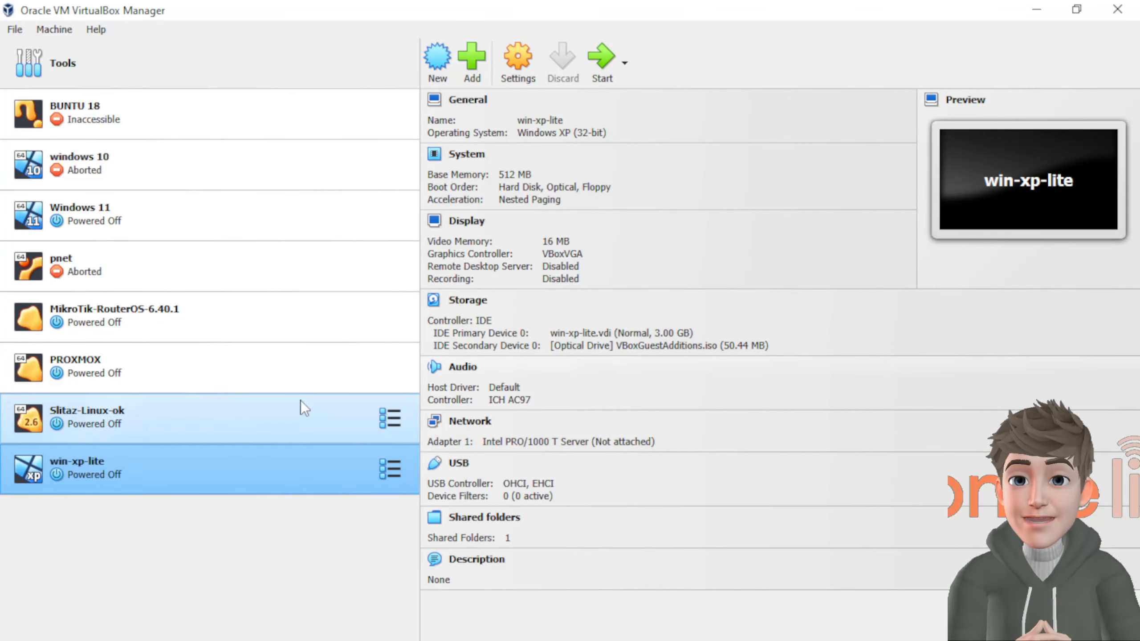
click(601, 68)
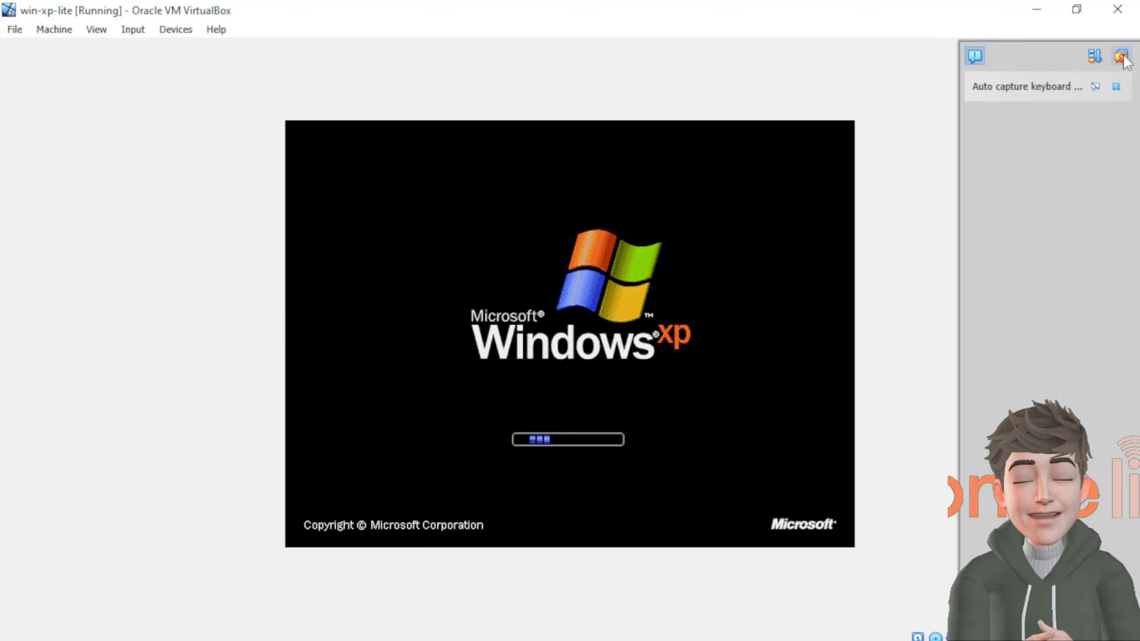
click(1117, 87)
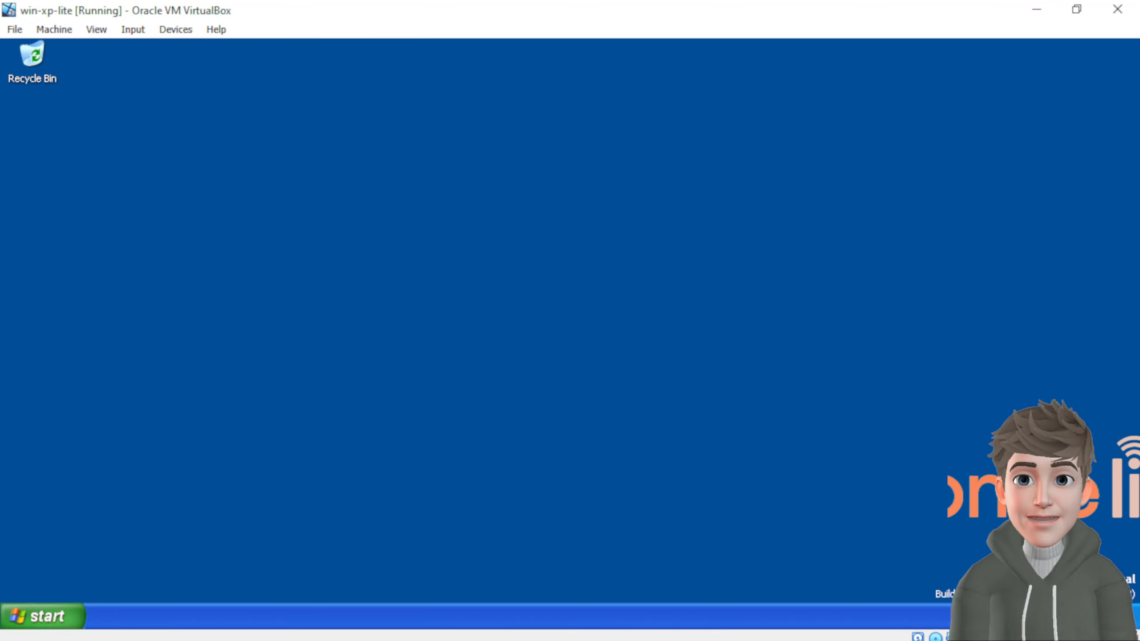
Inspect the General and Advanced properties of the Local Area Connection in Windows XP, and close them
click(68, 620)
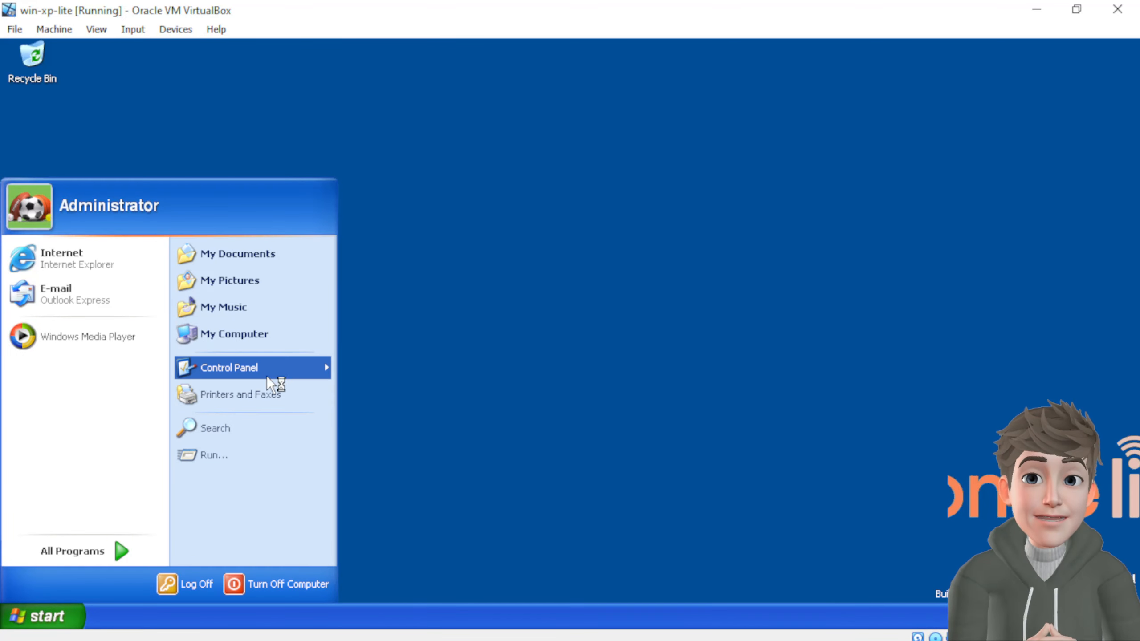
mouse_move(268, 369)
mouse_move(458, 333)
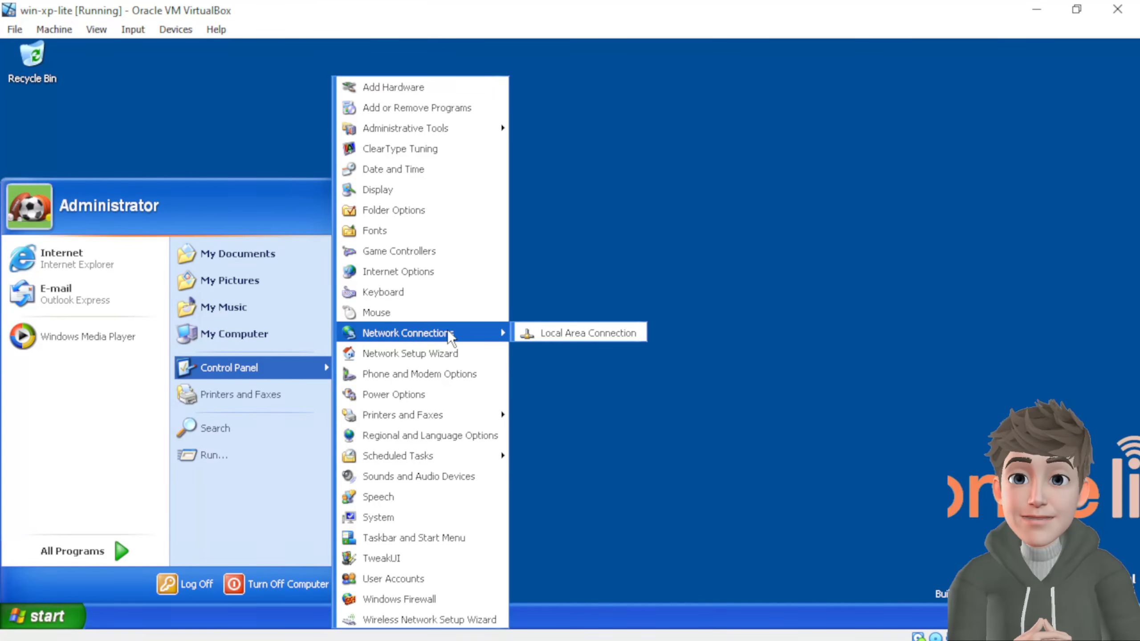
click(540, 333)
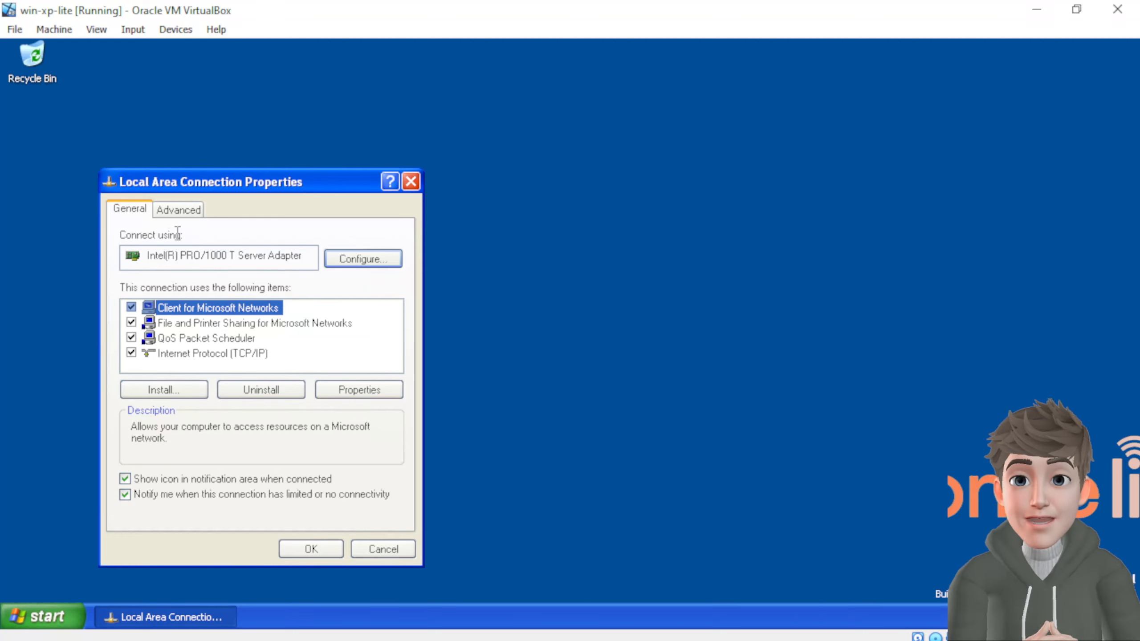
click(194, 213)
click(134, 209)
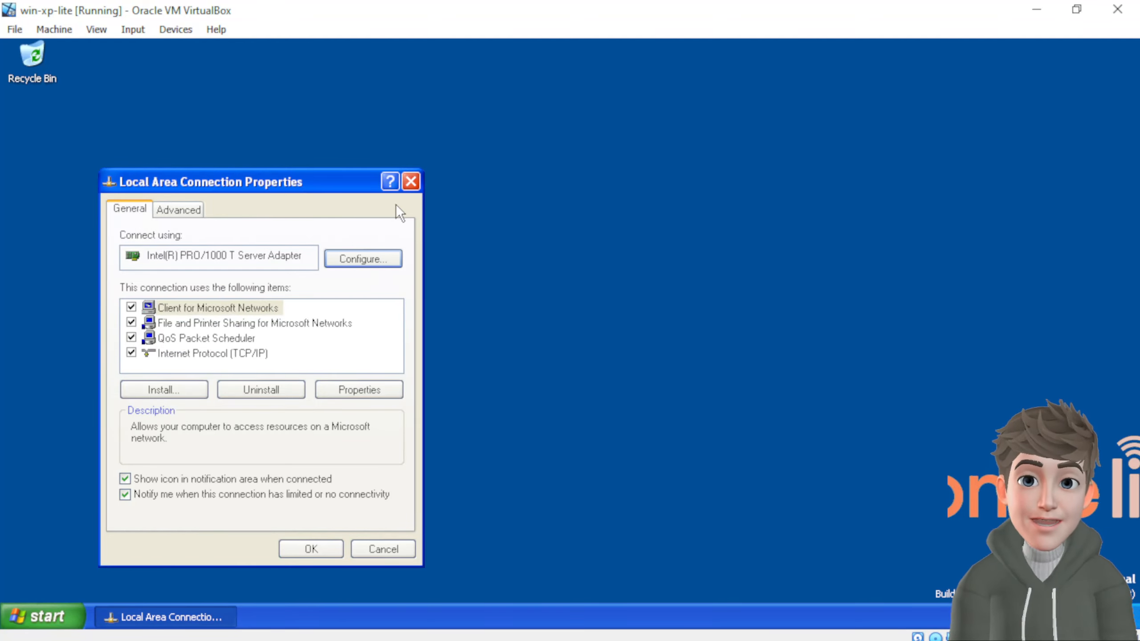
click(416, 183)
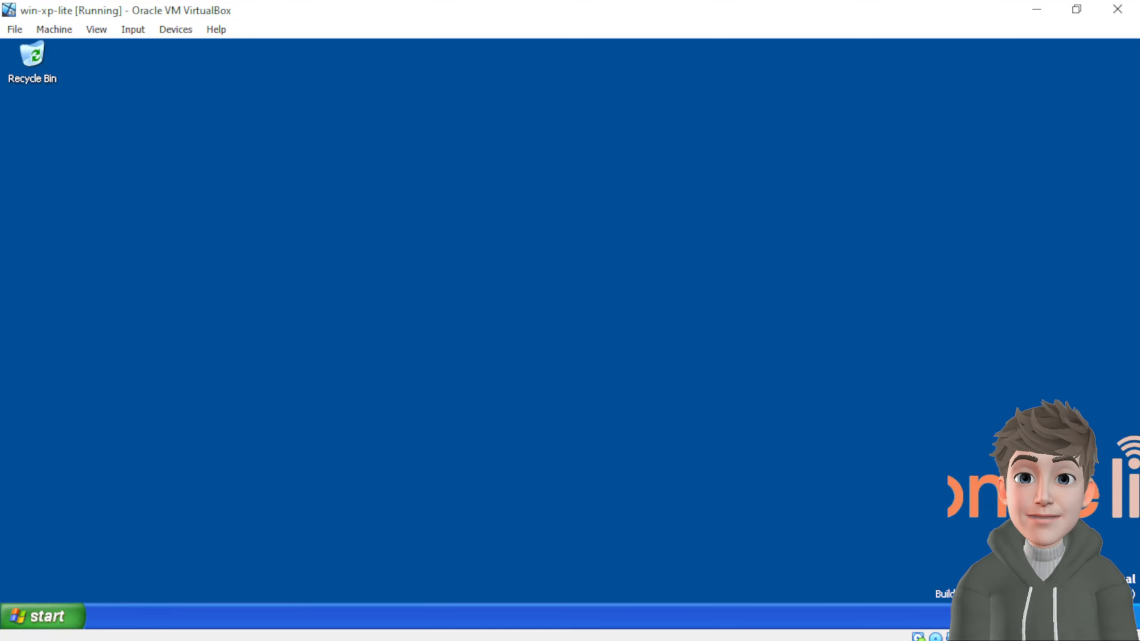
Open Network Connections in Windows XP and view the status details of the Local Area Connection
double_click(1080, 617)
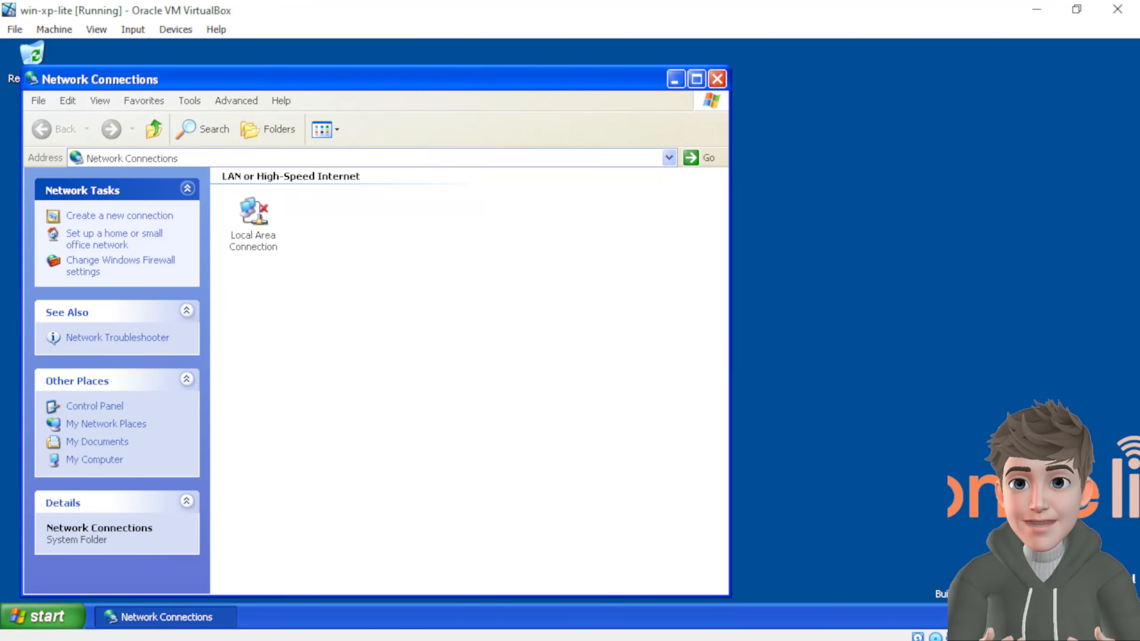
click(254, 225)
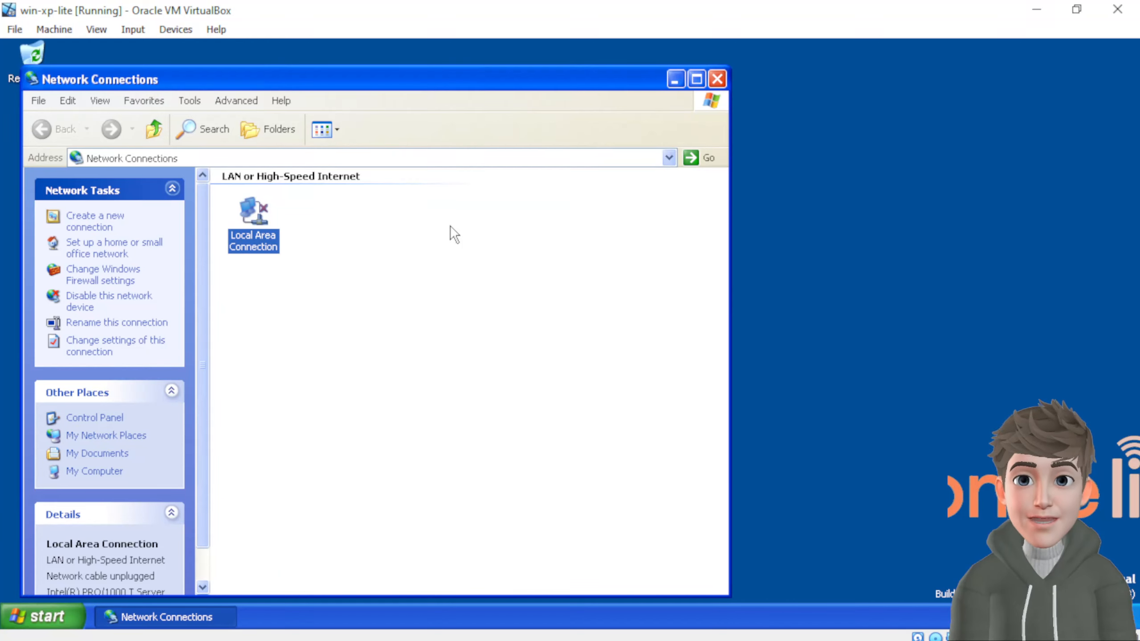
Restore the win-xp-lite window to a smaller size, minimize VirtualBox Manager and place the virtual machine window mid-desktop
double_click(548, 13)
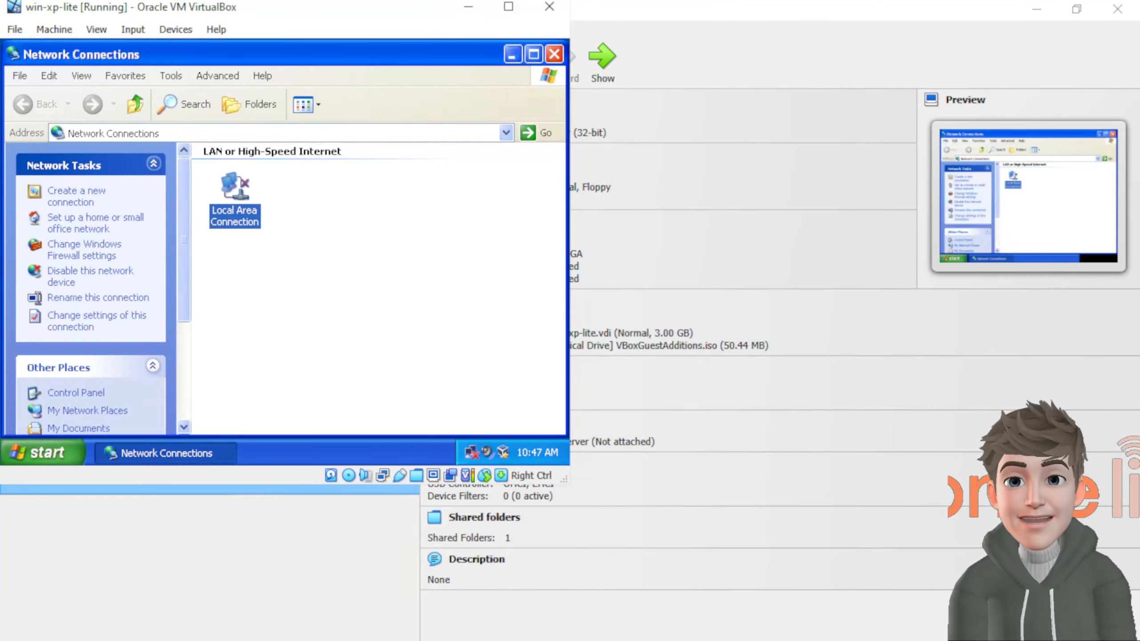
click(1040, 12)
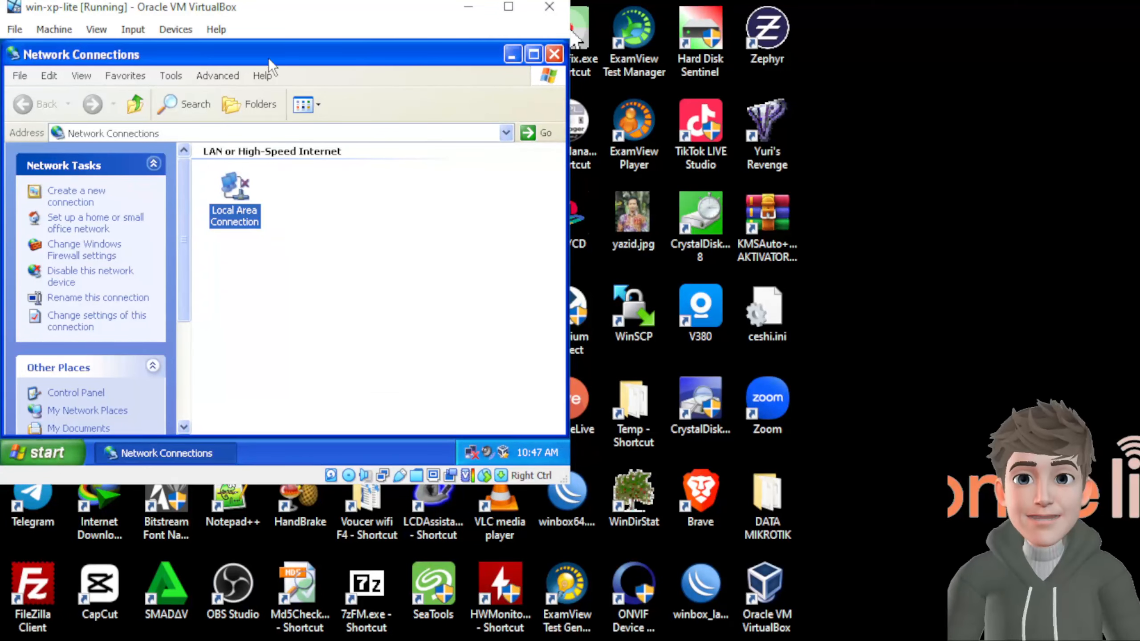
drag(278, 9, 552, 49)
click(12, 640)
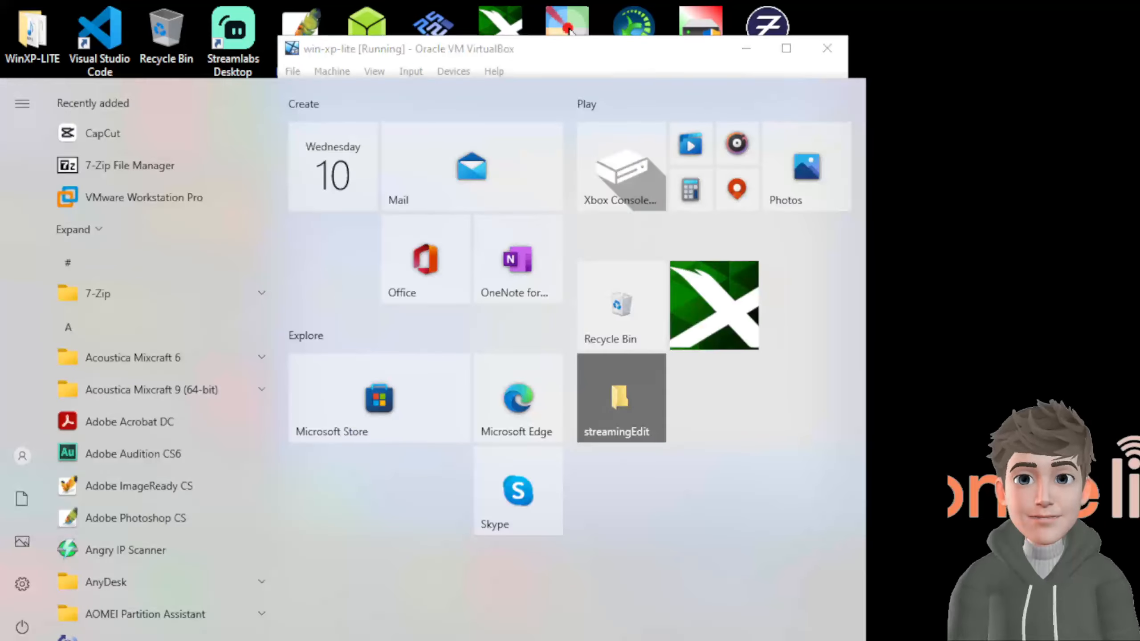
click(13, 640)
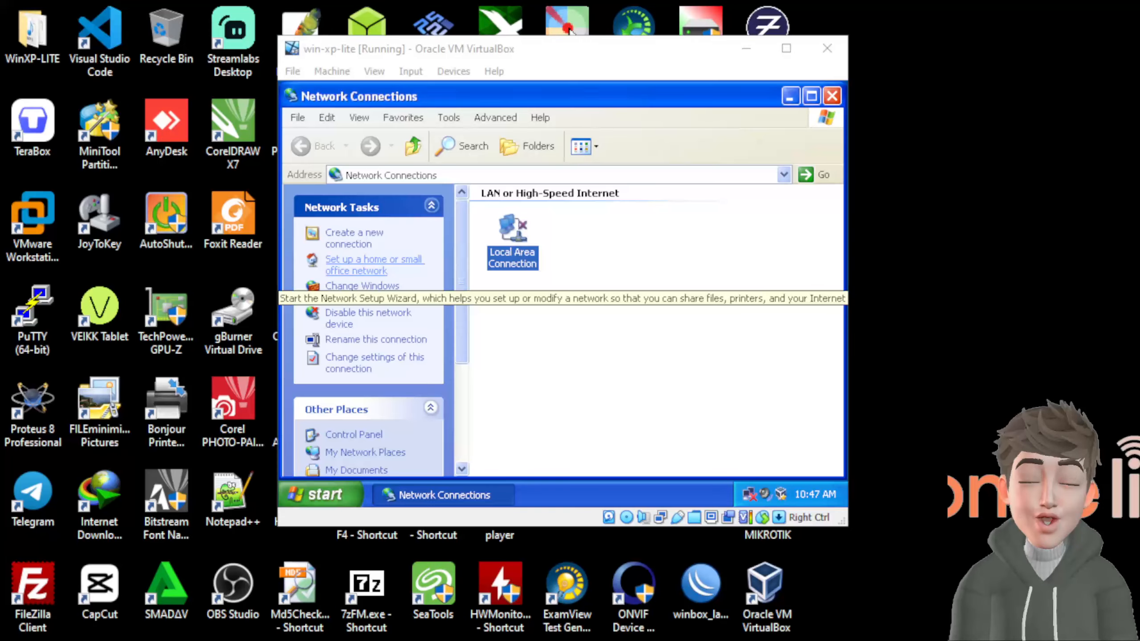
click(788, 48)
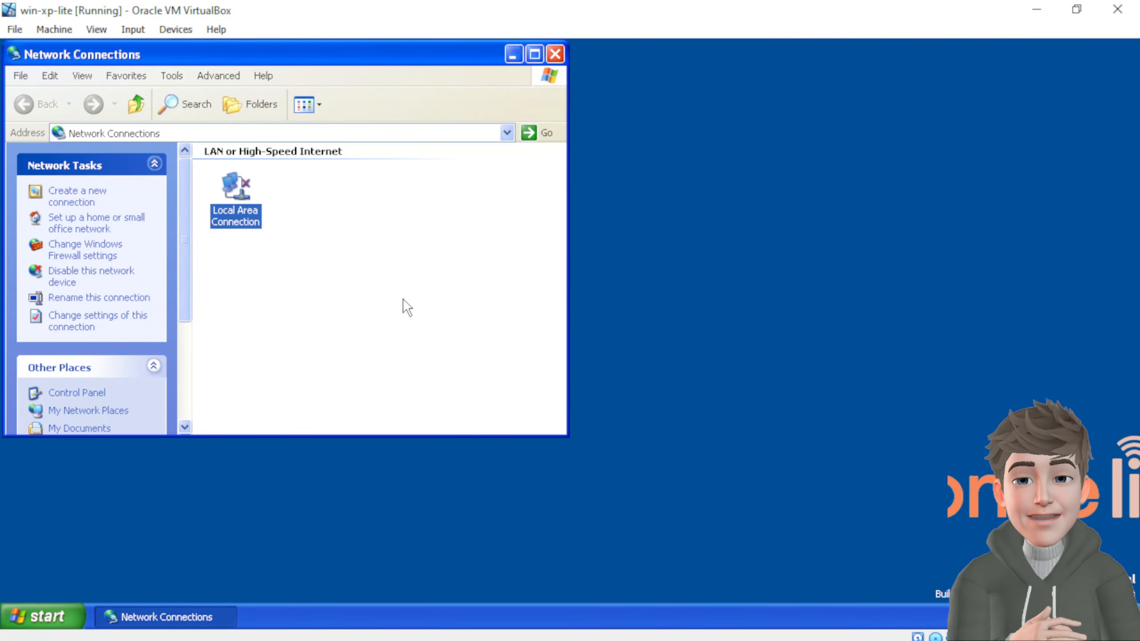
double_click(637, 14)
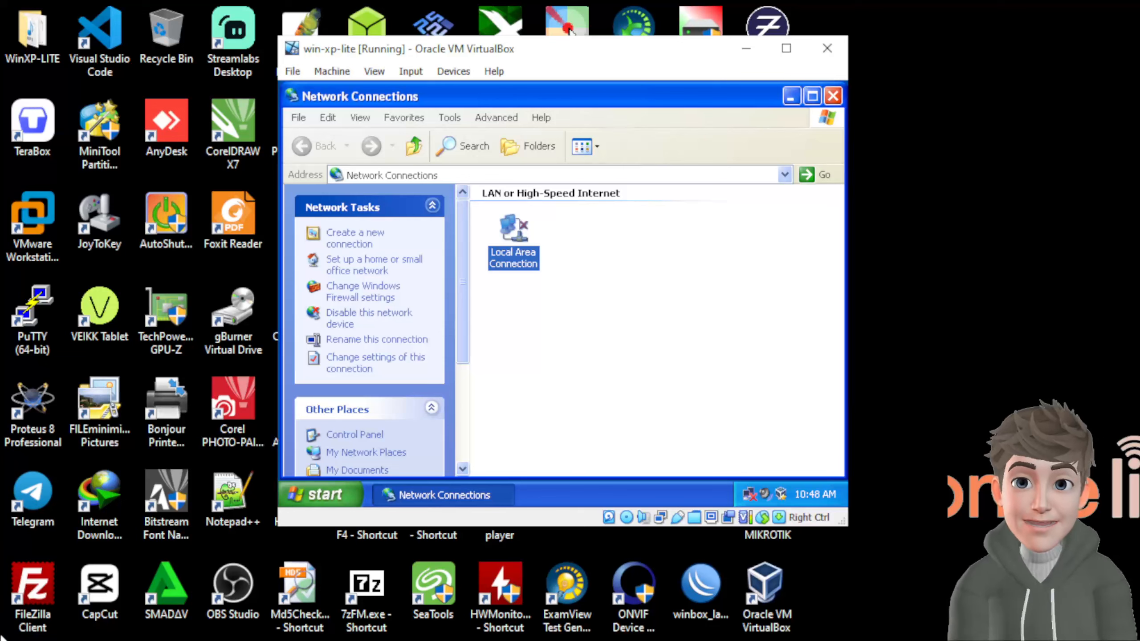
Shut down Windows XP in the win-xp-lite virtual machine
click(318, 495)
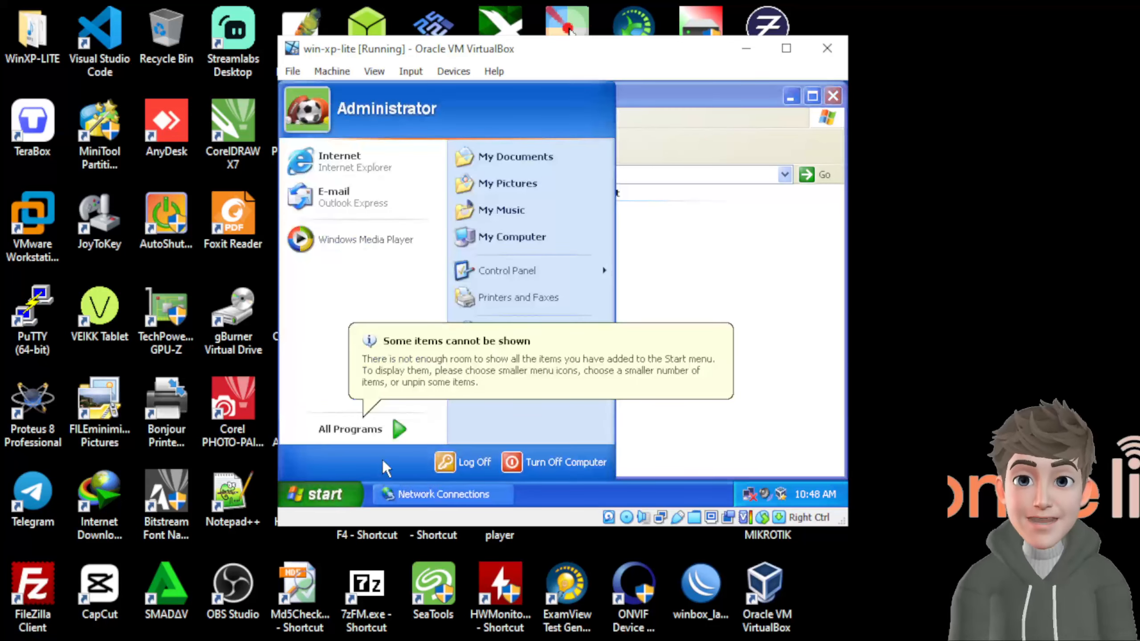
click(526, 468)
click(566, 250)
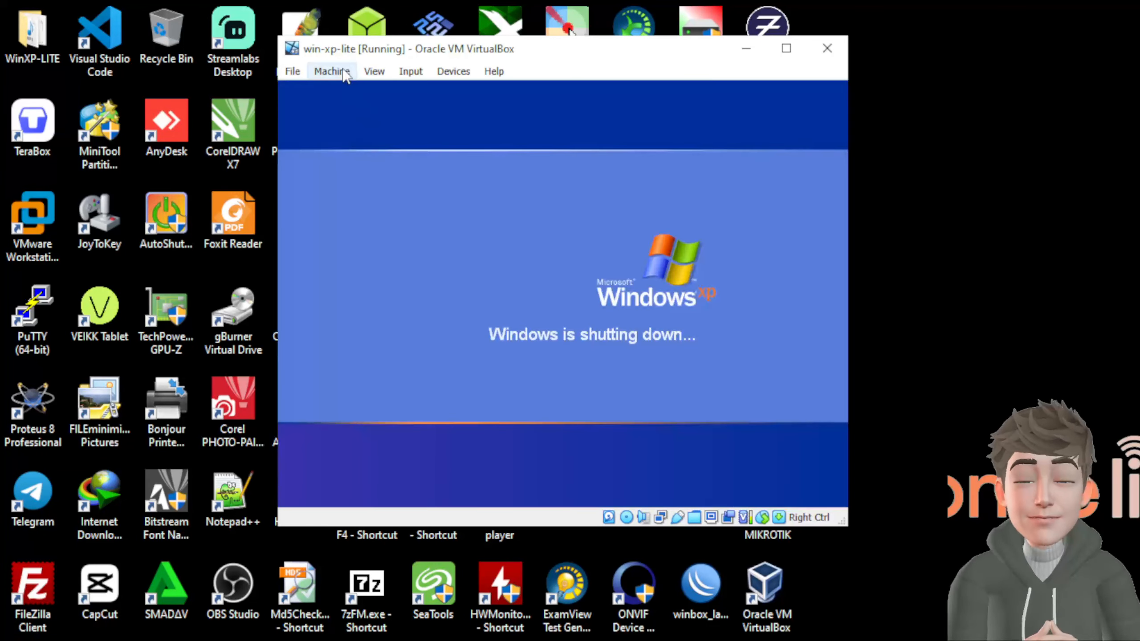
click(333, 71)
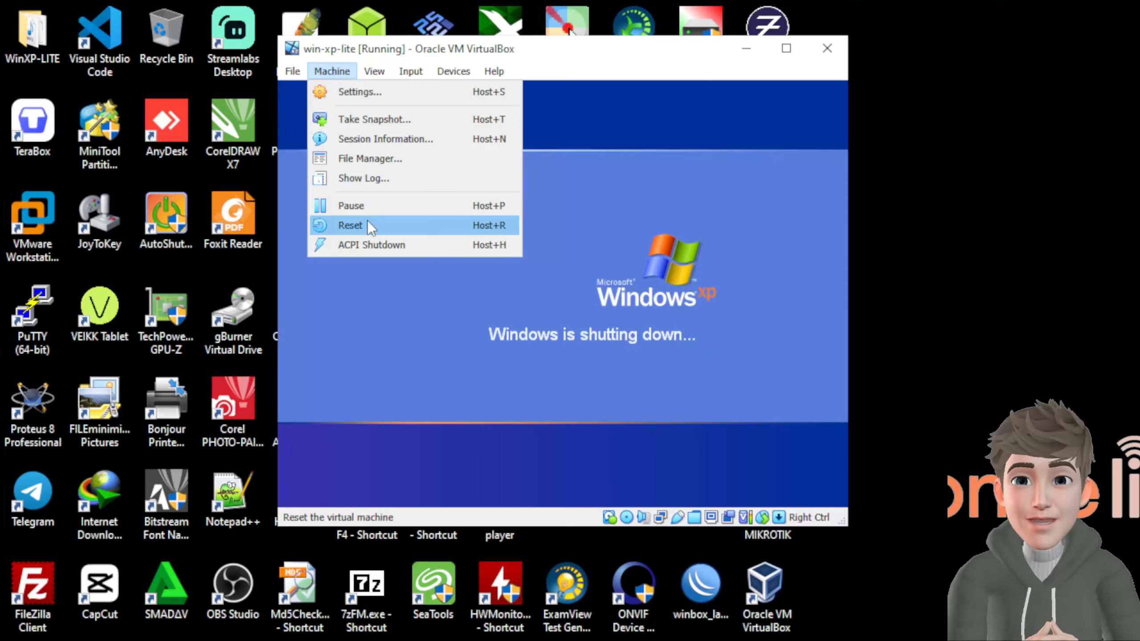
click(829, 50)
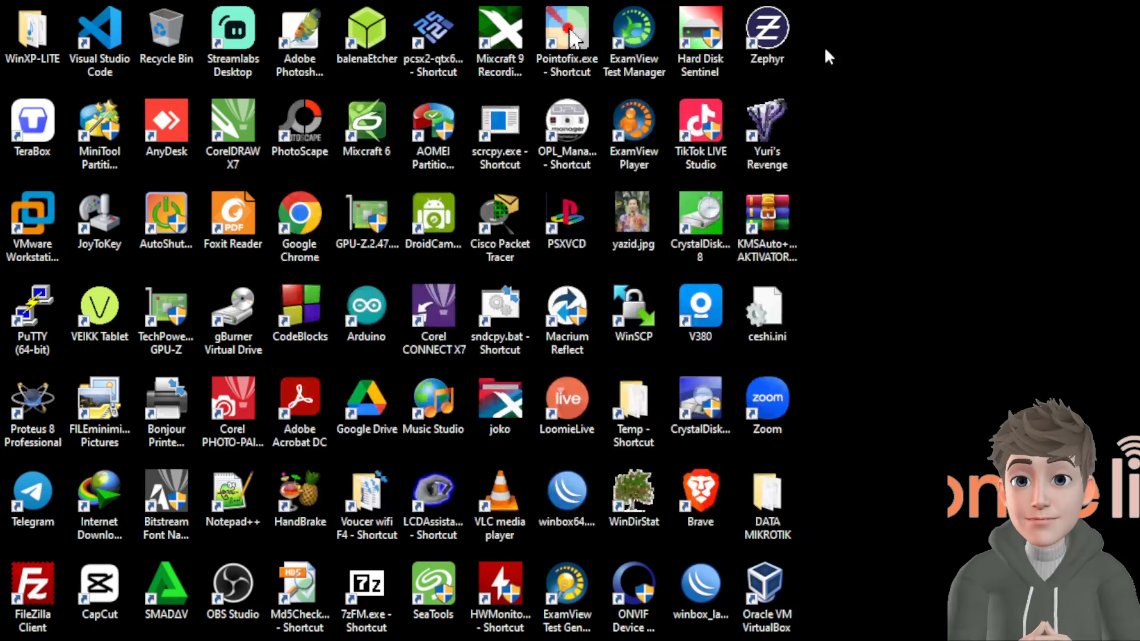
Return to VirtualBox Manager, attach Adapter 1 of win-xp-lite to NAT and accept its settings
click(719, 640)
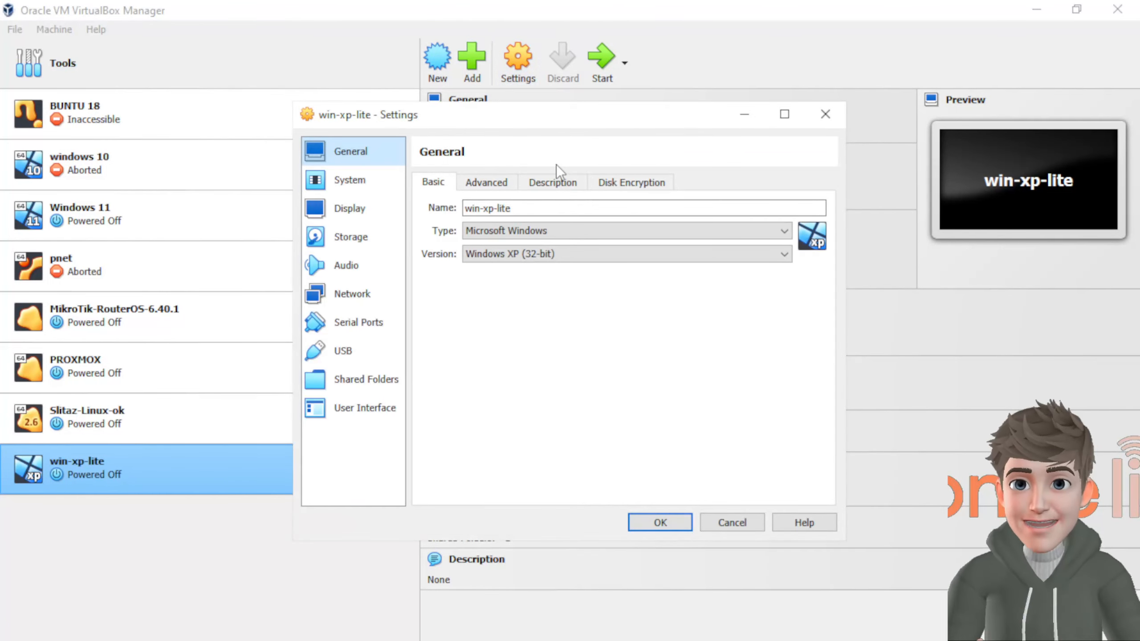
click(359, 300)
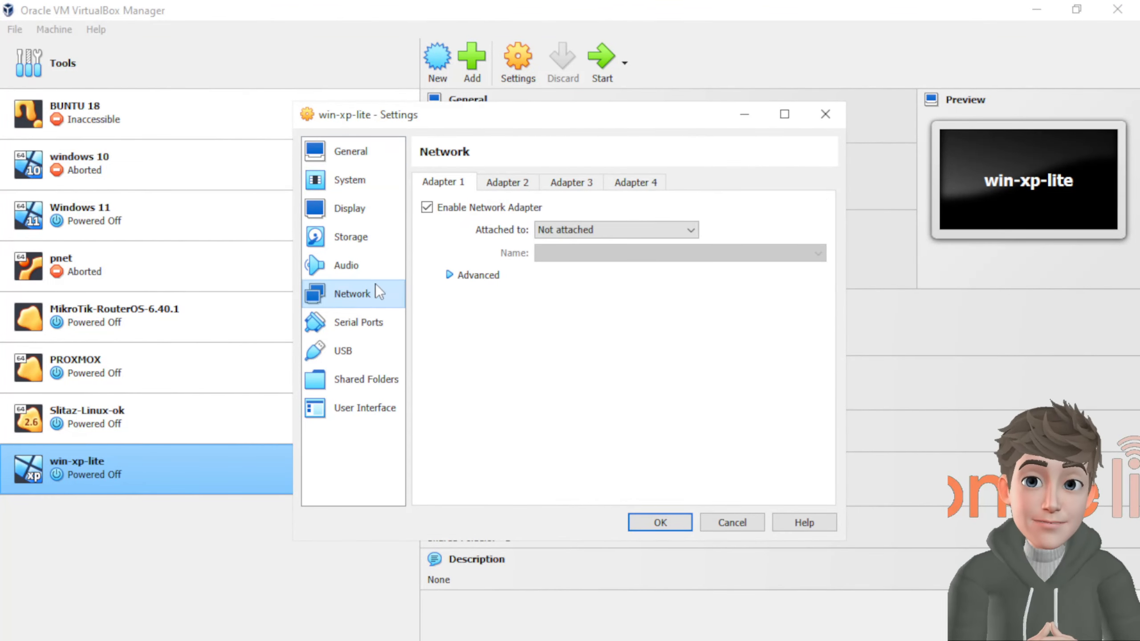
click(582, 229)
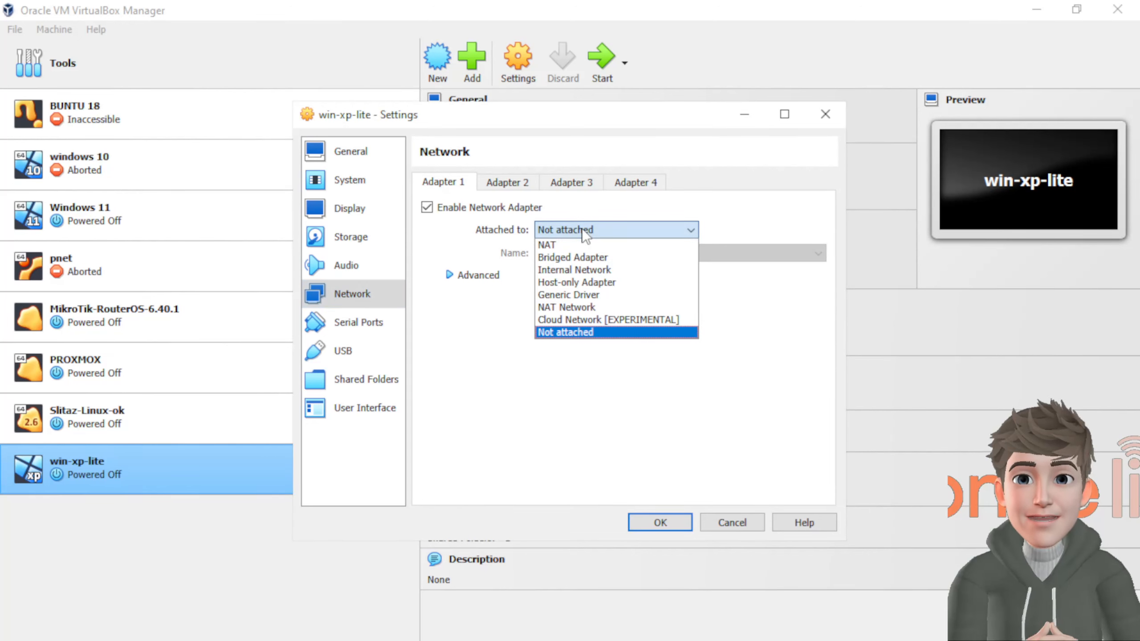
click(557, 247)
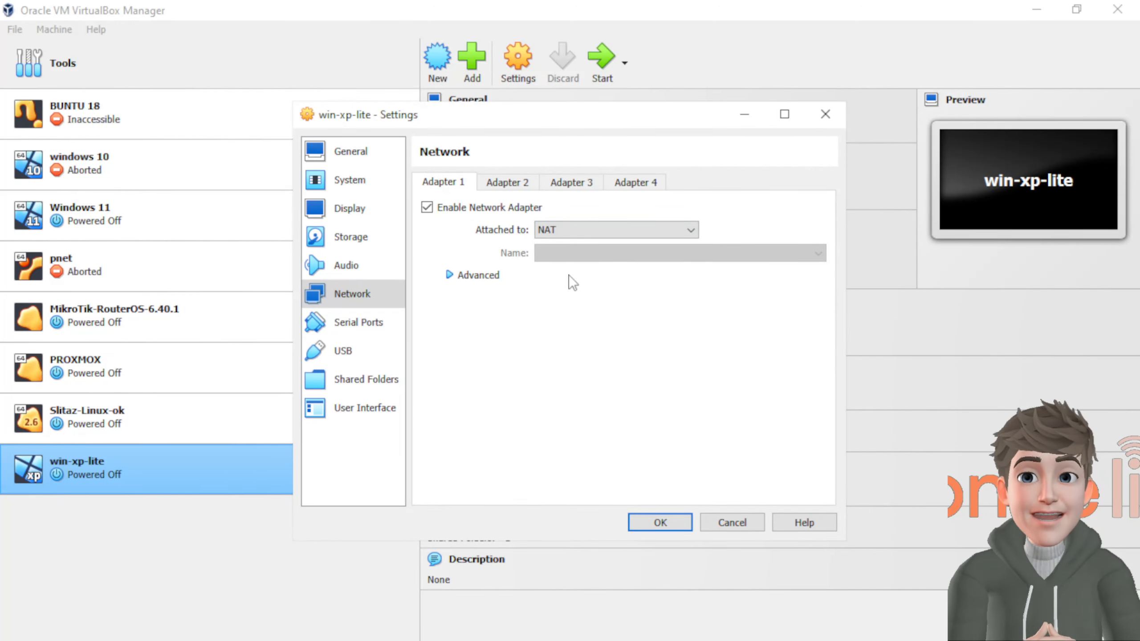
click(666, 520)
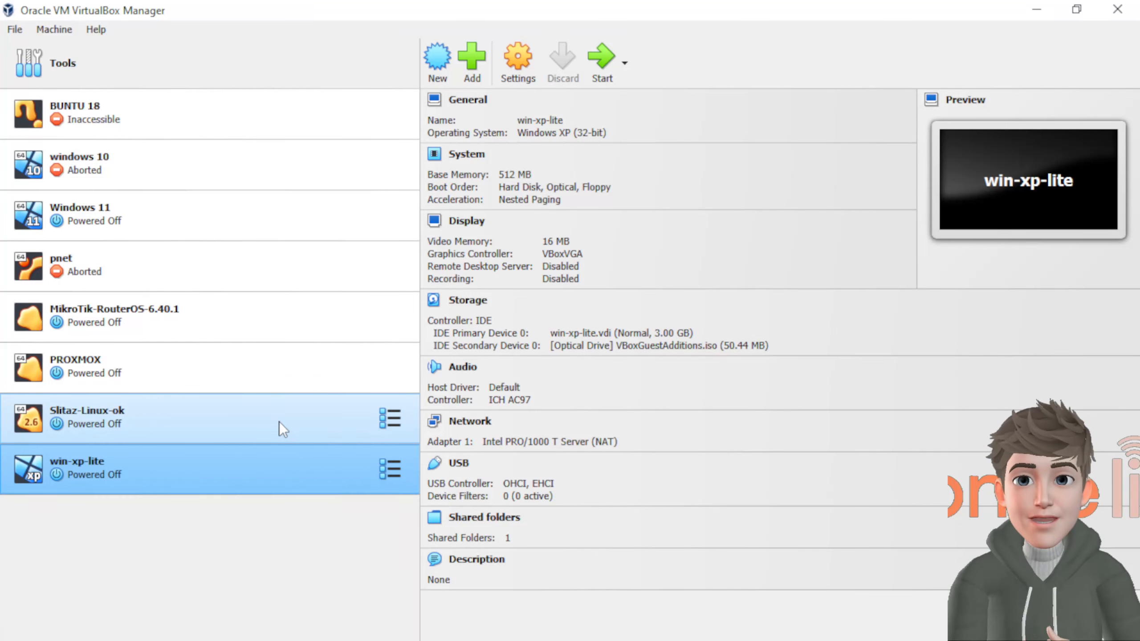
Set Adapter 1 of the Slitaz-Linux-ok virtual machine to attach to NAT
click(182, 429)
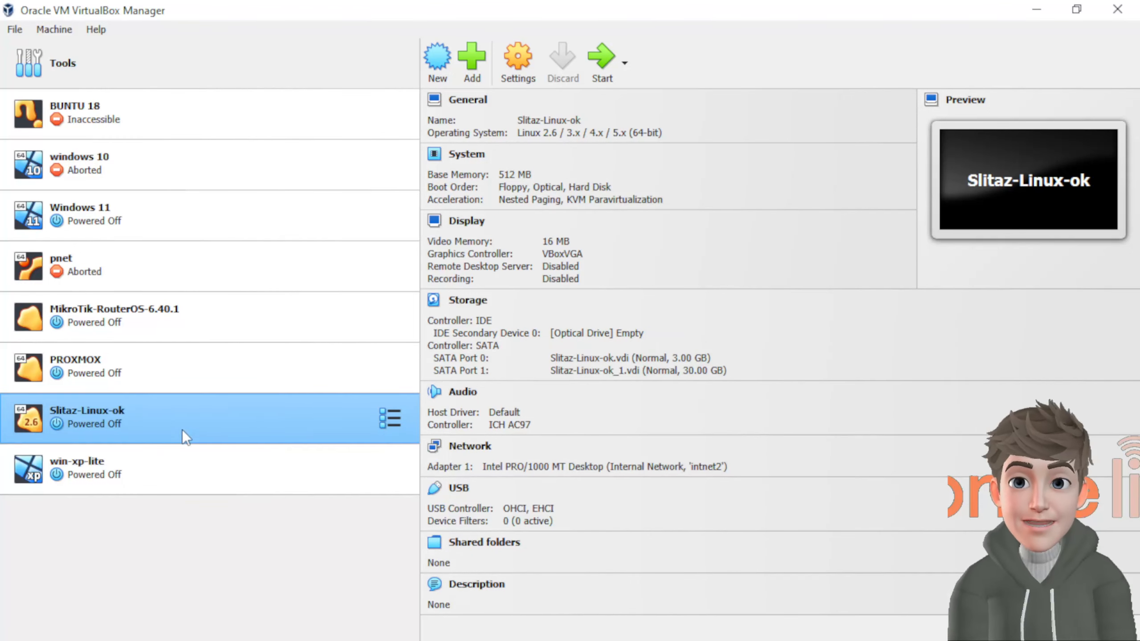
click(180, 451)
click(185, 419)
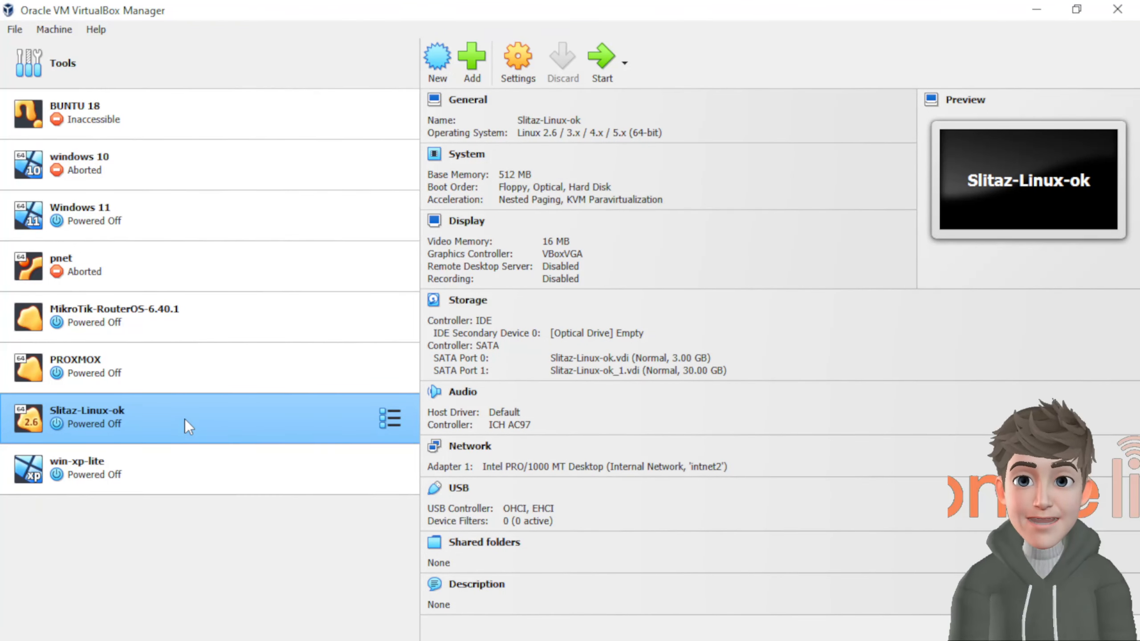
click(518, 67)
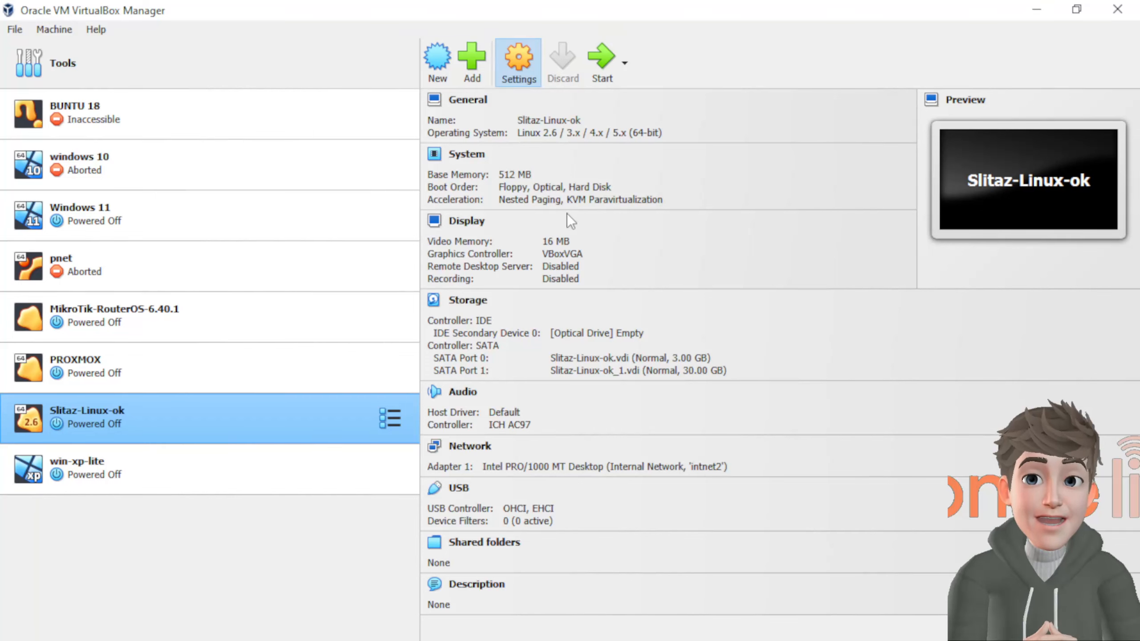
click(348, 293)
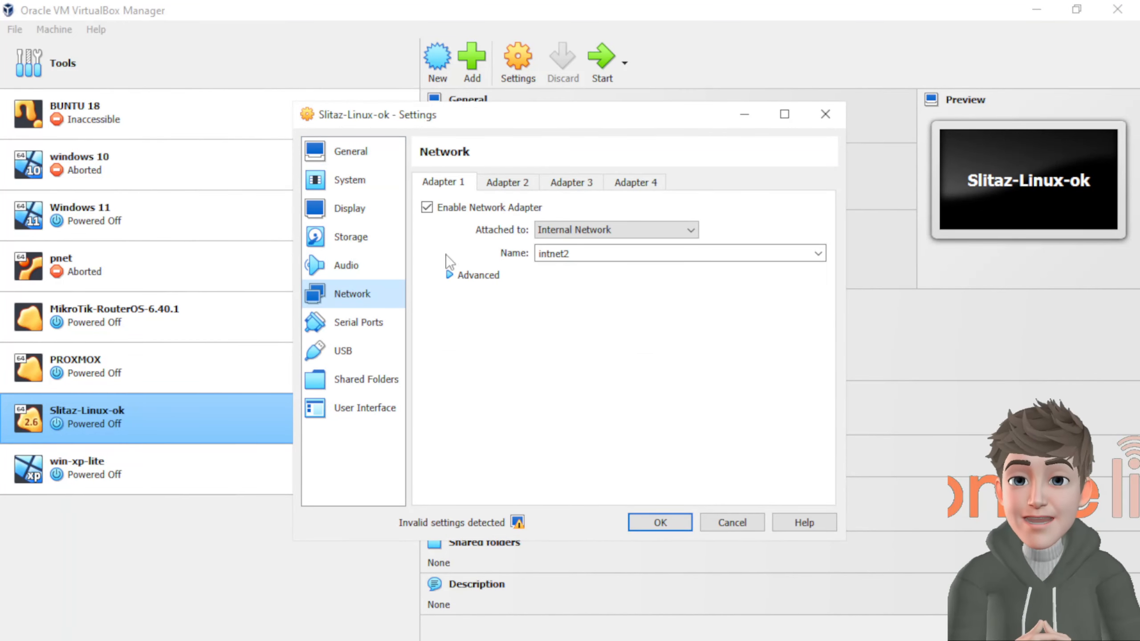
click(557, 224)
click(563, 243)
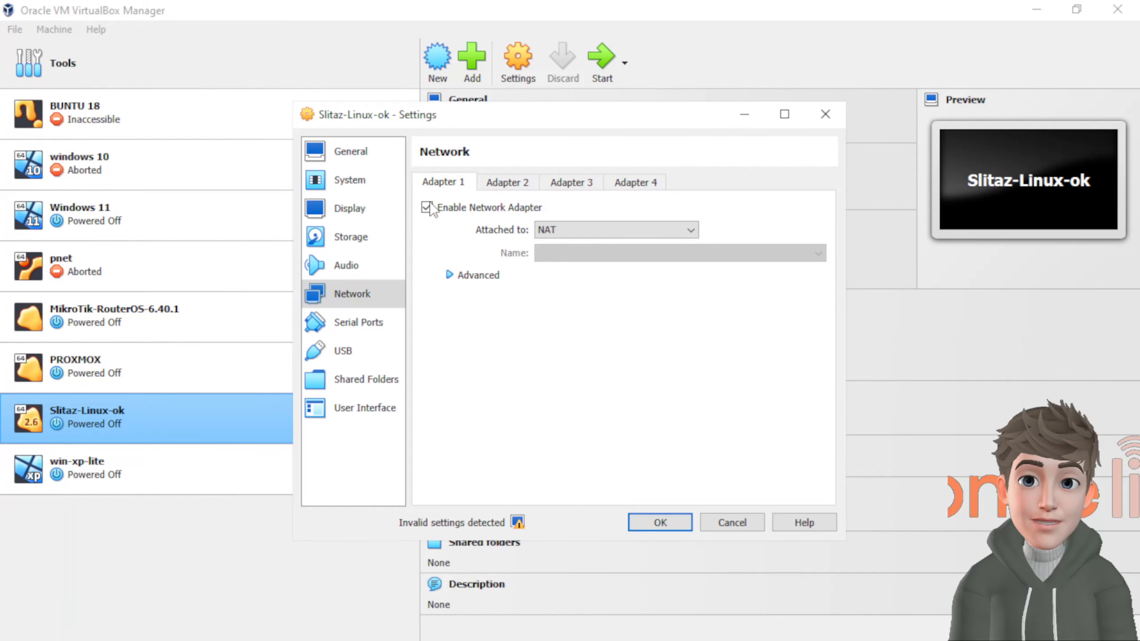
Check Adapters 2 to 4 in the Slitaz-Linux-ok network settings, and accept the settings from Adapter 1
click(497, 178)
click(569, 178)
click(631, 180)
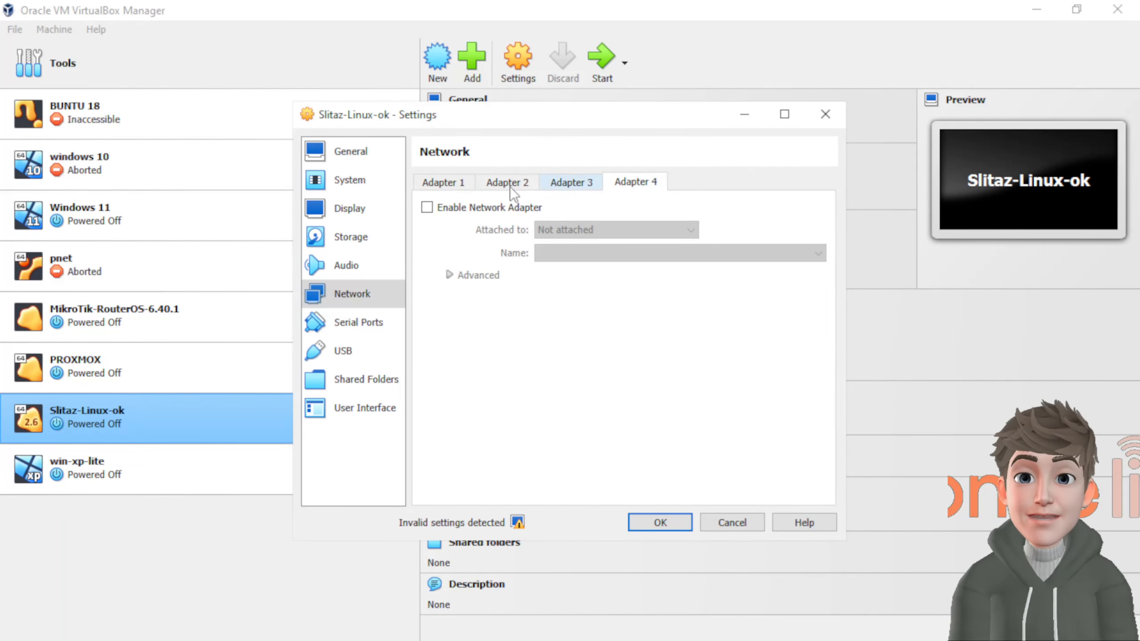
click(506, 185)
click(455, 181)
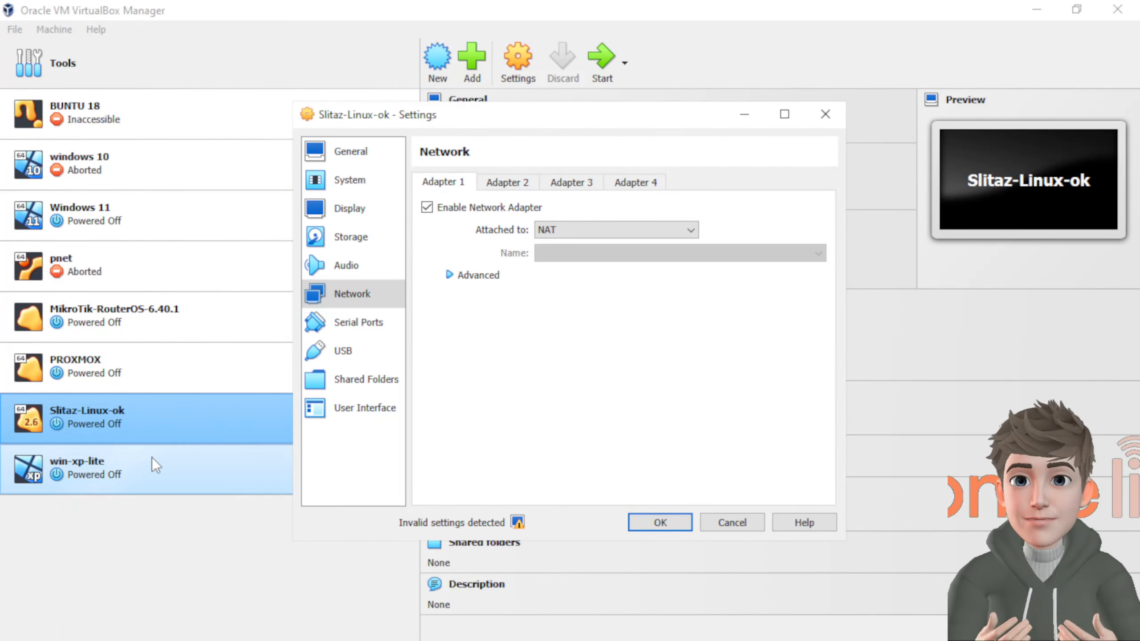
click(663, 523)
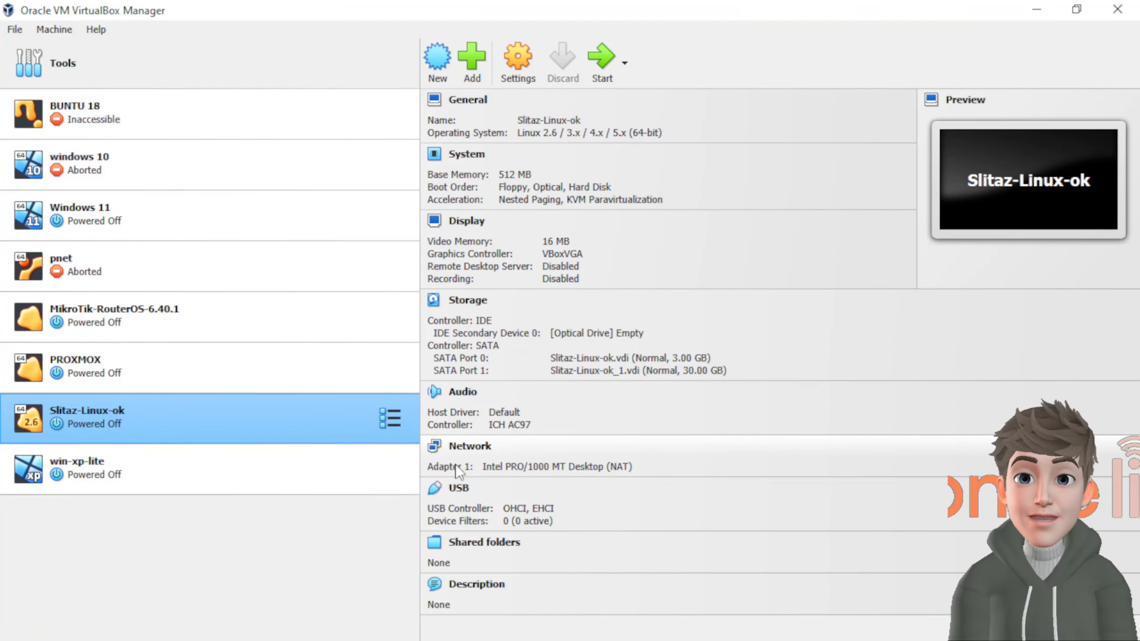
Switch to the draw.io network diagram in Chrome and examine its NAT section at 135% zoom
click(194, 490)
click(815, 639)
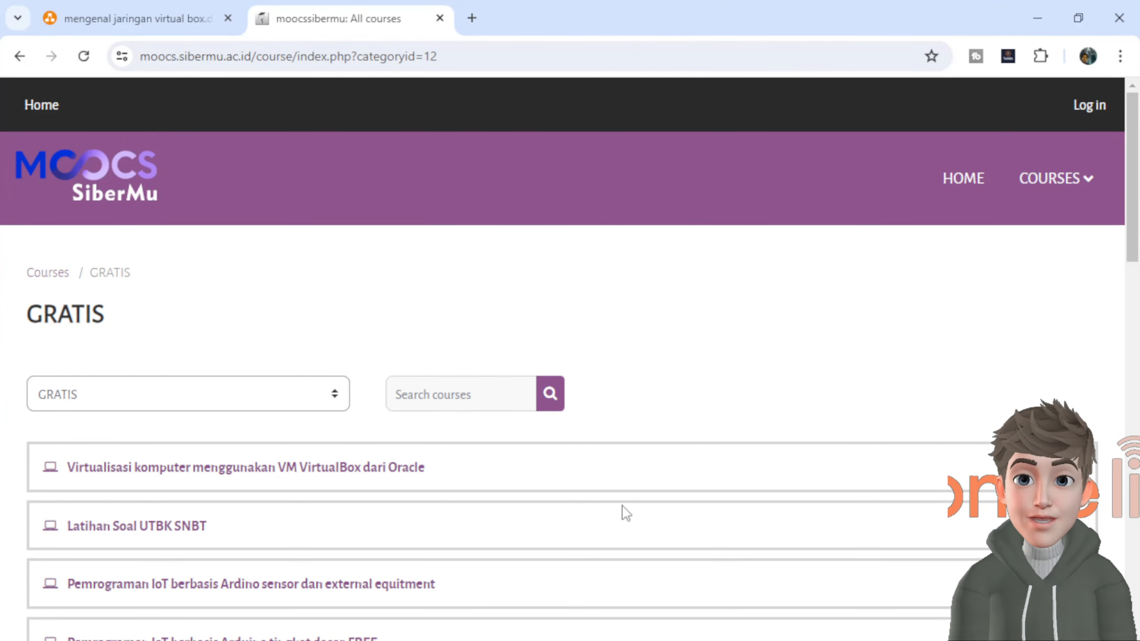
click(155, 22)
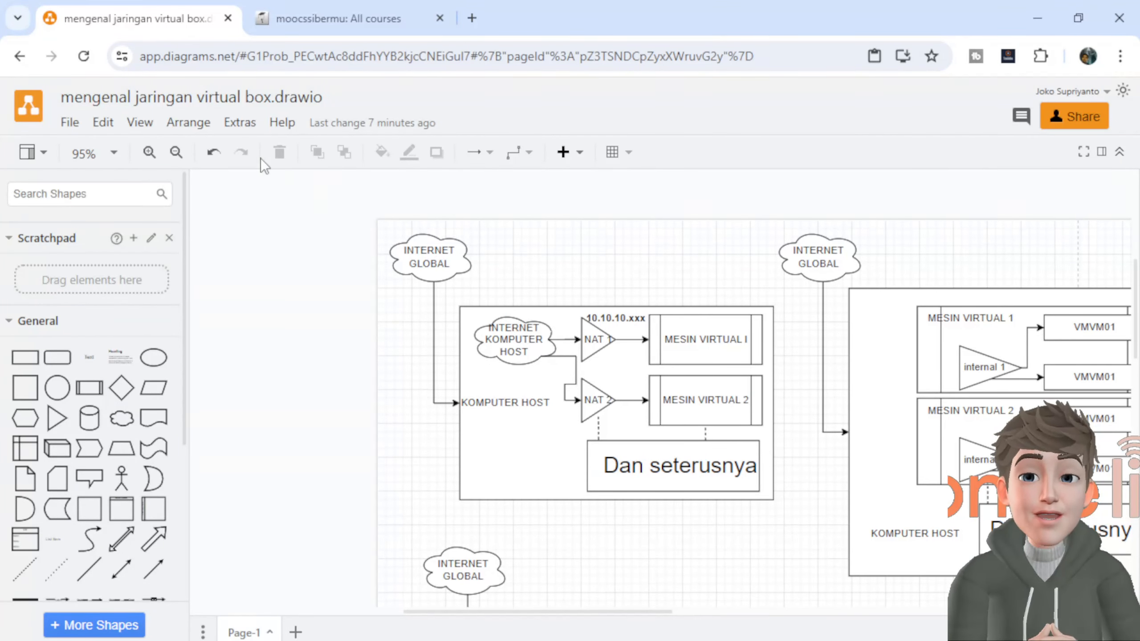
click(149, 153)
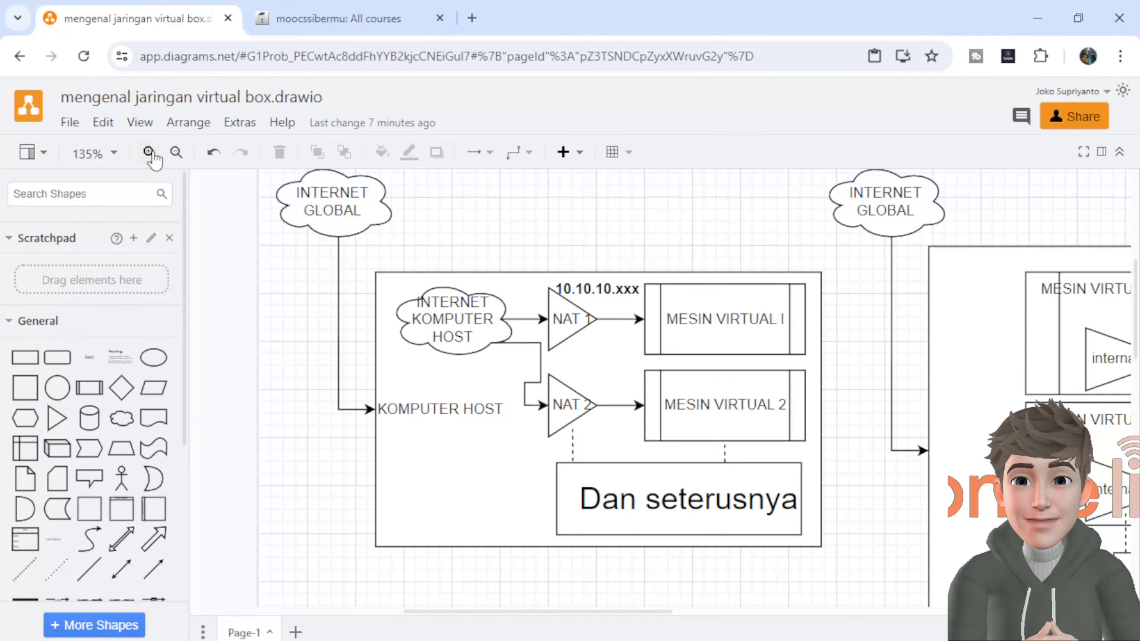
click(497, 281)
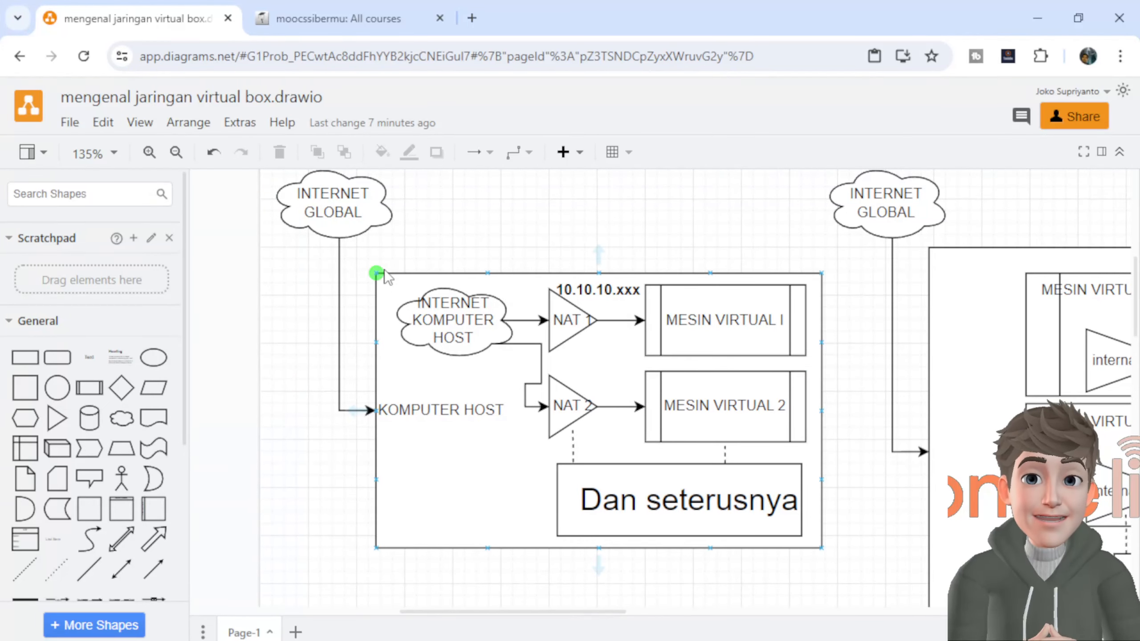
click(802, 300)
click(416, 322)
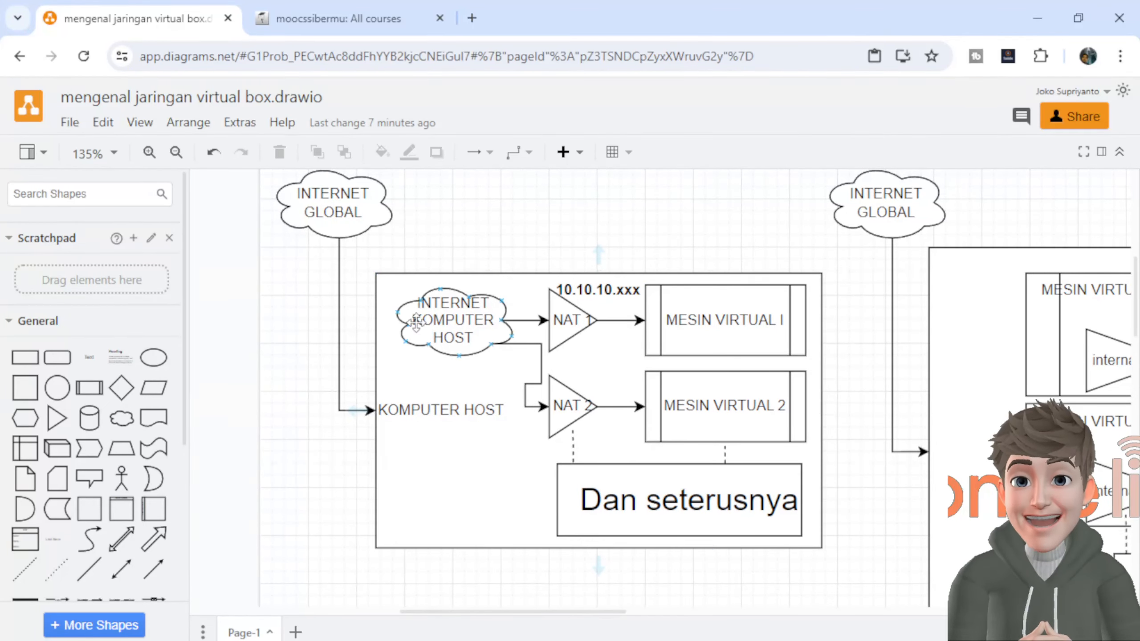
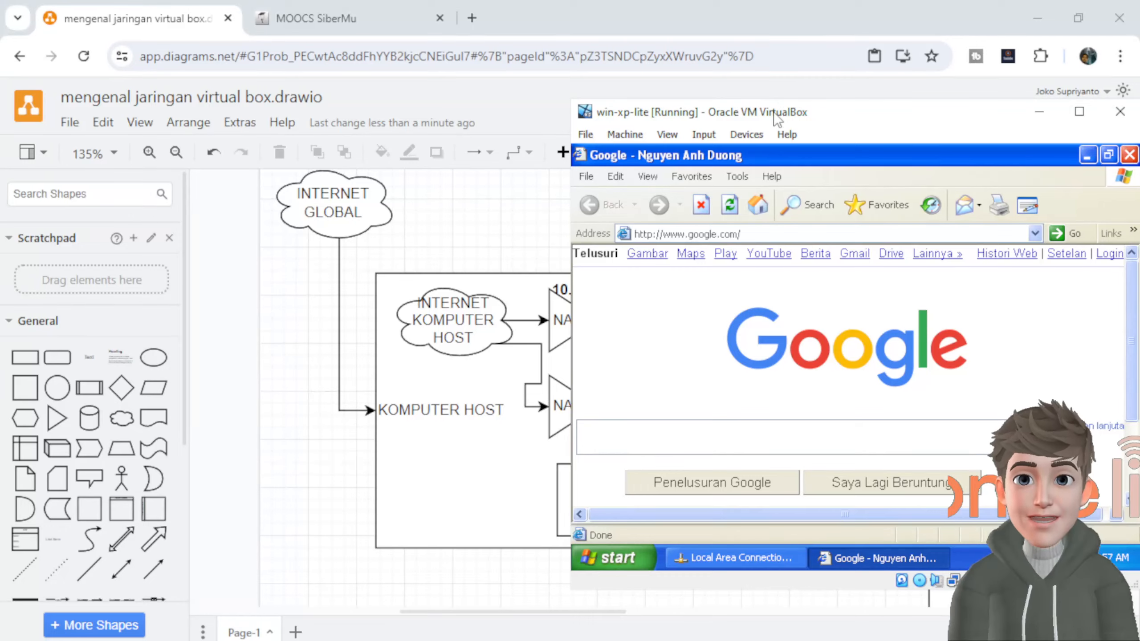
Compare internet access by viewing Google in win-xp-lite, the MOOCS SiberMu page in Chrome, and the Slitaz-Linux-ok browser
drag(771, 111, 455, 115)
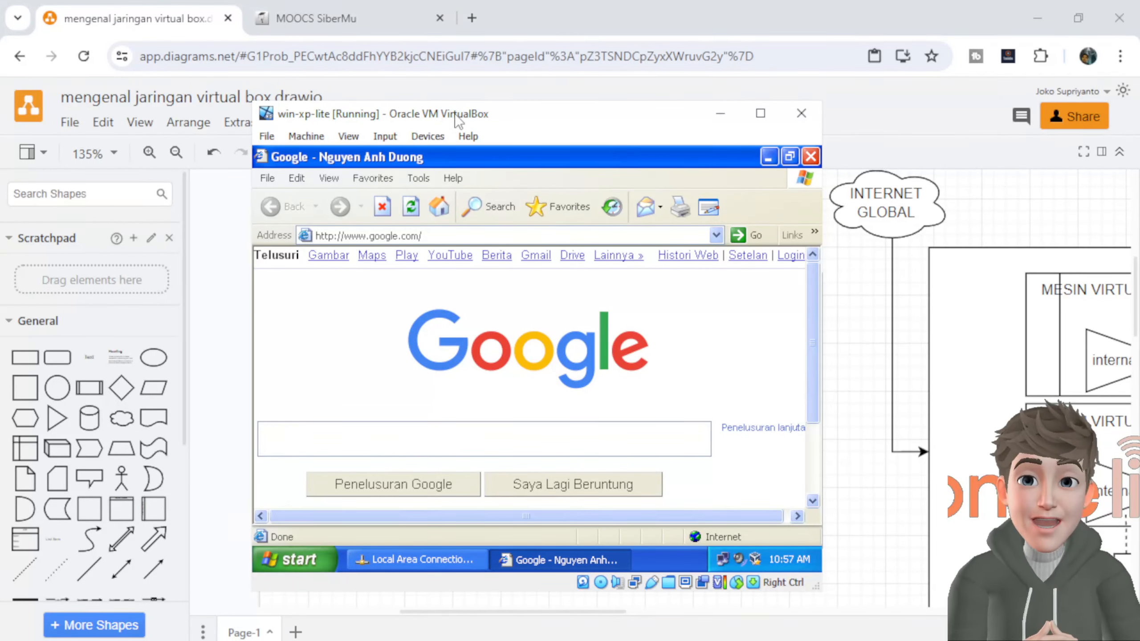
click(353, 22)
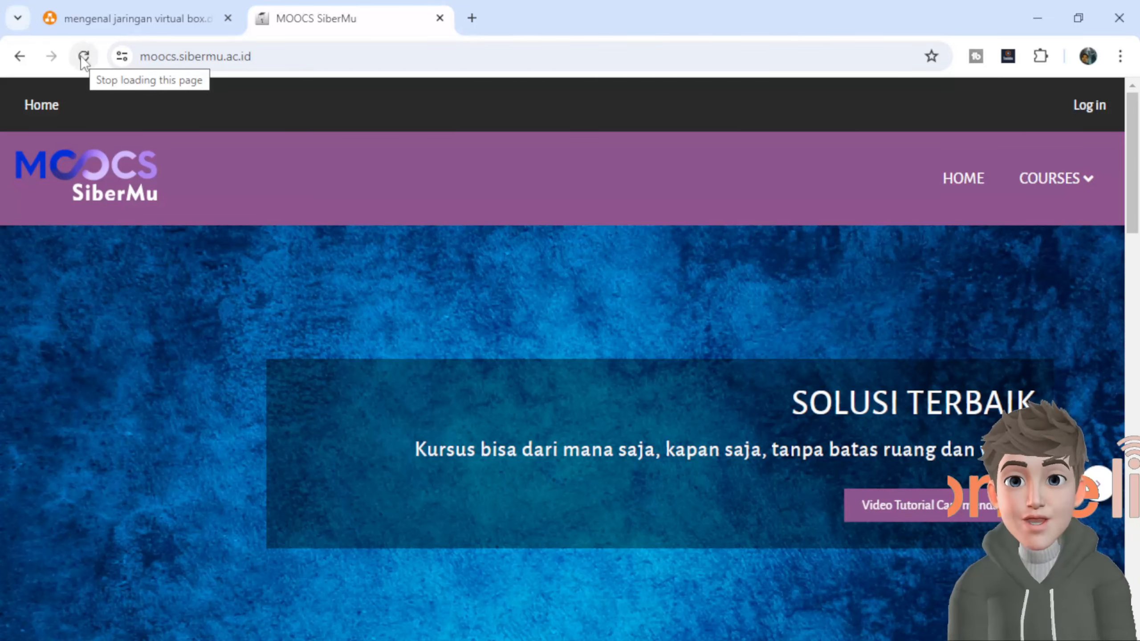
click(805, 640)
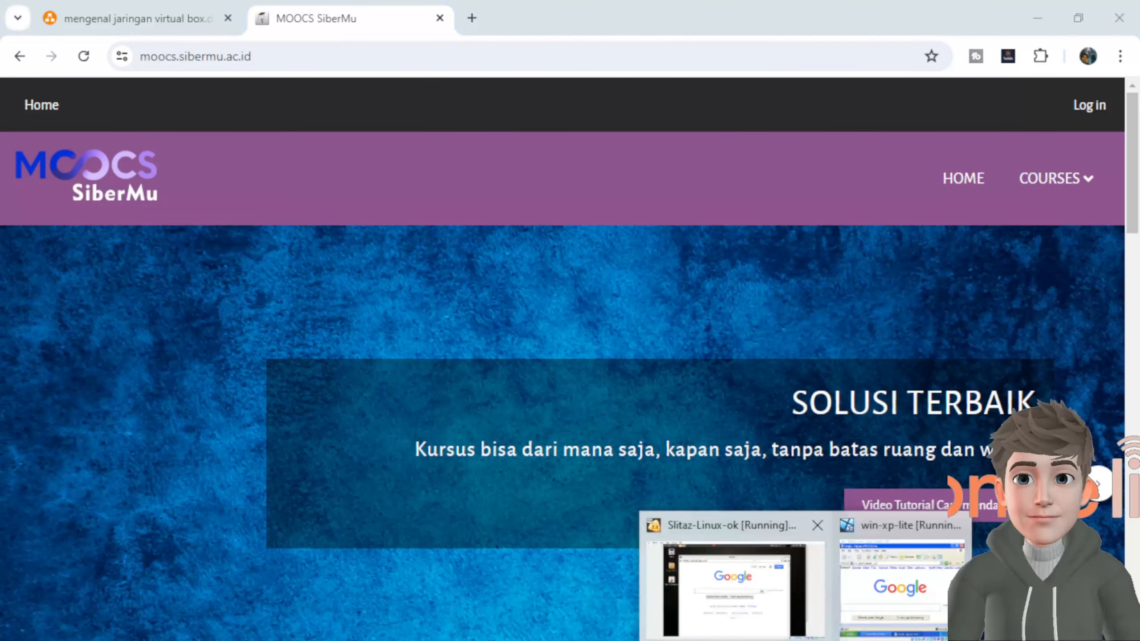
click(732, 534)
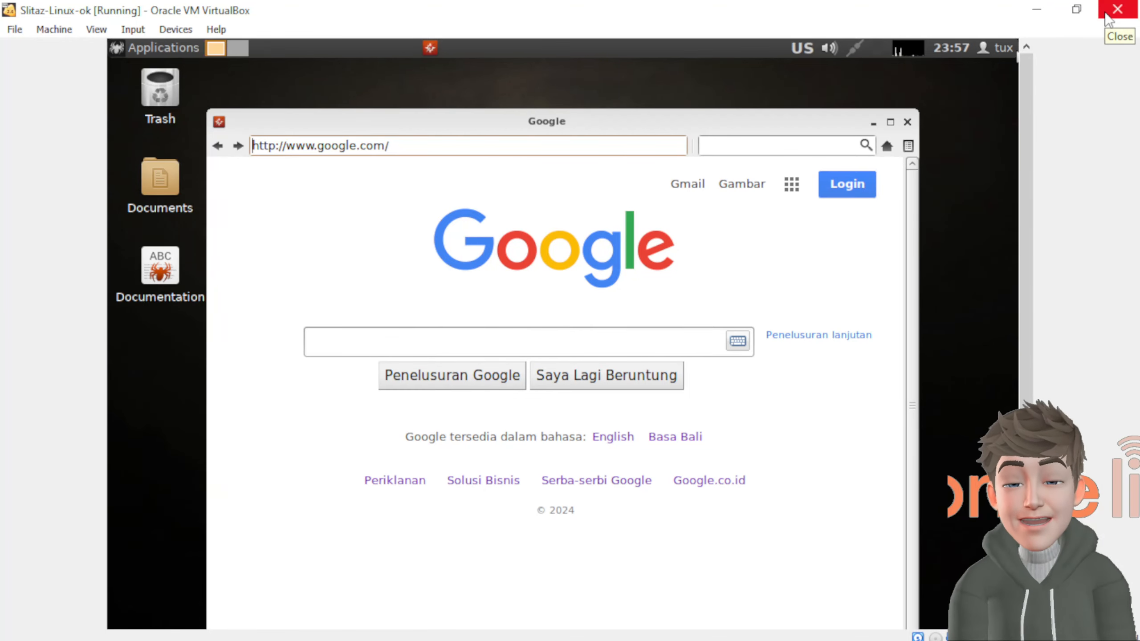
Shut down the Slitaz-Linux-ok guest system through its own logout options
click(1107, 15)
click(583, 381)
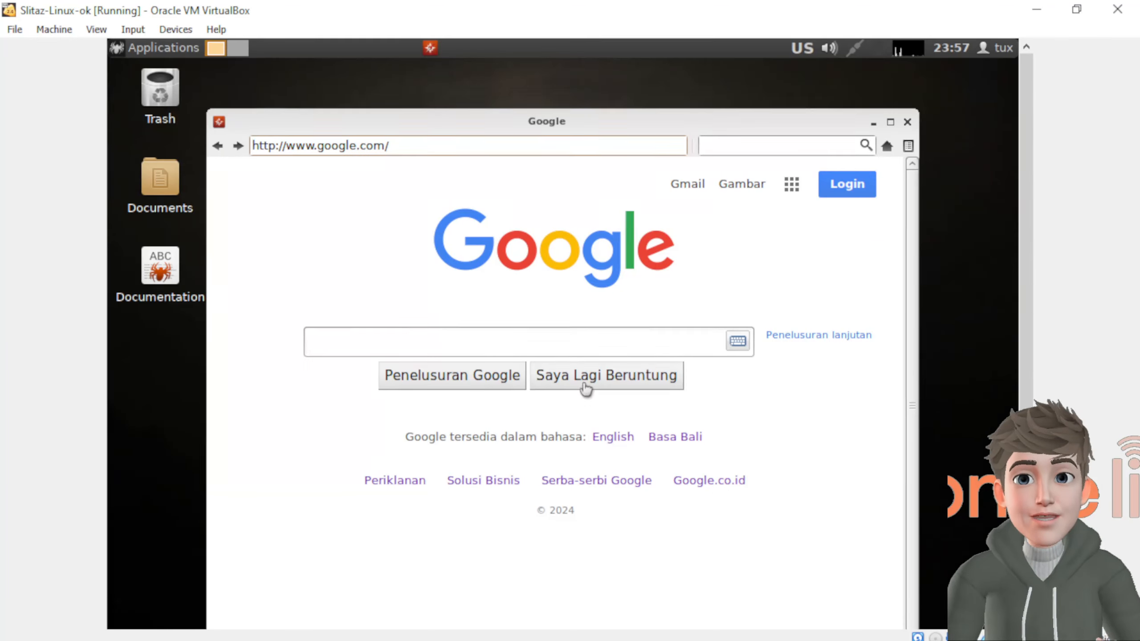
click(143, 48)
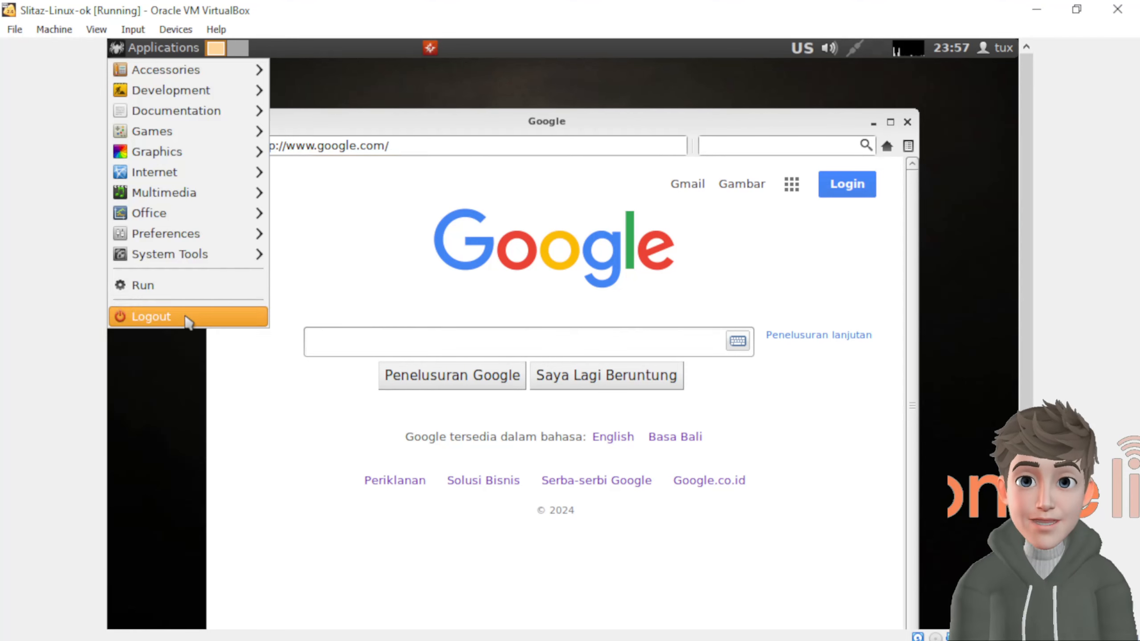
click(189, 320)
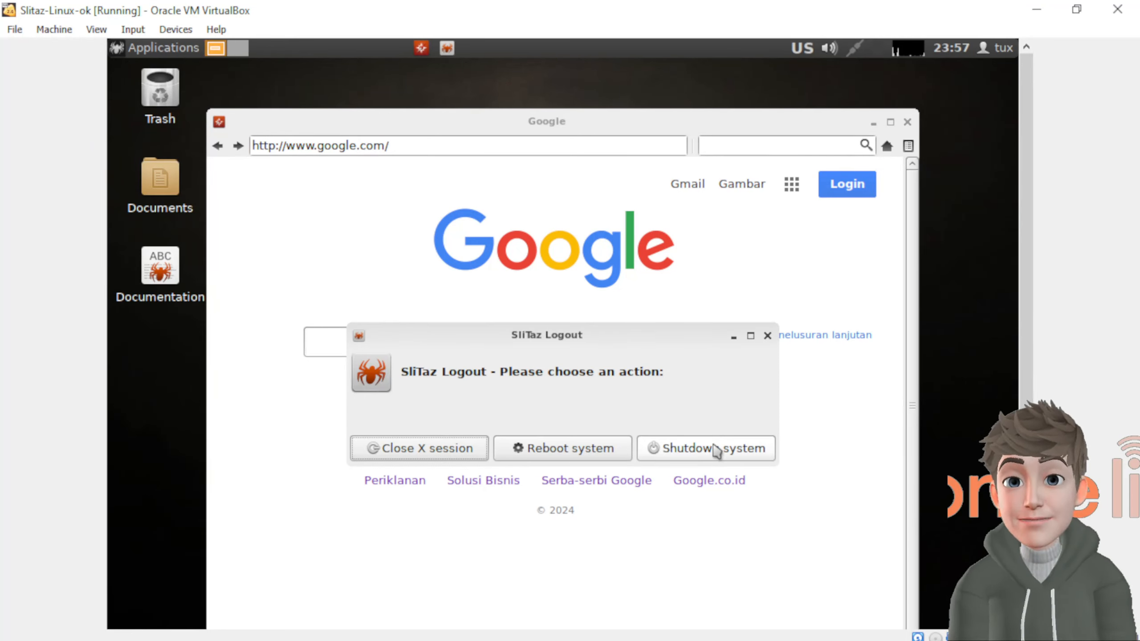
click(717, 449)
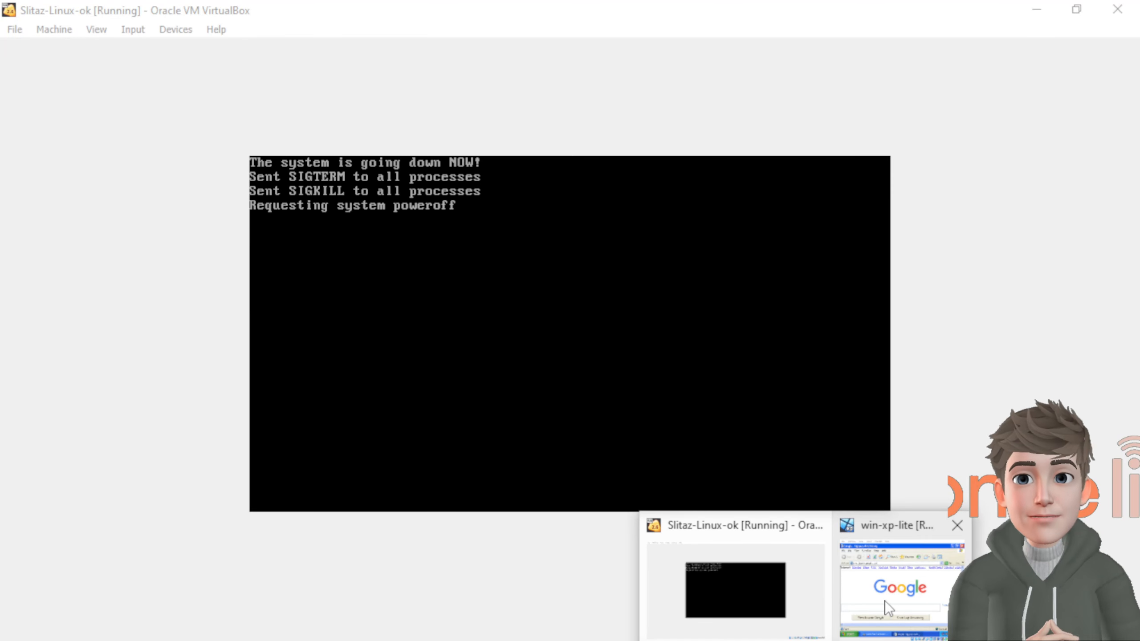
Switch to the win-xp-lite machine and turn off its Windows XP system
click(886, 601)
click(267, 136)
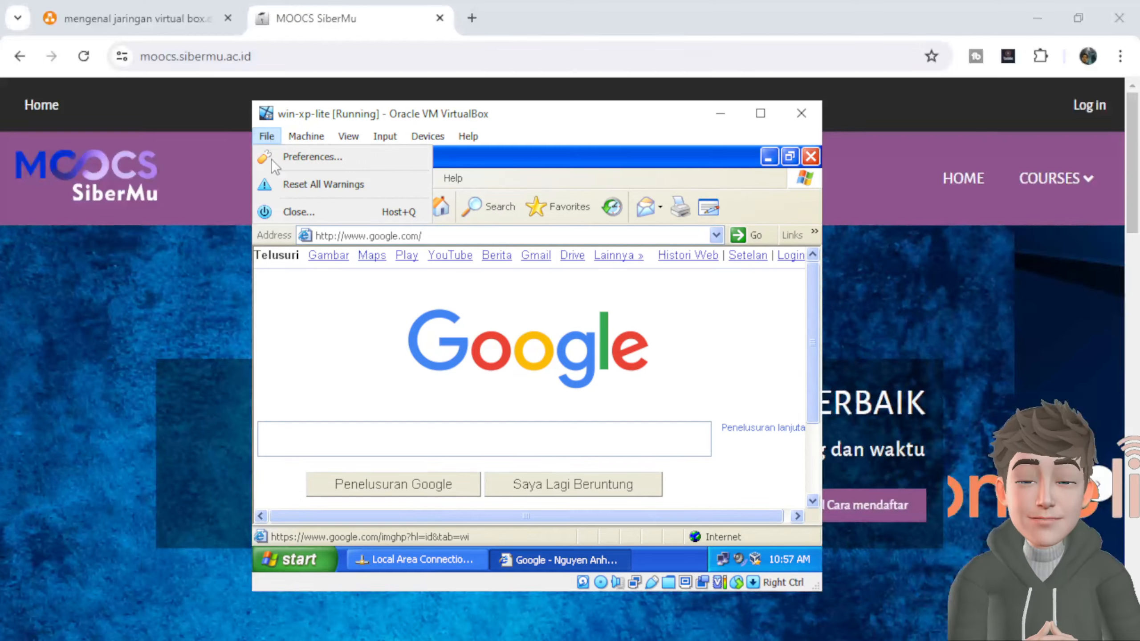
click(293, 559)
click(497, 528)
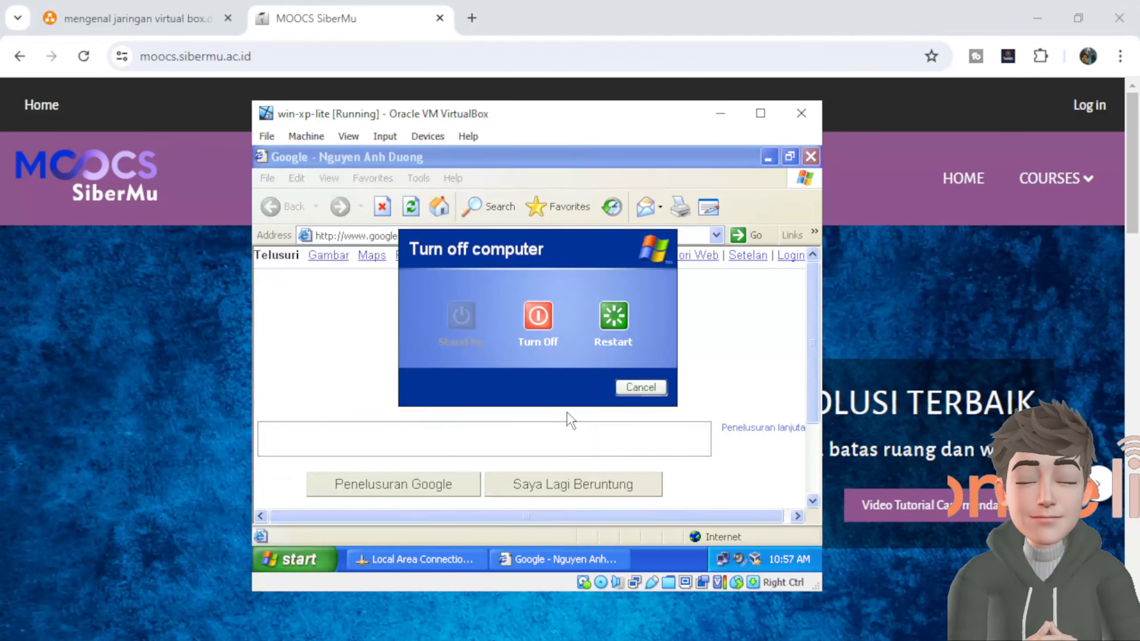
click(537, 317)
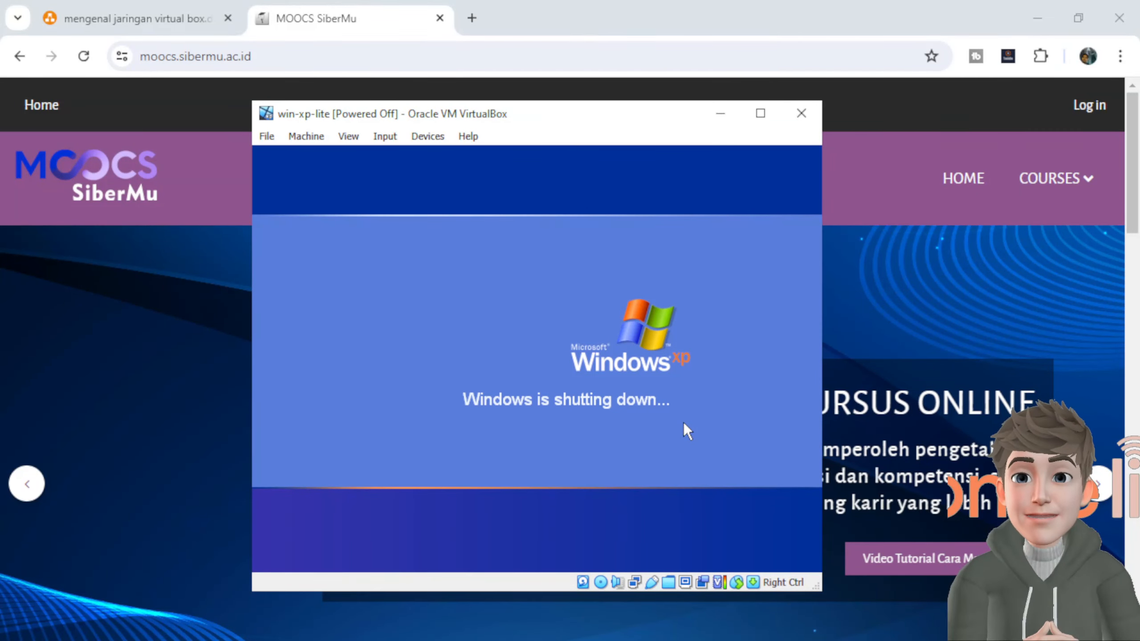
In the VirtualBox Manager network settings of win-xp-lite, attach Adapter 1 to Bridged Adapter
key(alt+Tab)
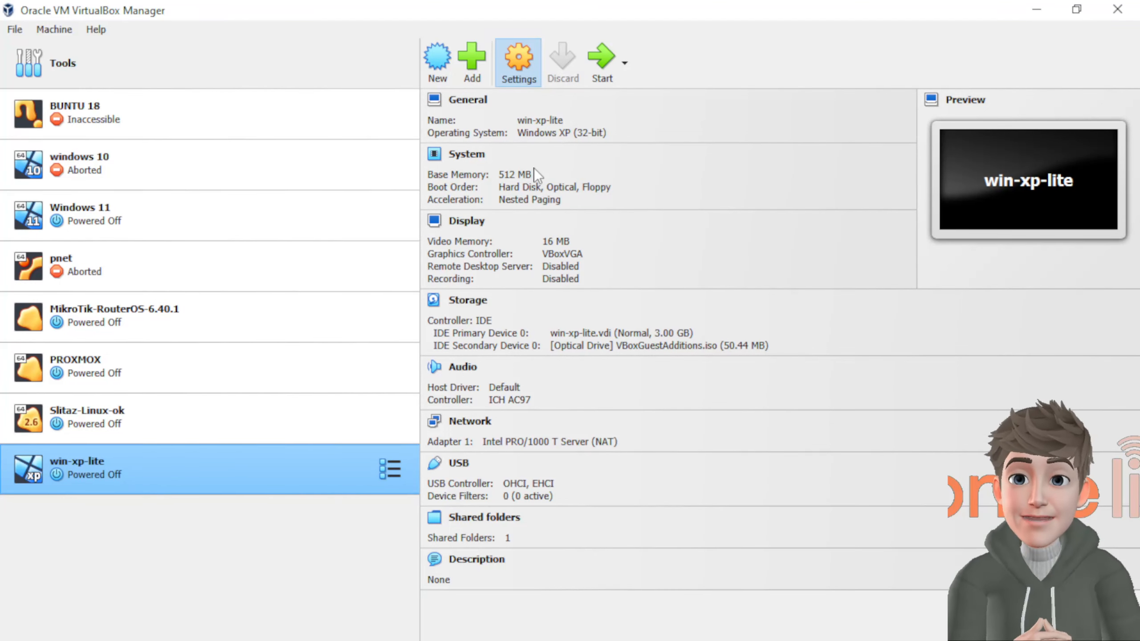
click(345, 298)
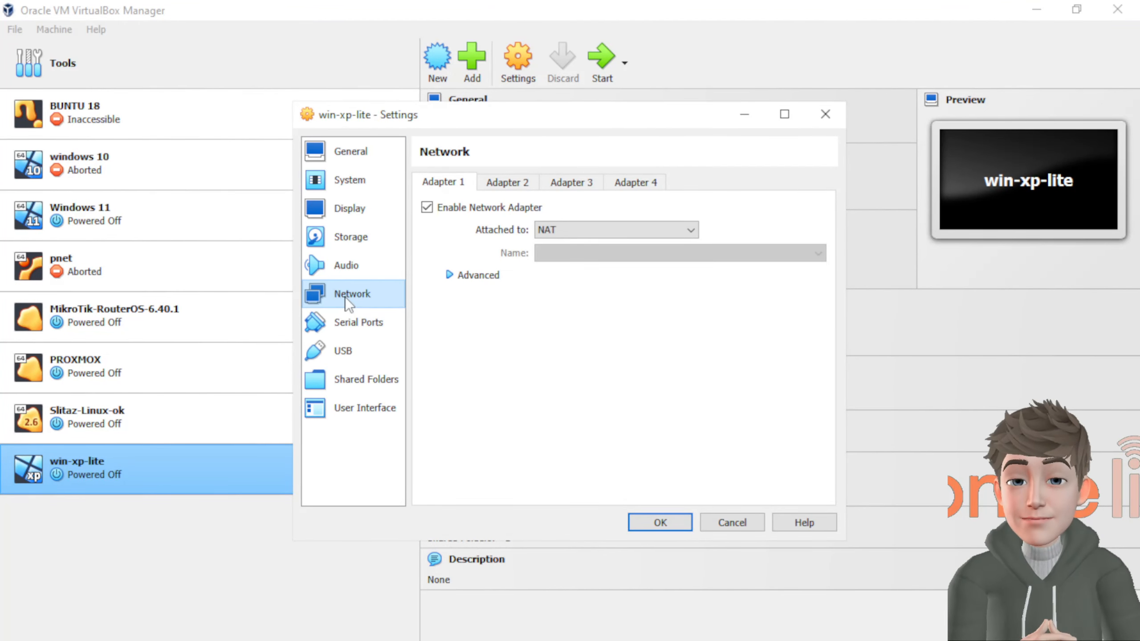
click(606, 231)
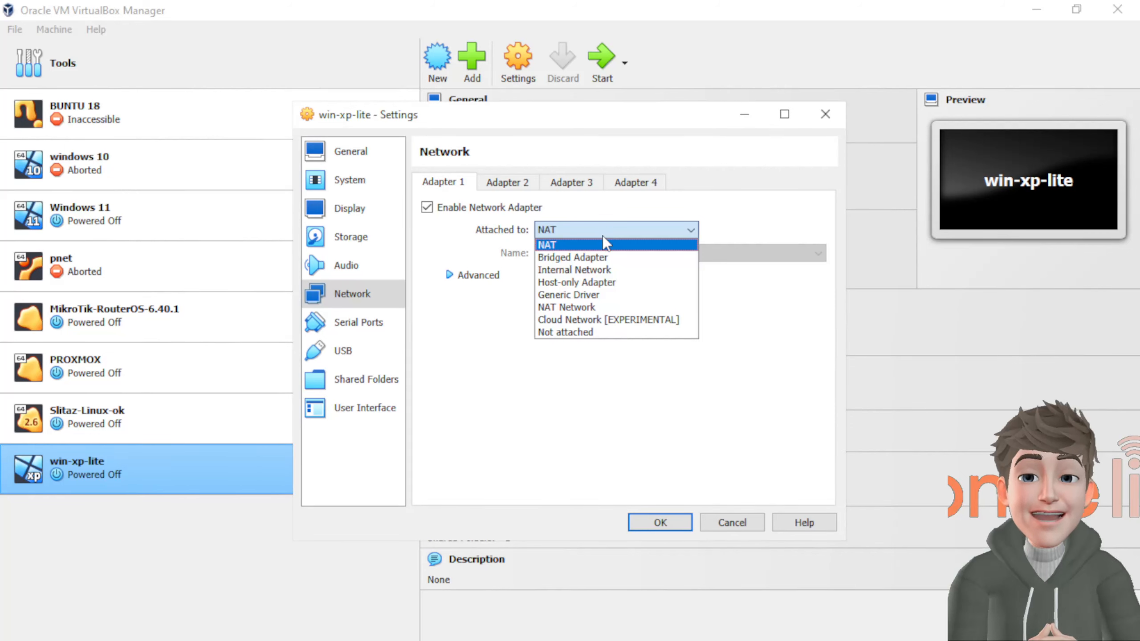
click(579, 258)
Check the advanced options of win-xp-lite's Adapter 1, and choose Realtek PCIe GbE Family Controller as the bridged interface
click(451, 274)
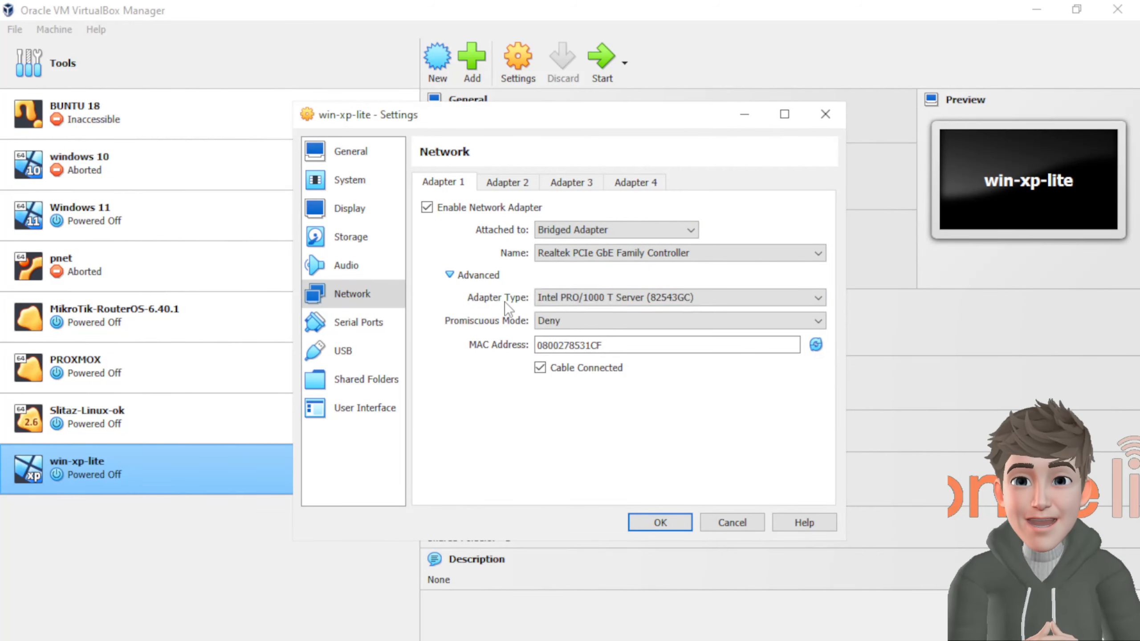
click(451, 275)
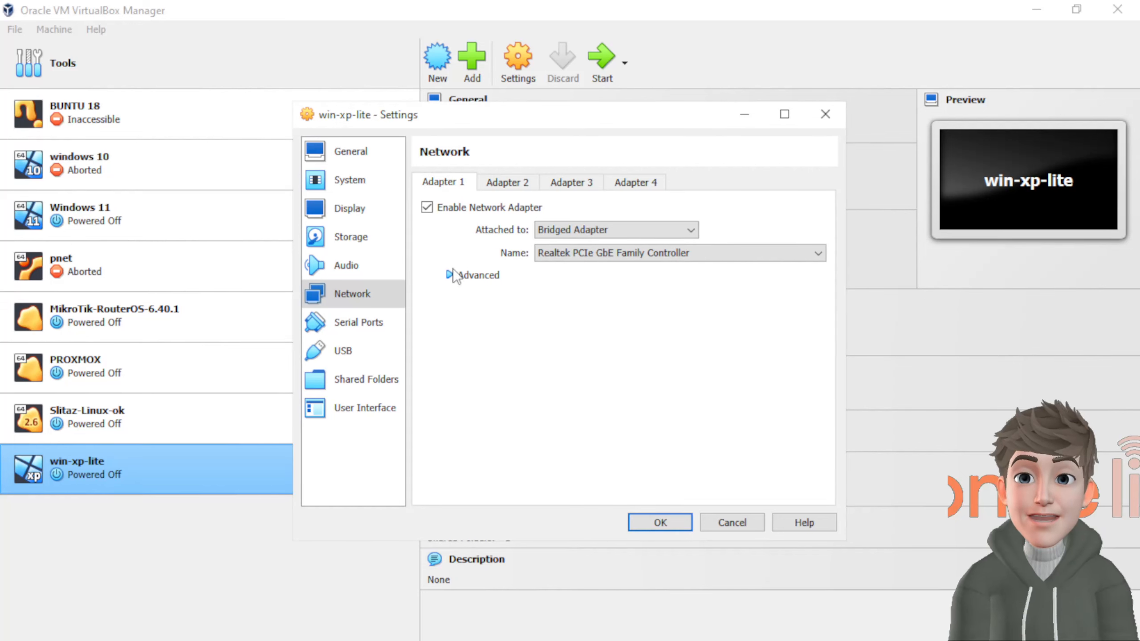
click(453, 275)
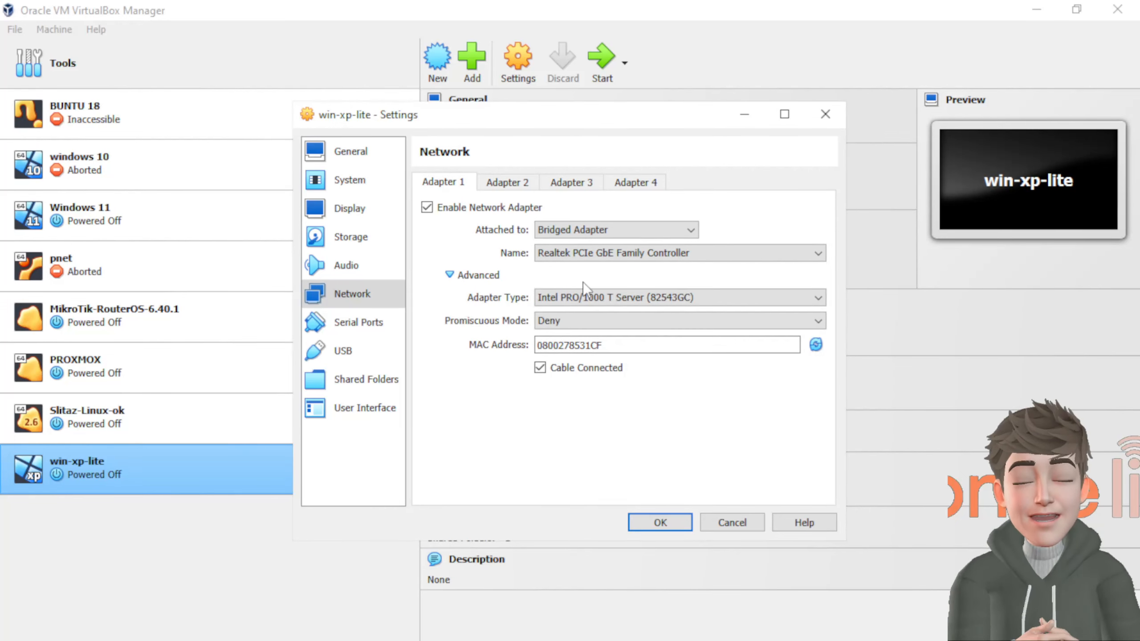
click(464, 278)
click(464, 278)
click(463, 277)
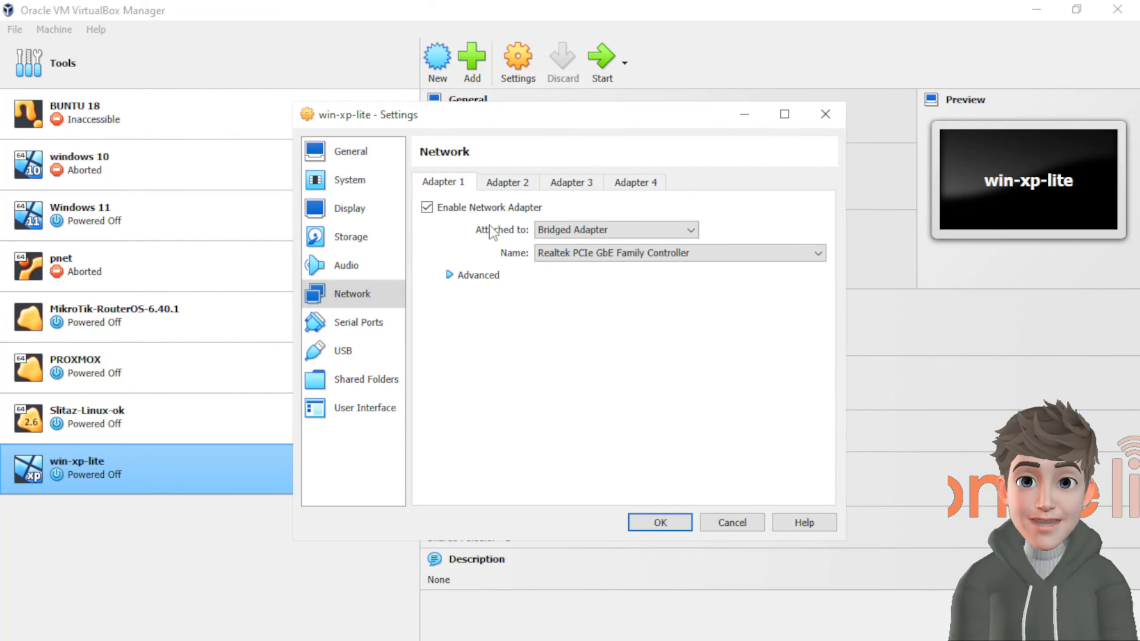
click(579, 258)
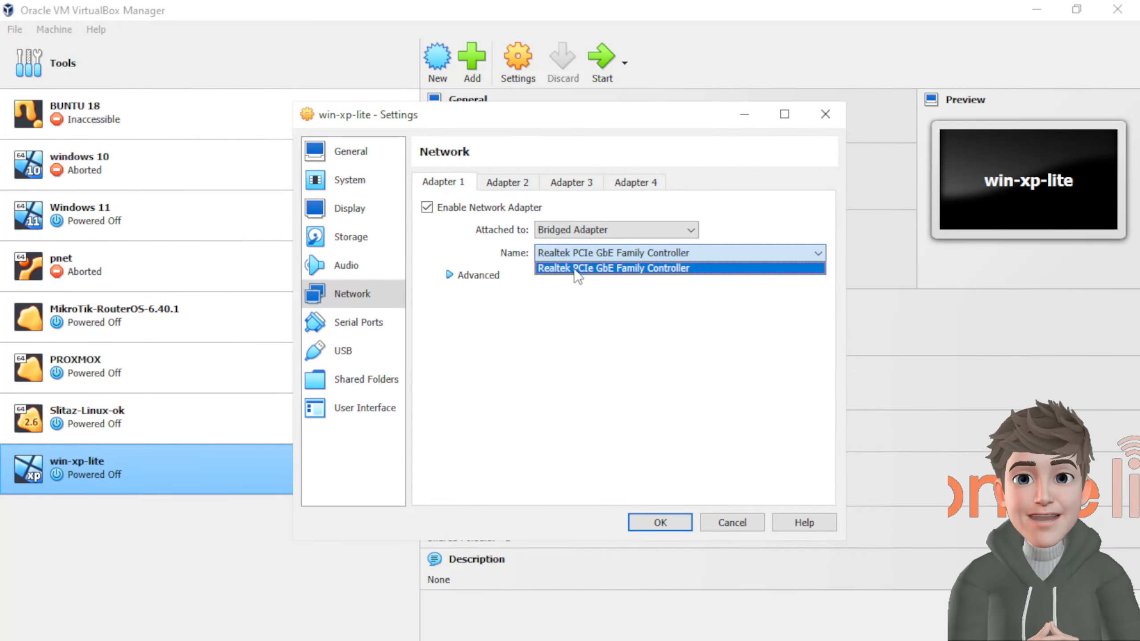
click(577, 269)
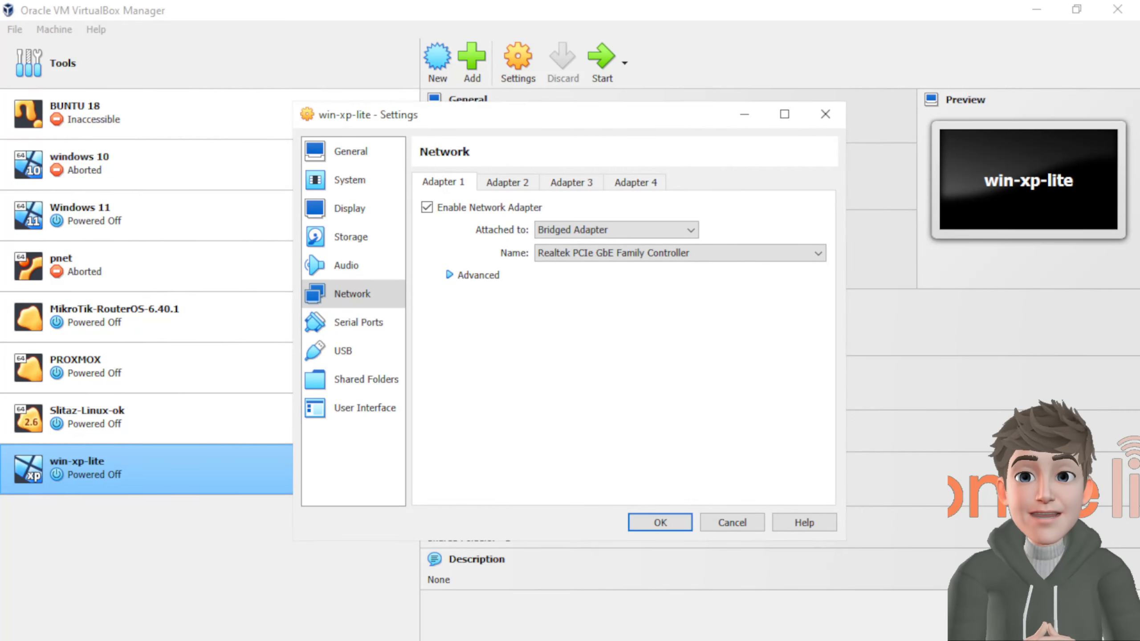
Open the host computer's Network Connections list from the Network and Sharing Center in Control Panel
key(super+s)
text(con)
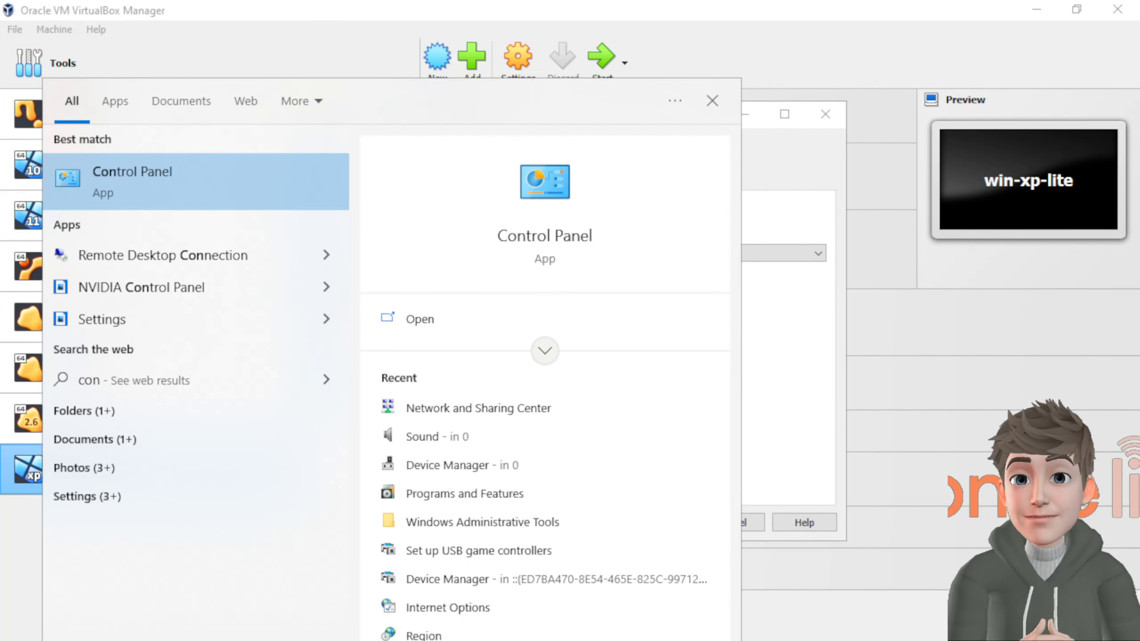
text(trol)
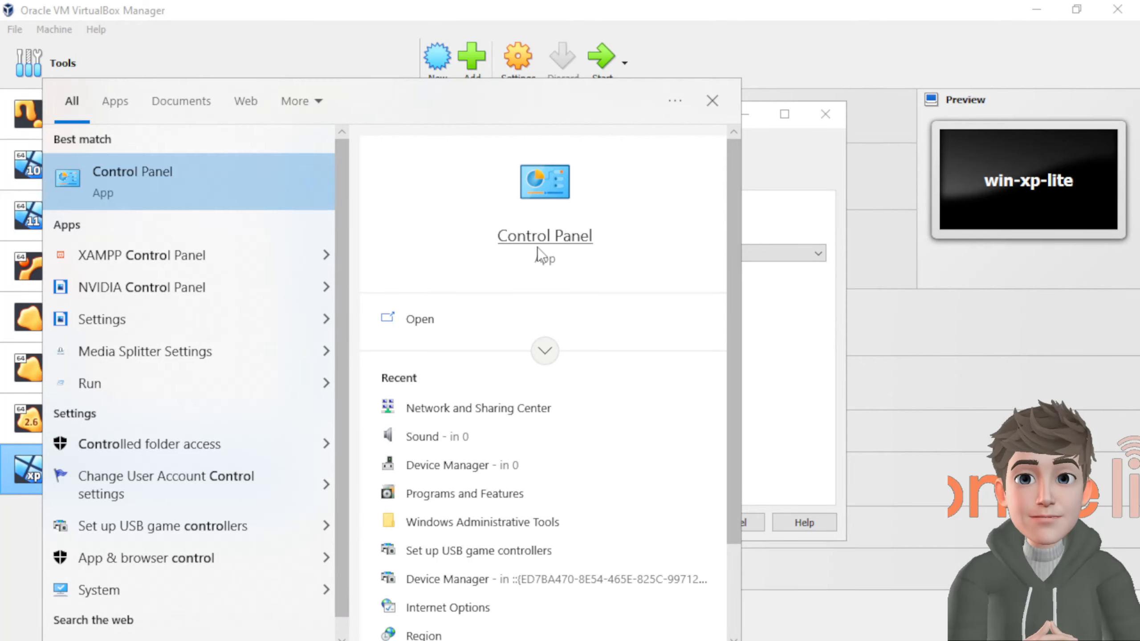
click(538, 248)
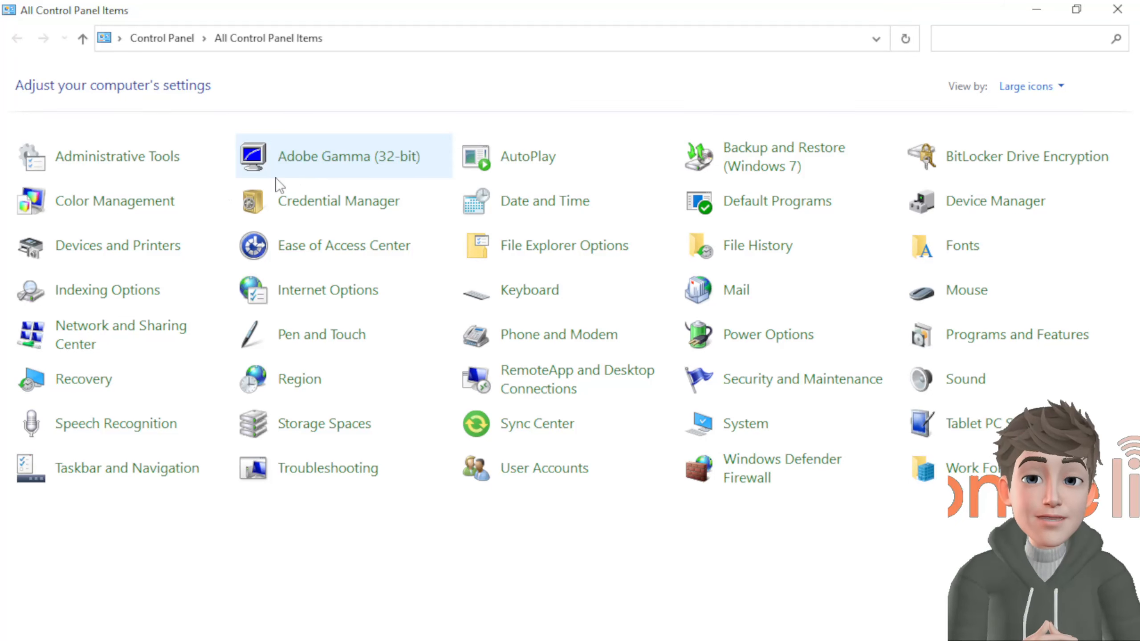
click(130, 333)
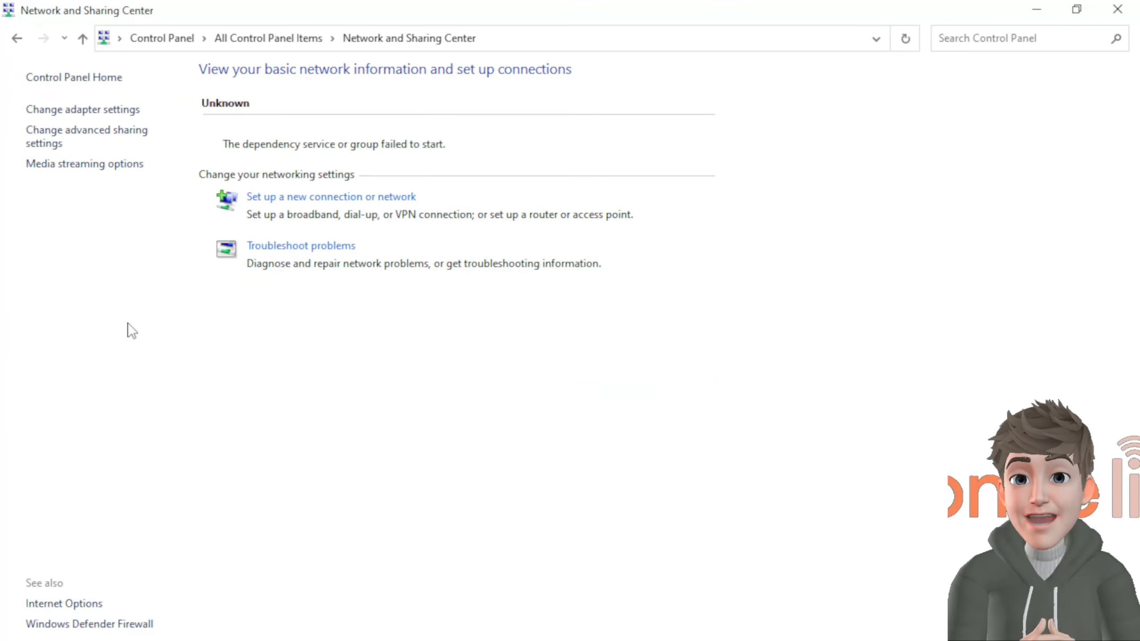
click(99, 110)
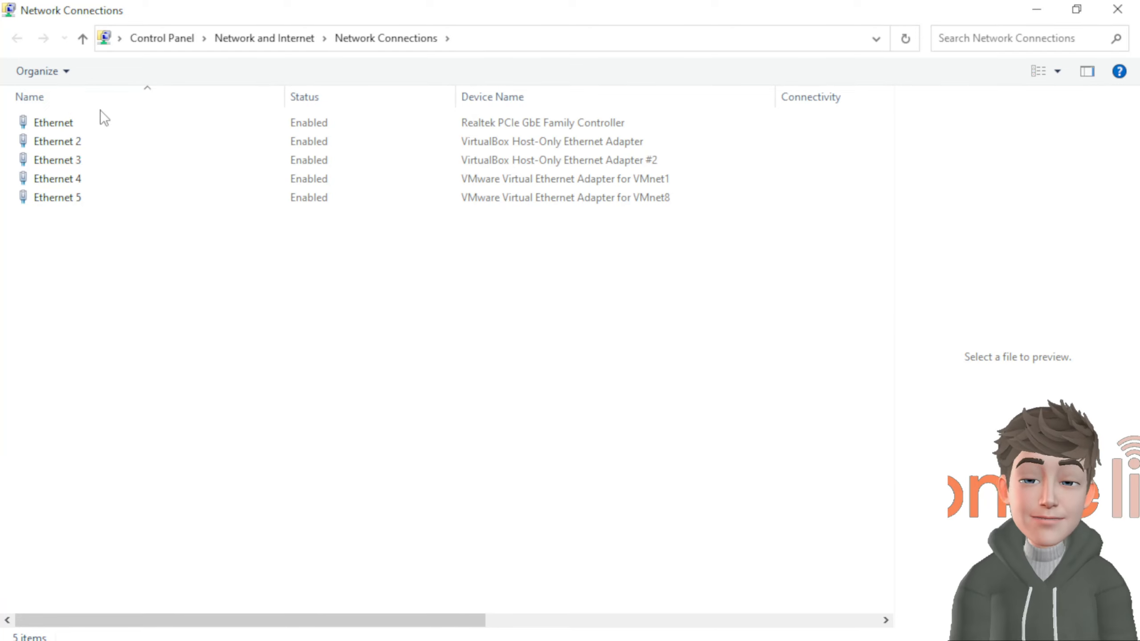
Compare the host's physical Realtek Ethernet adapter with its VirtualBox Host-Only and VMware virtual adapters
click(556, 123)
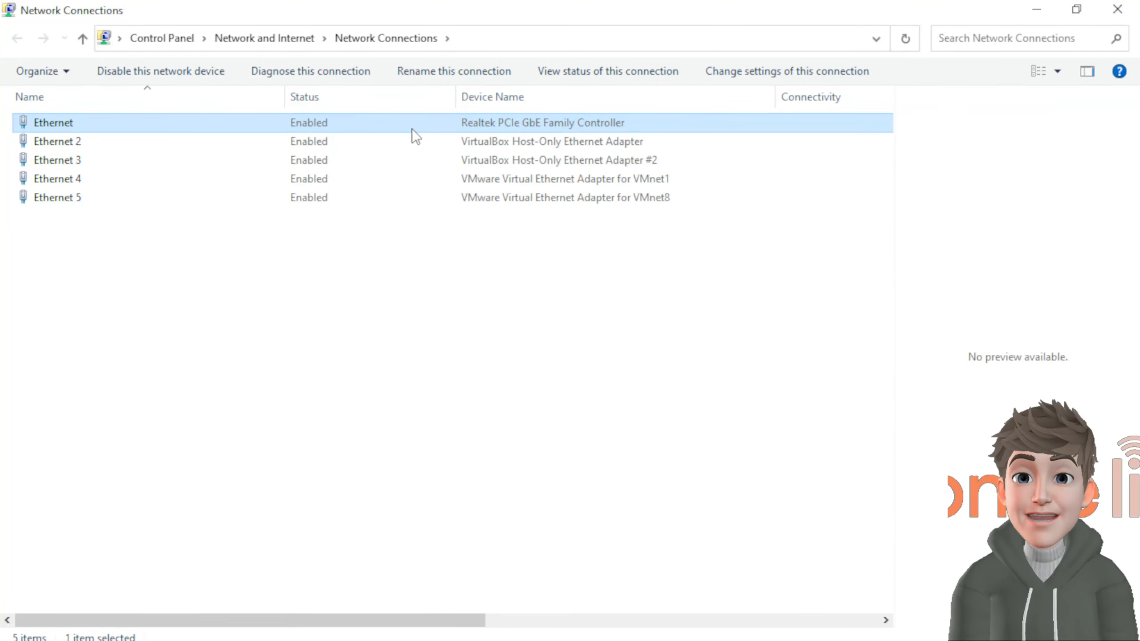
click(472, 143)
click(470, 160)
click(475, 192)
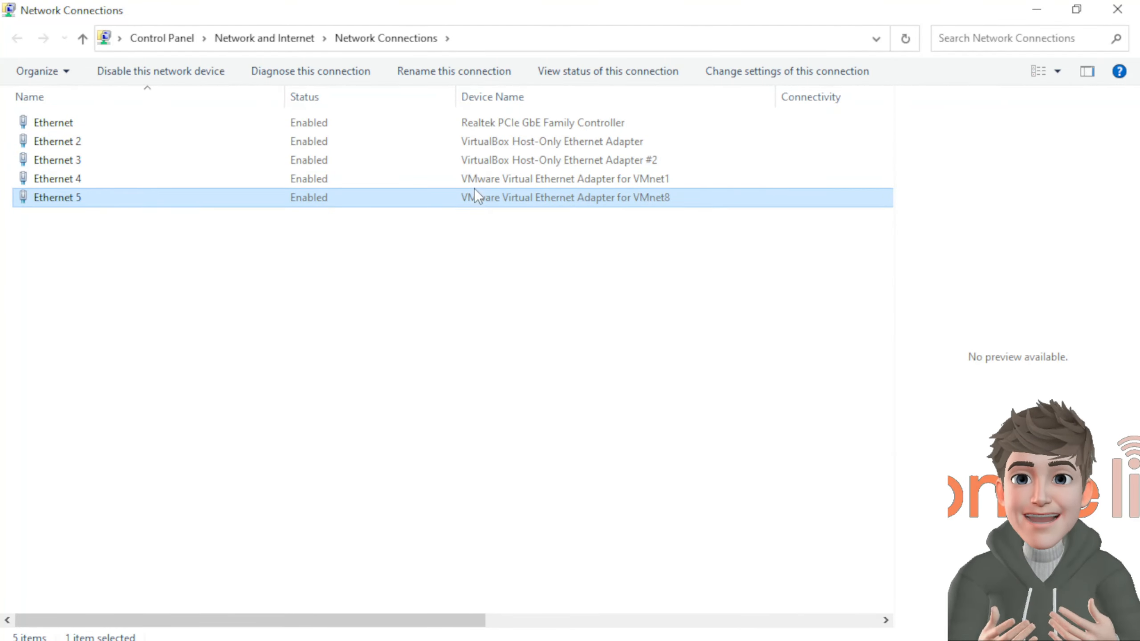
click(479, 180)
click(481, 160)
click(482, 142)
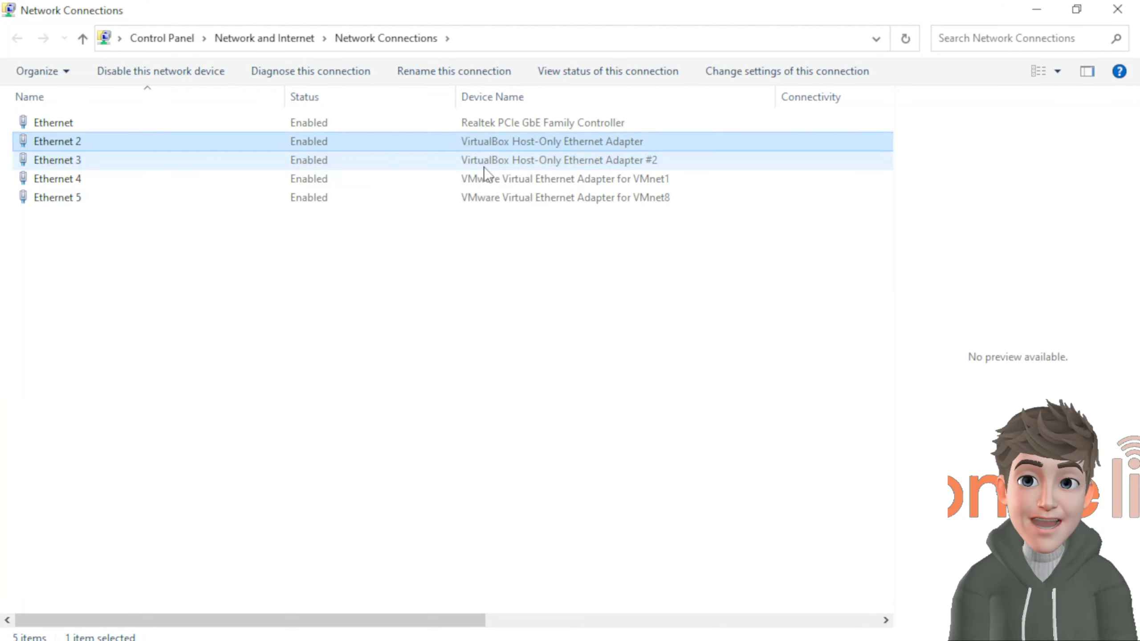
click(483, 193)
click(481, 146)
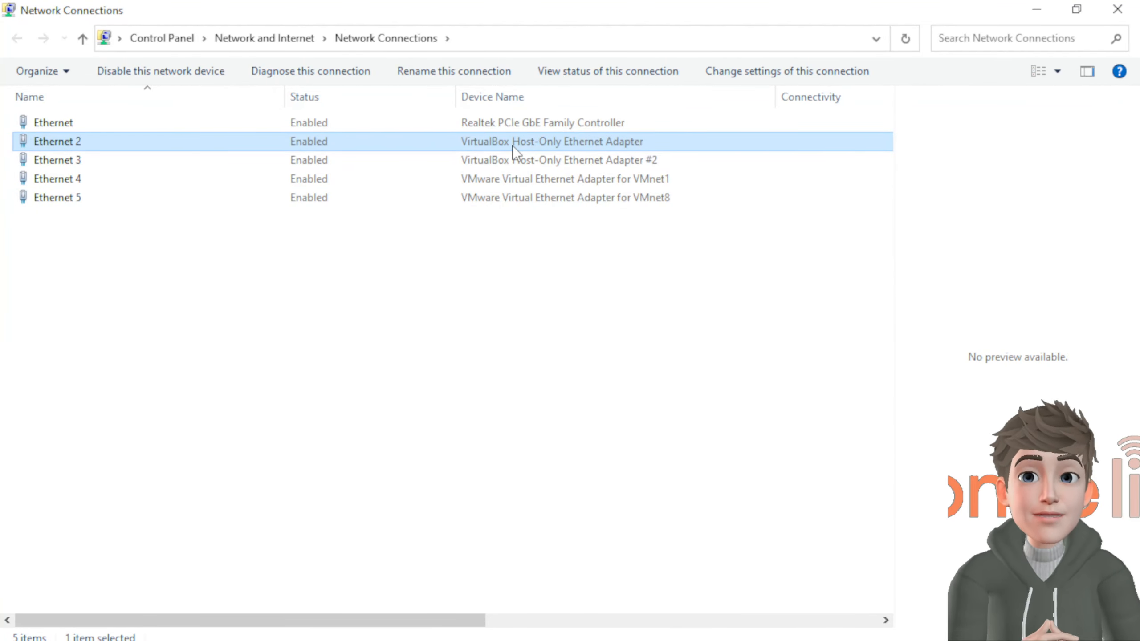
click(515, 160)
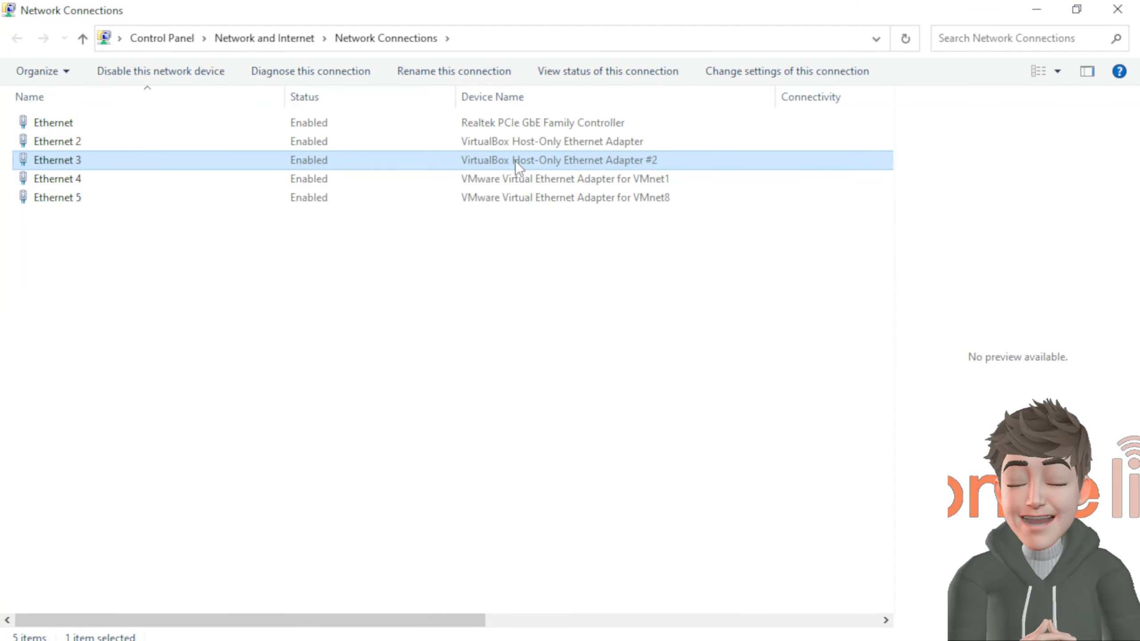
click(87, 142)
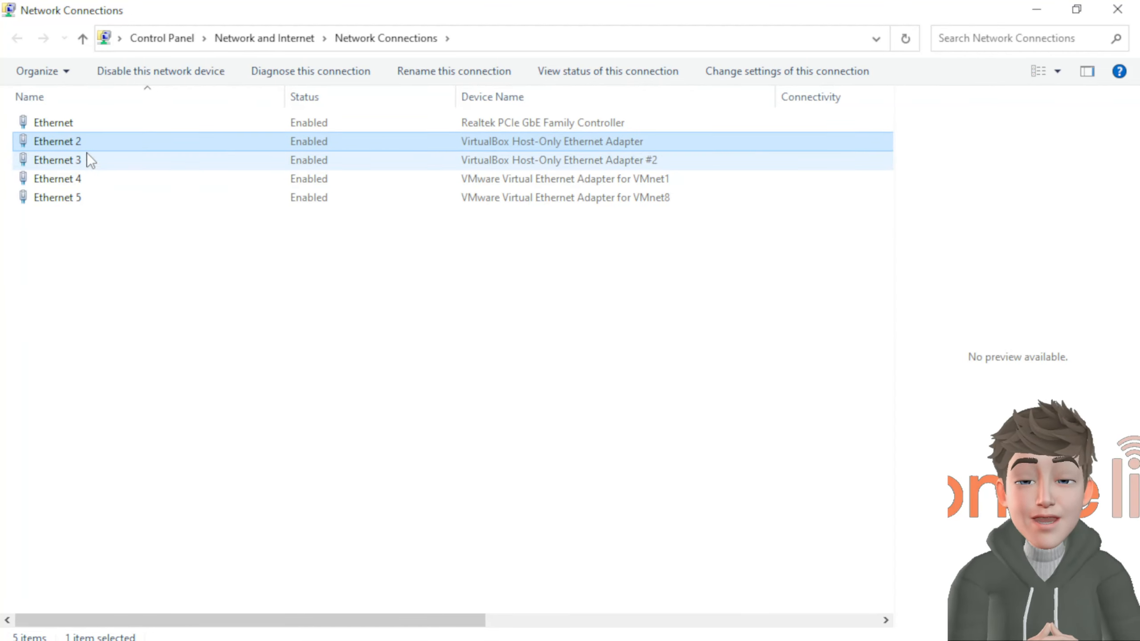
click(99, 160)
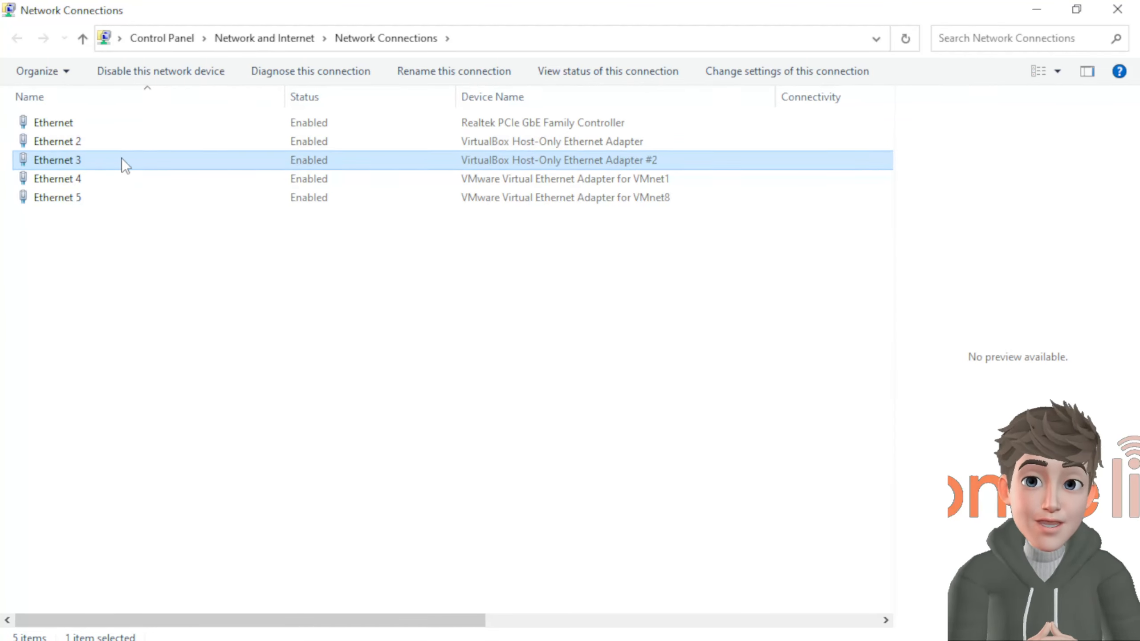
click(308, 122)
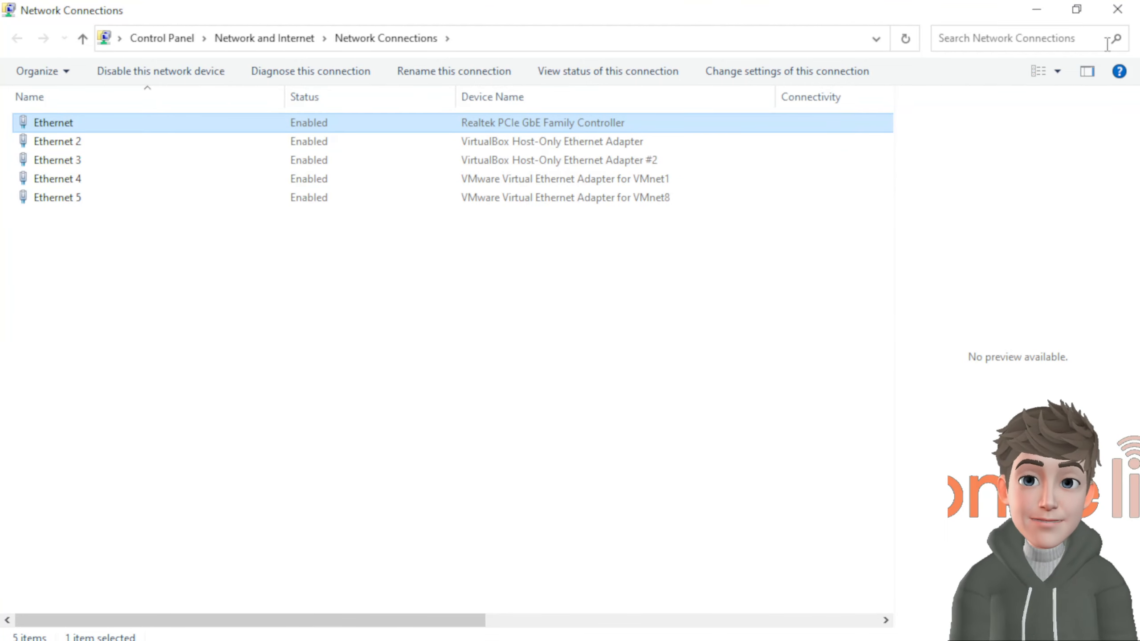
Minimize the host's network windows and accept the bridged network settings of win-xp-lite
click(1034, 12)
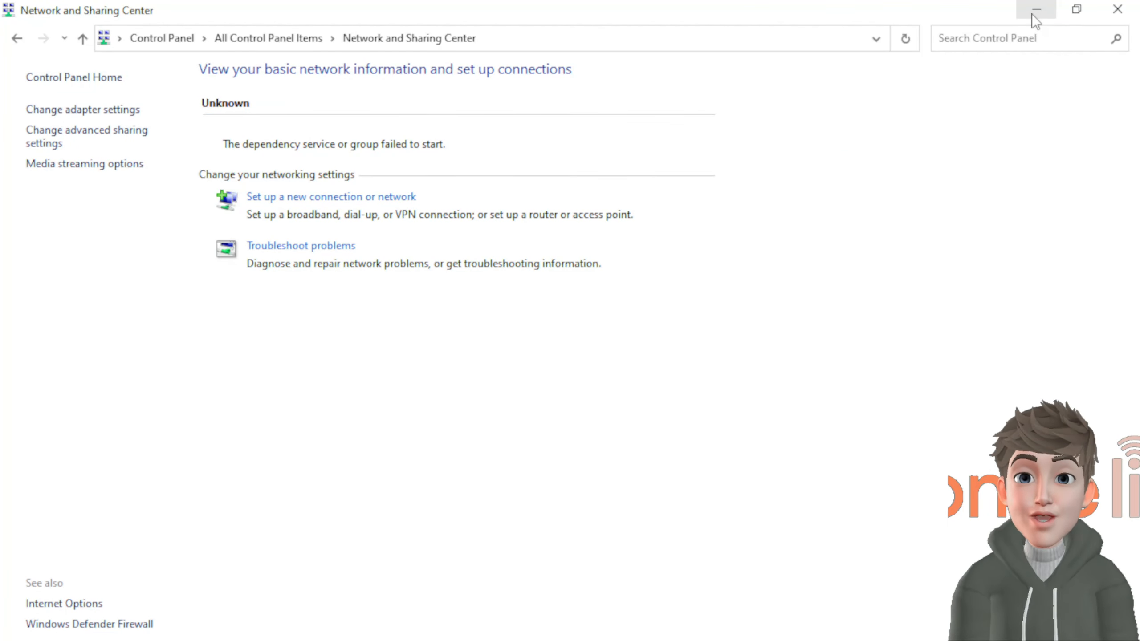
click(1037, 10)
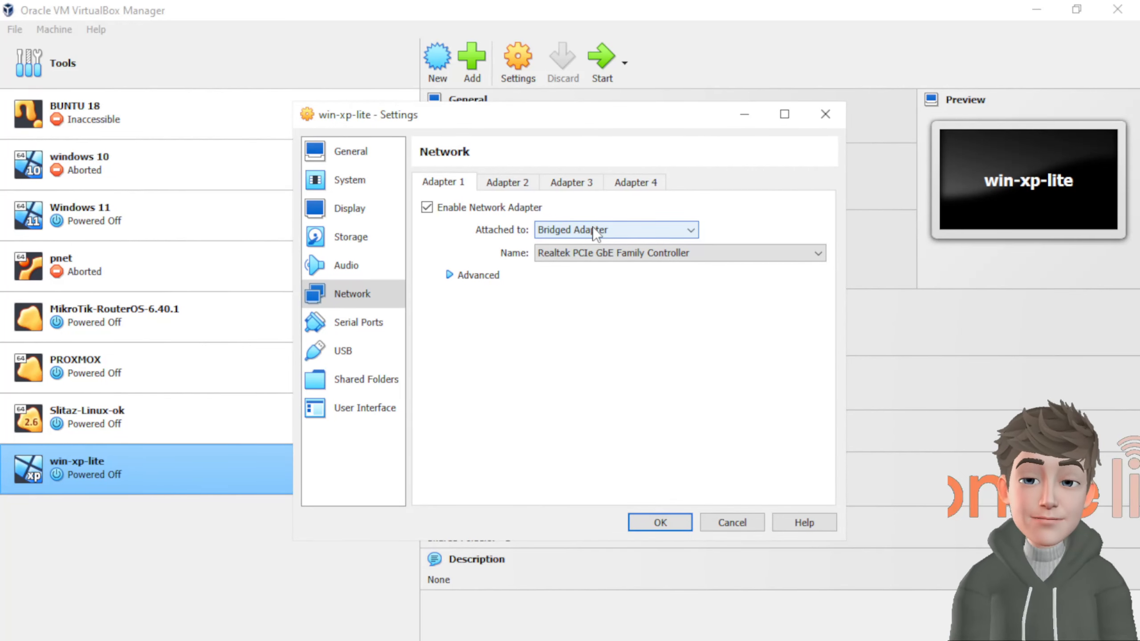
click(664, 522)
Set Adapter 1 of Slitaz-Linux-ok to Bridged Adapter on Realtek PCIe GbE Family Controller, and accept the settings
click(174, 421)
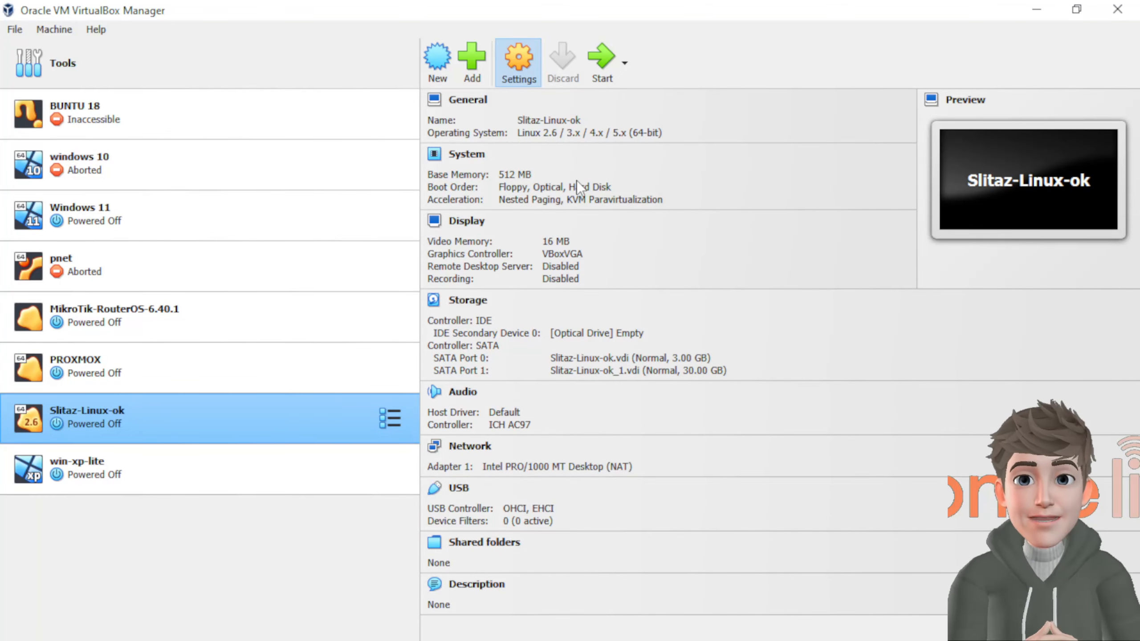
key(ctrl+s)
click(355, 294)
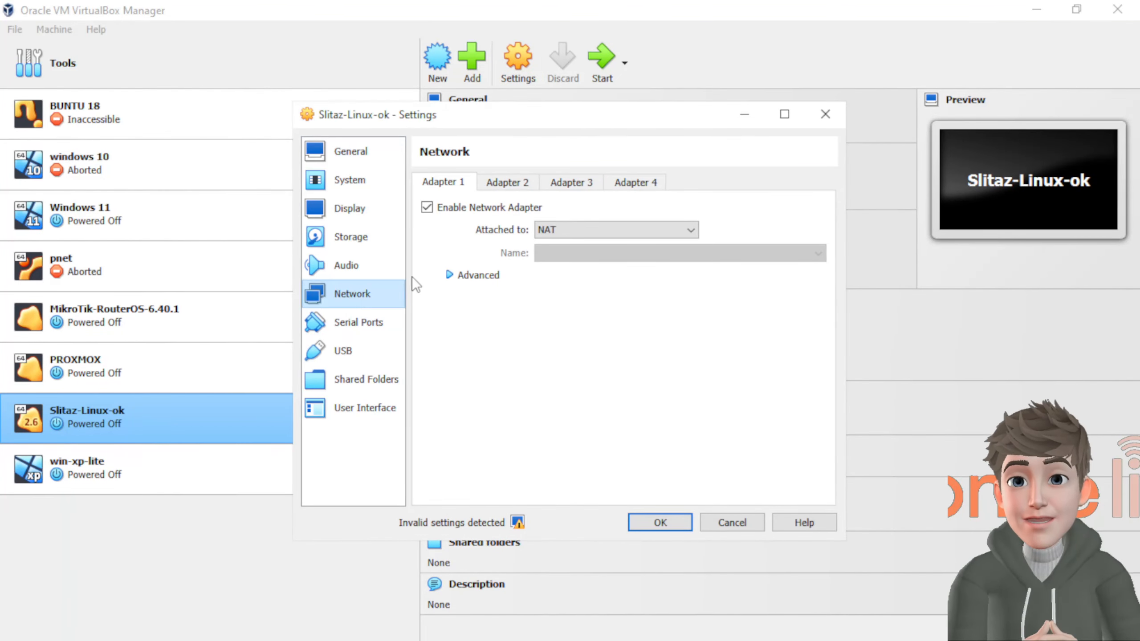
click(577, 230)
click(581, 243)
click(626, 252)
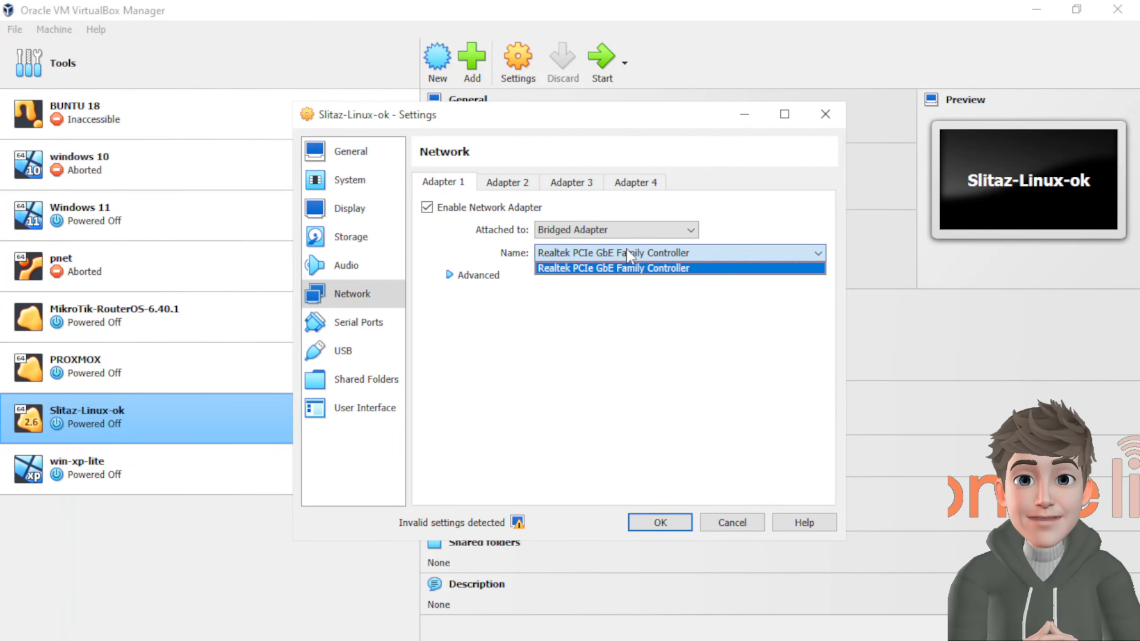
click(592, 268)
click(663, 519)
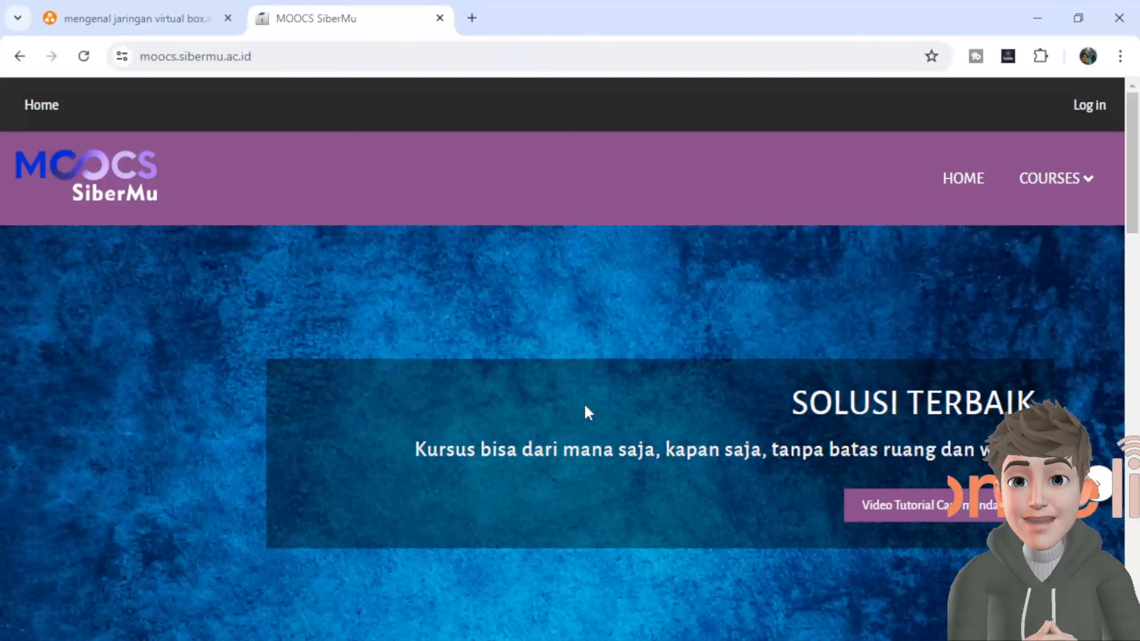
Return to the mengenal jaringan virtual box.drawio diagram and review how the host's physical LAN feeds the bridged virtual machines
click(193, 17)
scroll(648, 316, down, 10)
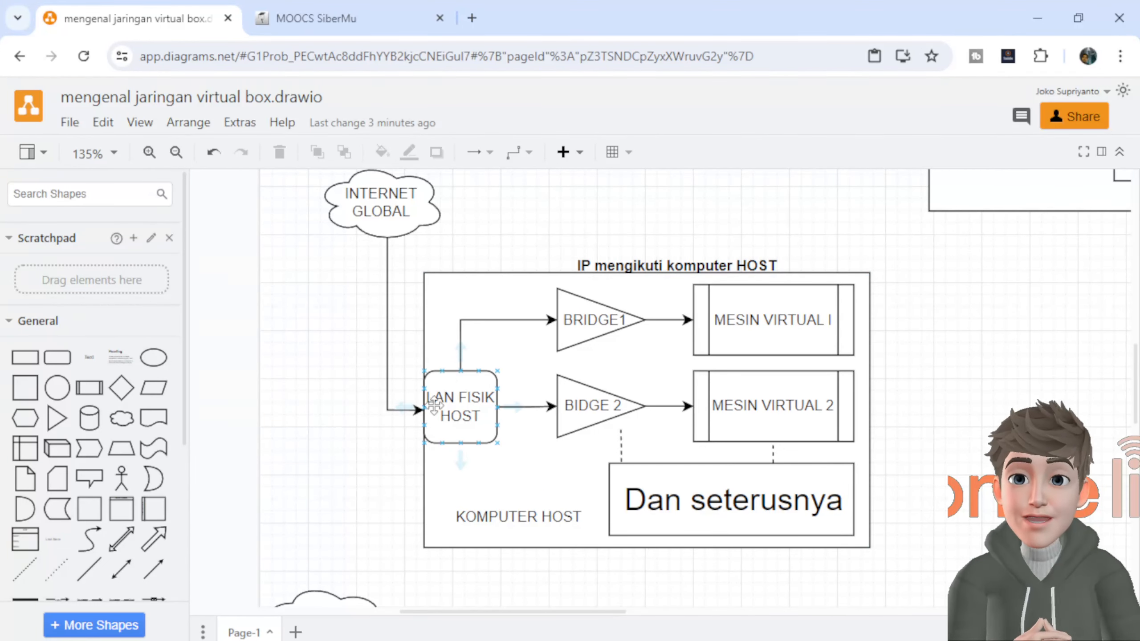
click(446, 379)
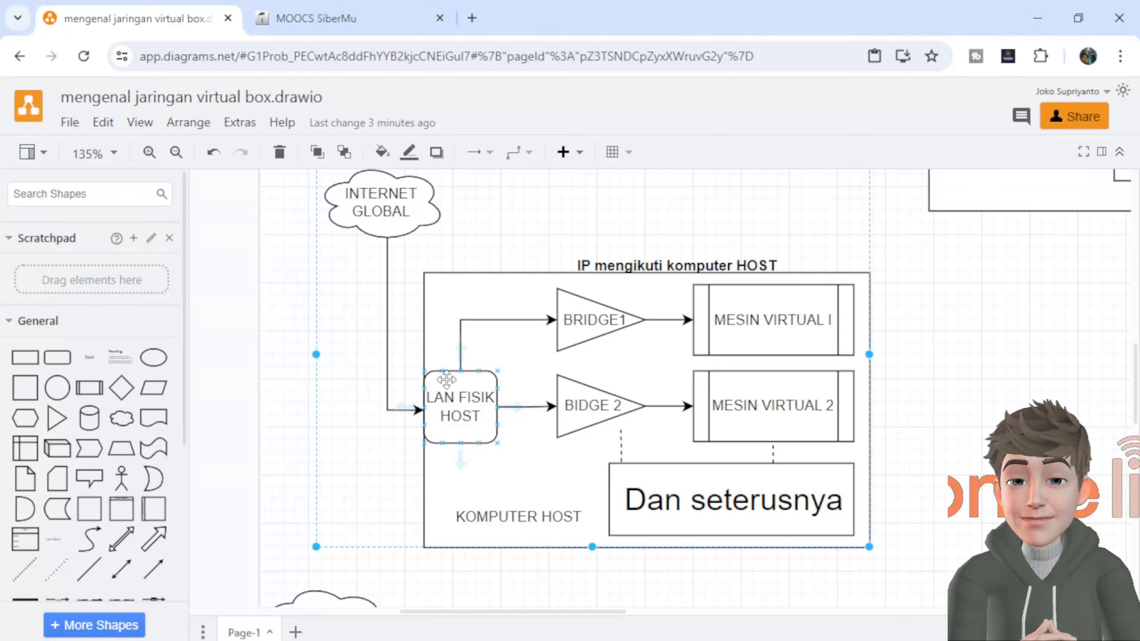
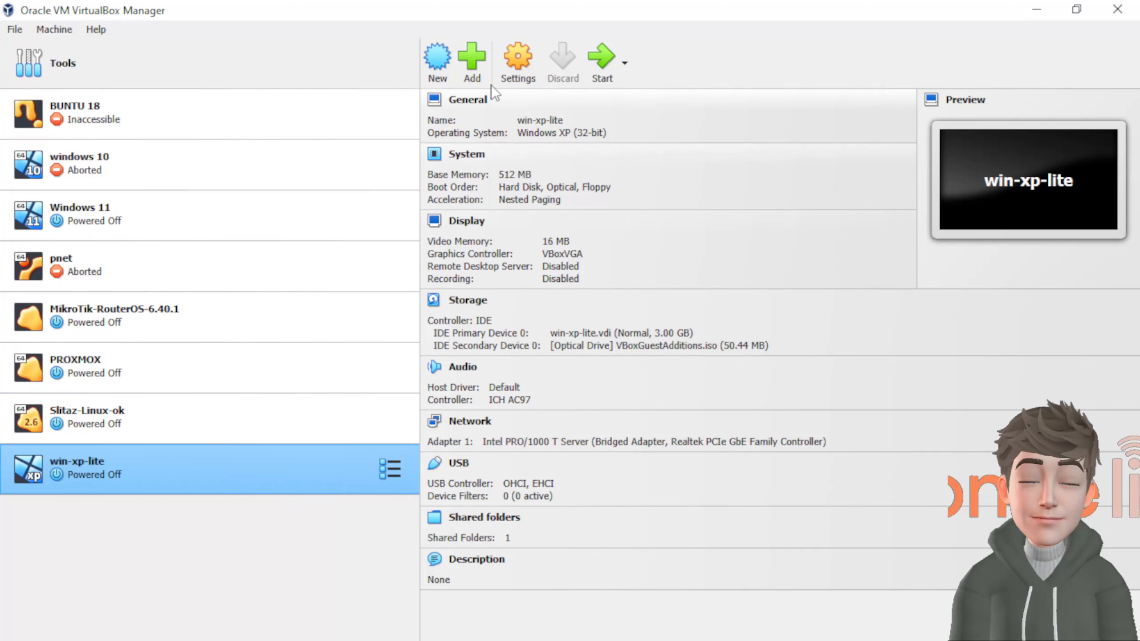
Enable network Adapter 2 of win-xp-lite and attach it to Bridged Adapter on Realtek PCIe GbE Family Controller
click(517, 60)
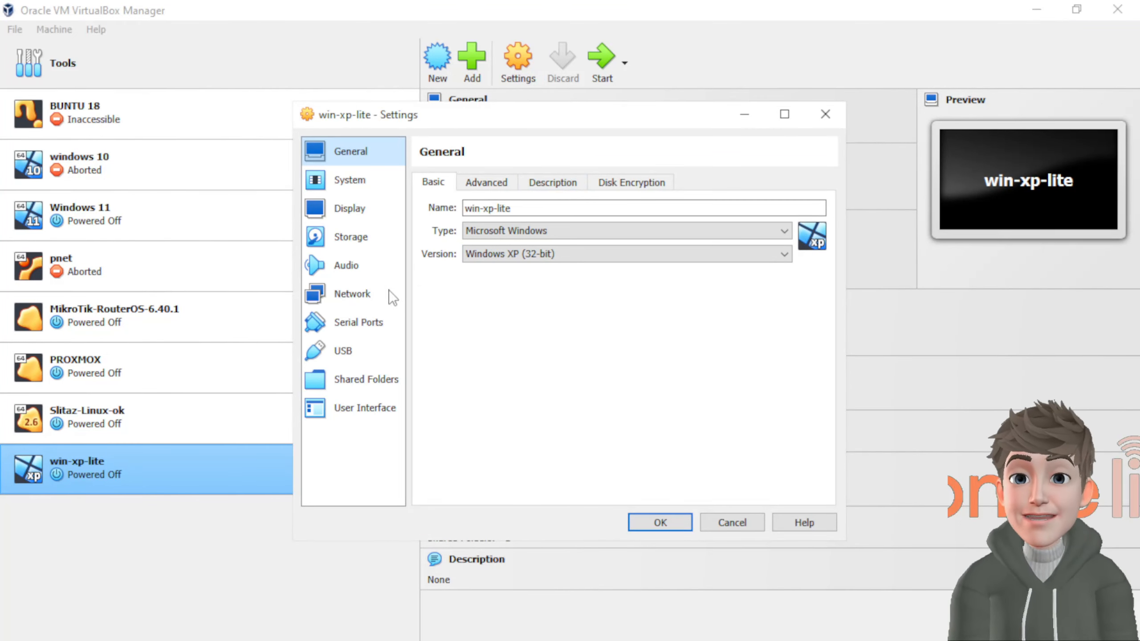
click(357, 293)
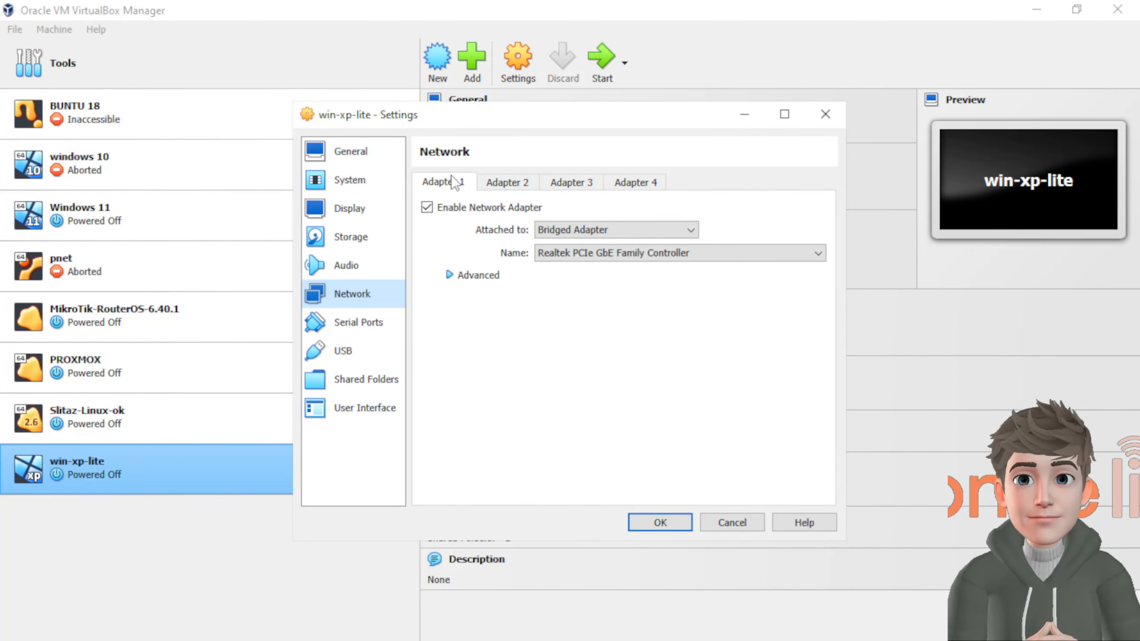
click(508, 181)
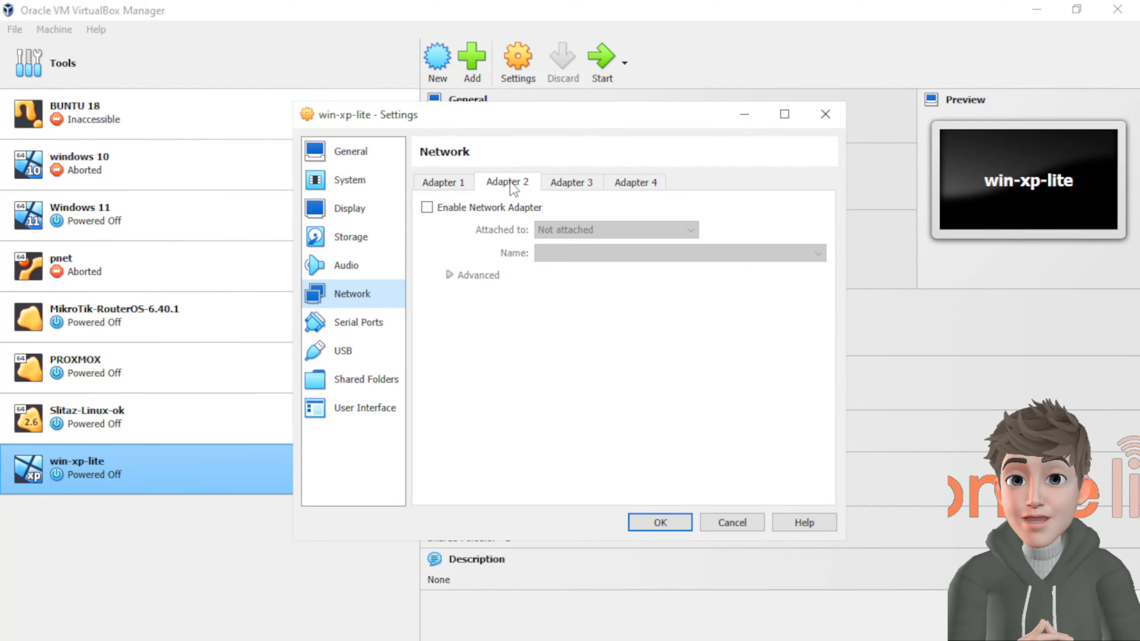
click(474, 208)
click(600, 230)
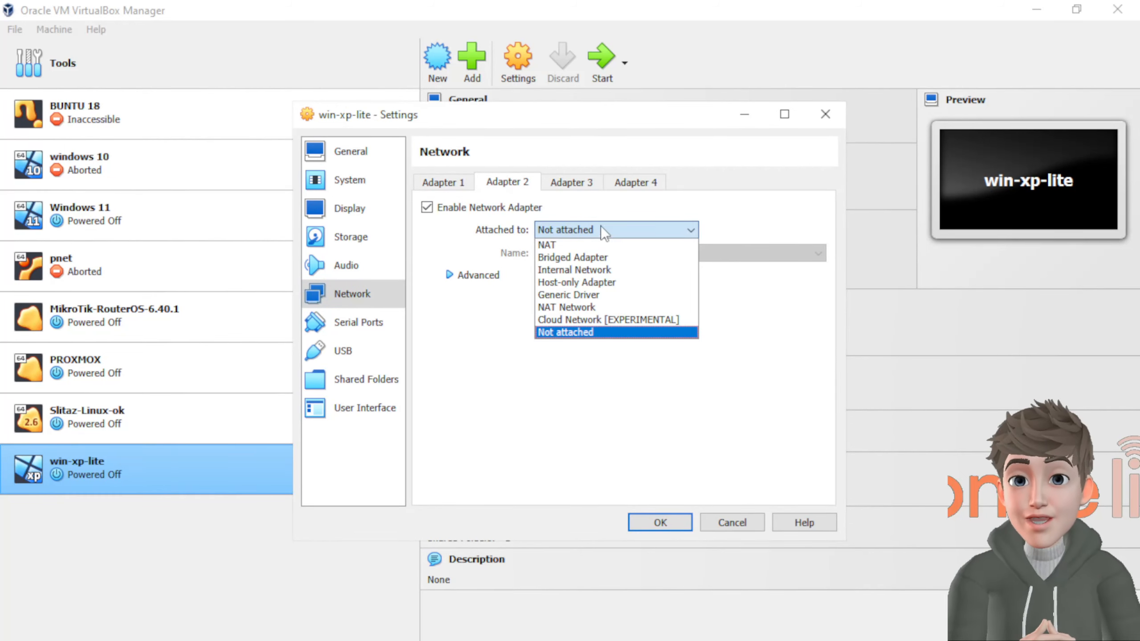
click(688, 248)
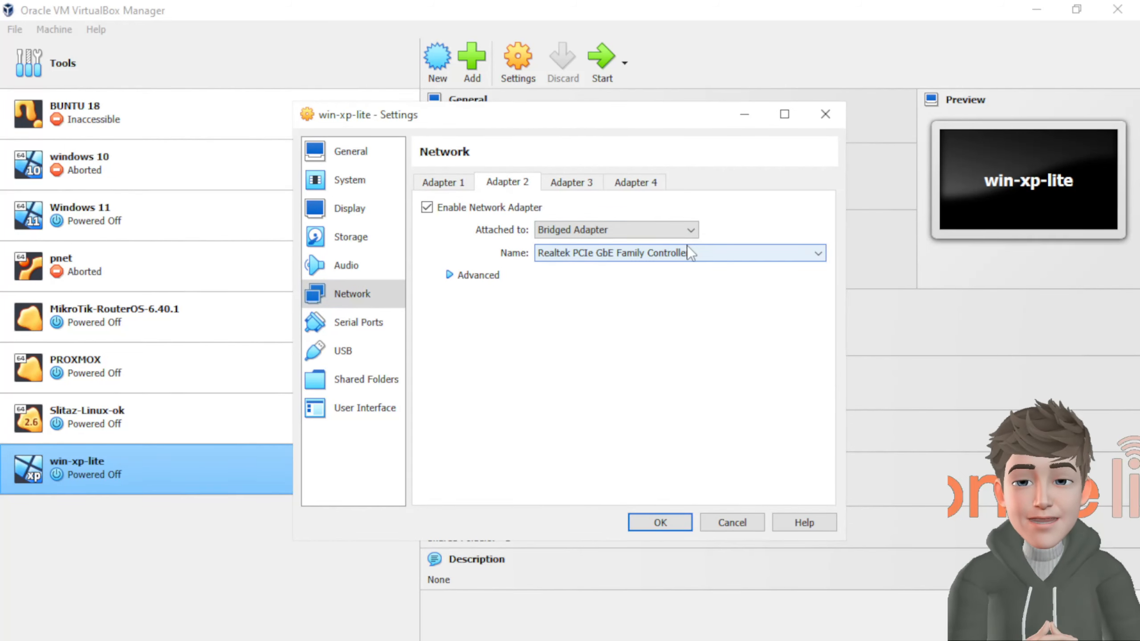
click(623, 253)
click(624, 253)
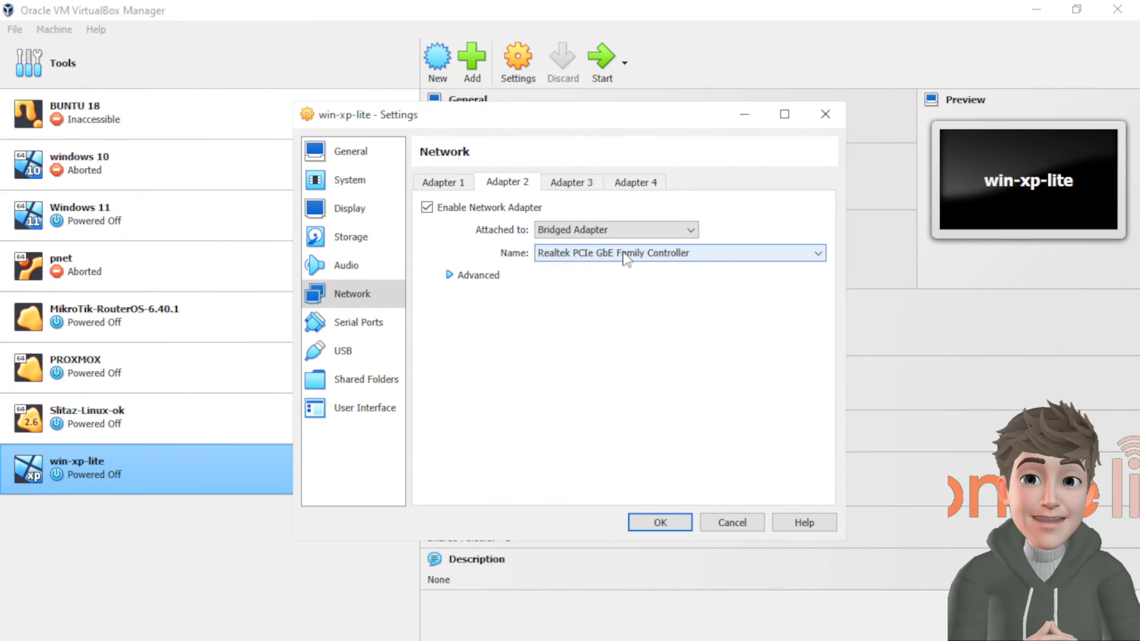
Enable Adapter 3 of win-xp-lite and attach it to Bridged Adapter on Realtek PCIe GbE Family Controller
click(572, 182)
click(480, 209)
click(577, 227)
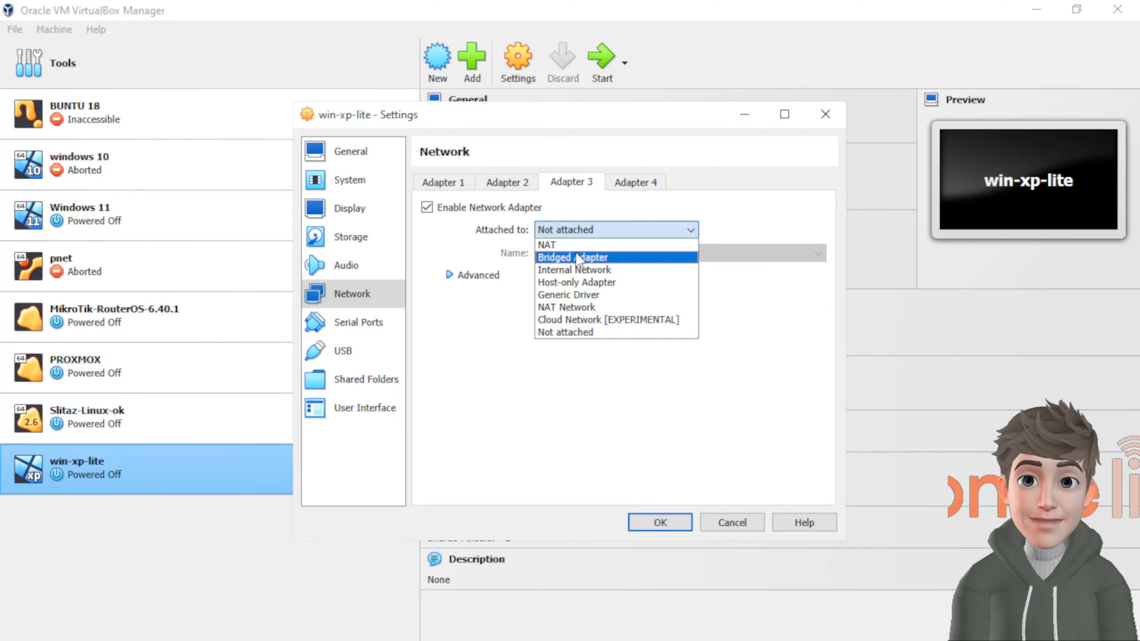
click(581, 259)
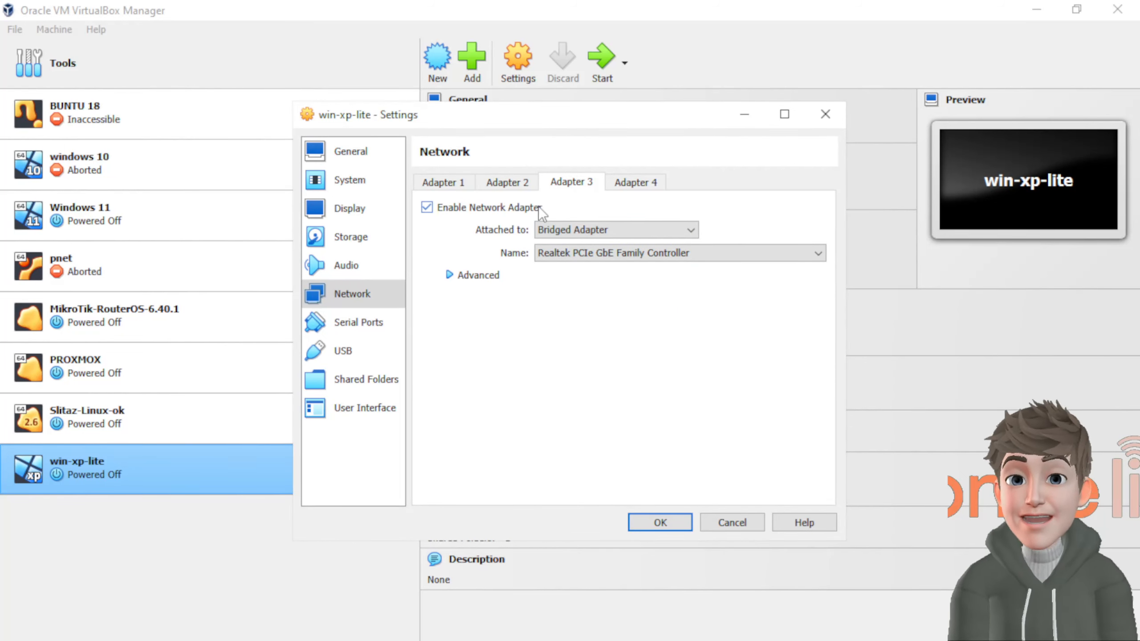
Disable both Adapter 2 and Adapter 3 in the network settings of win-xp-lite
click(509, 184)
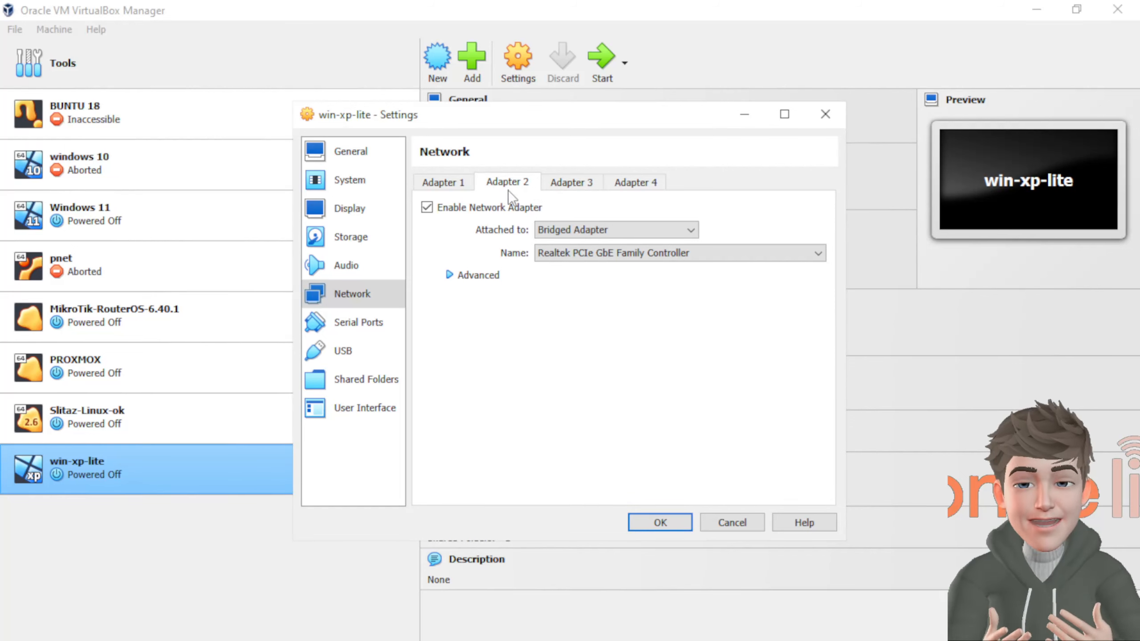
click(471, 207)
click(573, 183)
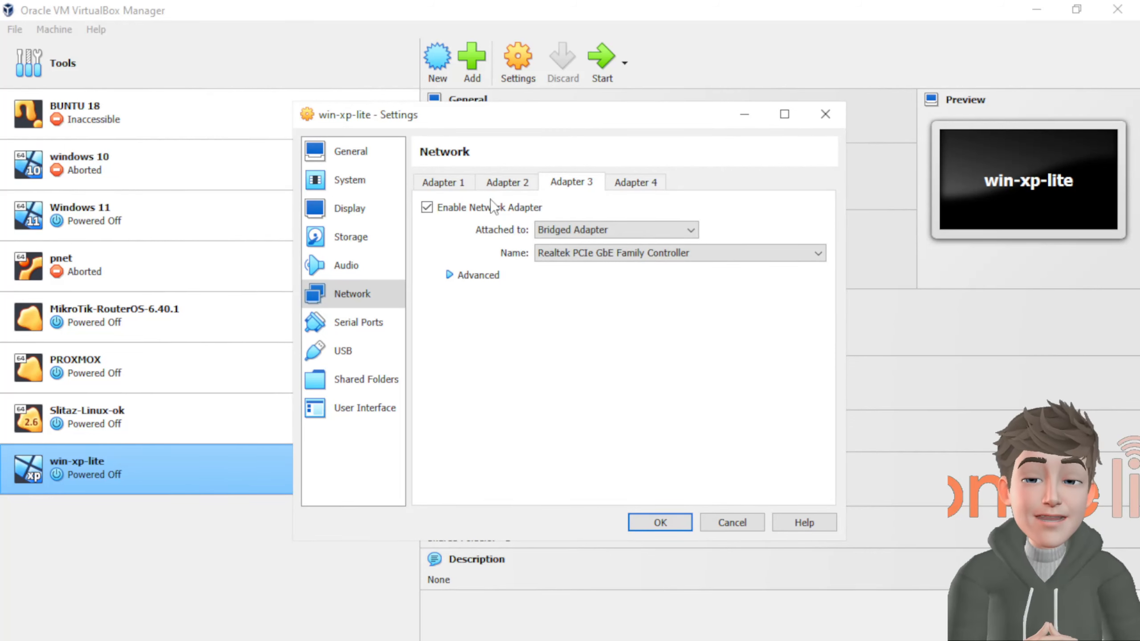
click(492, 207)
click(494, 184)
click(547, 185)
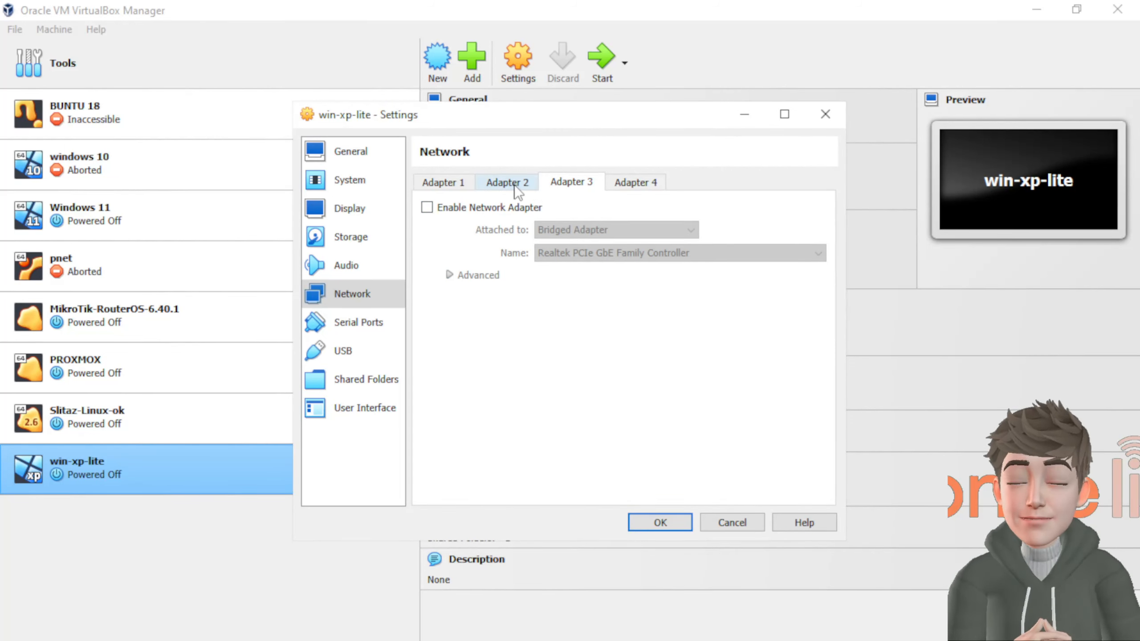
Enable Adapter 2 of win-xp-lite again, attach it to NAT, and compare it with Adapter 1
click(520, 184)
click(427, 208)
click(575, 228)
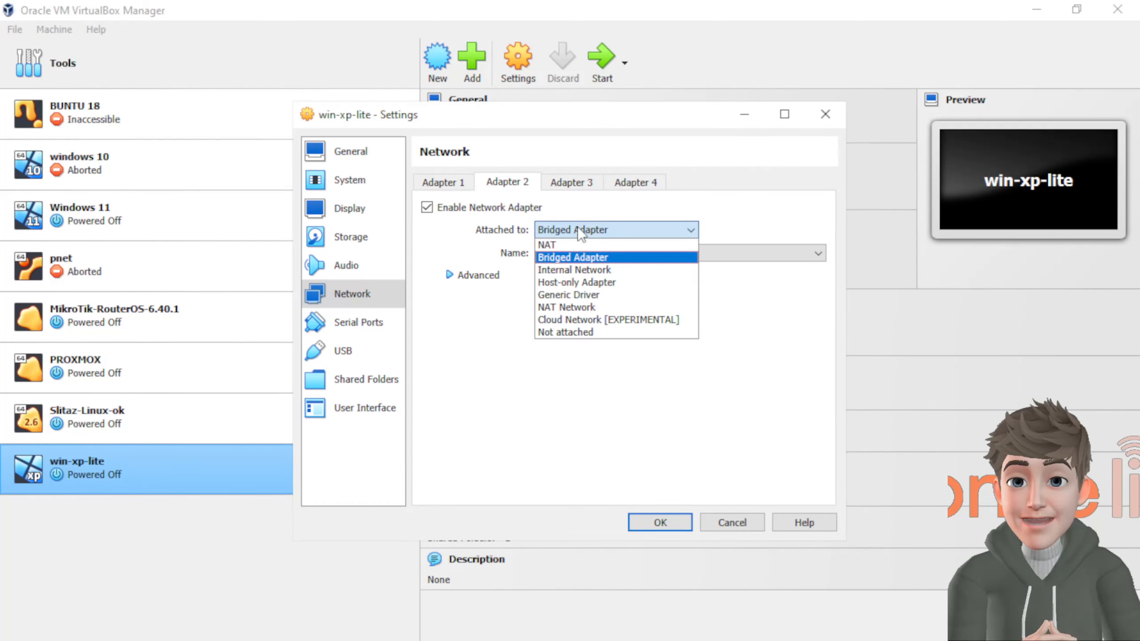
click(566, 246)
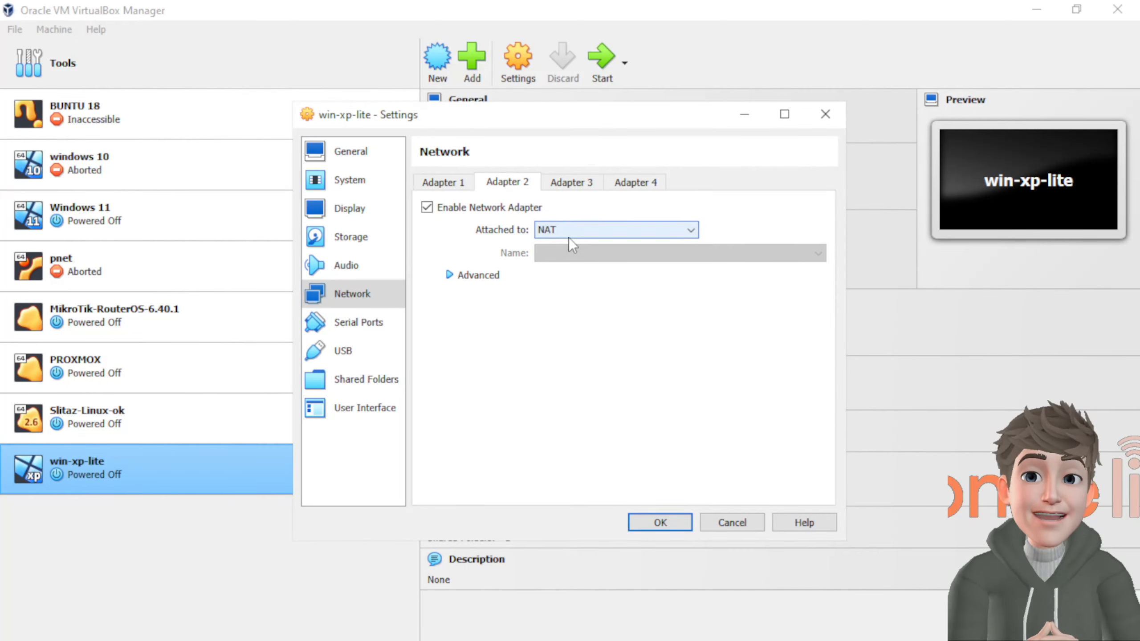
click(462, 182)
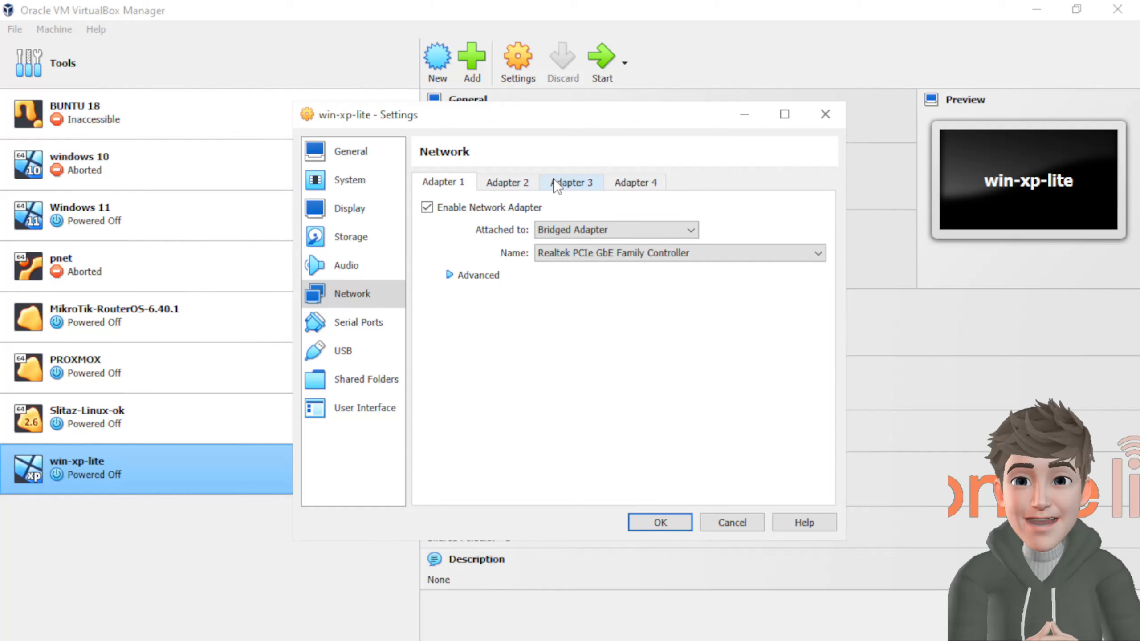
click(525, 179)
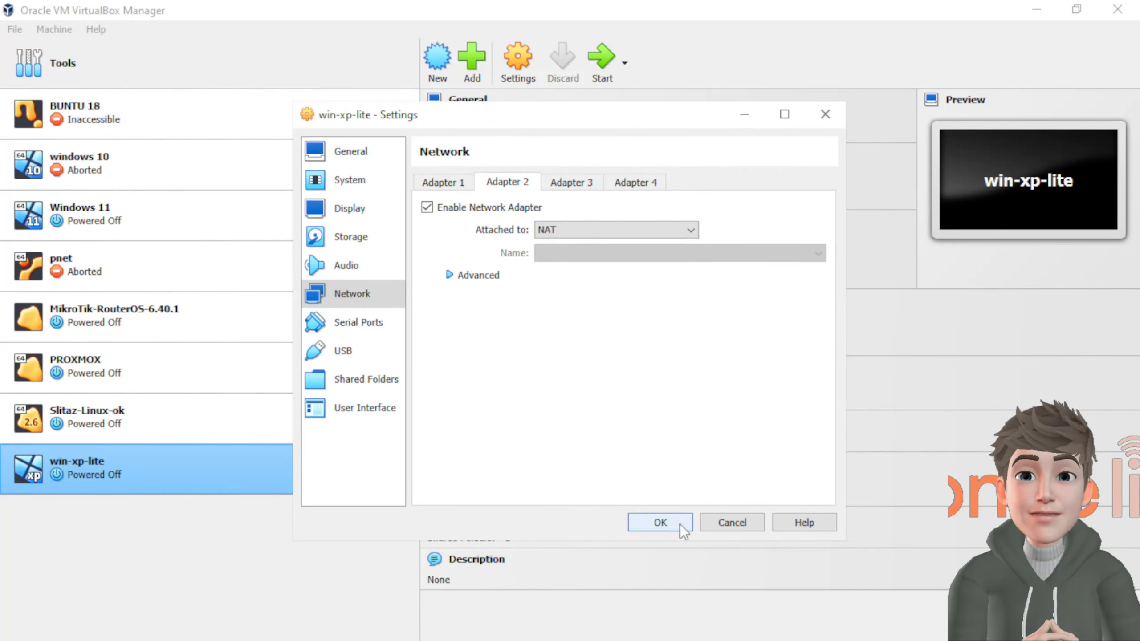
Attach Adapter 2 of win-xp-lite to Bridged Adapter on Realtek PCIe GbE Family Controller, and accept the settings
click(600, 230)
click(600, 254)
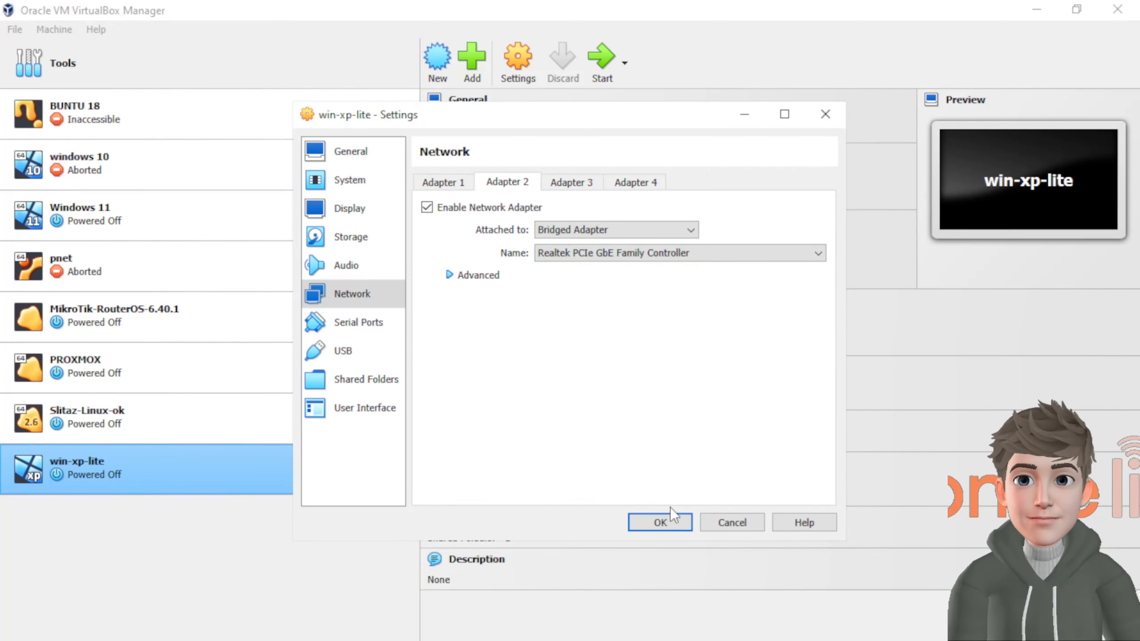
click(661, 522)
Switch to the draw.io diagram and compare the NAT topology with the bridged topology
click(1037, 10)
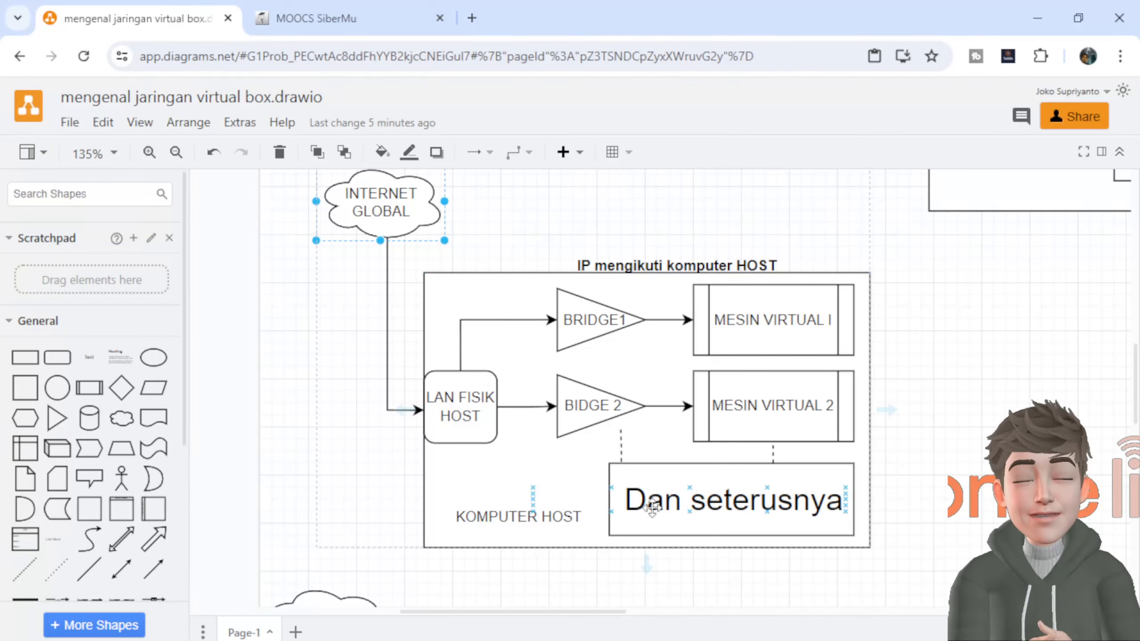
scroll(652, 507, up, 8)
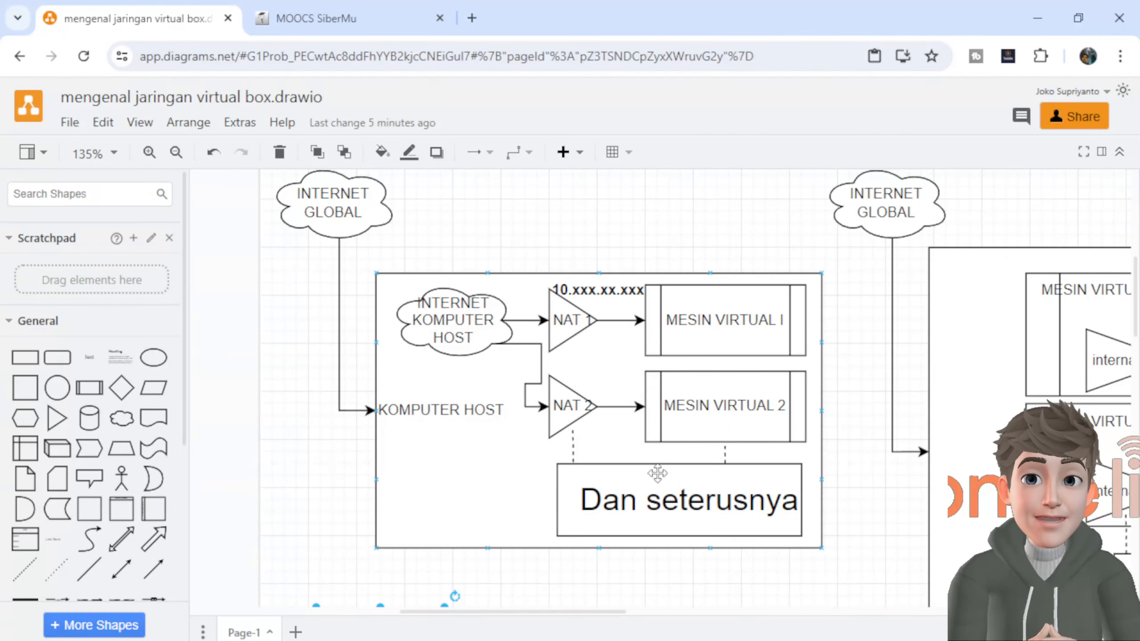
scroll(658, 474, down, 4)
scroll(645, 468, down, 6)
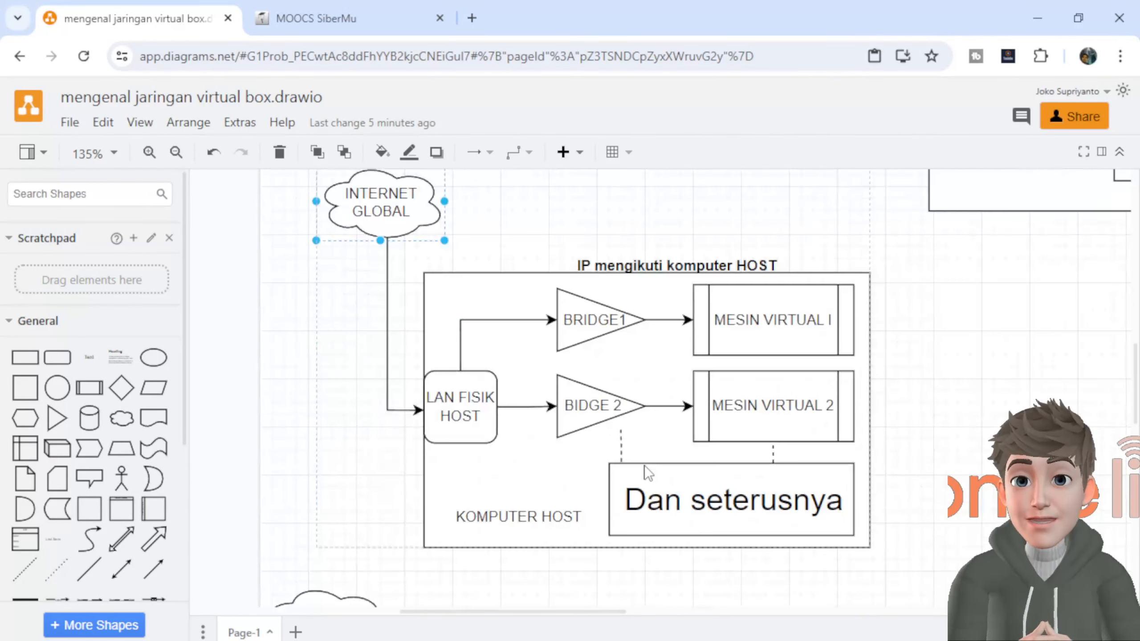
scroll(645, 466, down, 4)
scroll(659, 383, up, 4)
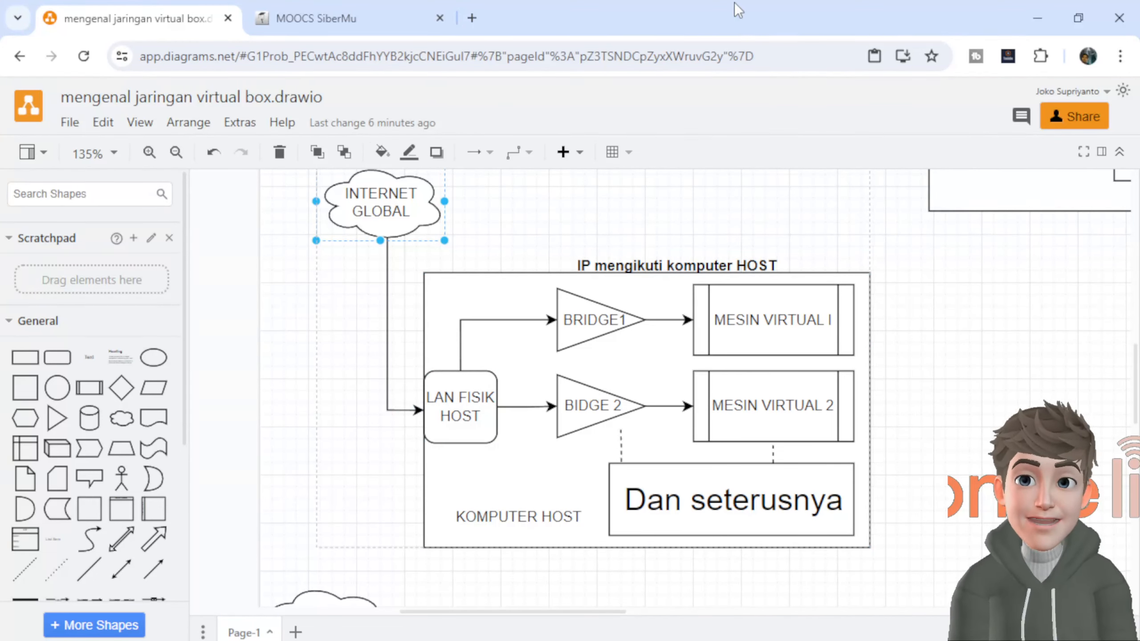
Switch to the host's Network Connections window and check the status of its Realtek Ethernet connection
click(1035, 18)
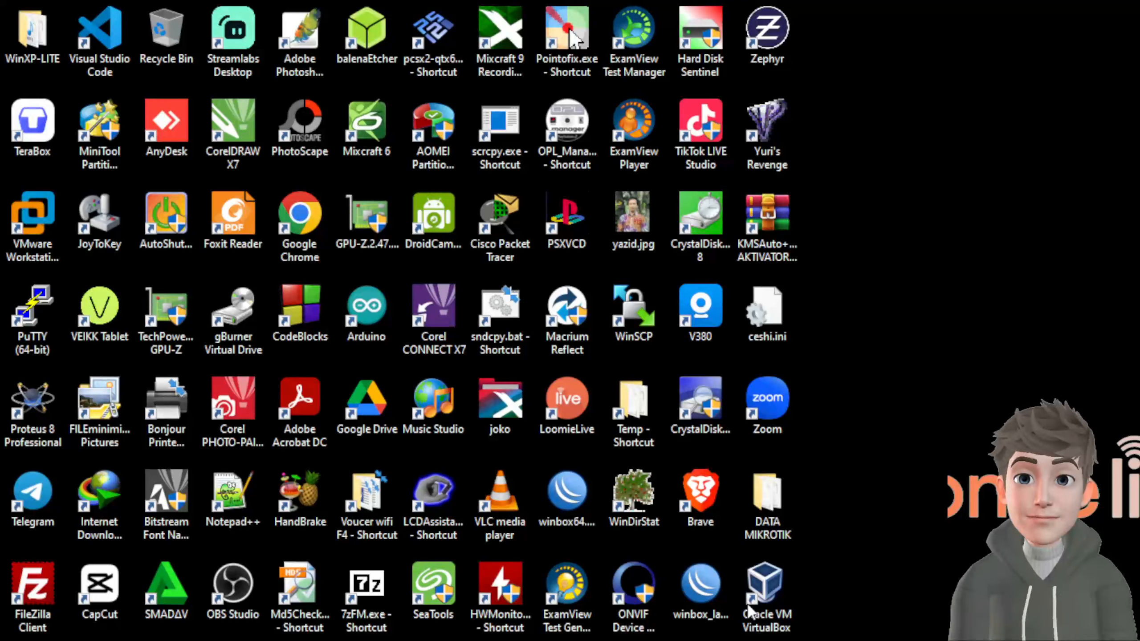
mouse_move(961, 637)
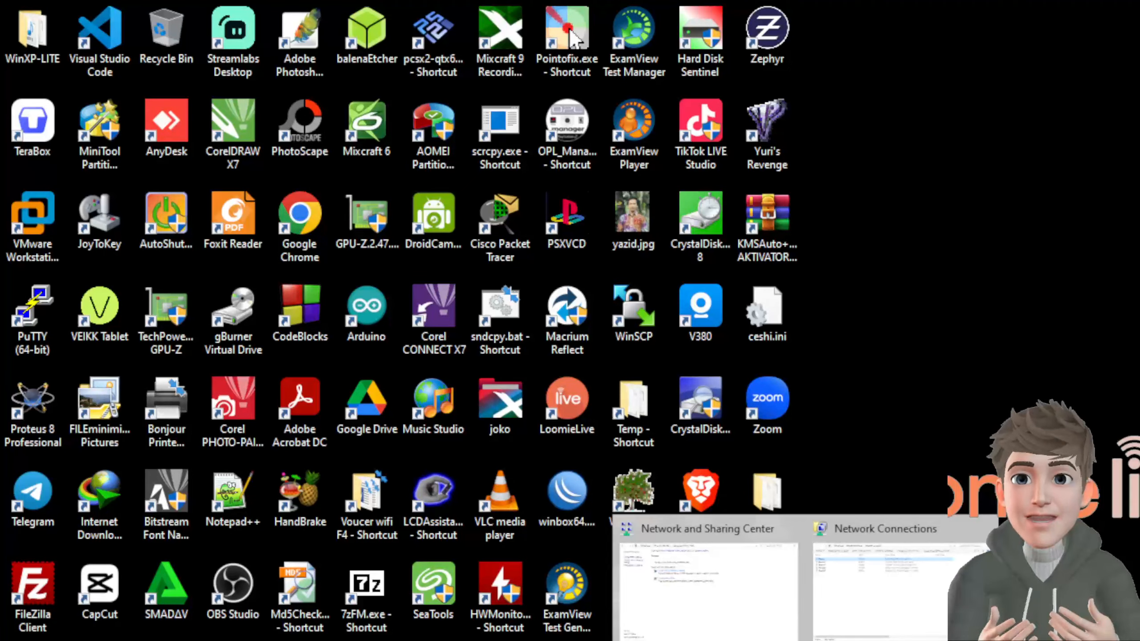
click(877, 591)
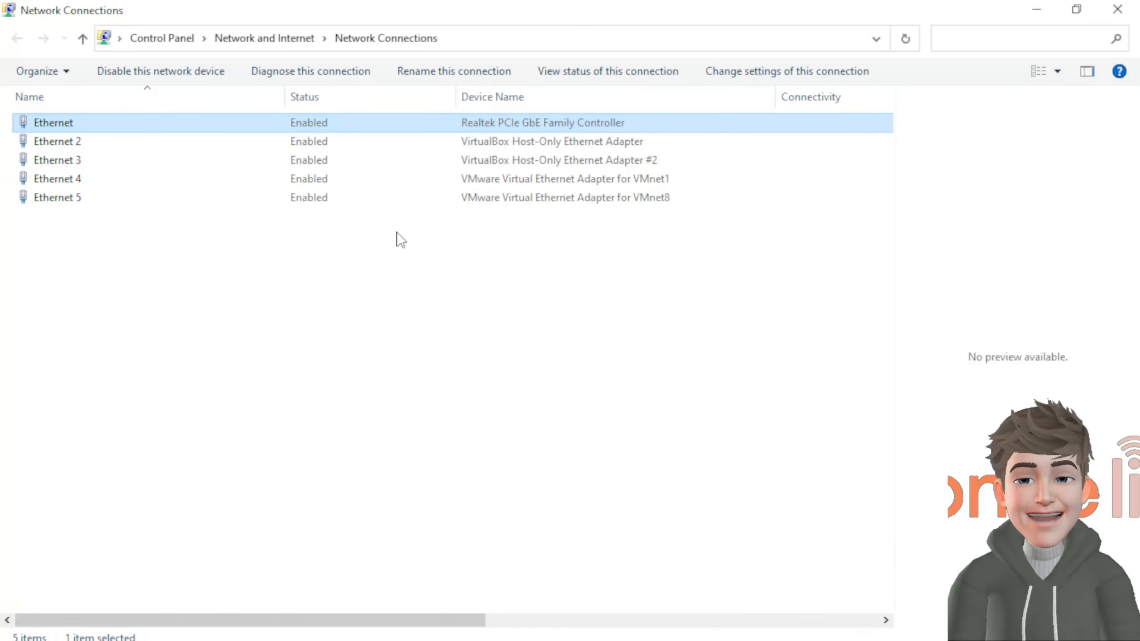
double_click(207, 123)
click(458, 327)
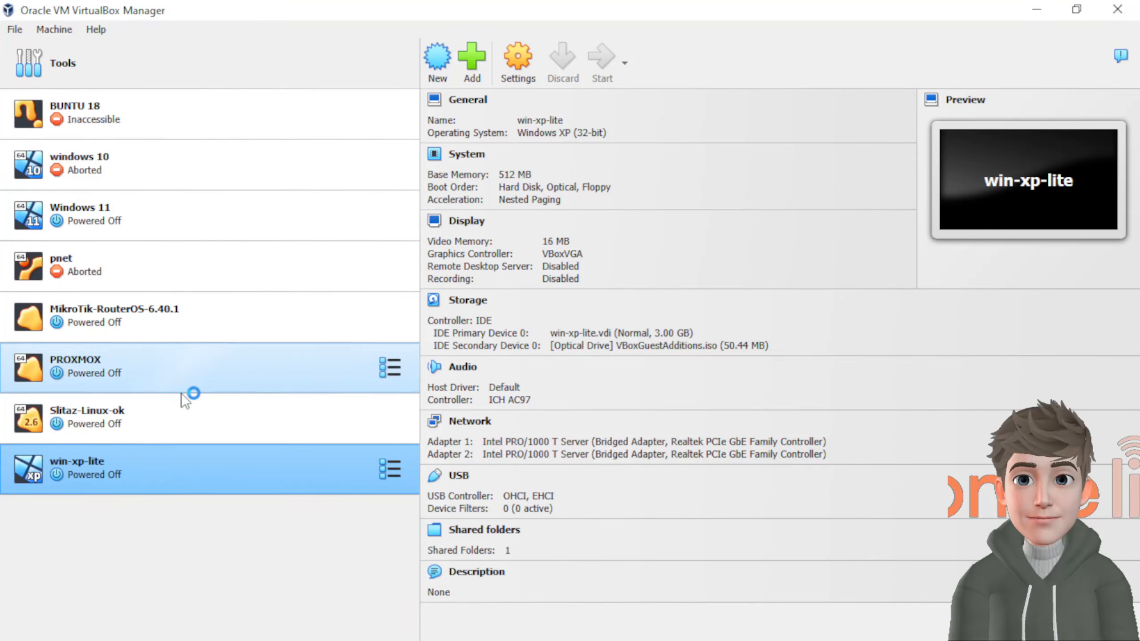
Start Slitaz-Linux-ok, and bring the running win-xp-lite window forward with its notifications dismissed
click(168, 418)
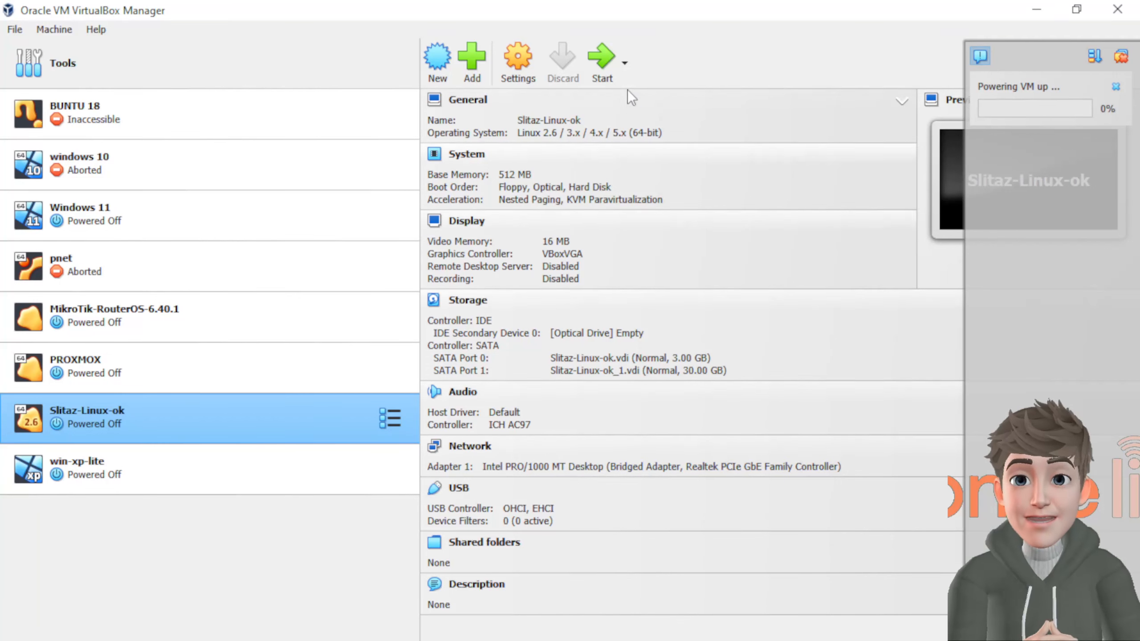
click(600, 63)
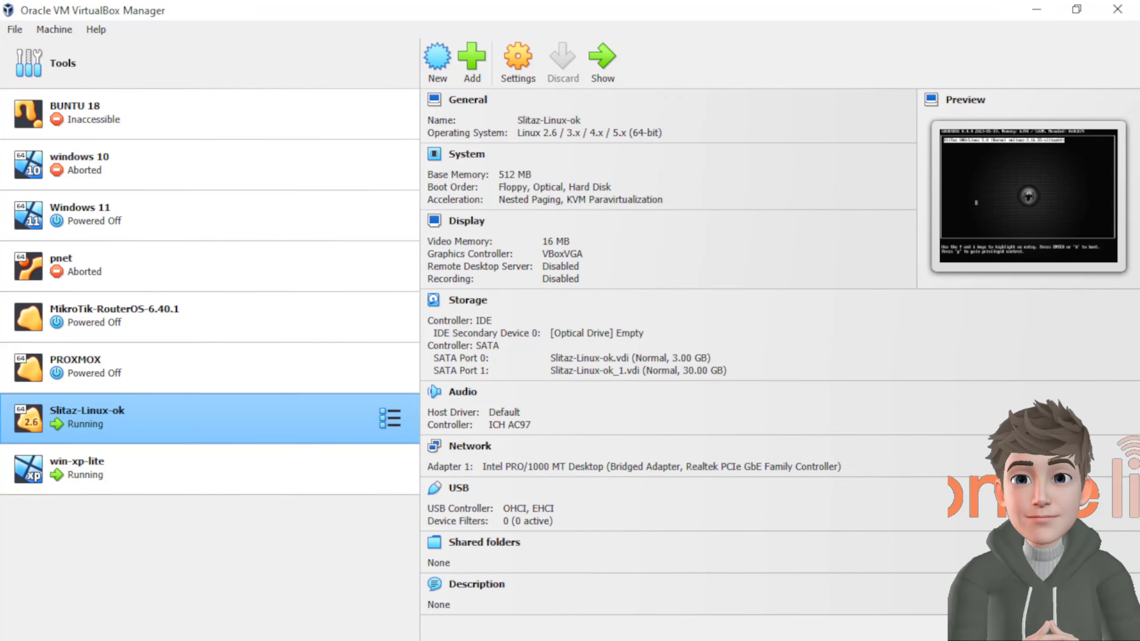
click(807, 640)
click(733, 597)
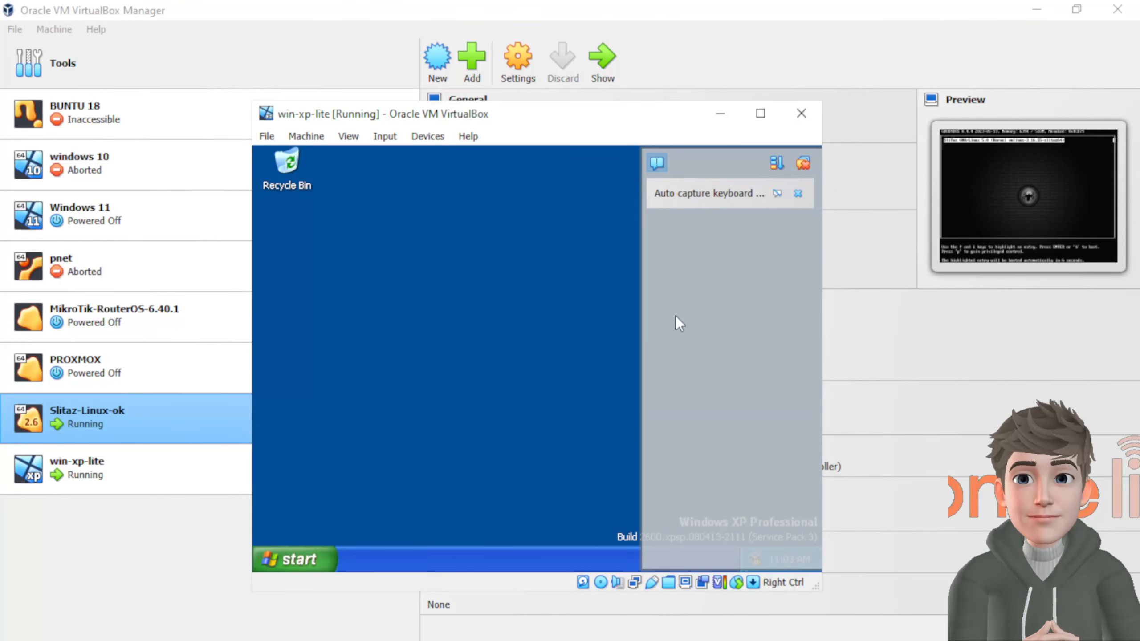
click(804, 165)
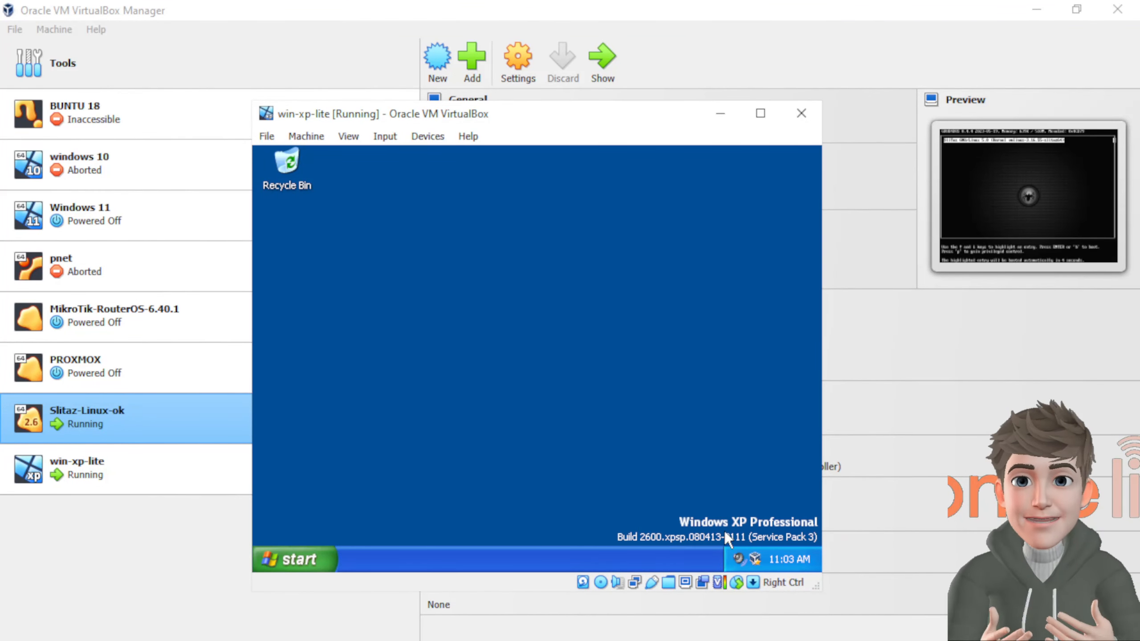
click(297, 560)
mouse_move(528, 328)
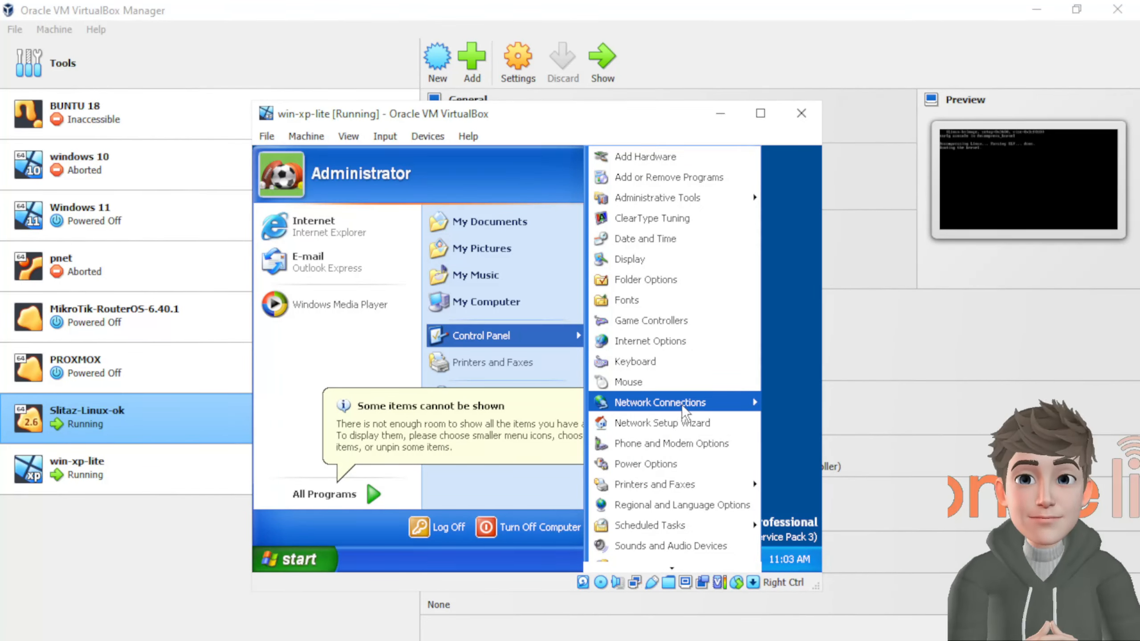
click(782, 339)
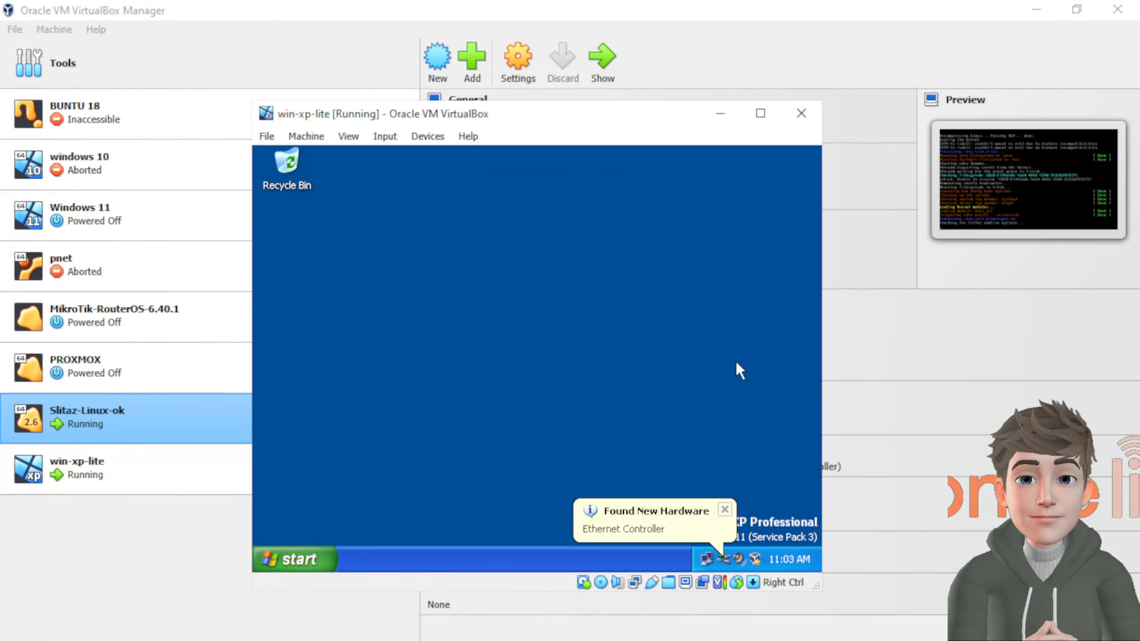
click(725, 511)
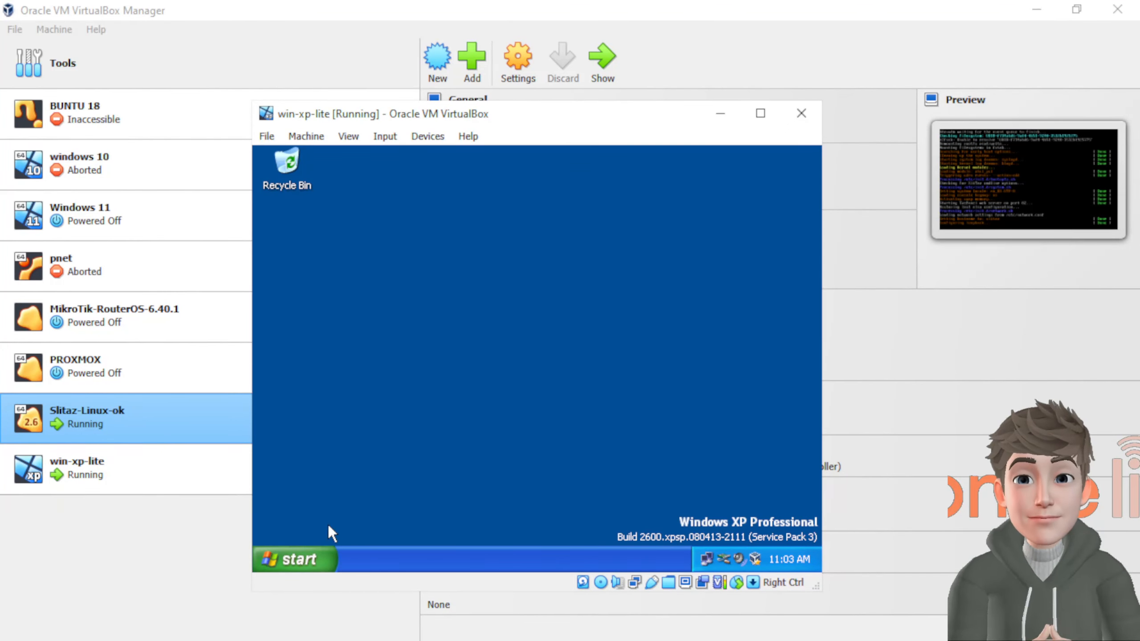
click(296, 559)
click(623, 340)
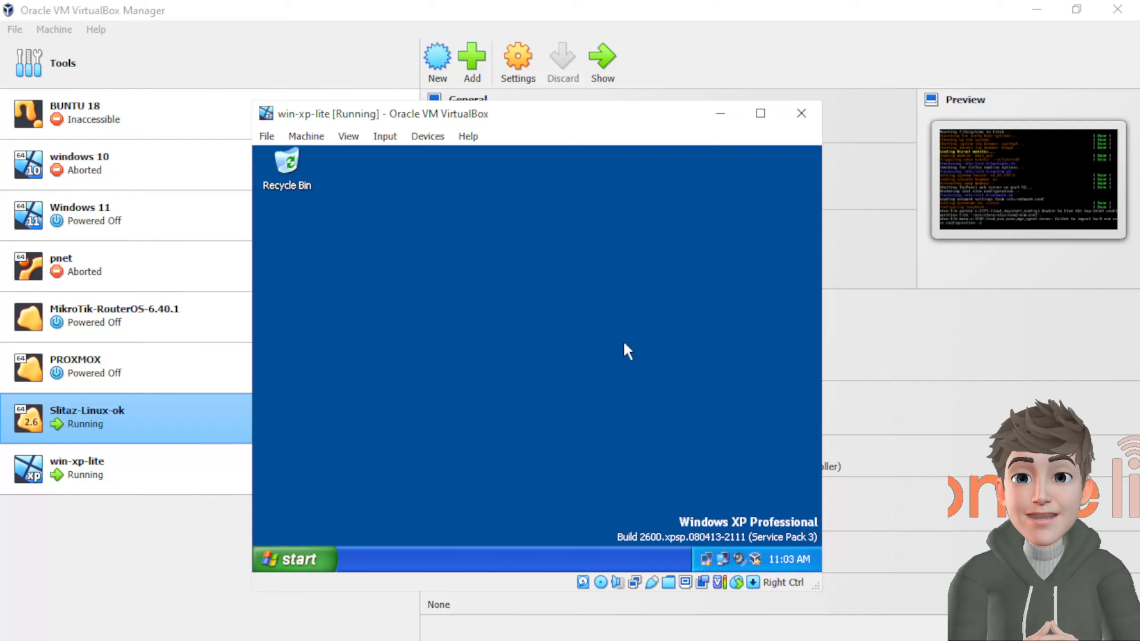
Check the status and IP address details of Local Area Connection 2 in the win-xp-lite guest, and close its status window
click(303, 559)
mouse_move(540, 328)
mouse_move(660, 402)
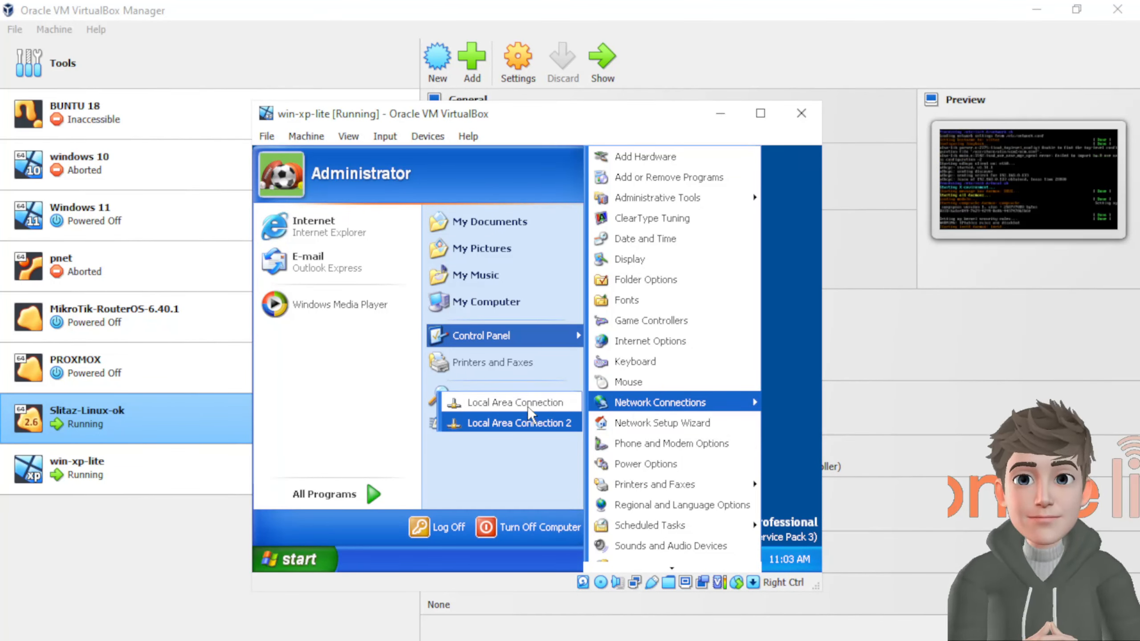
click(536, 424)
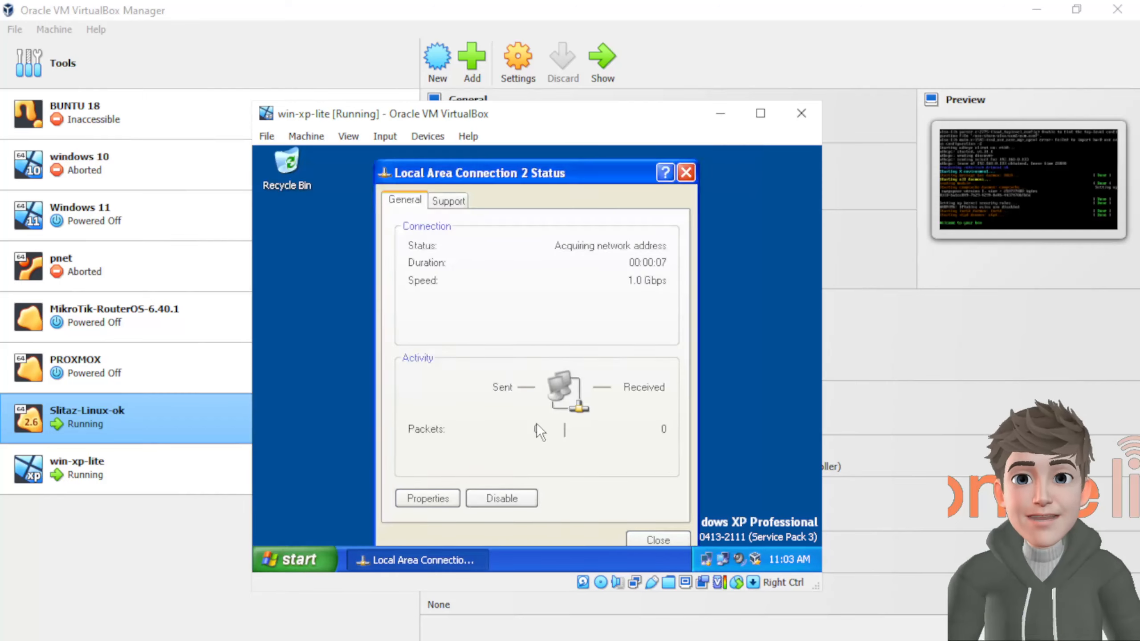
click(447, 200)
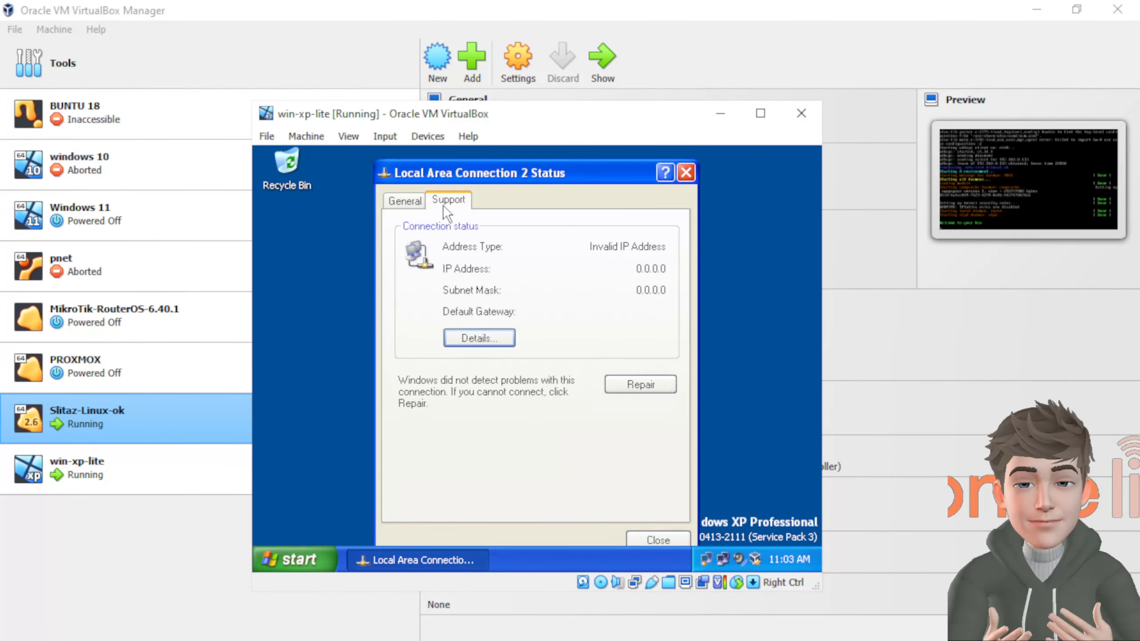
click(685, 173)
Open the status of Local Area Connection in win-xp-lite and check its IP address, subnet mask and default gateway
click(326, 557)
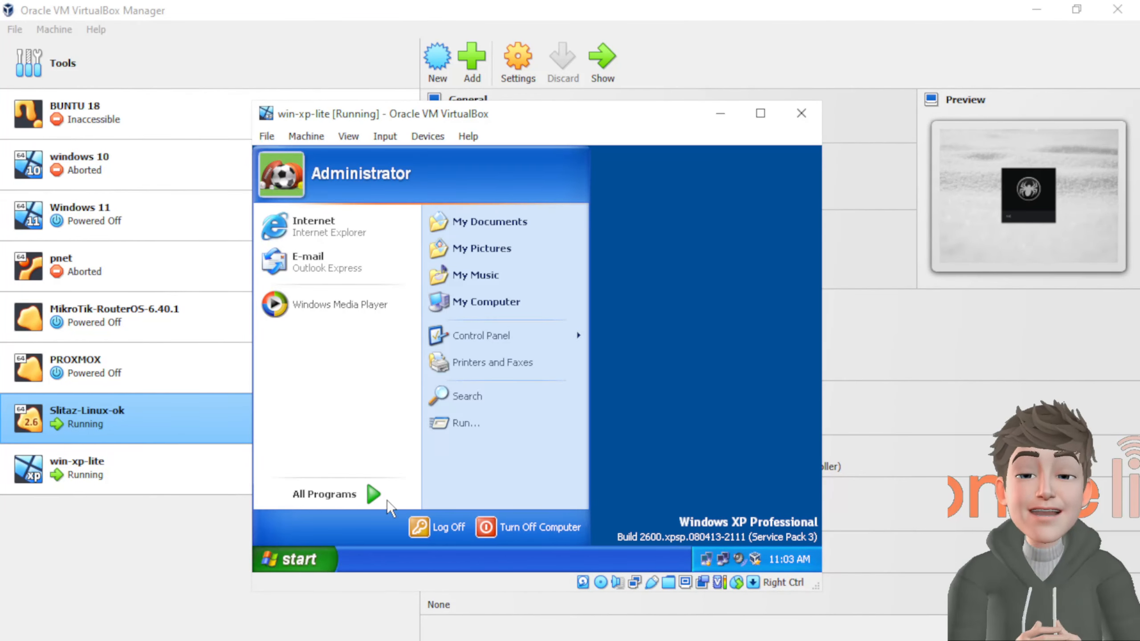
mouse_move(491, 340)
mouse_move(641, 403)
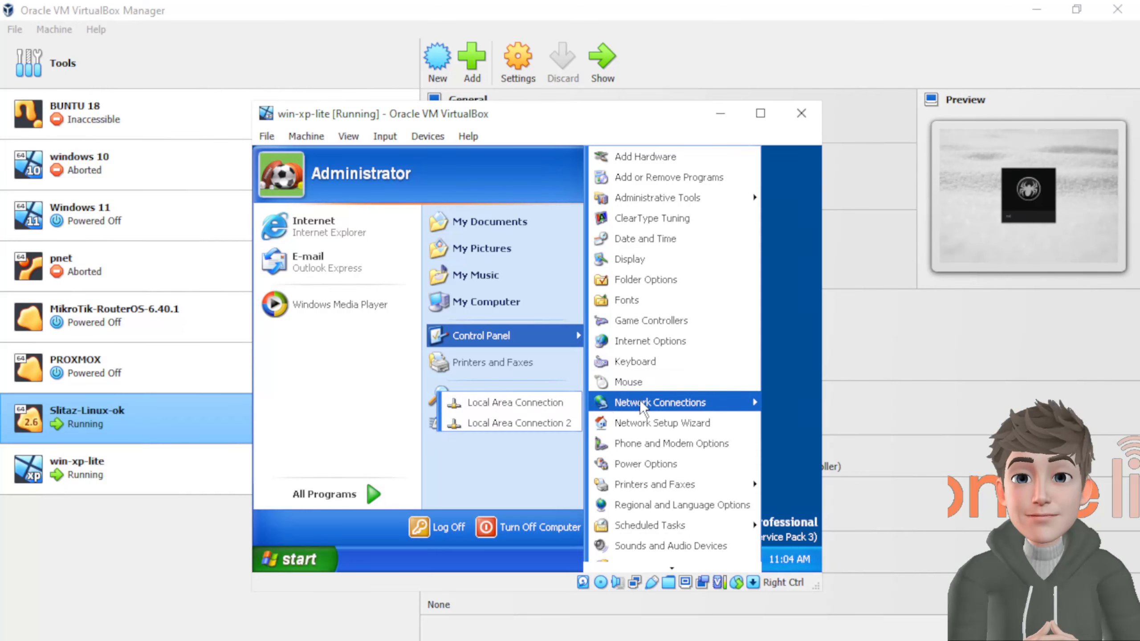
click(554, 403)
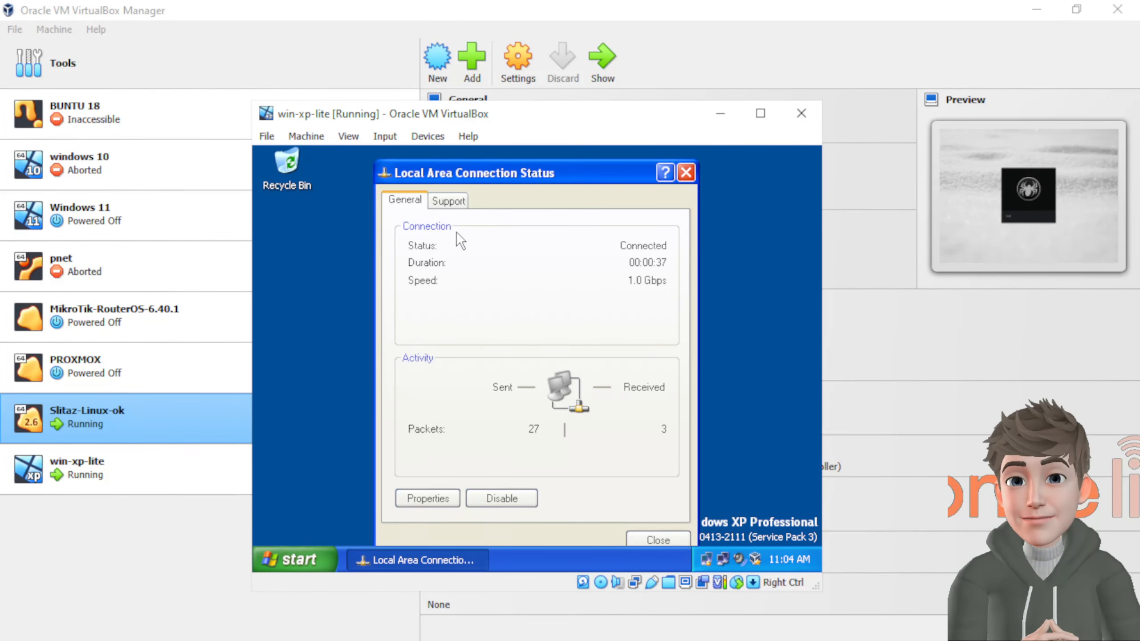
click(448, 200)
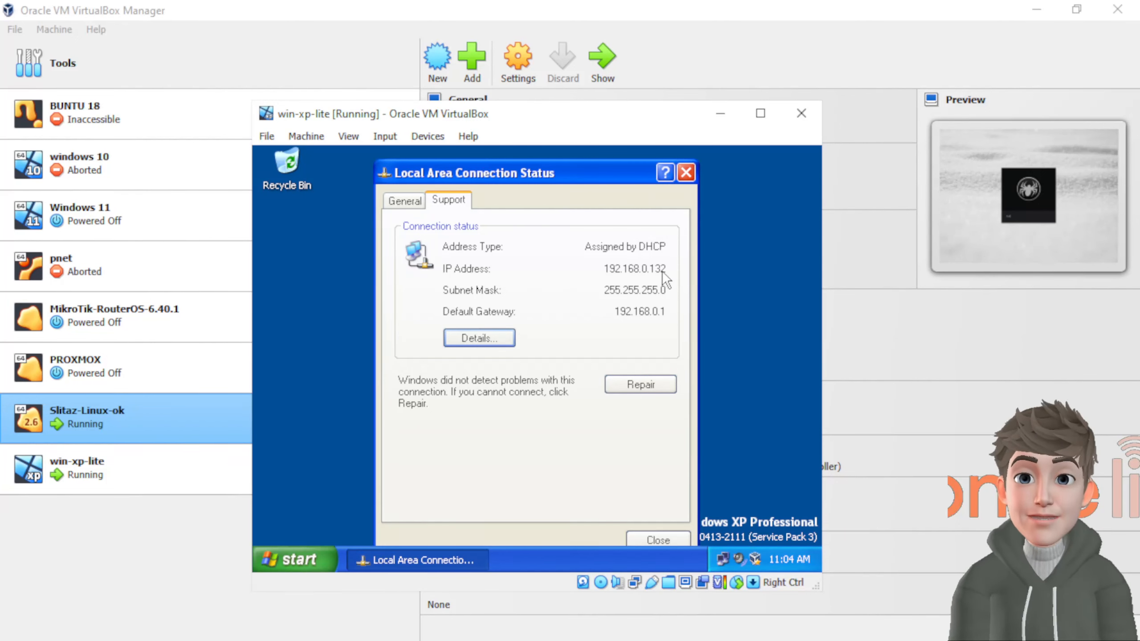
Bring up the host's Ethernet connection details, compare its IPv4 address with the guest's, and return to VirtualBox Manager
click(808, 640)
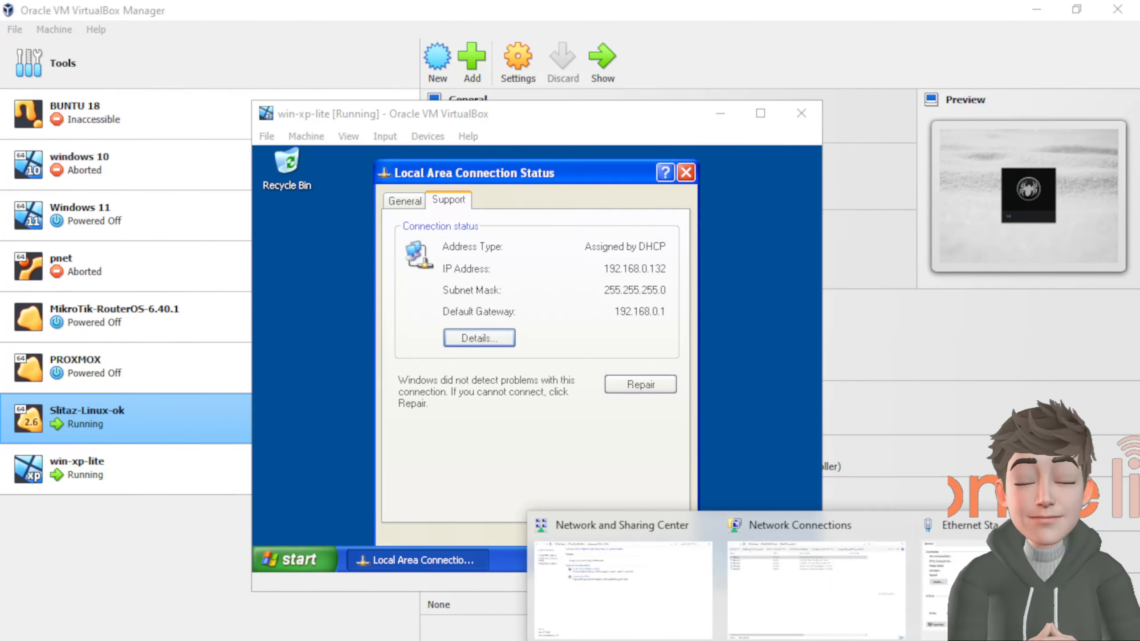
click(965, 593)
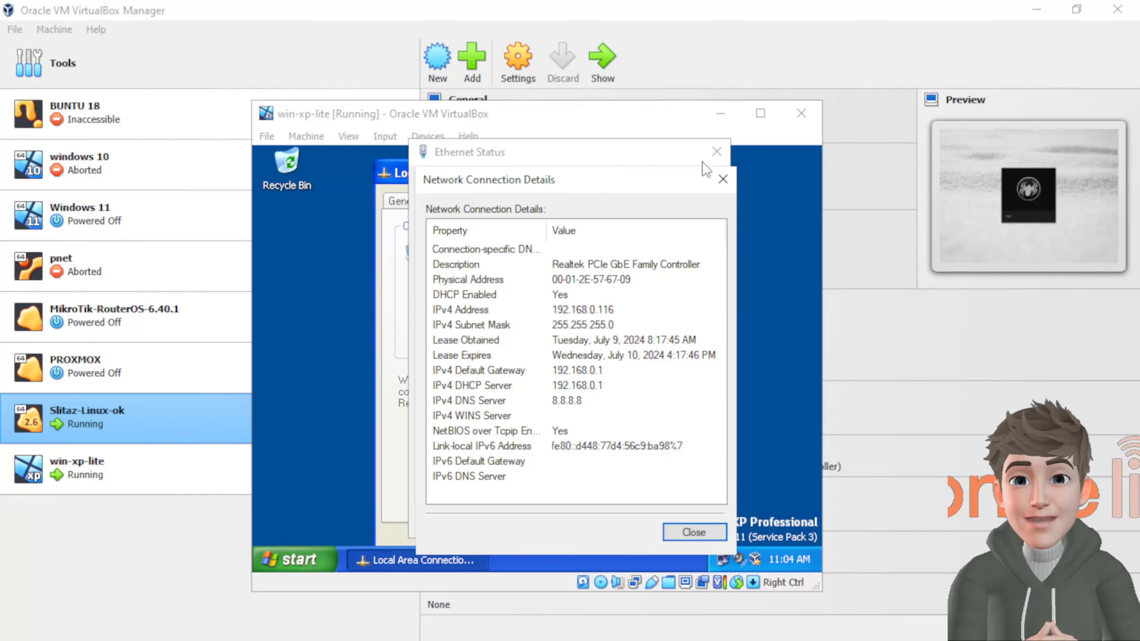
drag(625, 177, 959, 138)
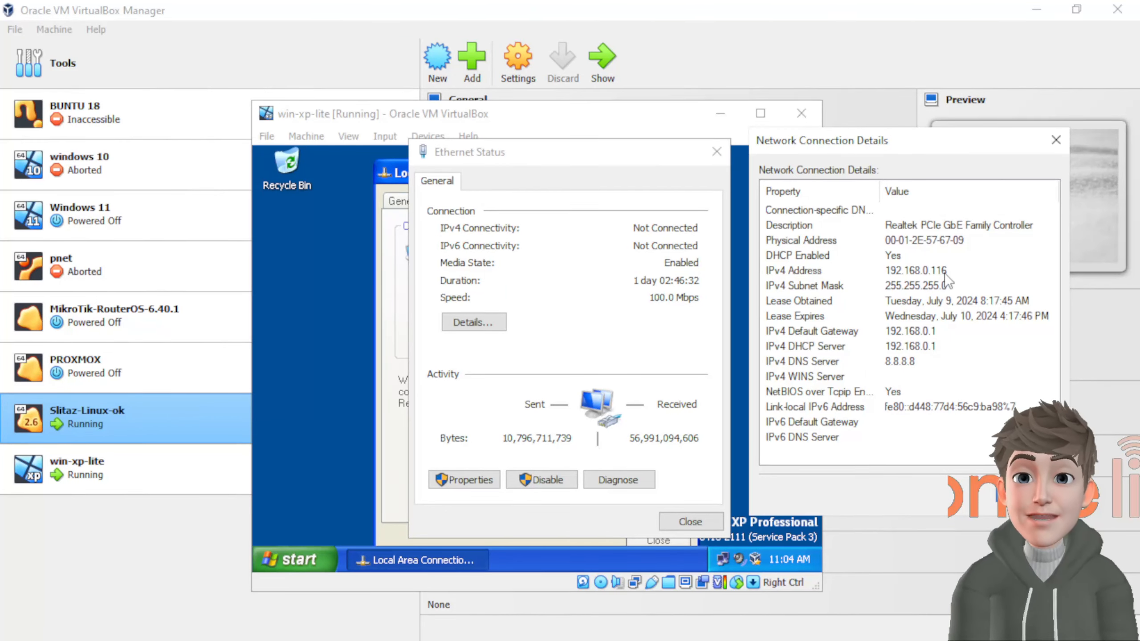
click(939, 51)
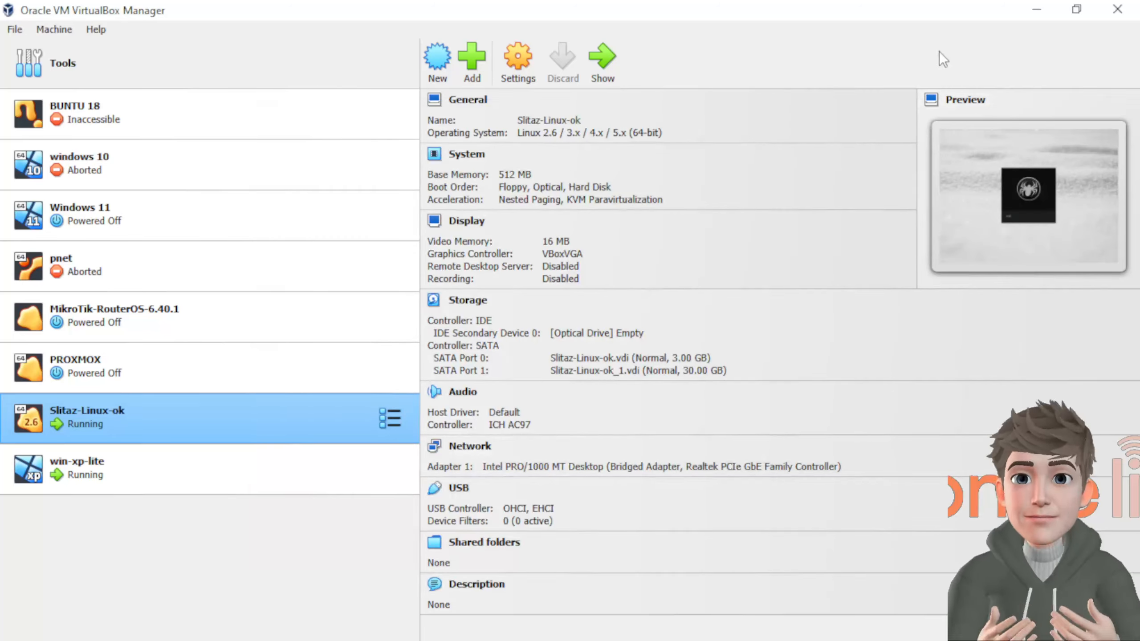
Log in to the Slitaz-Linux-ok guest as tux, and show the IPv4 address details of its eth0 connection
click(807, 640)
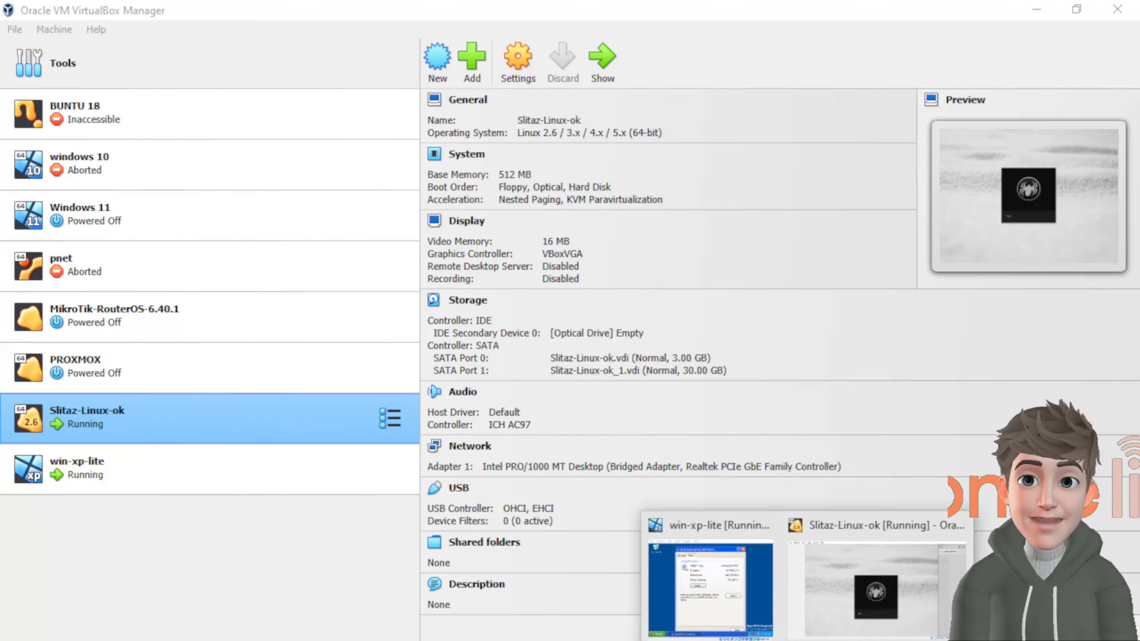
click(873, 607)
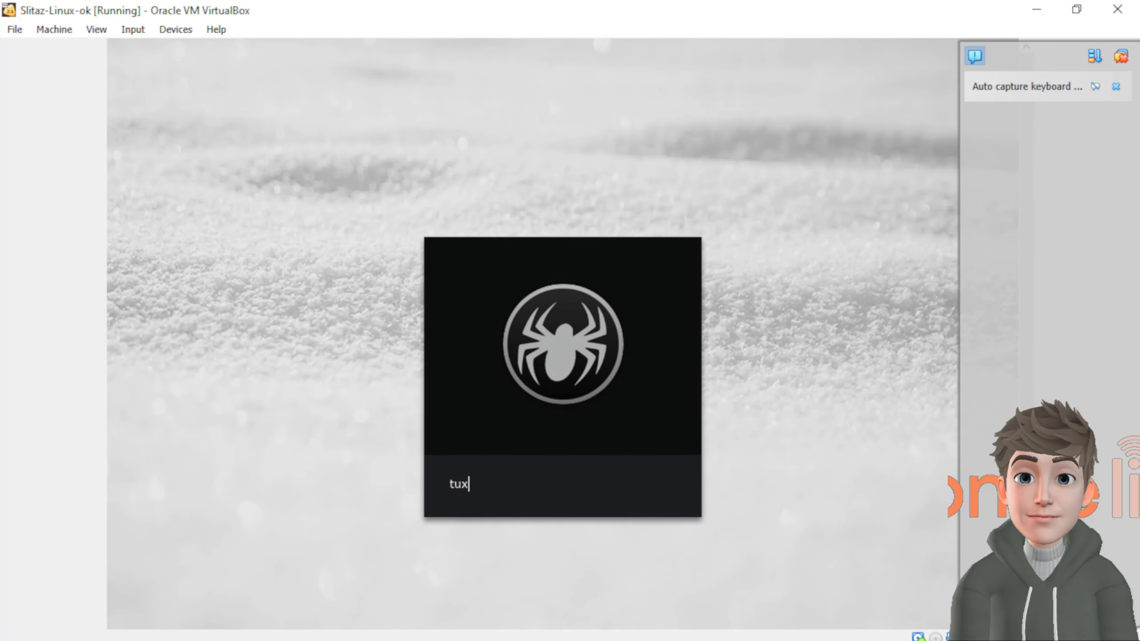
key(Return)
key(Return)
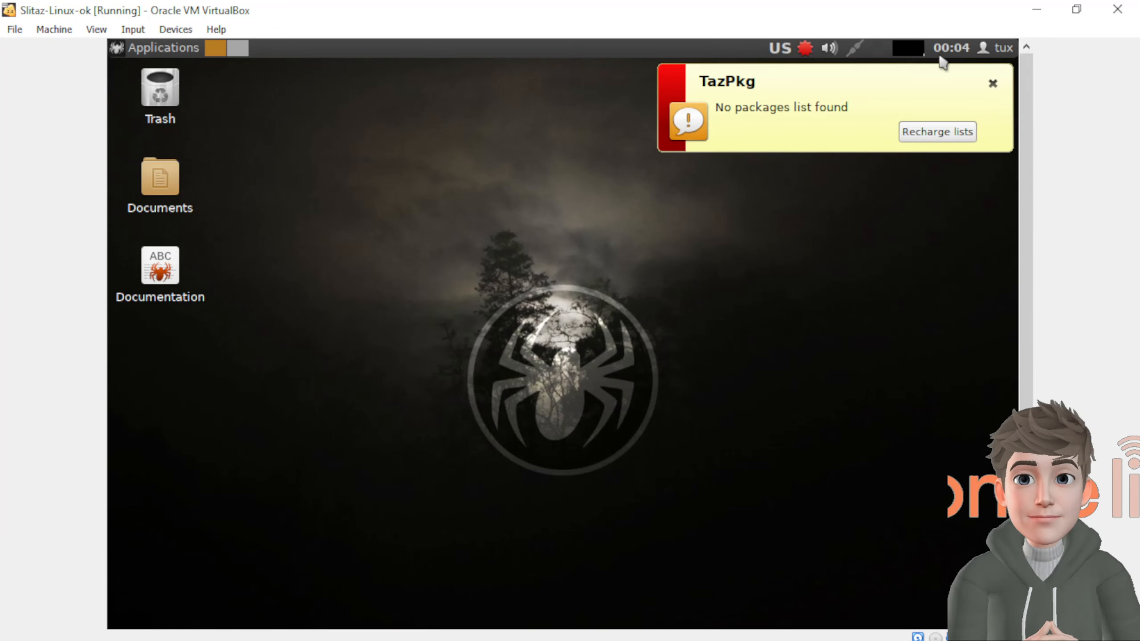
click(856, 49)
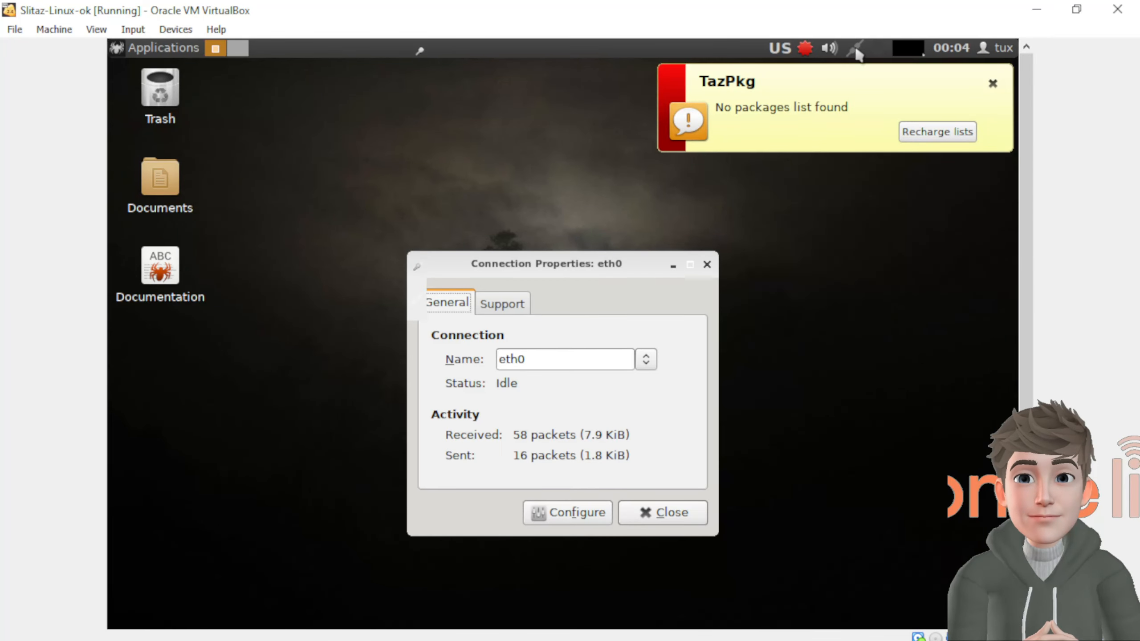
click(516, 308)
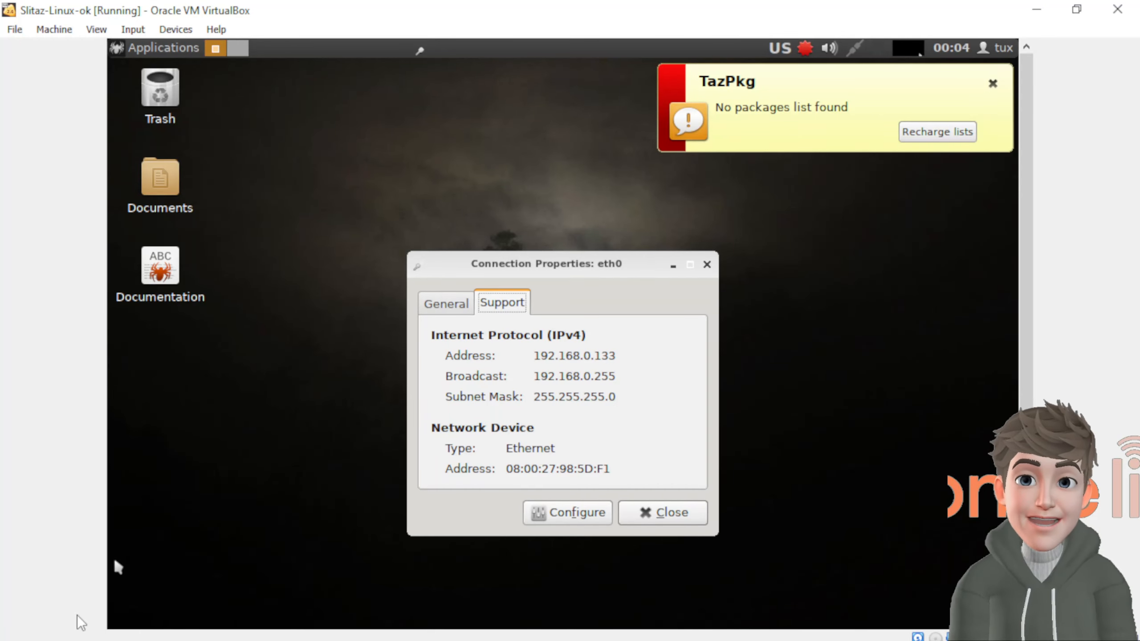
Ping the Slitaz-Linux-ok guest at 192.168.0.133 from the host through the Run dialog
key(super+x)
click(112, 575)
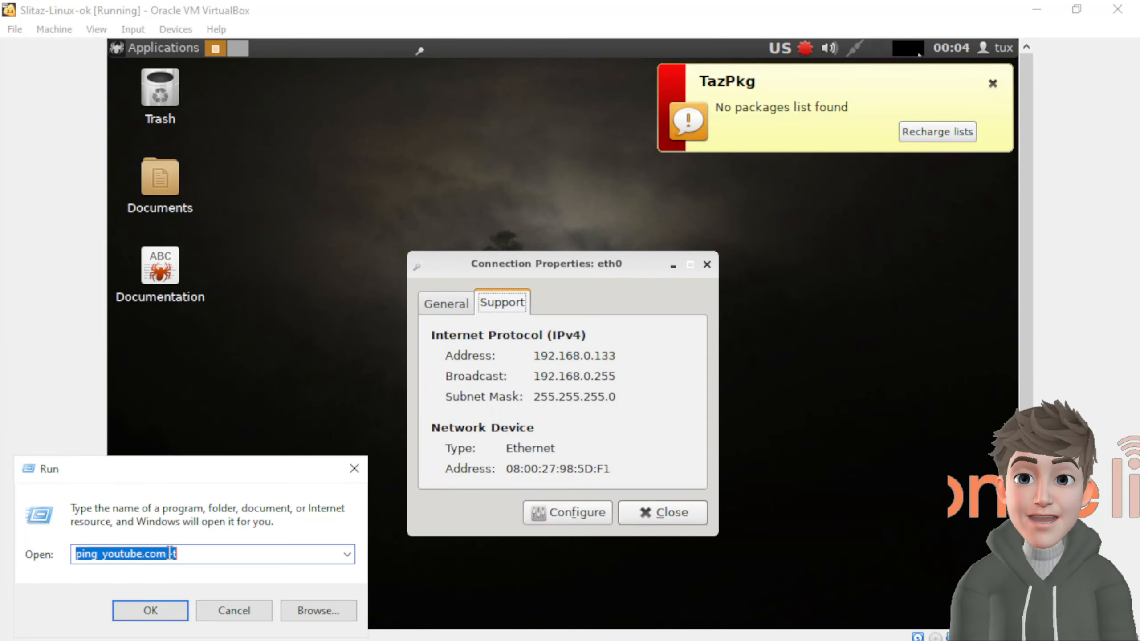
drag(227, 471, 967, 319)
drag(923, 406, 850, 408)
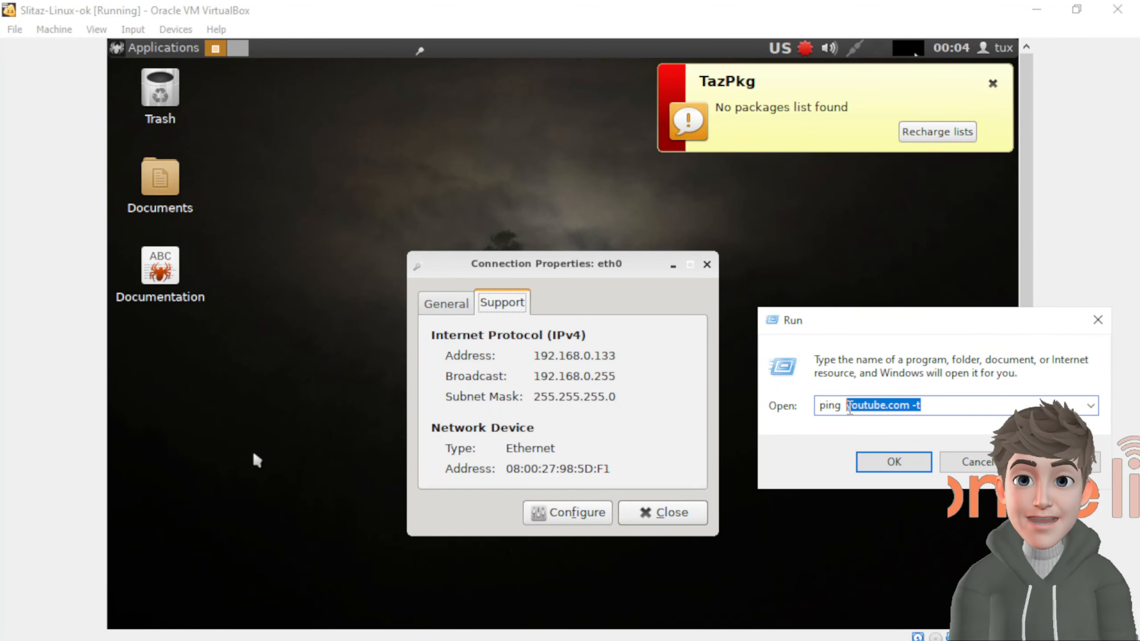
key(ctrl+a)
key(BackSpace)
key(ctrl+z)
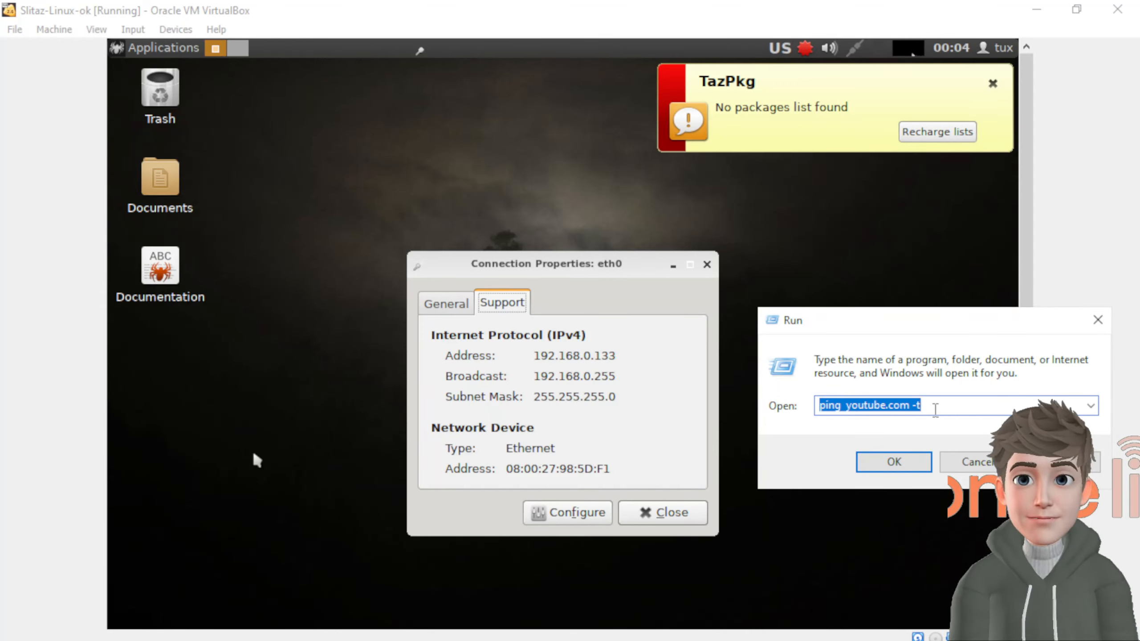
drag(924, 406, 854, 406)
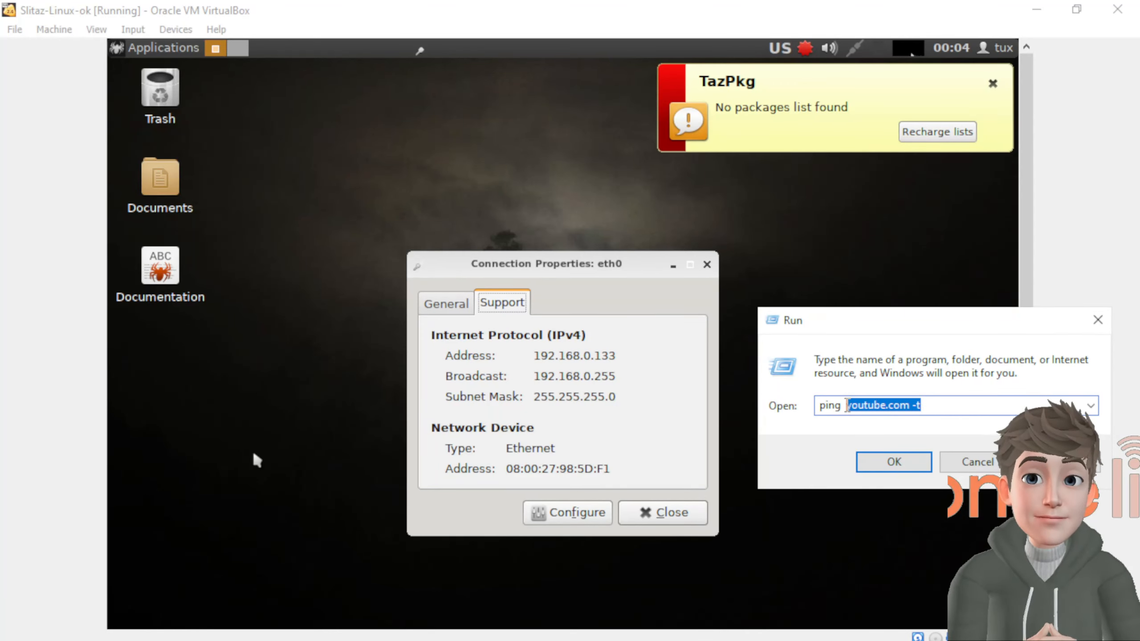
text(192.168.0.133)
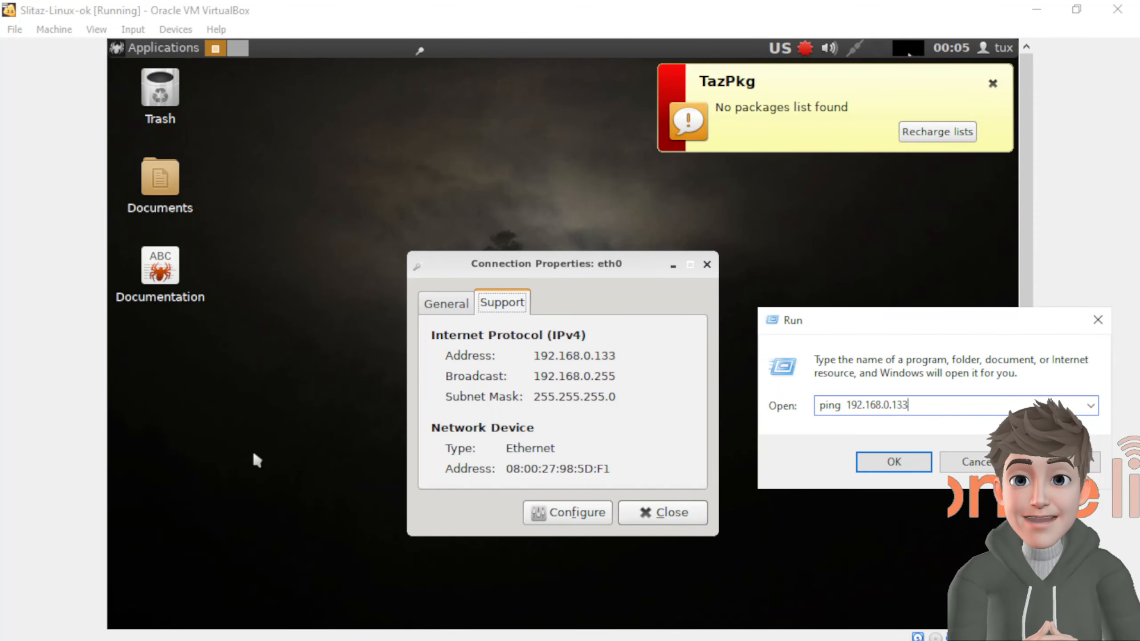
key(Return)
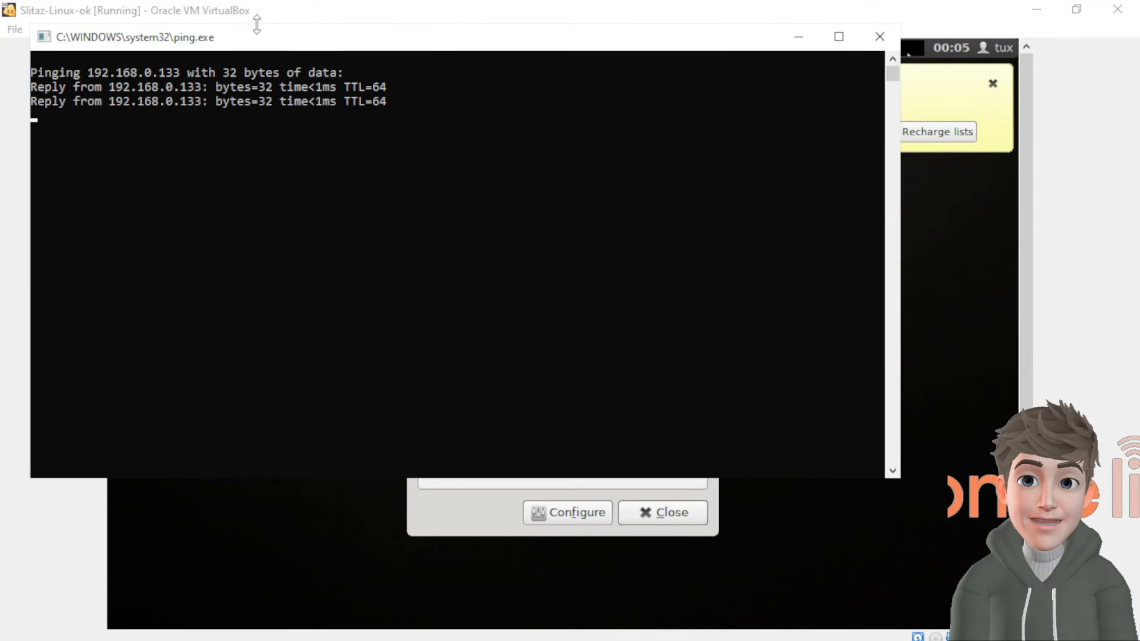
drag(262, 40, 753, 88)
key(ctrl+c)
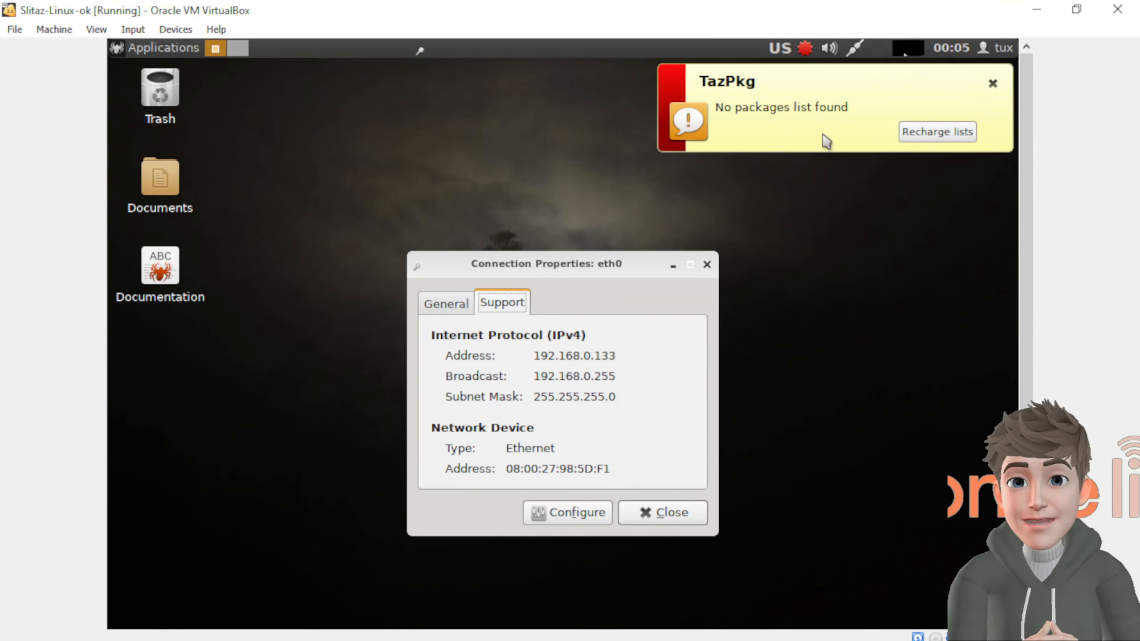
Minimize Slitaz-Linux-ok, bring win-xp-lite forward, and ping its address 192.168.0.132 from the host through the Run dialog
click(1040, 14)
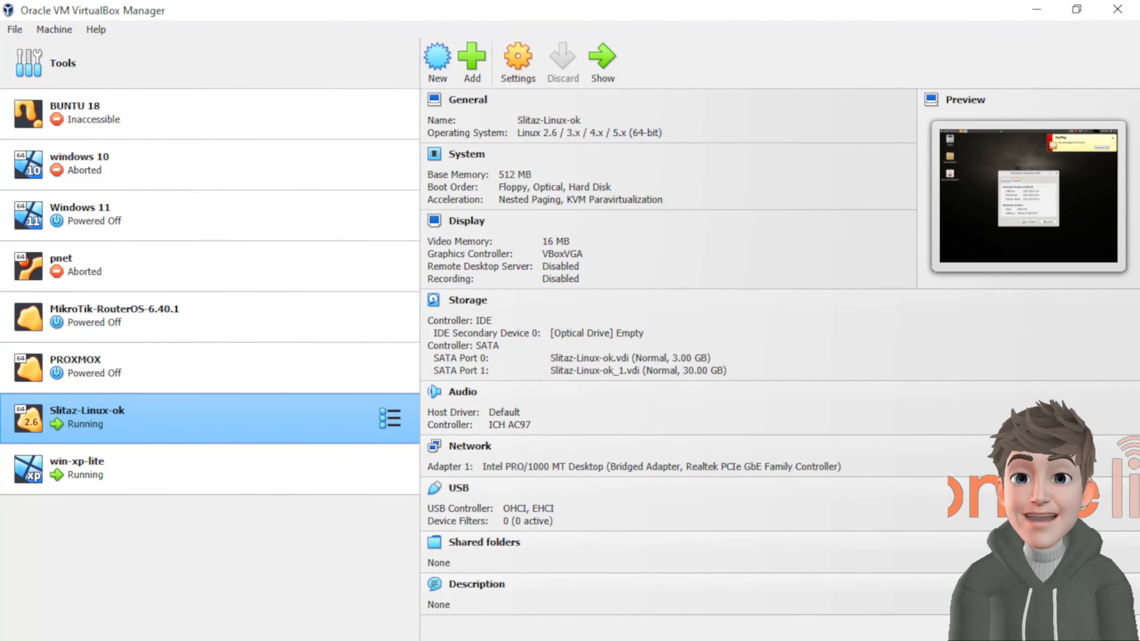
click(808, 640)
click(709, 600)
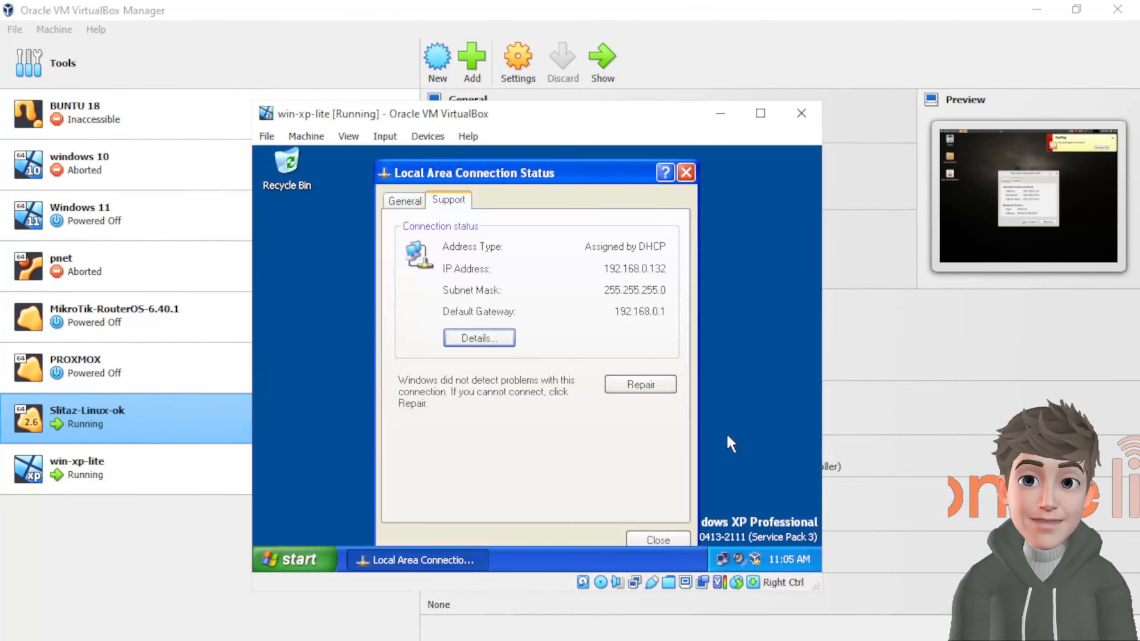
key(super+x)
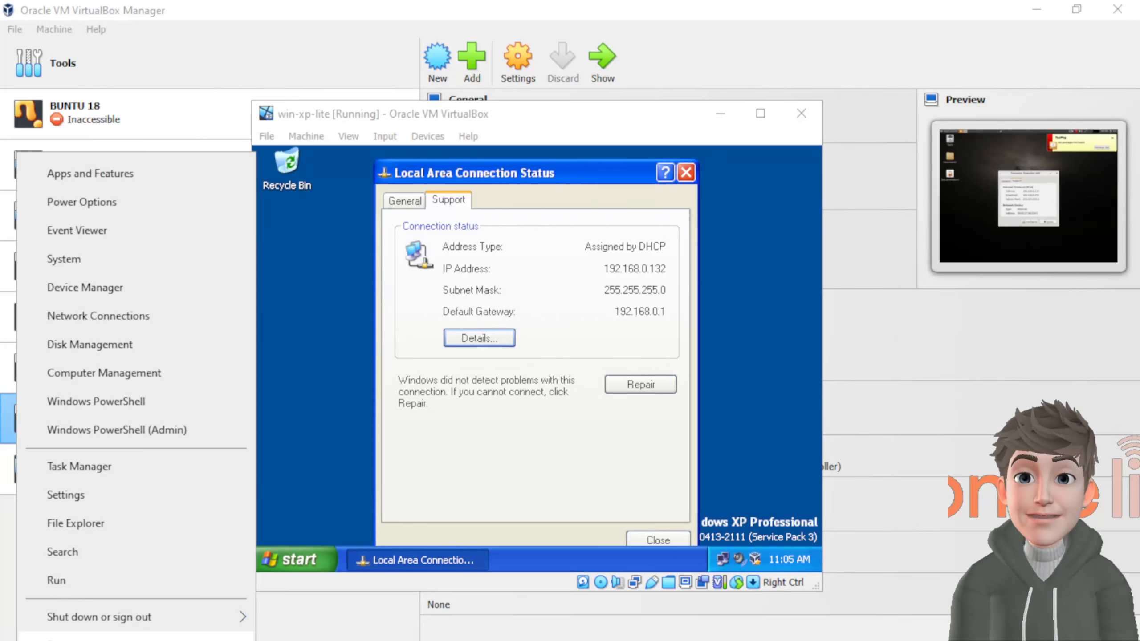
click(58, 581)
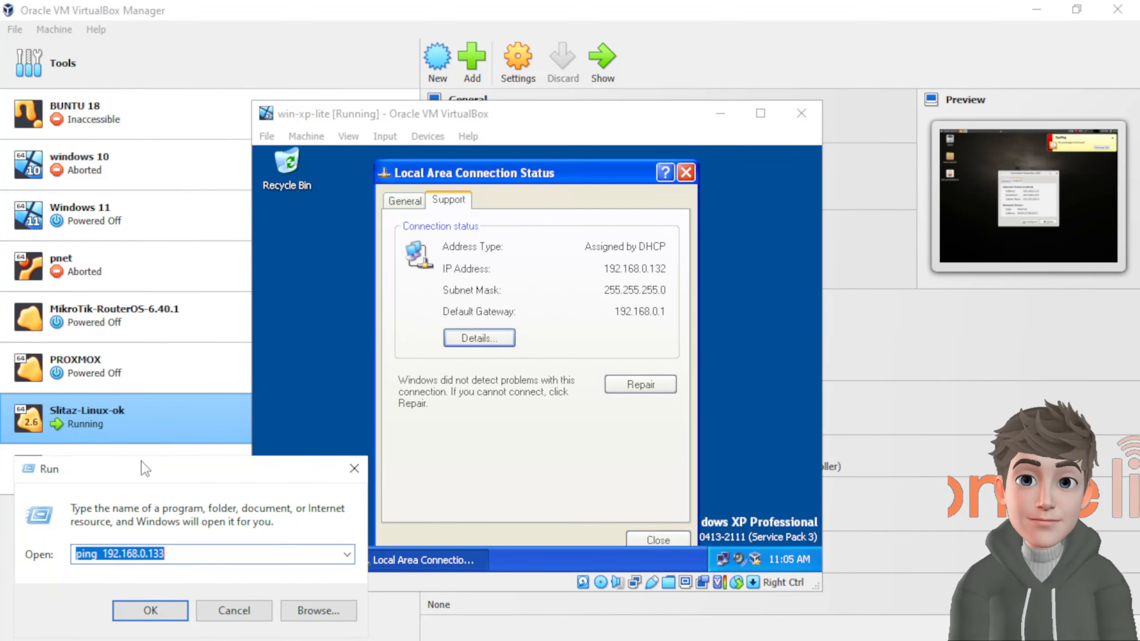
drag(141, 462, 402, 467)
click(453, 556)
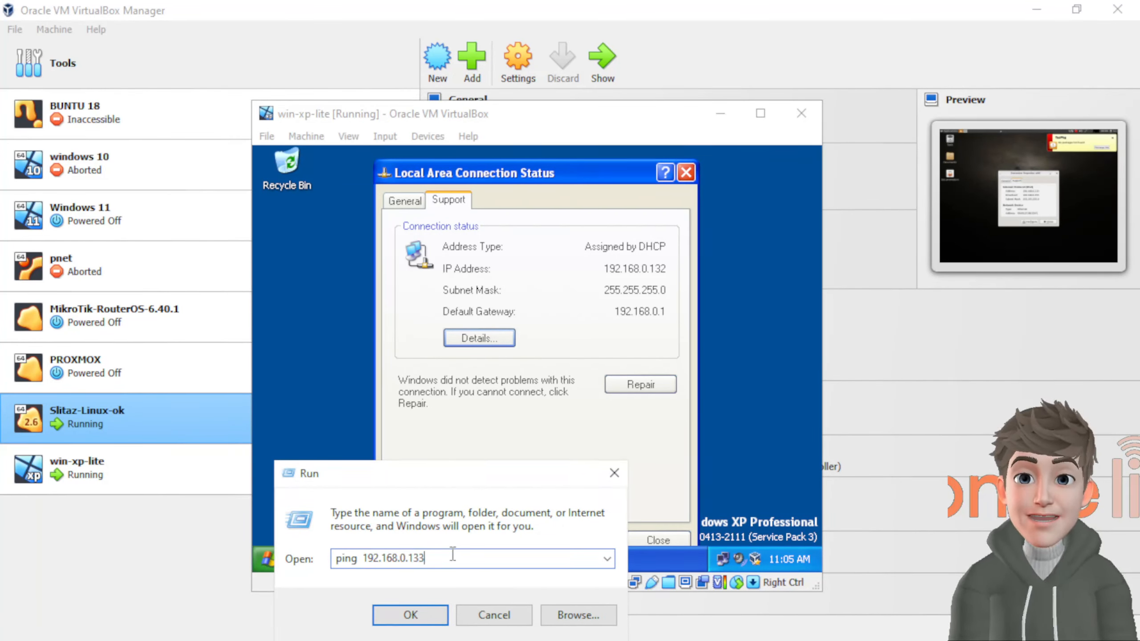
key(BackSpace)
text(2)
key(Return)
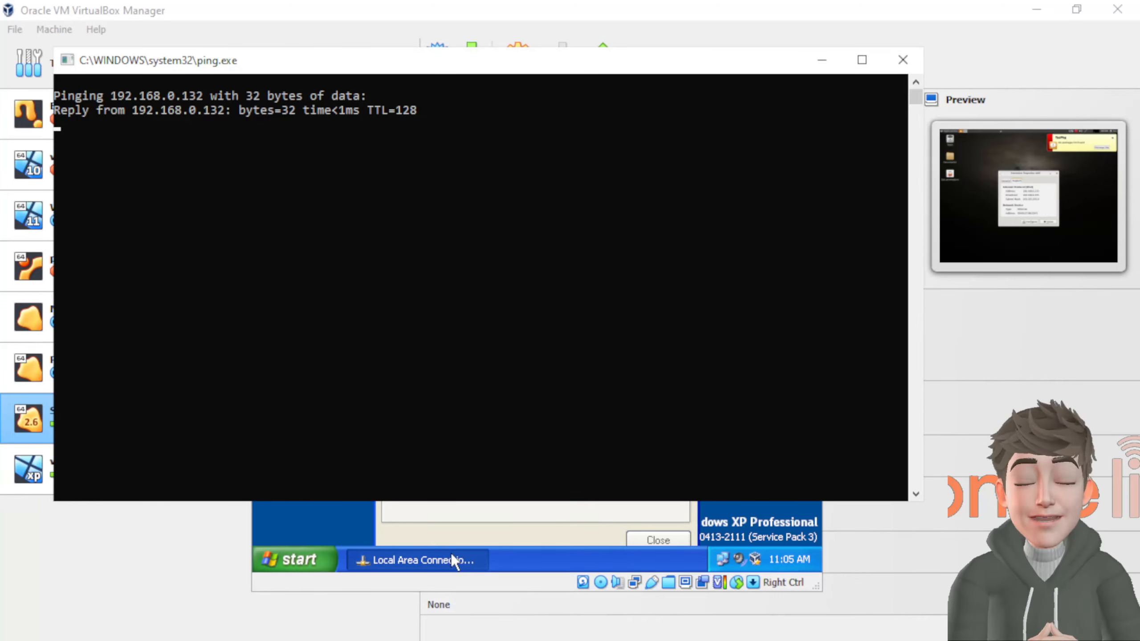
drag(262, 70, 559, 250)
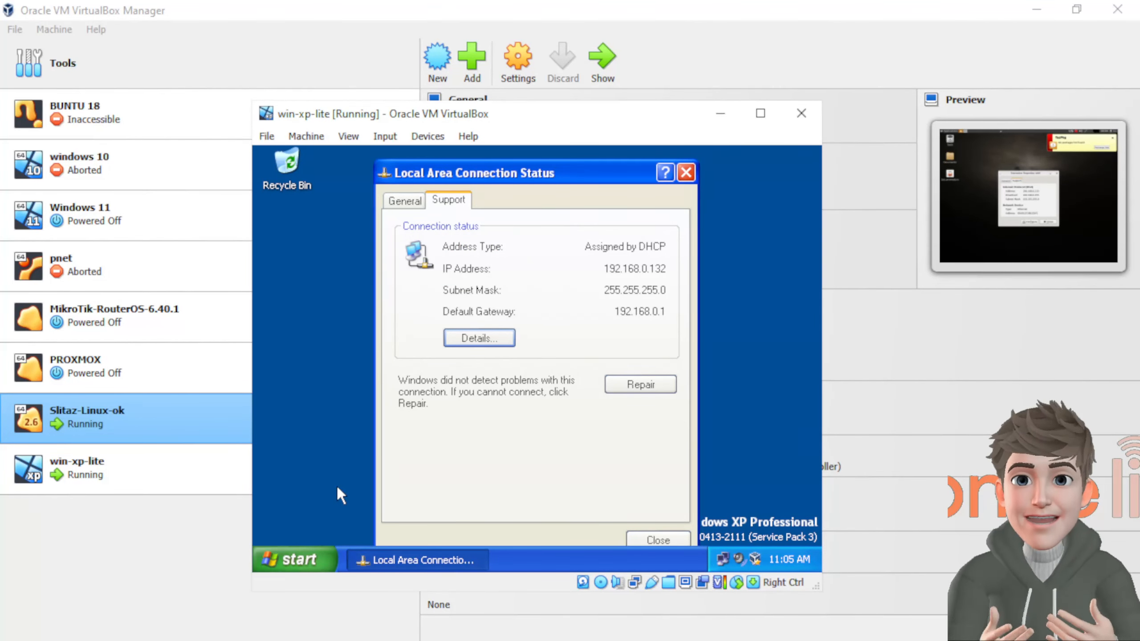
In the win-xp-lite guest, open the network shares at \\192.168.0.110 through the Run dialog
click(307, 558)
right_click(308, 558)
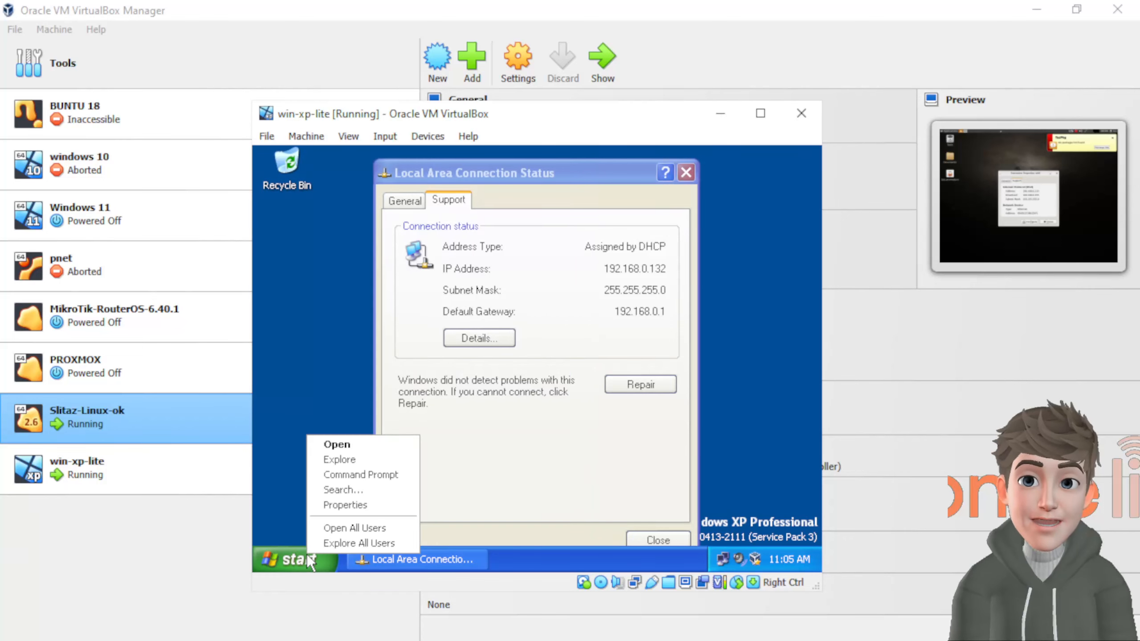
click(298, 561)
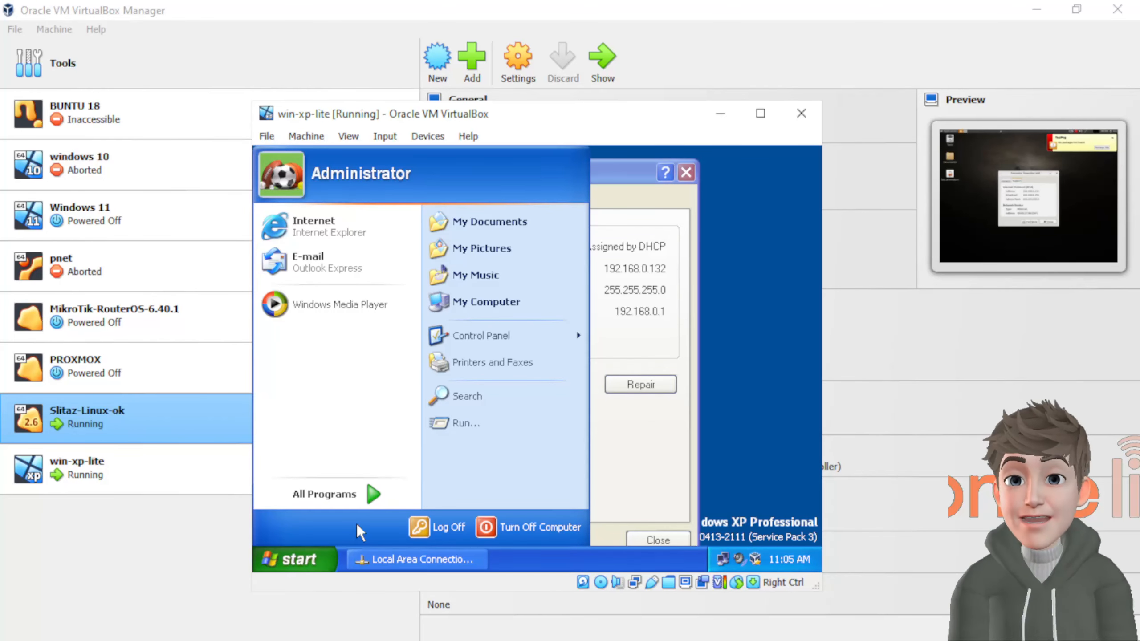
click(465, 430)
text(\\192.168.0.110)
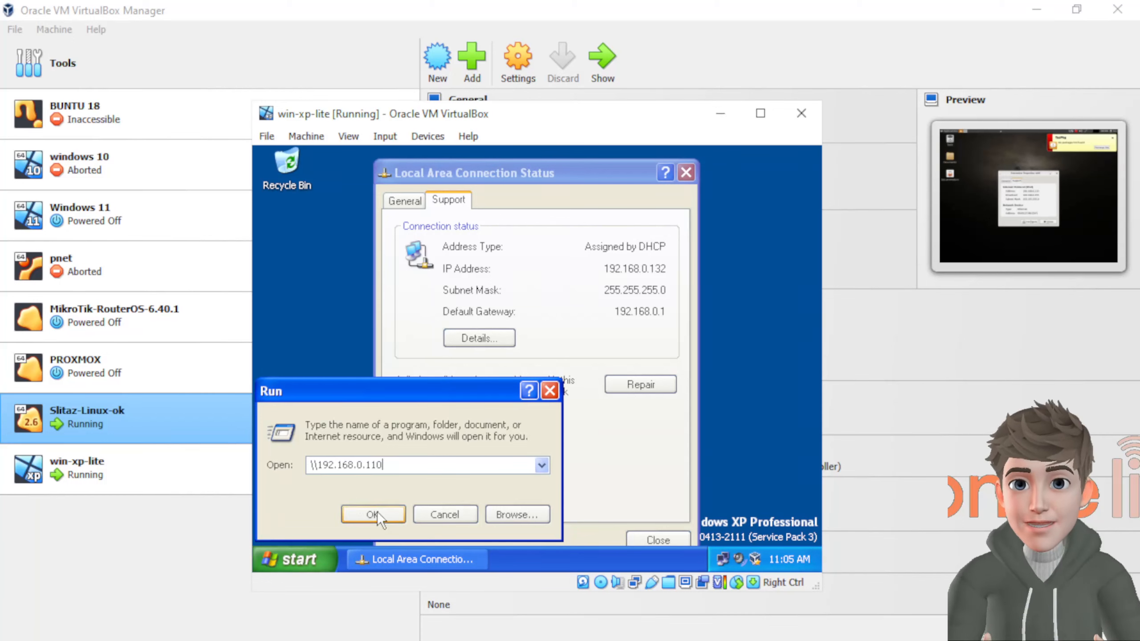
click(374, 513)
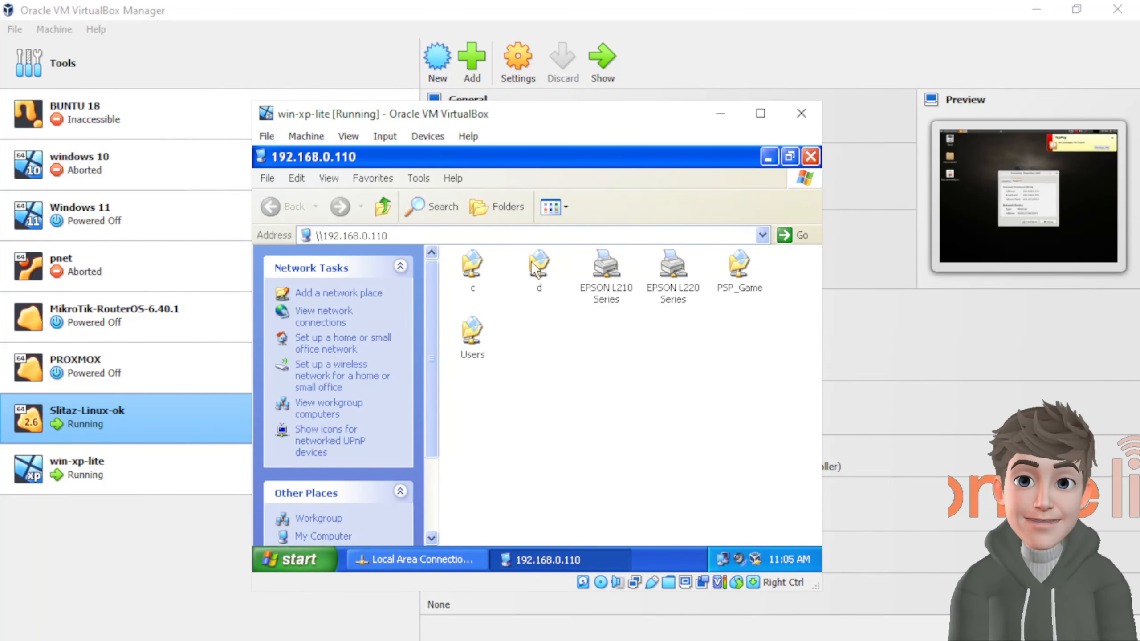
Open the shared folder d, and close the network share and Local Area Connection Status windows
double_click(537, 267)
click(810, 157)
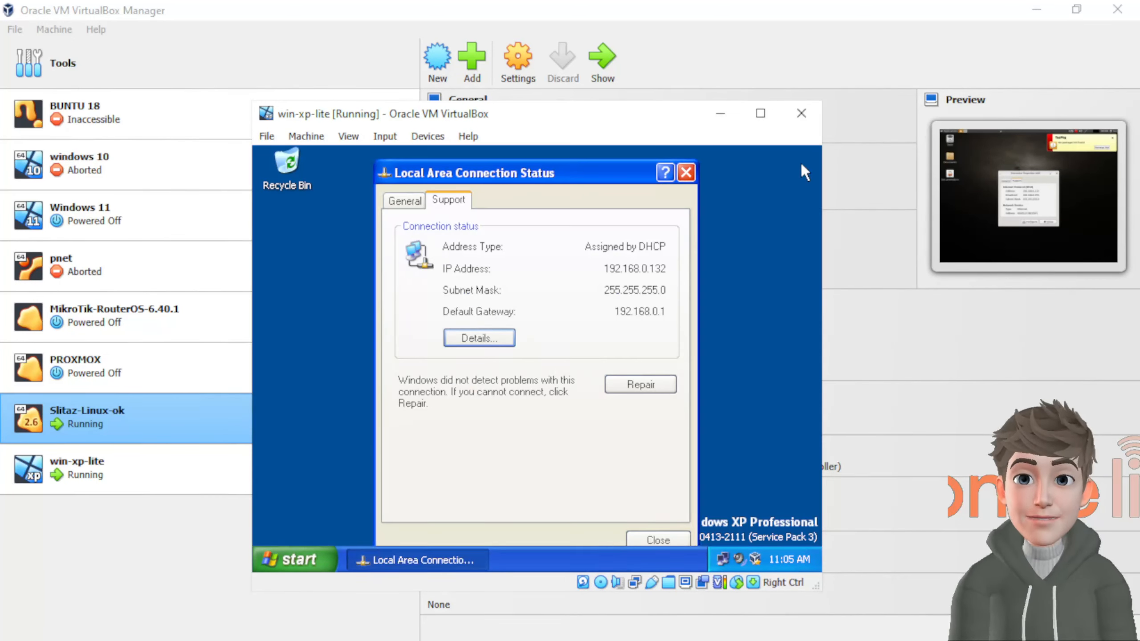
click(686, 172)
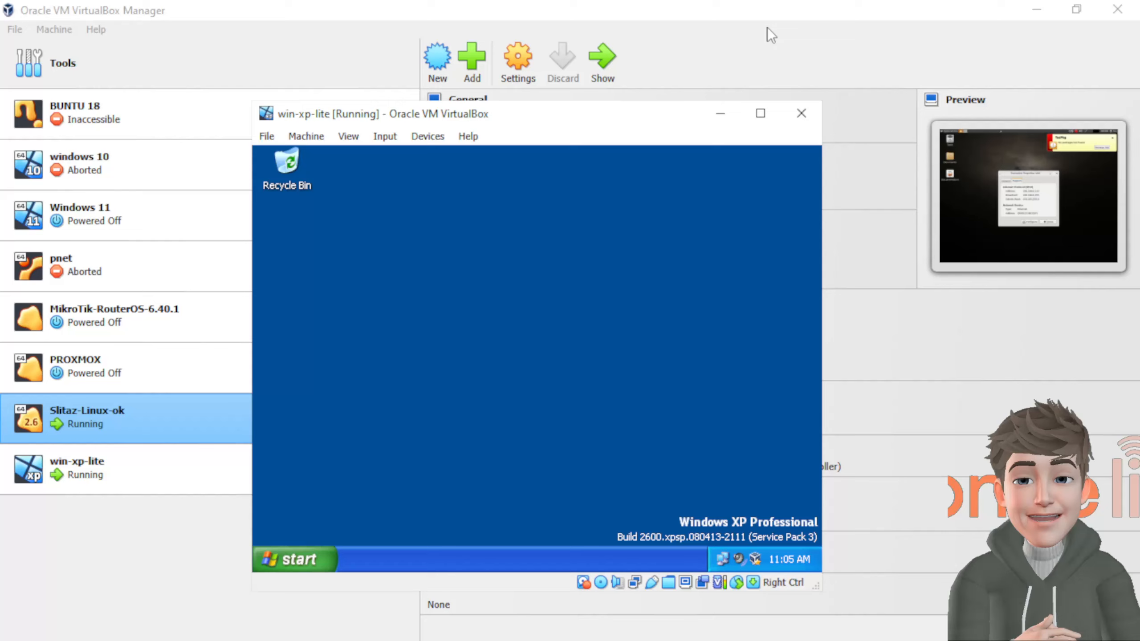
Move VirtualBox Manager aside, bring win-xp-lite forward, and try to ping 192.168.0.110 from its Run dialog
click(800, 9)
drag(799, 13, 721, 20)
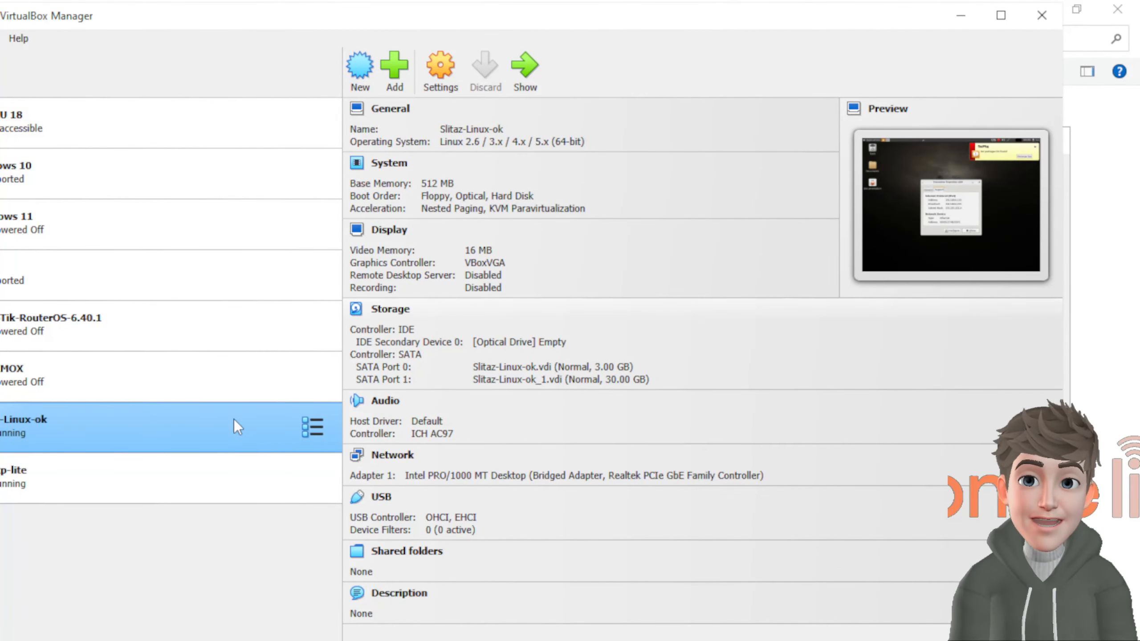
mouse_move(674, 639)
click(716, 593)
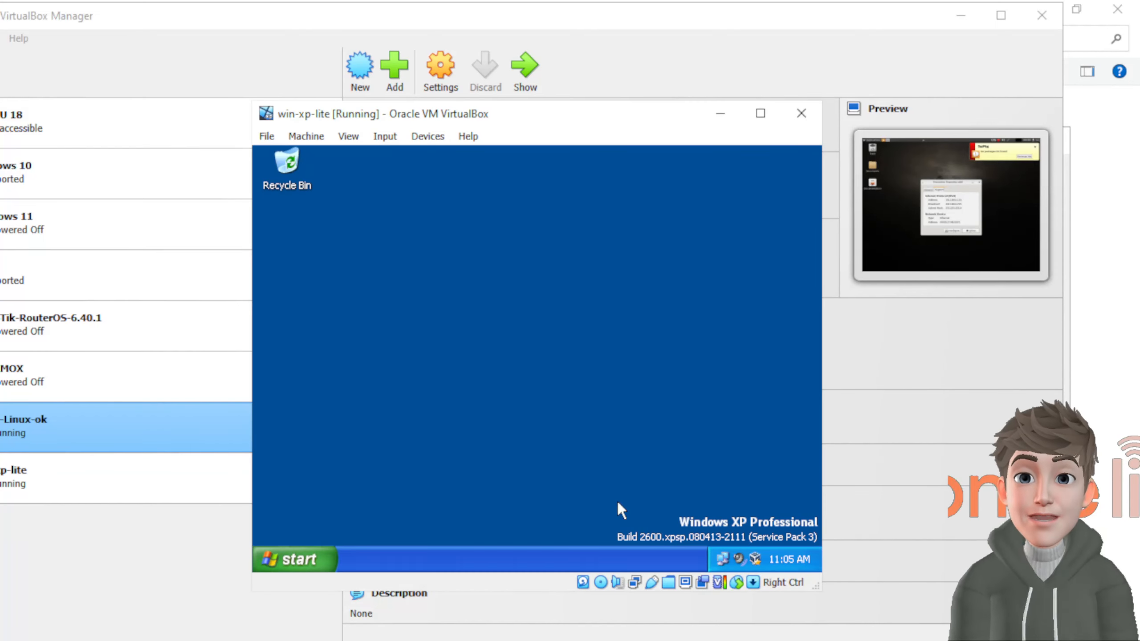
click(274, 556)
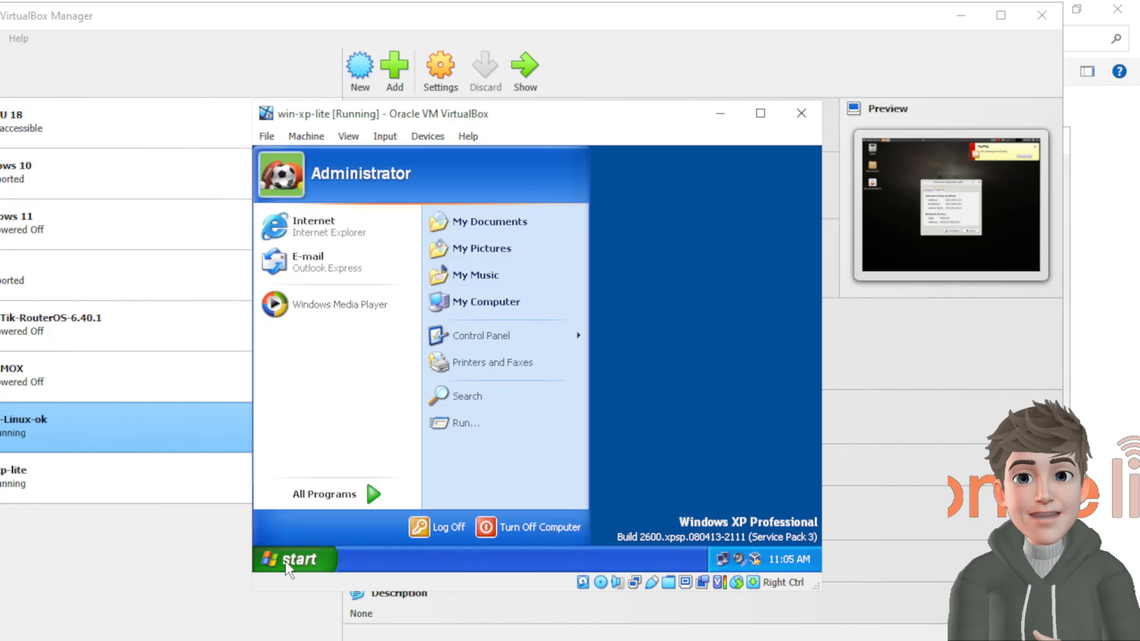
click(456, 424)
click(322, 466)
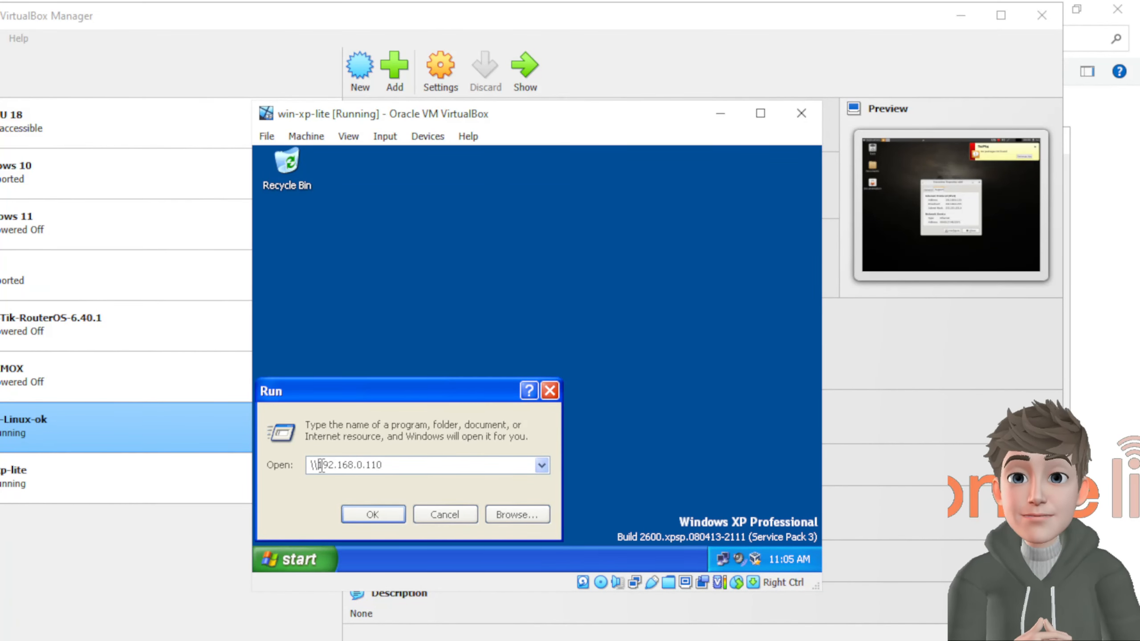
drag(321, 466, 286, 471)
text(ping)
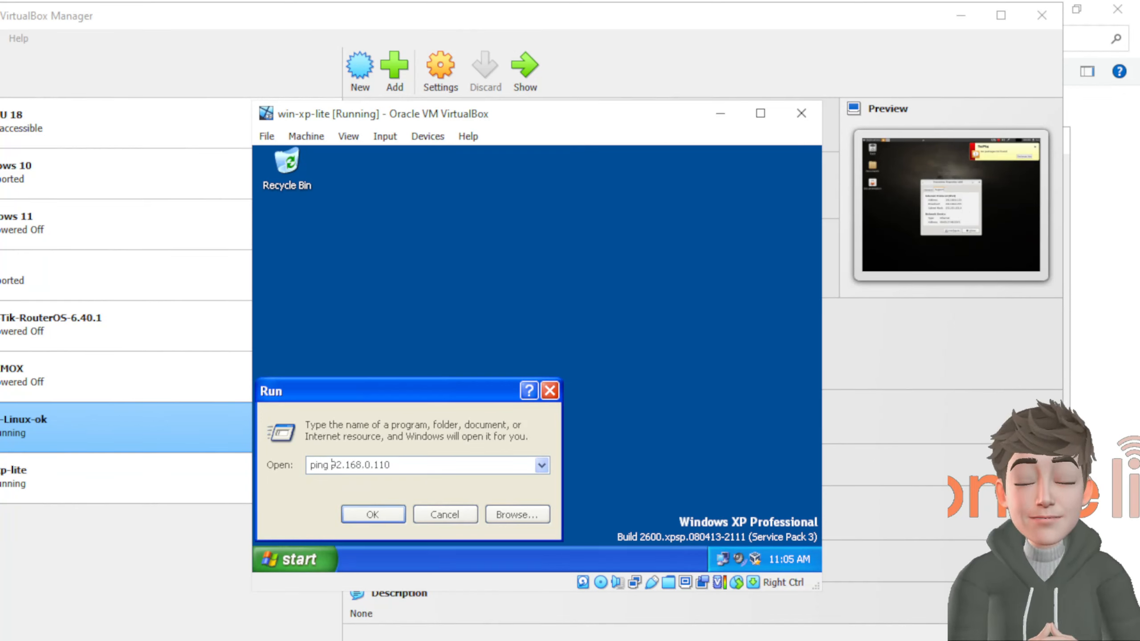
key(Return)
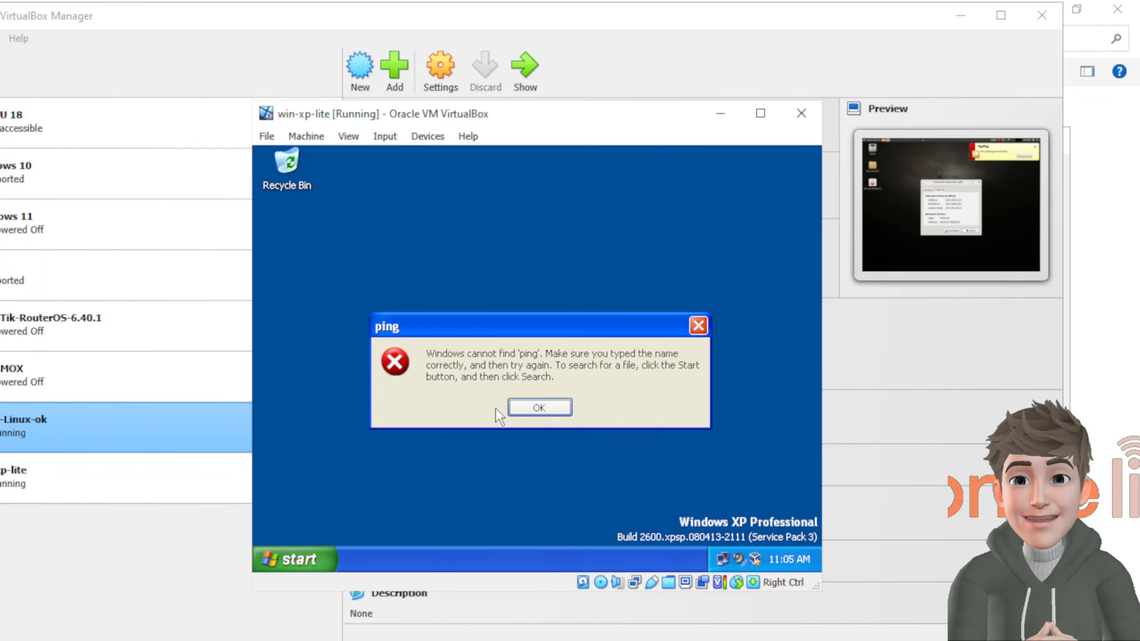
click(539, 408)
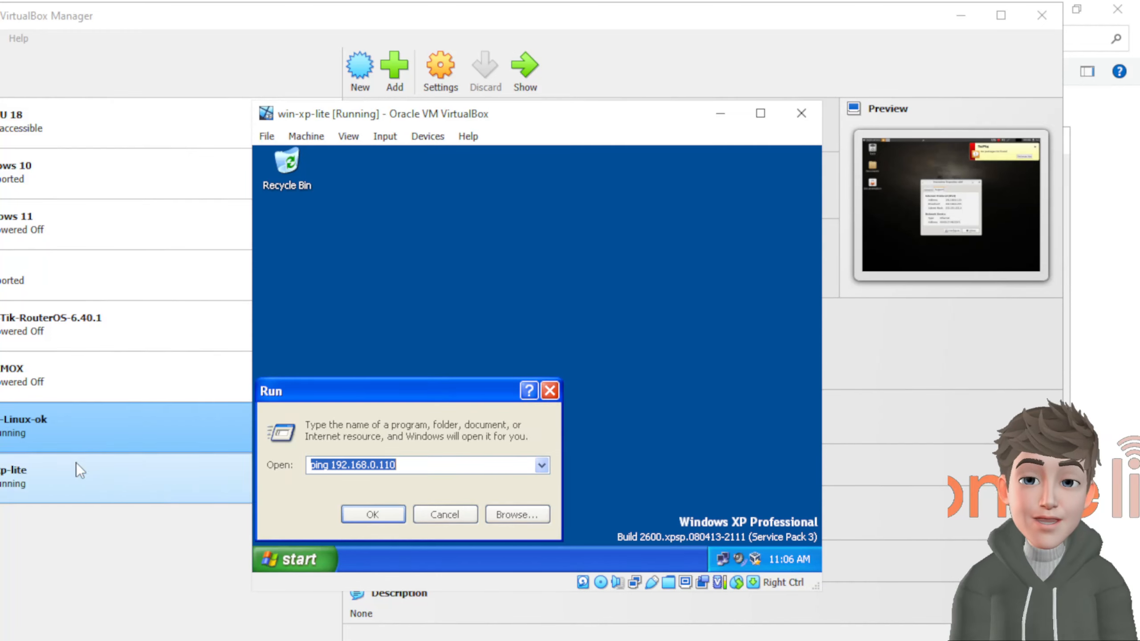
Switch to the Slitaz-Linux-ok guest, launch the Sakura Terminal, and begin a ping command at its prompt
click(786, 640)
click(873, 593)
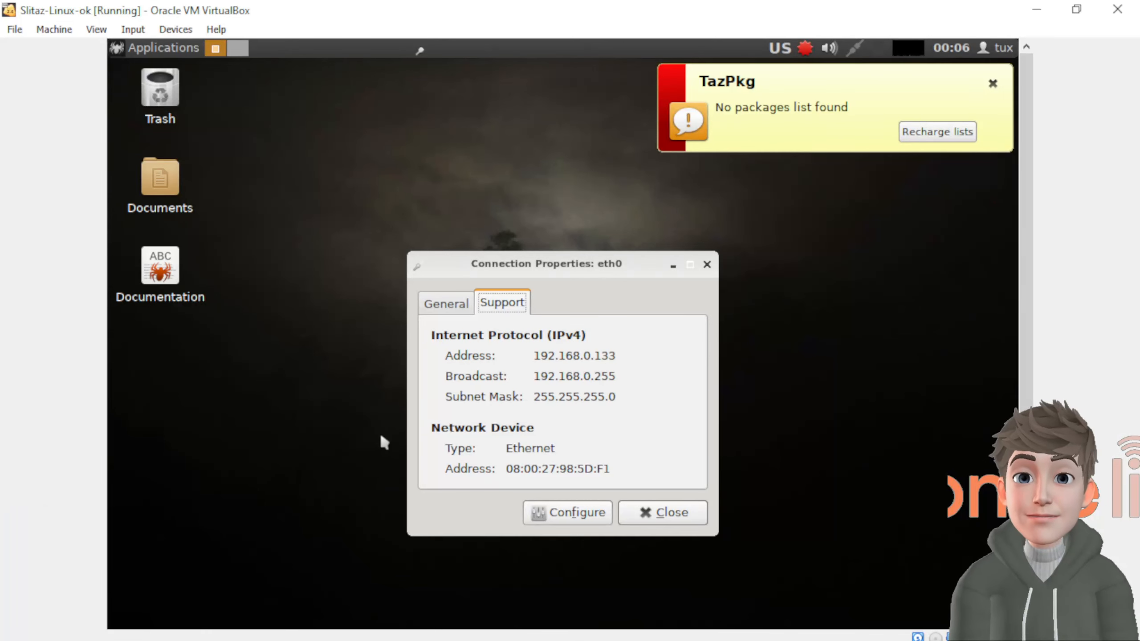
click(168, 46)
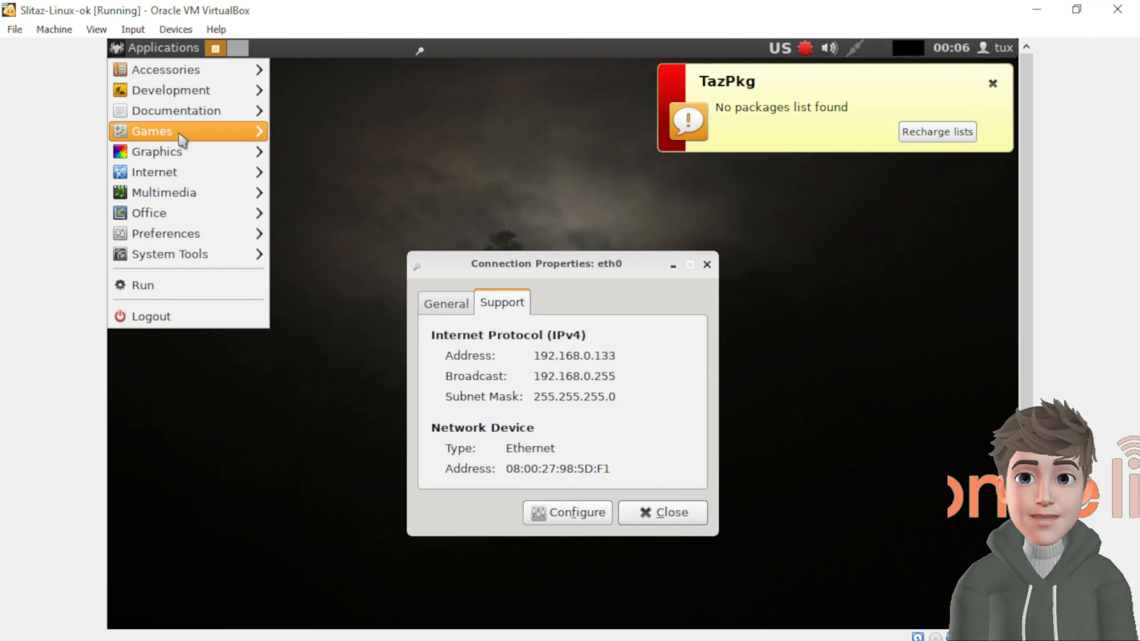
mouse_move(201, 235)
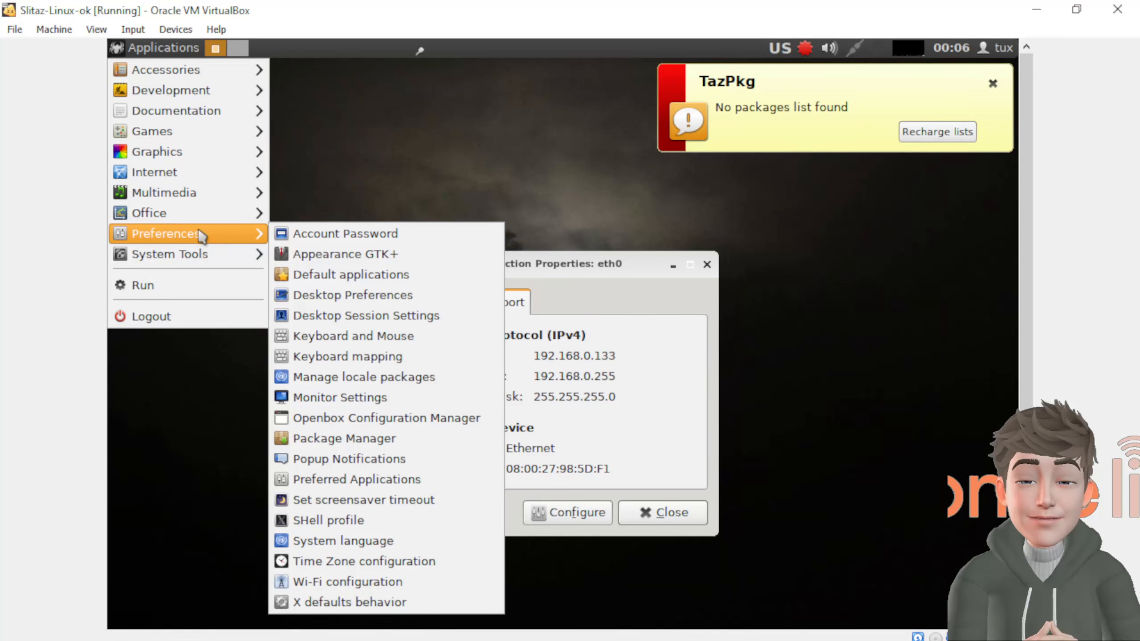
mouse_move(203, 257)
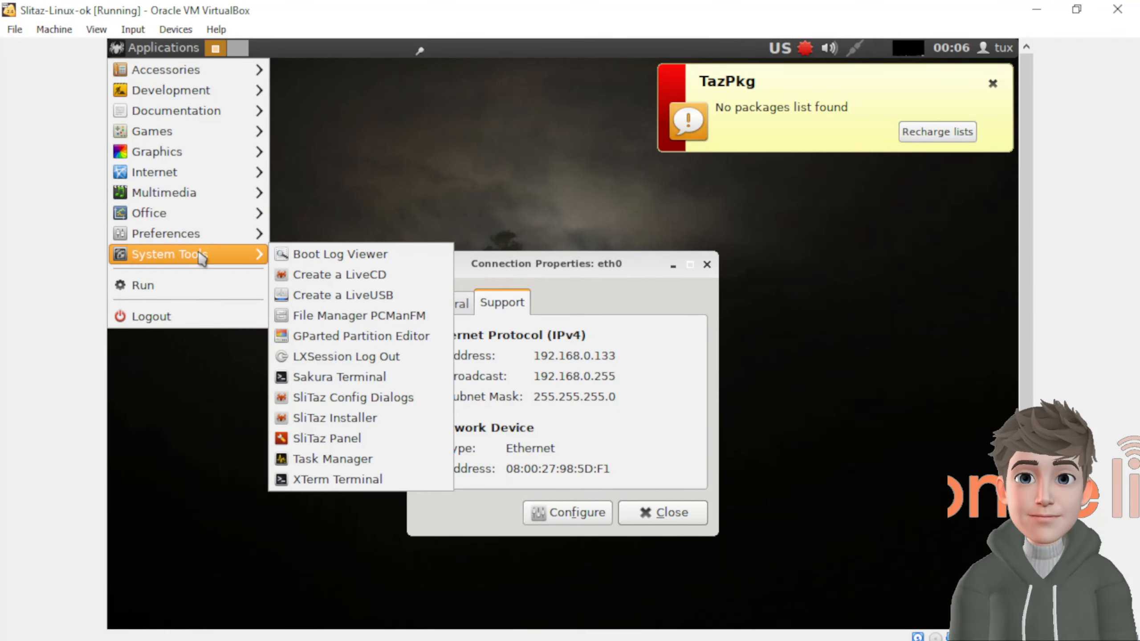
click(371, 384)
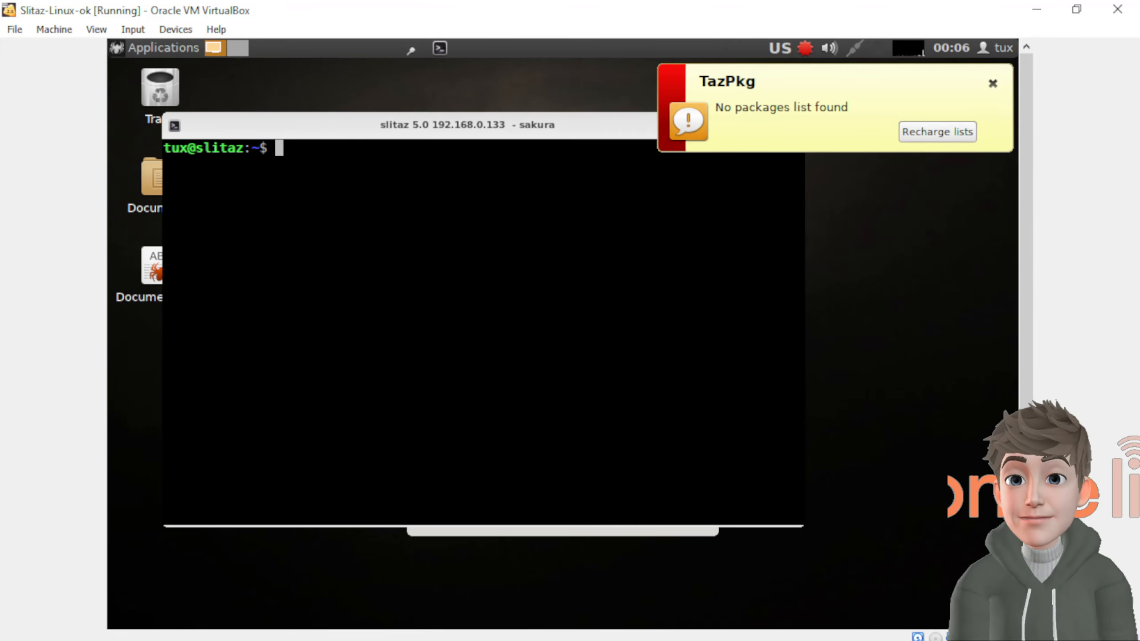
text(ping )
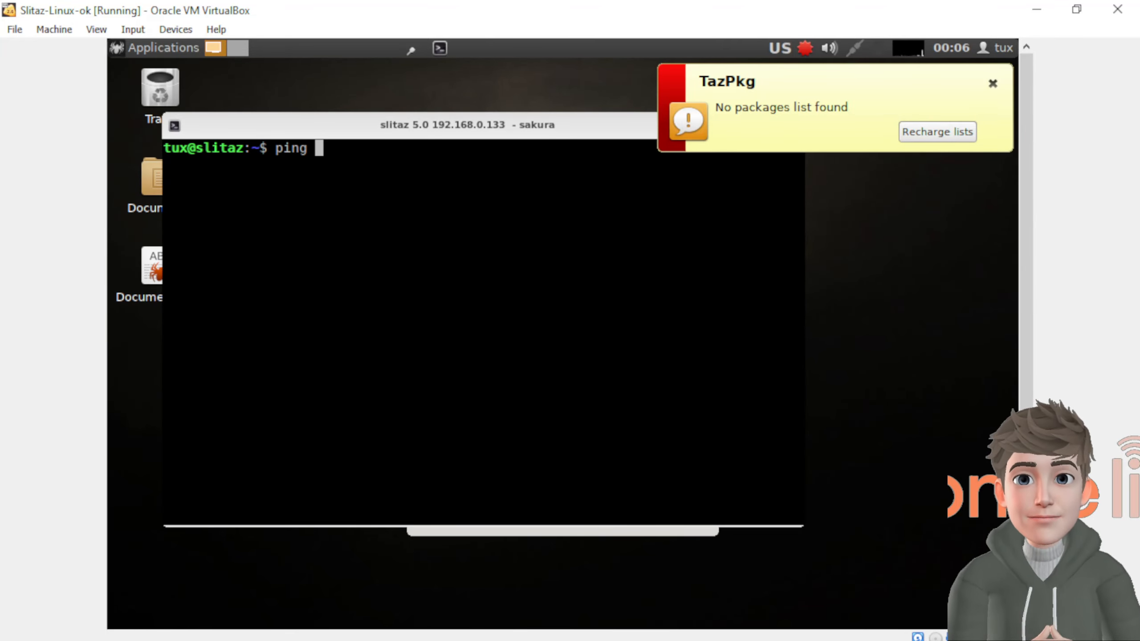
text(10.0.2.15)
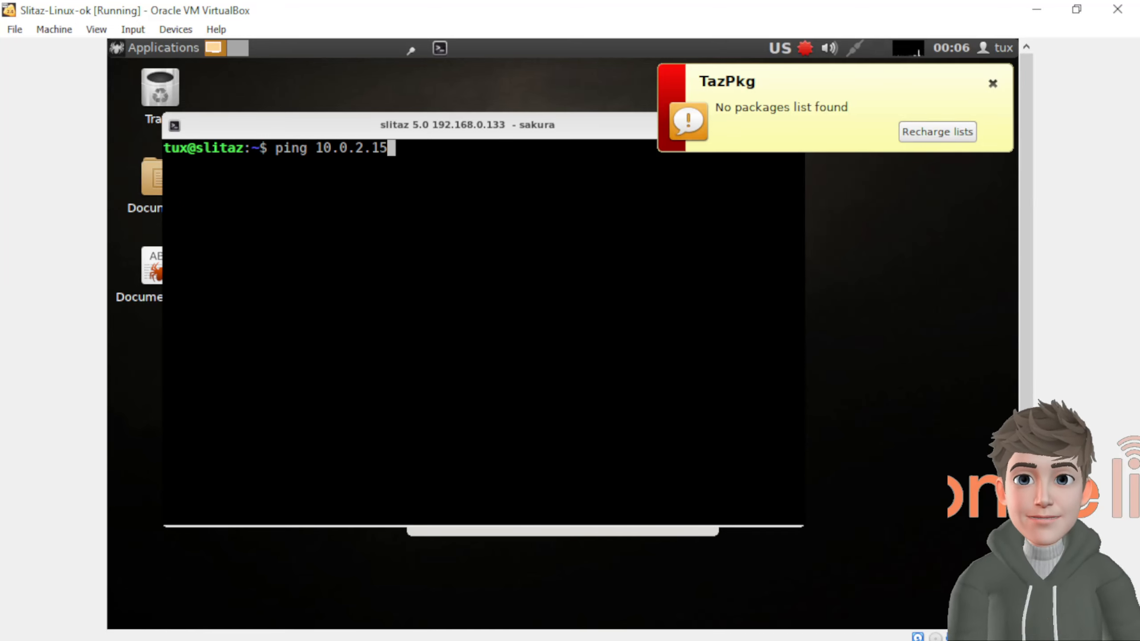
key(BackSpace)
key(BackSpace)
key(BackSpace)
key(BackSpace)
key(BackSpace)
key(BackSpace)
key(BackSpace)
key(BackSpace)
key(BackSpace)
key(BackSpace)
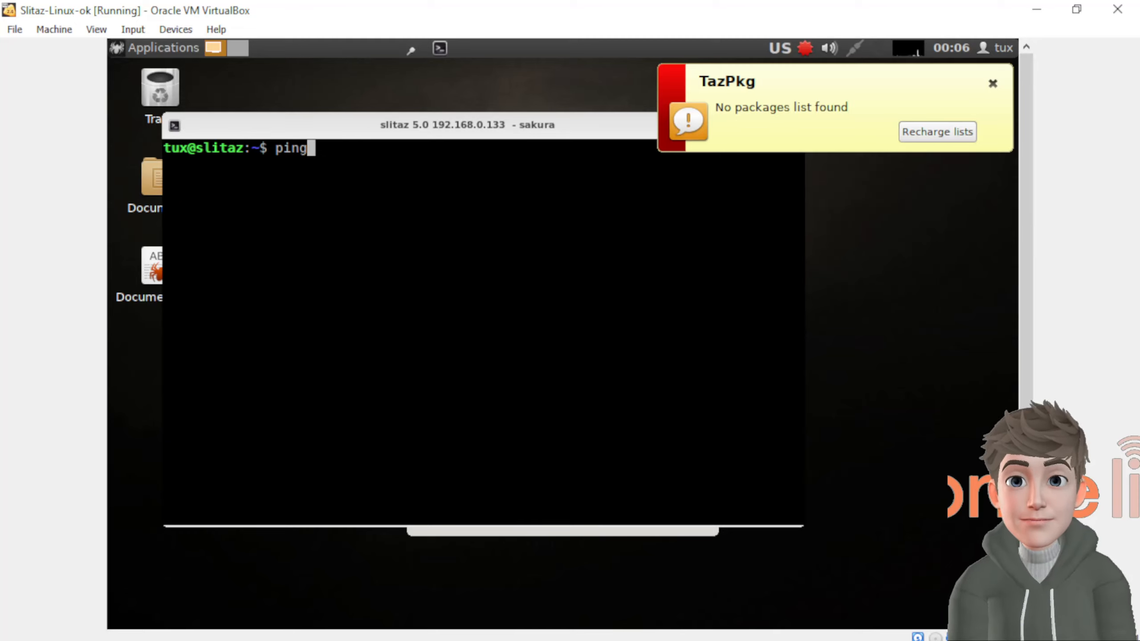
Ping 192.168.0.116 from the Slitaz-Linux-ok terminal
text(192.1)
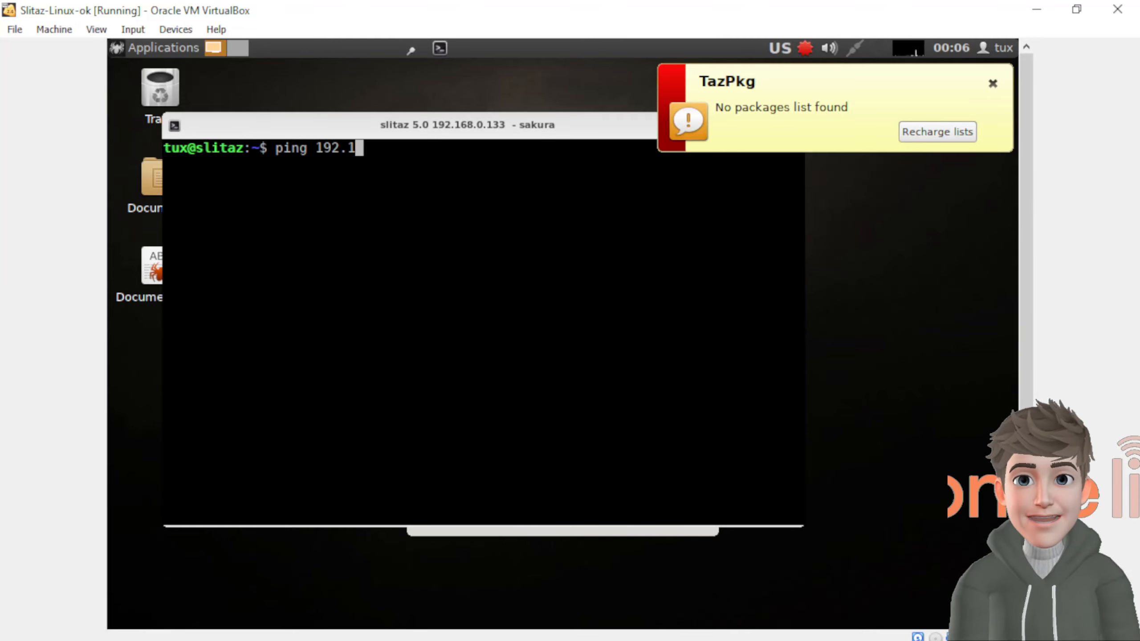
text(68.0.116)
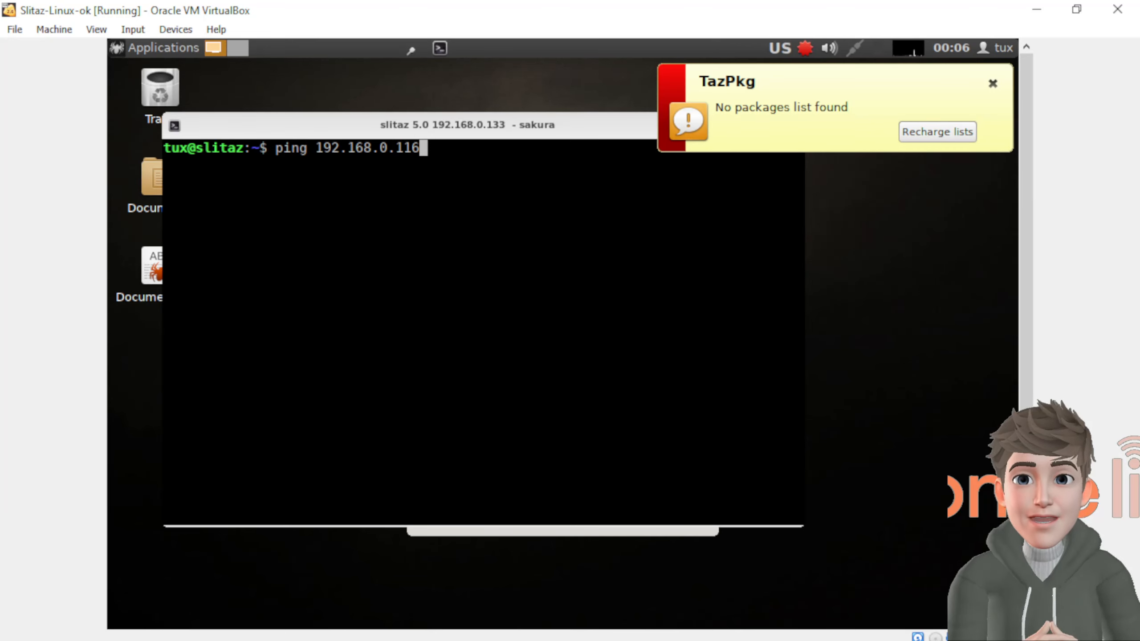
key(Return)
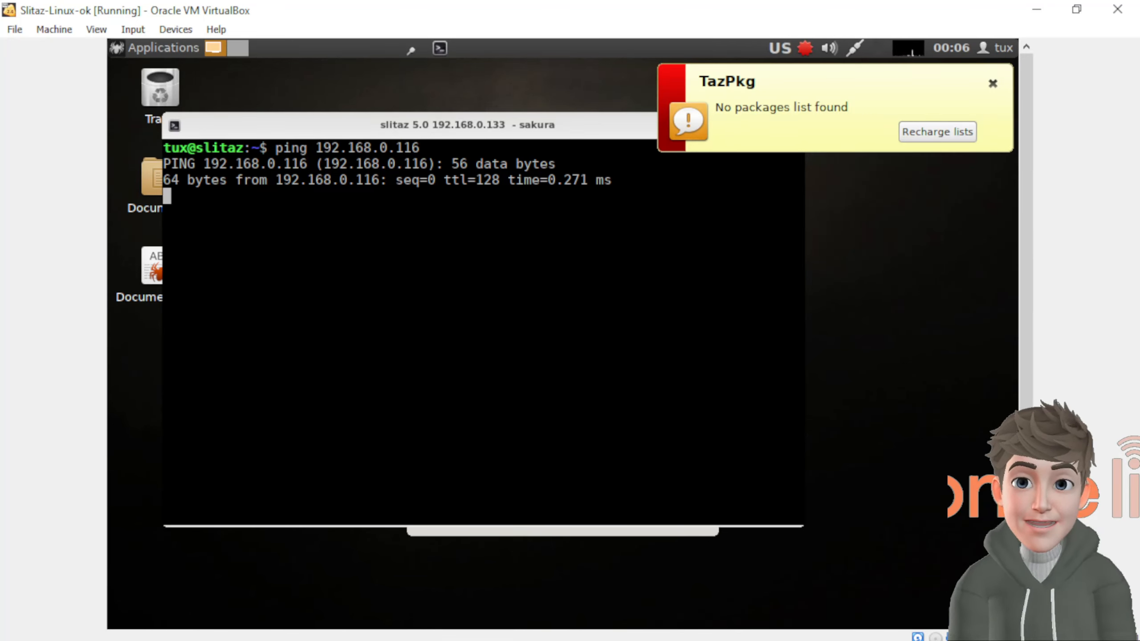
key(Escape)
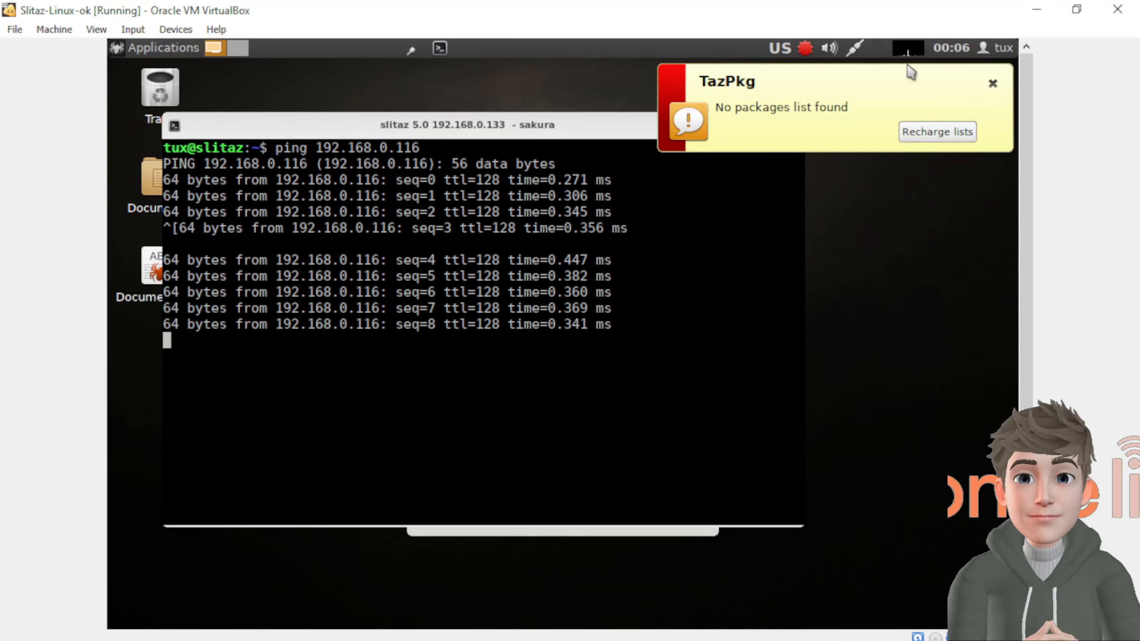
Dismiss the TazPkg notification and close the Sakura terminal together with its running ping
click(993, 83)
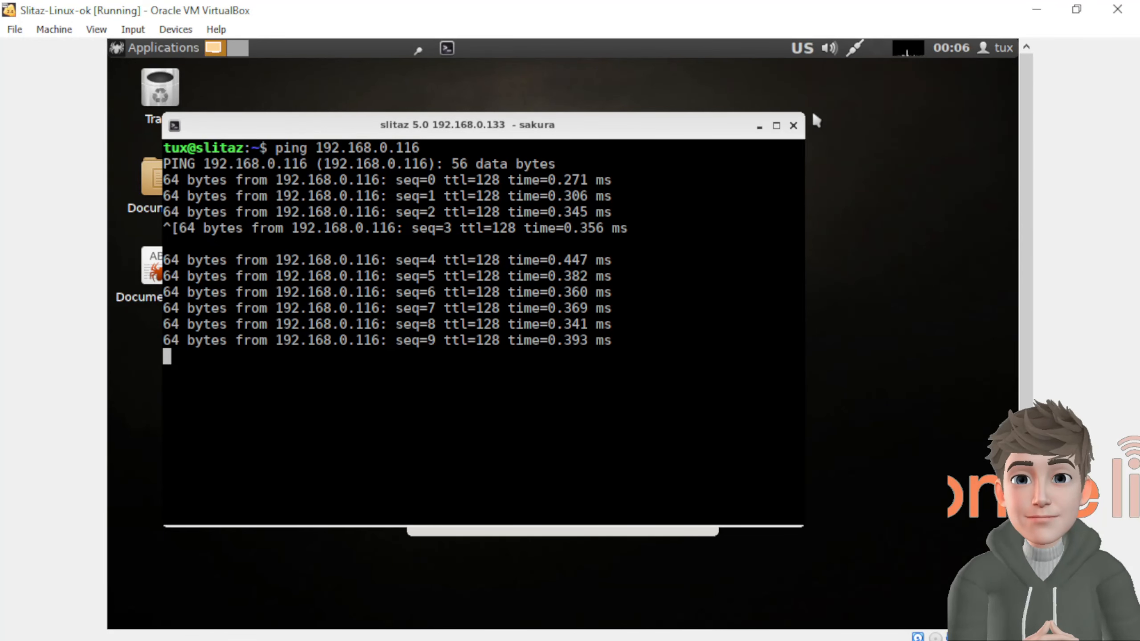
click(794, 125)
click(497, 395)
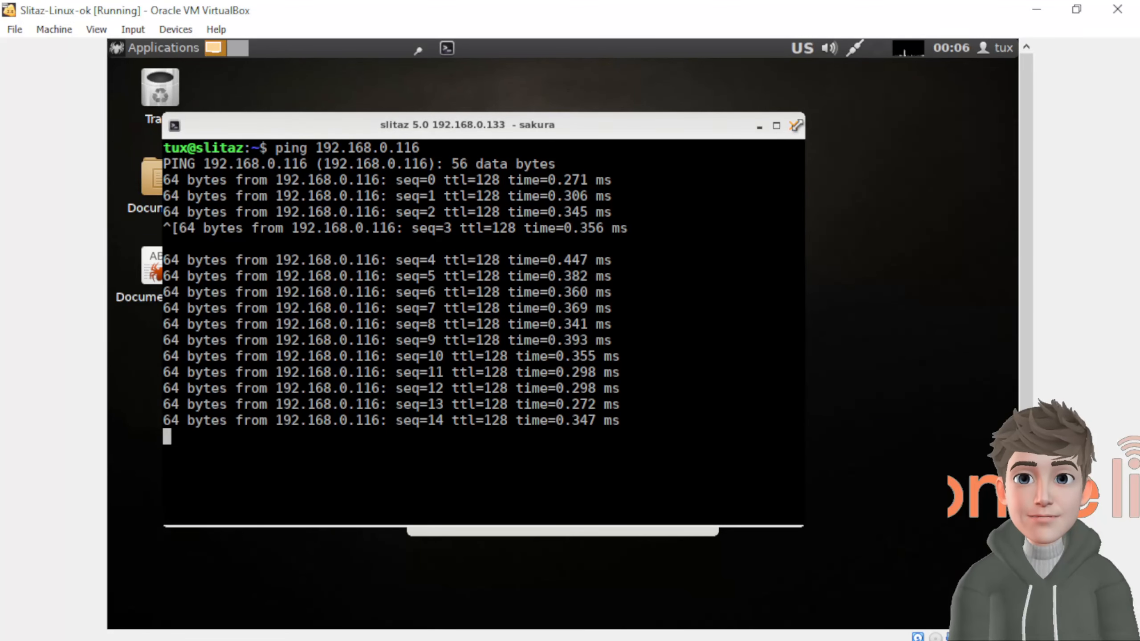
click(794, 125)
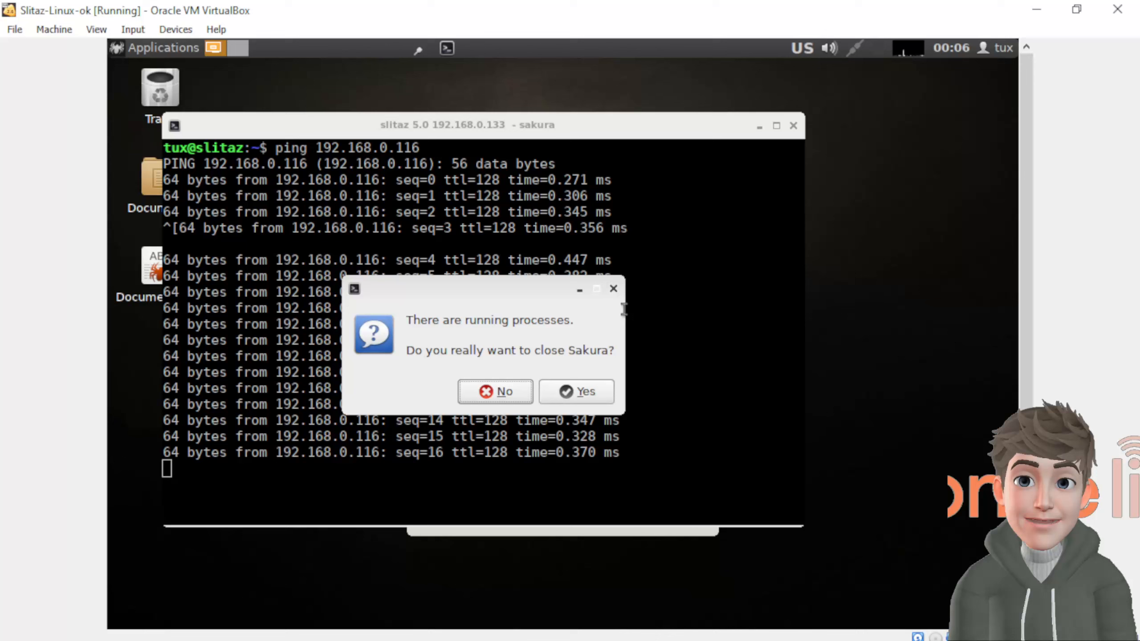
click(578, 393)
Launch a new Sakura Terminal in the Slitaz-Linux-ok guest
click(149, 48)
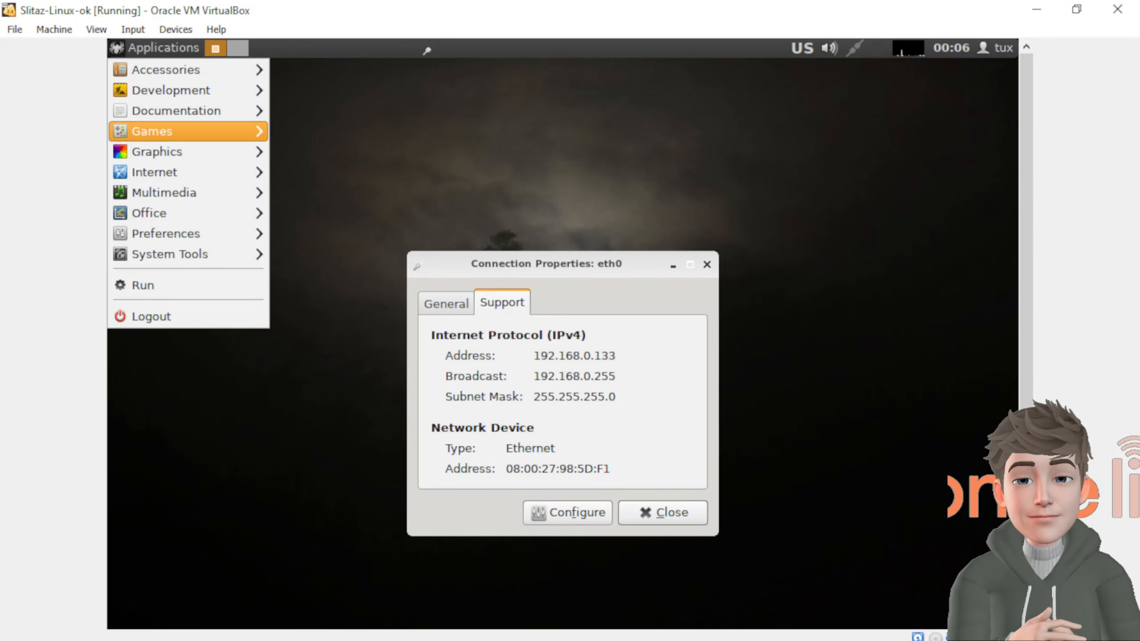
mouse_move(173, 247)
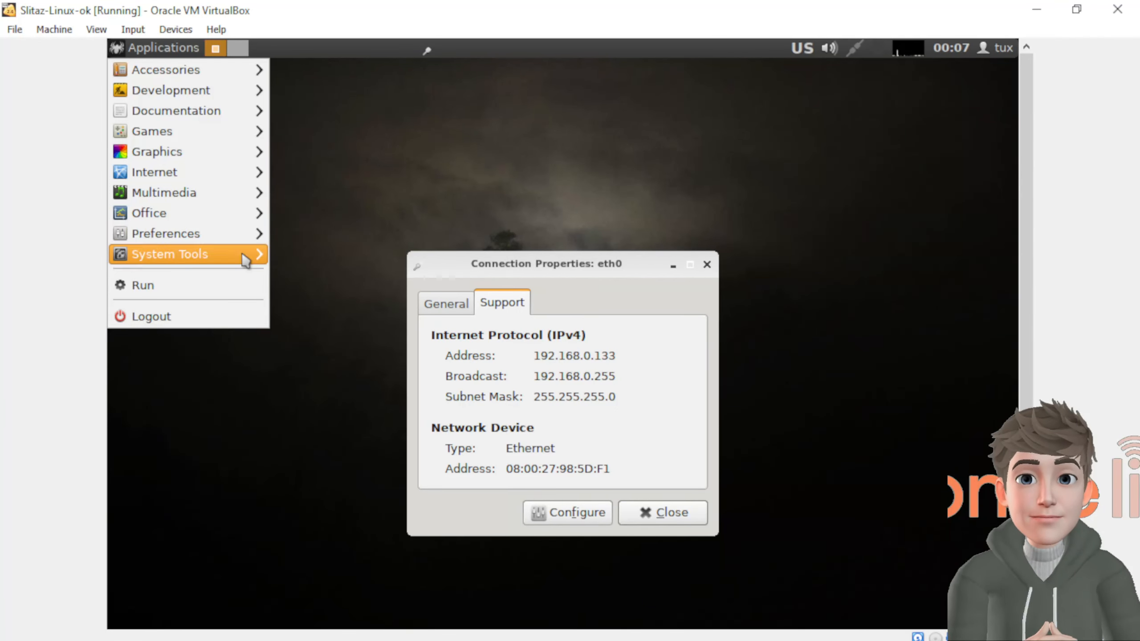
mouse_move(224, 256)
click(352, 376)
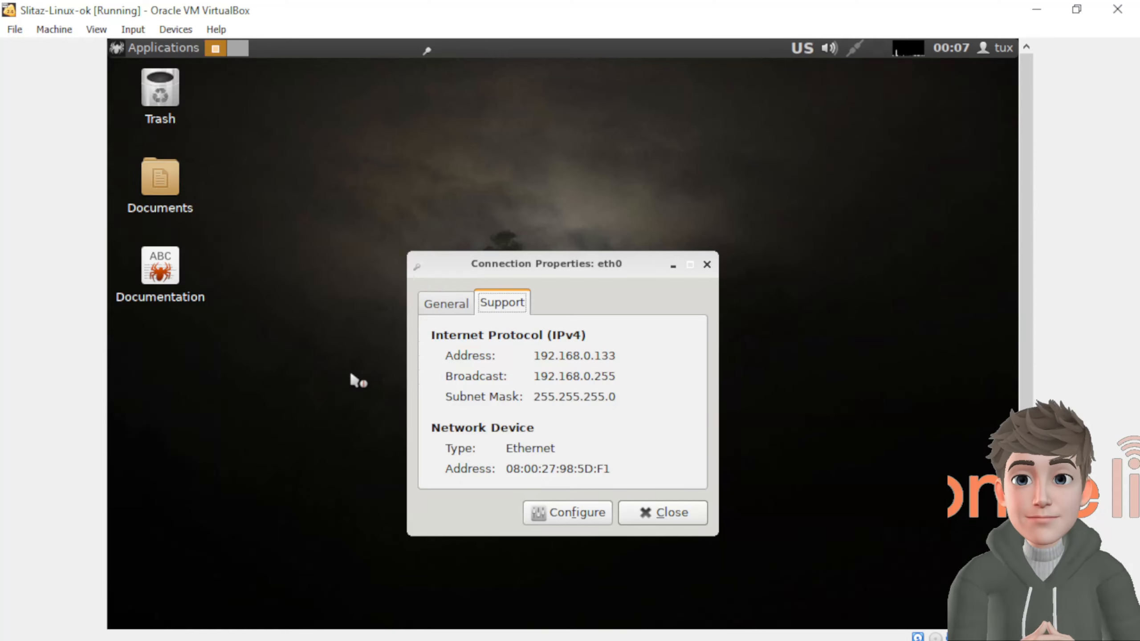
Bring win-xp-lite forward, check its IP address in the Local Area Connection support details, and return to the Slitaz terminal
mouse_move(835, 639)
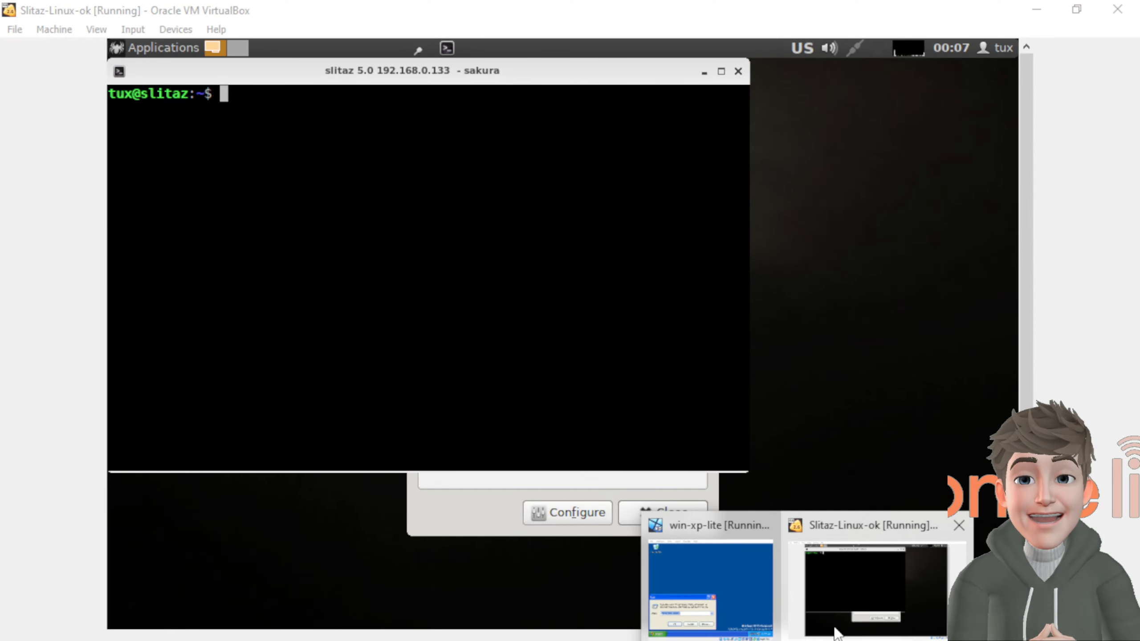
click(727, 566)
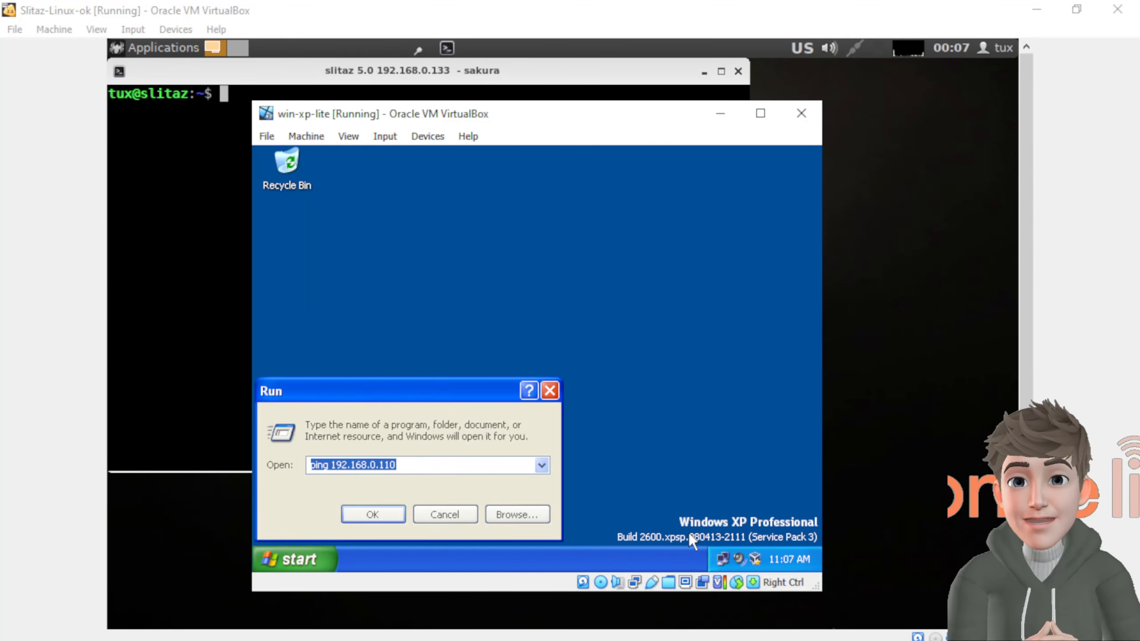
double_click(722, 559)
click(462, 200)
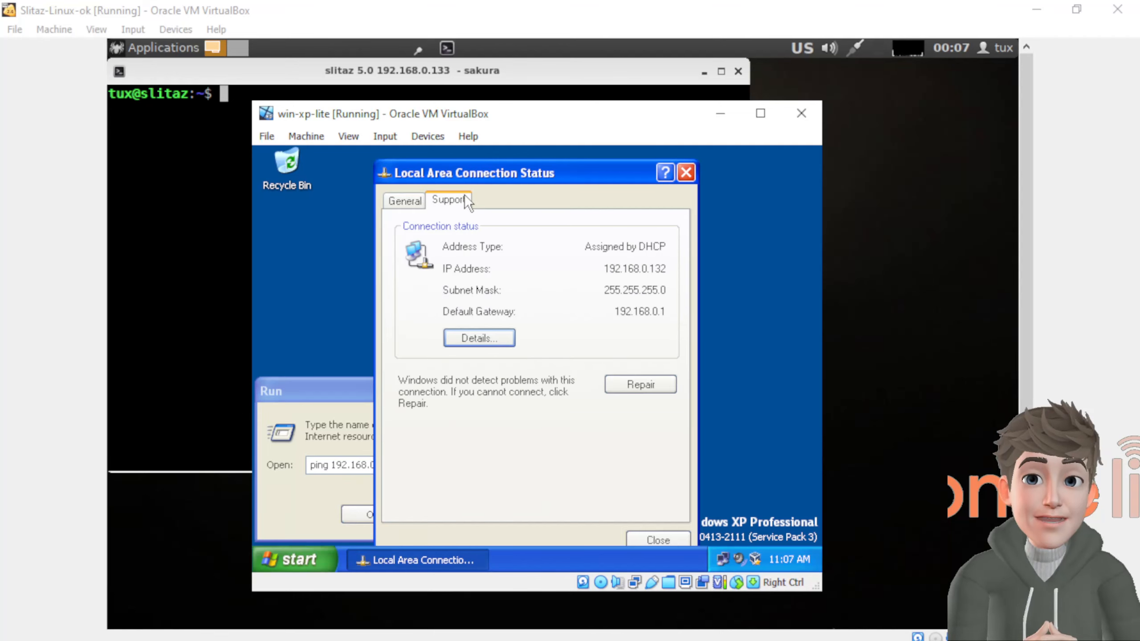
click(225, 234)
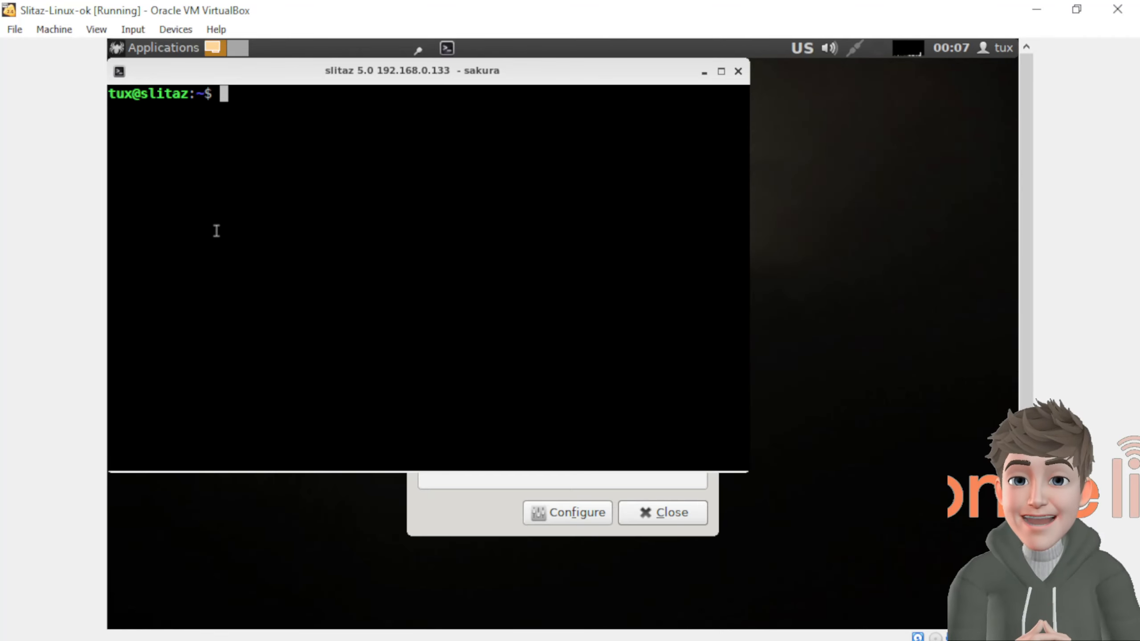
Ping the Windows XP guest at 192.168.0.132 from the Slitaz terminal
text(pi)
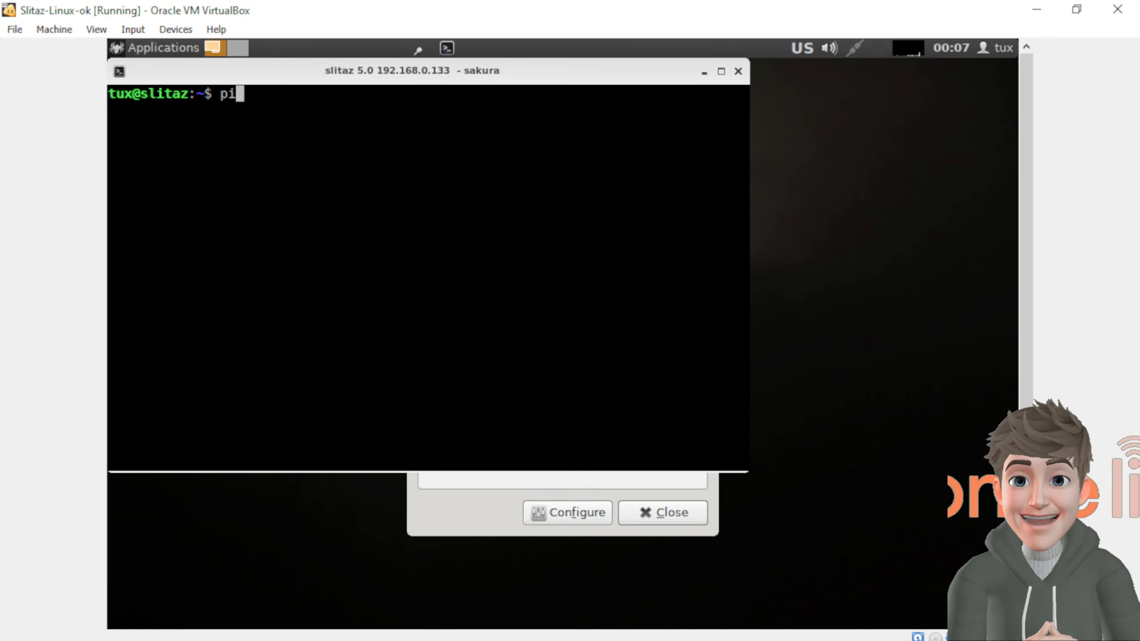
text(ng 192)
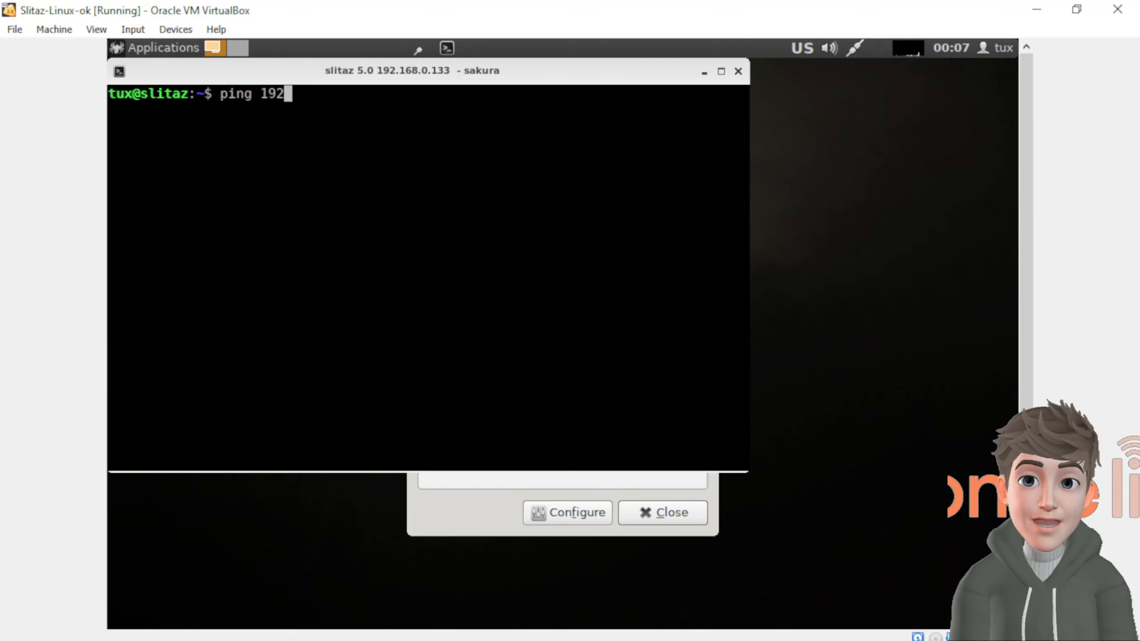
text(.168.0.1)
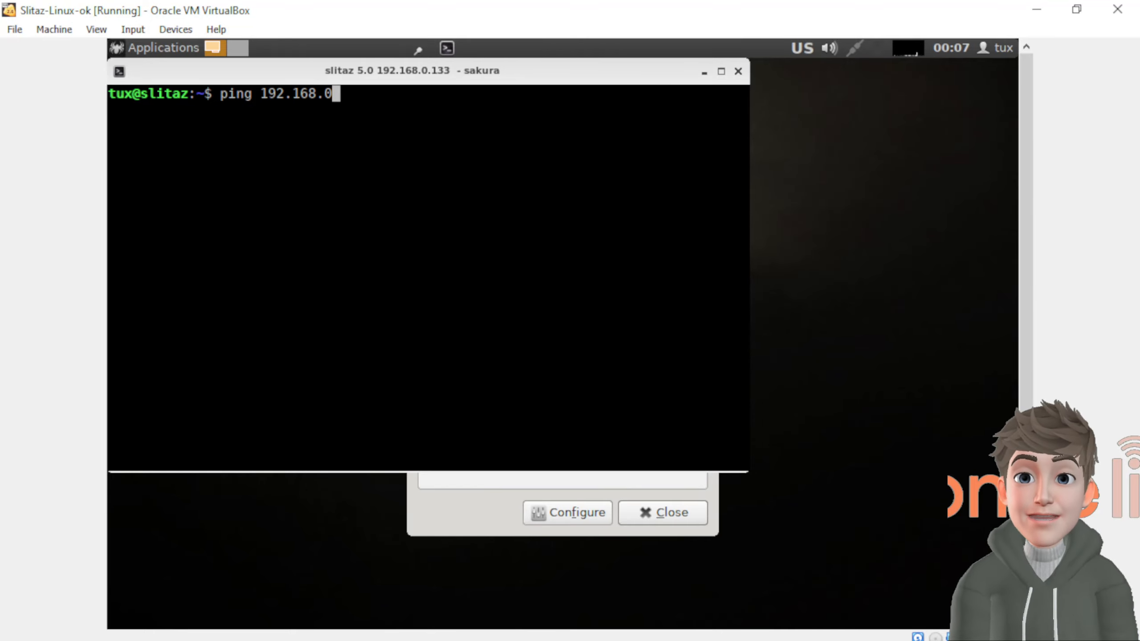
text(32)
key(Return)
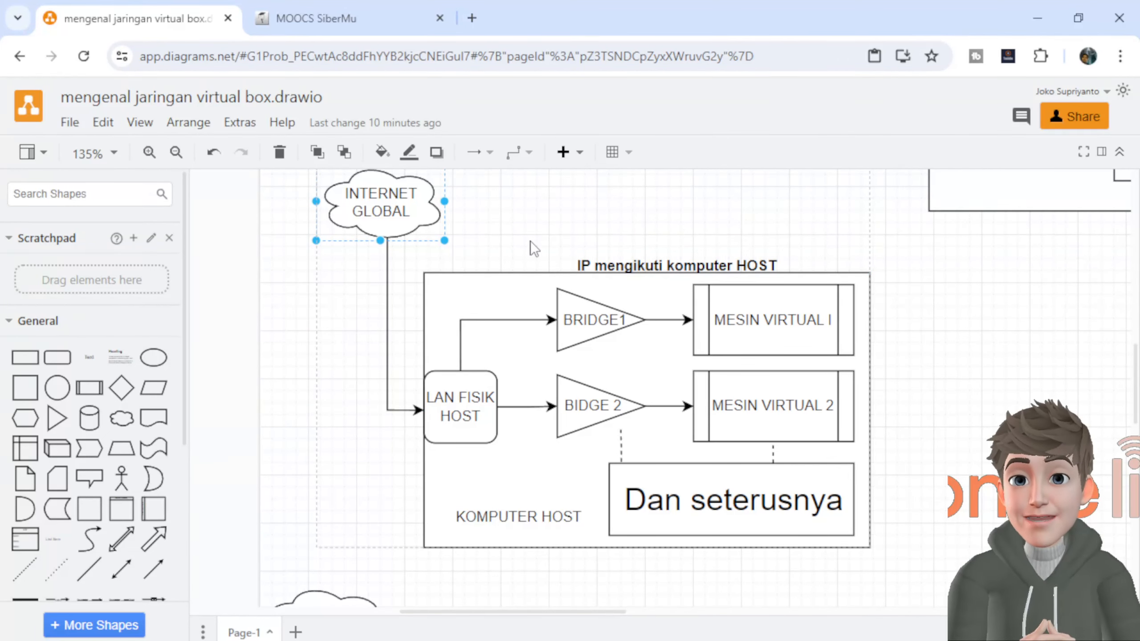
Switch to the host's web browser, reload the MOOCS SiberMu page to test internet access, and minimise the browser
mouse_move(746, 637)
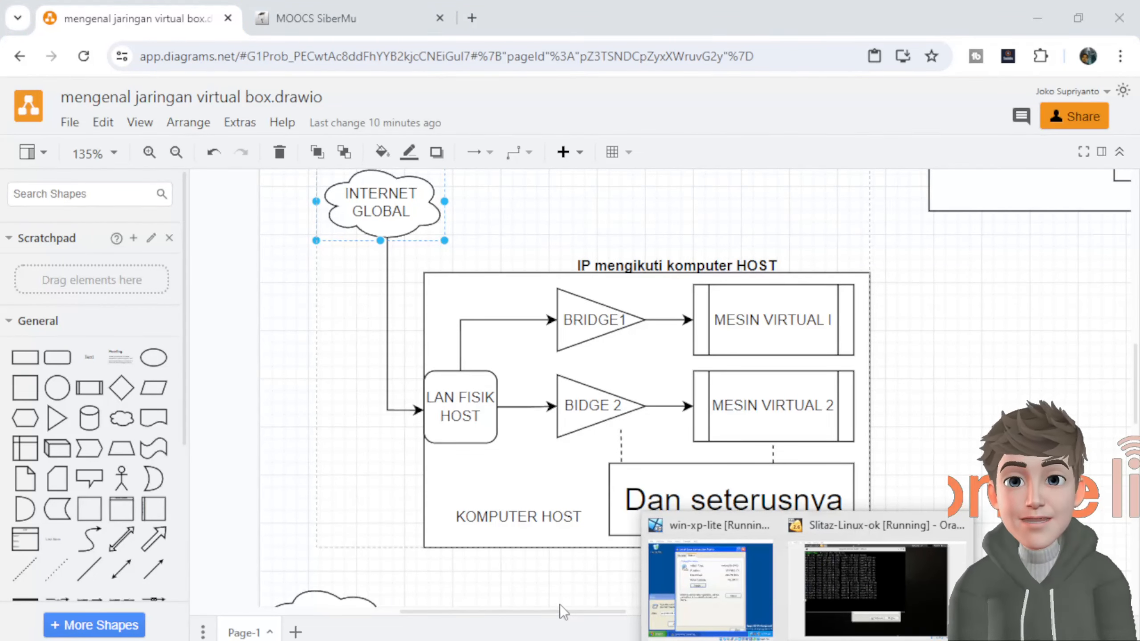
click(361, 22)
click(83, 60)
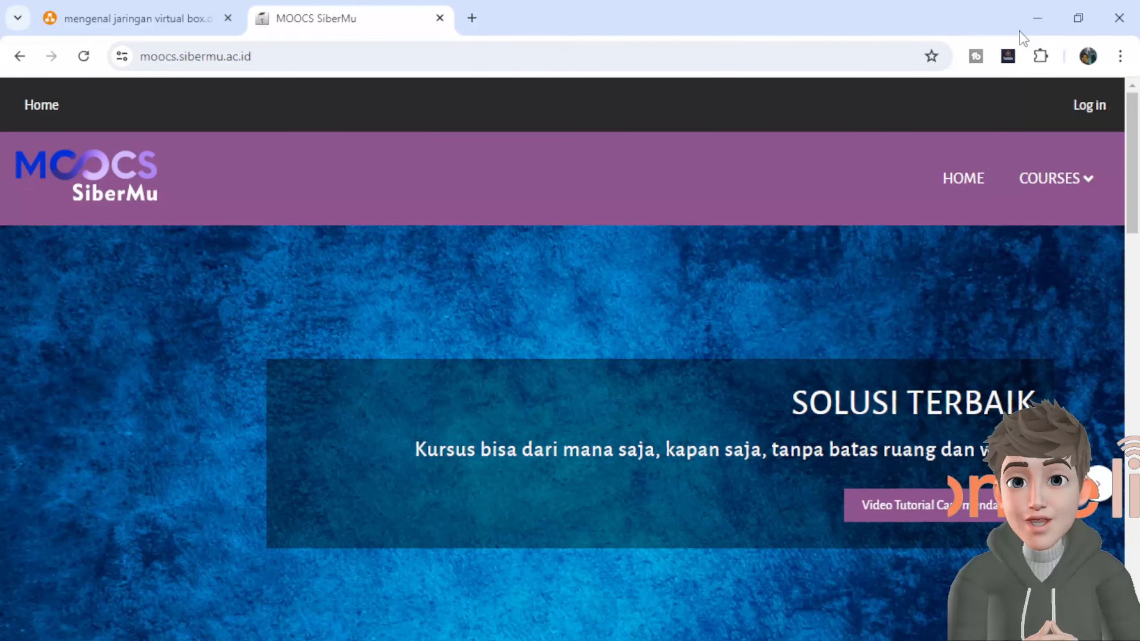
click(1030, 23)
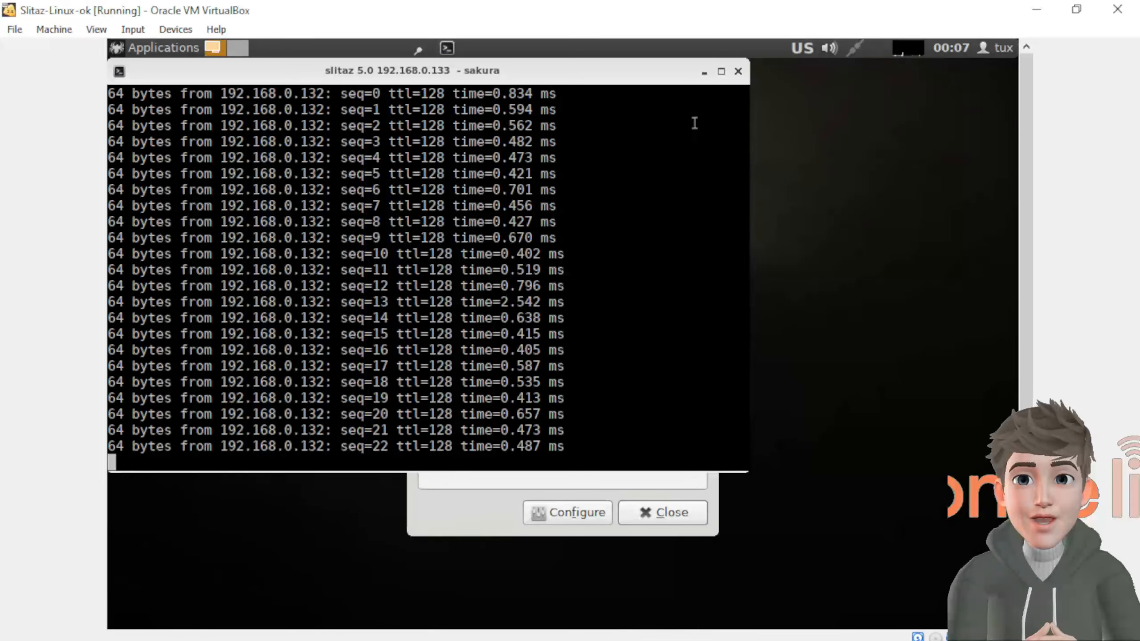
Close the Sakura terminal with its running ping, and dismiss the connection status and Run dialogs in win-xp-lite
click(739, 71)
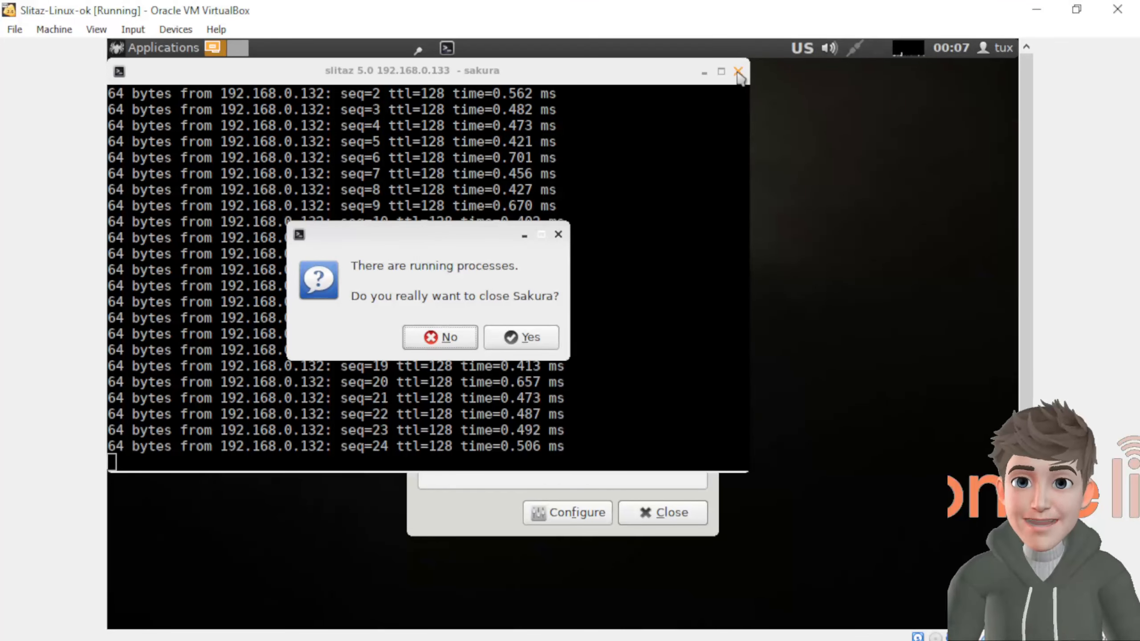
click(538, 330)
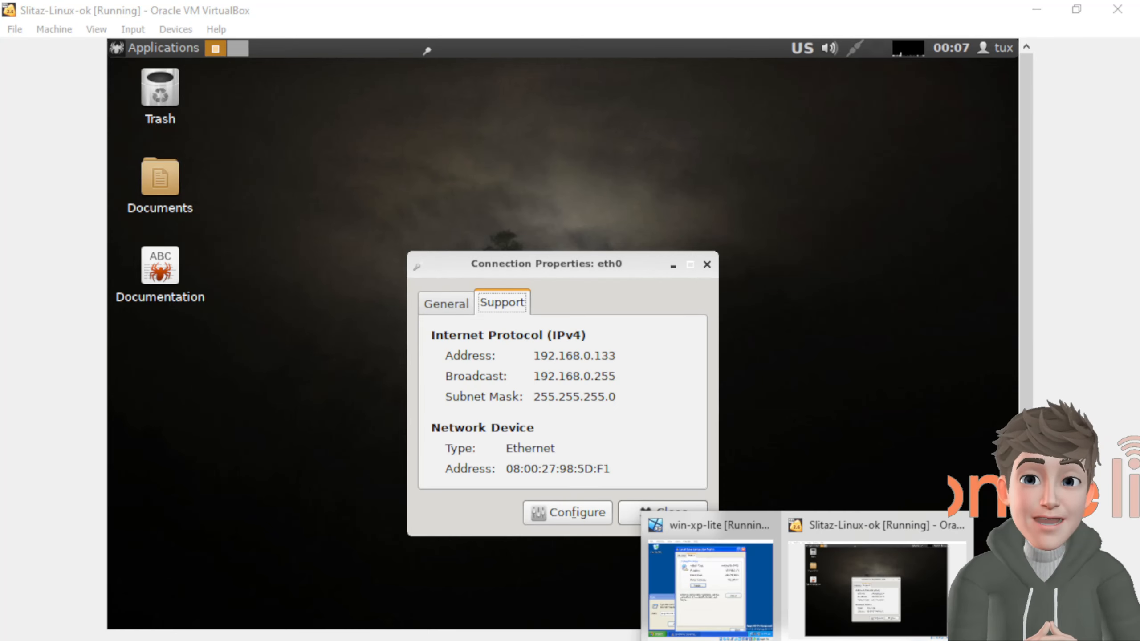
click(735, 613)
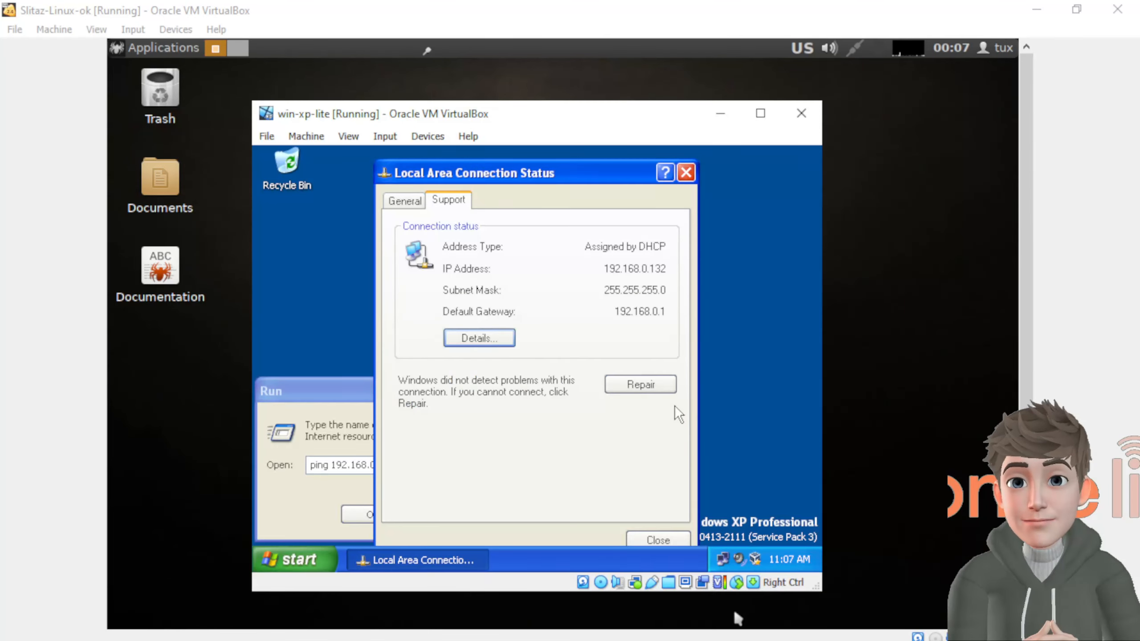
click(686, 172)
click(470, 514)
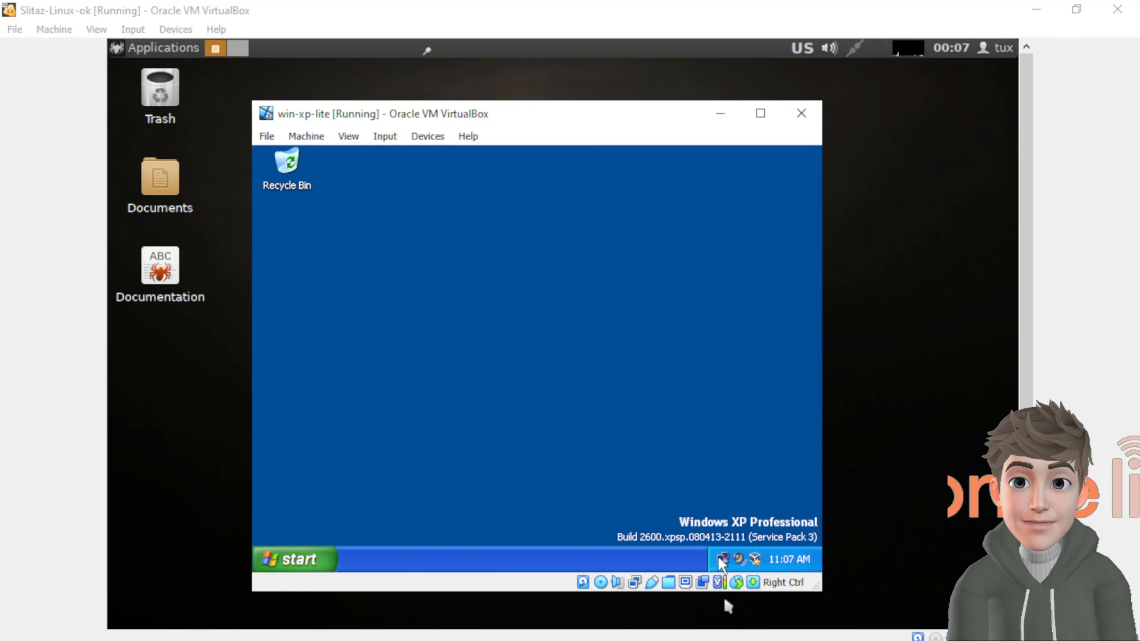
Inspect the IP address, subnet mask, gateway, DHCP and DNS entries in win-xp-lite's Network Connection Details, and close the details
click(723, 559)
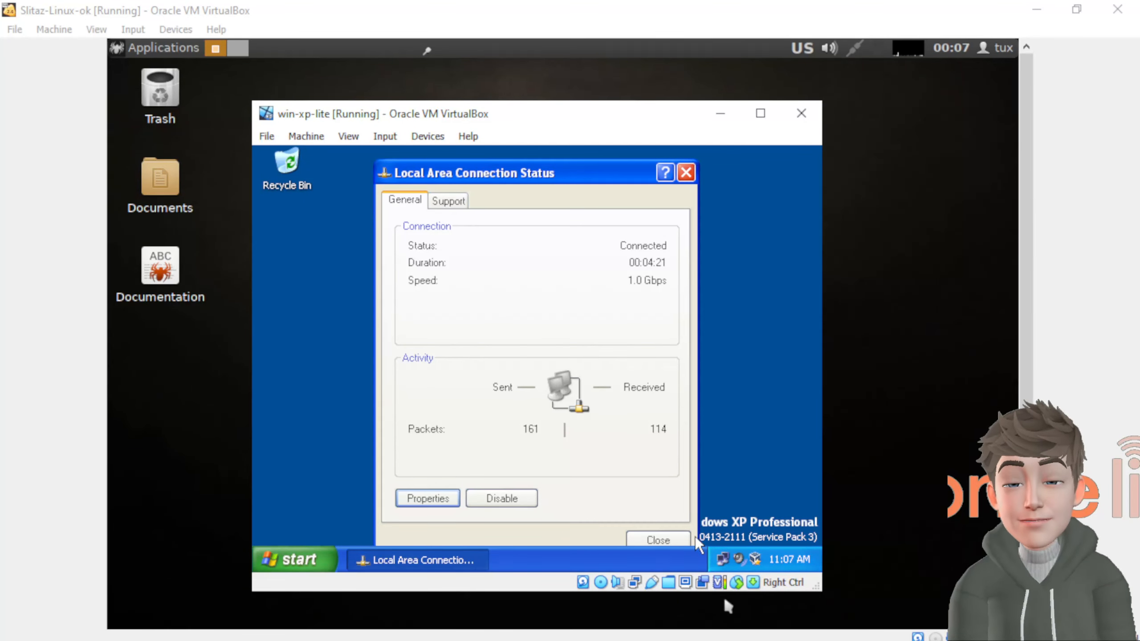
click(449, 201)
click(486, 340)
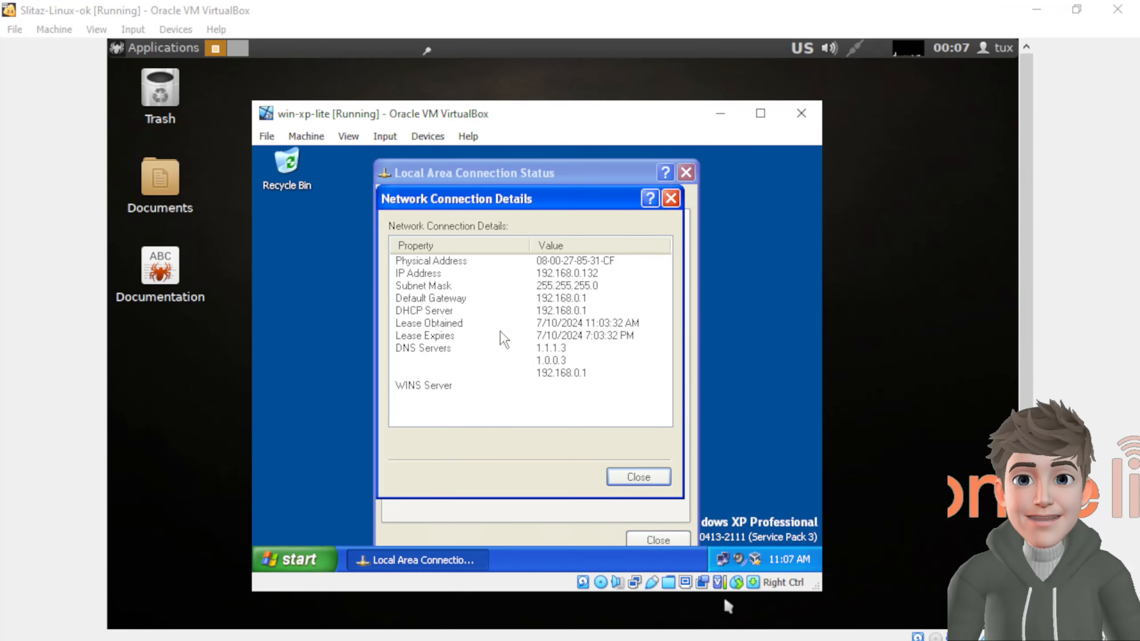
click(453, 278)
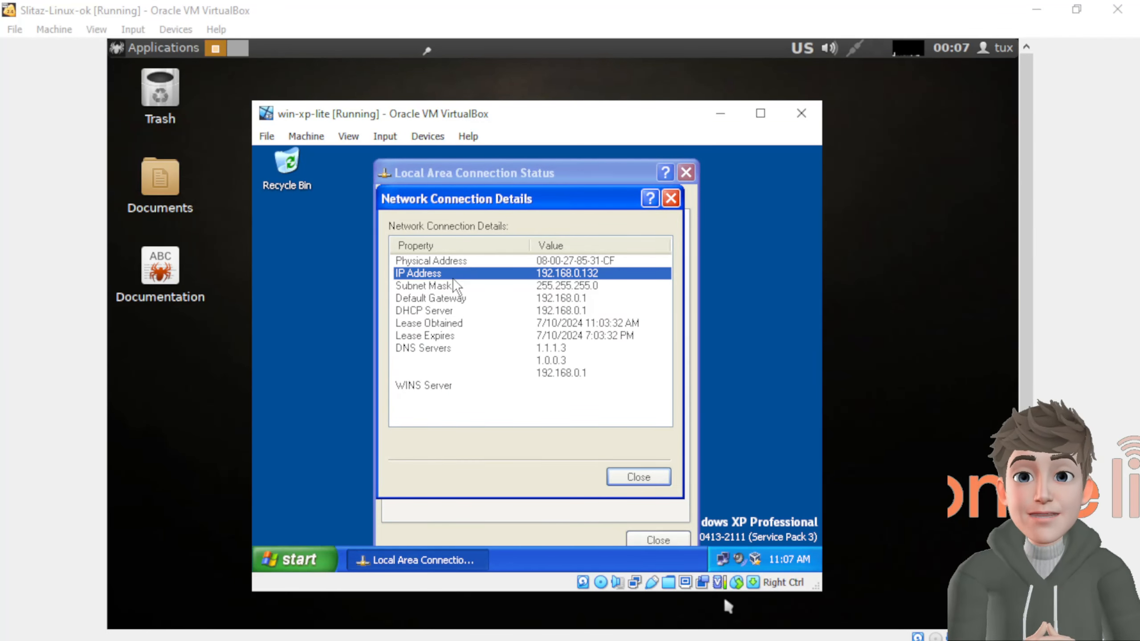
click(454, 285)
click(458, 297)
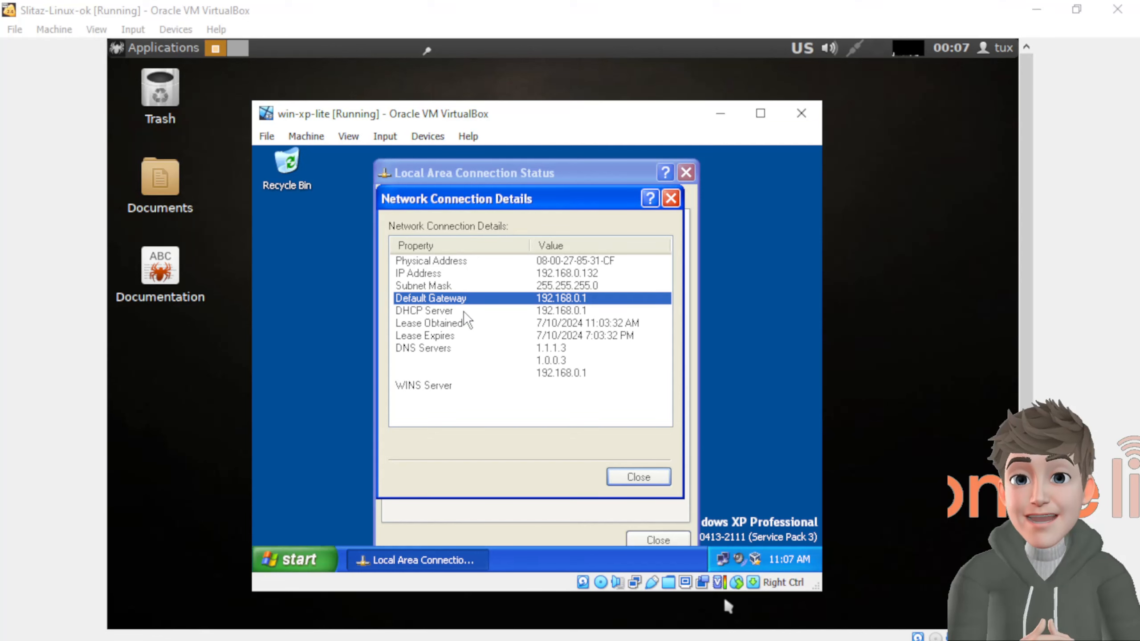
click(463, 312)
click(467, 350)
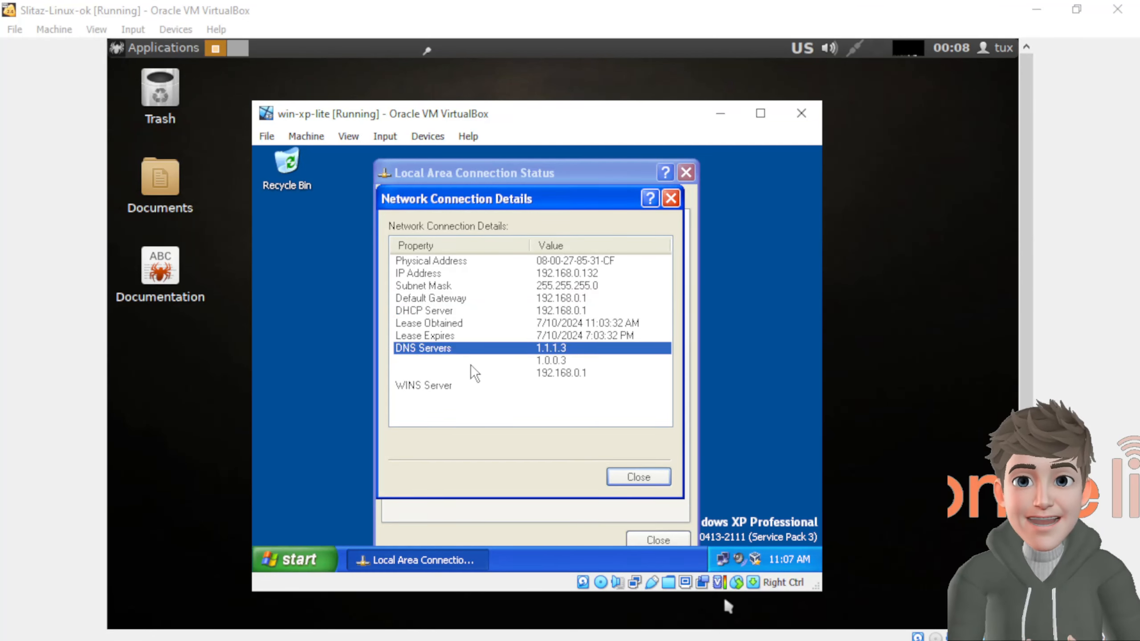
click(470, 361)
click(671, 199)
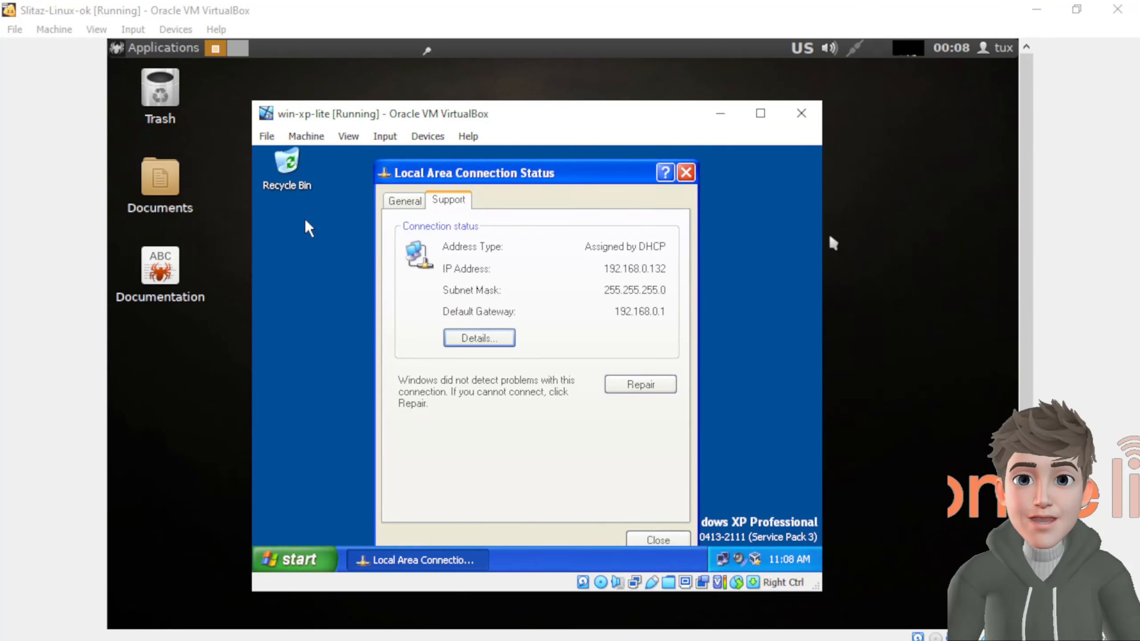
Launch Internet Explorer in win-xp-lite and select the current address for replacement
click(305, 559)
click(315, 233)
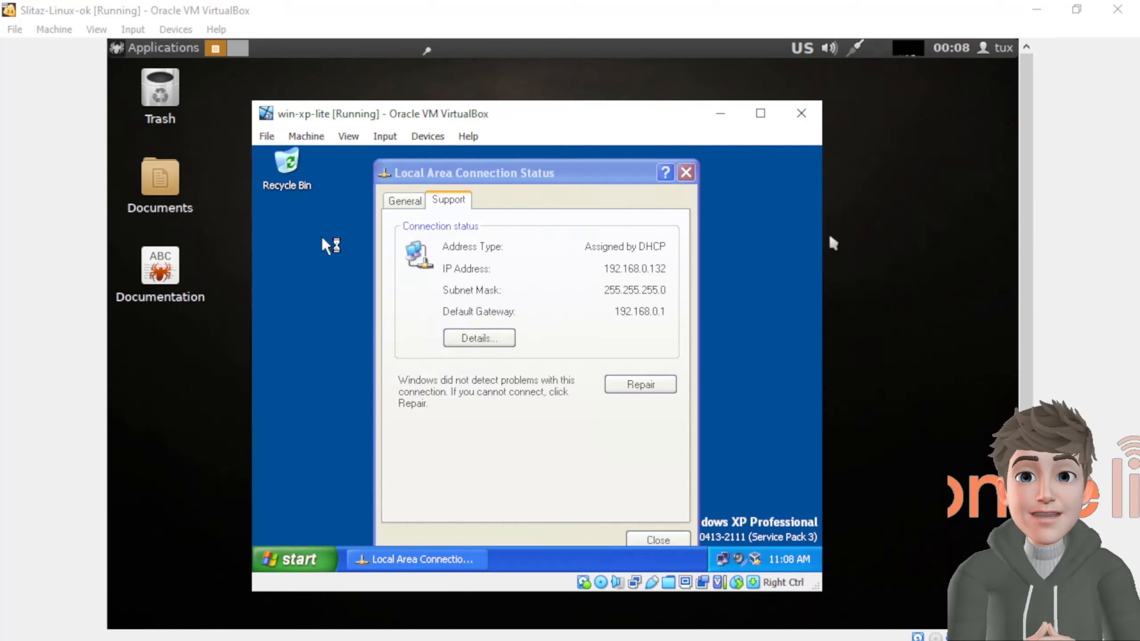
click(407, 237)
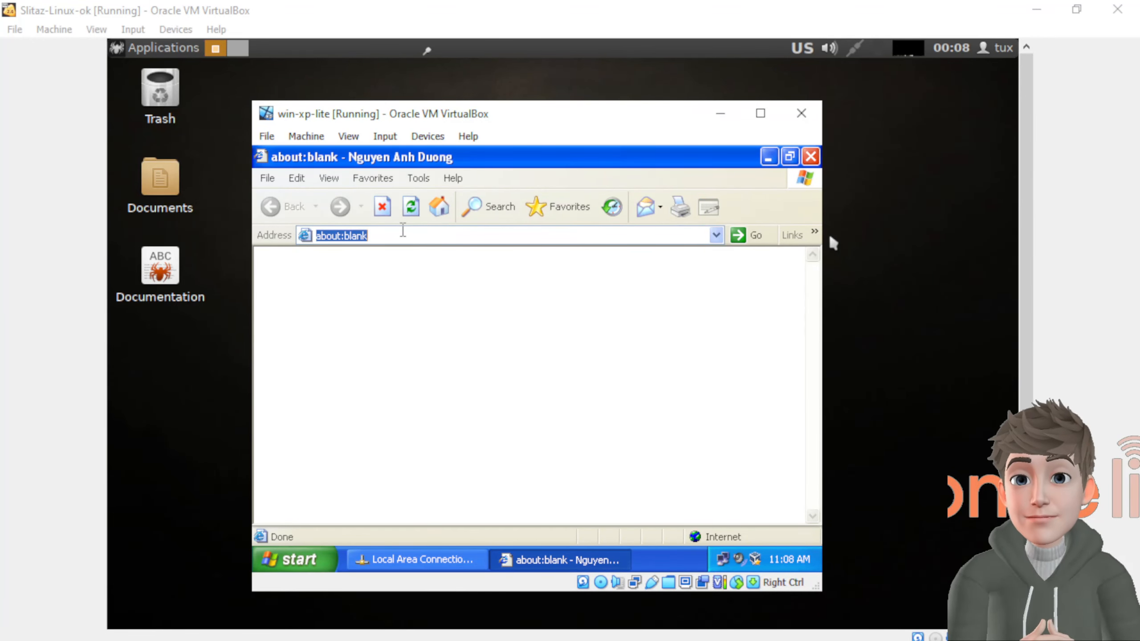
Test the Windows XP machine's internet access by loading google.com in its browser, and close the browser
text(google)
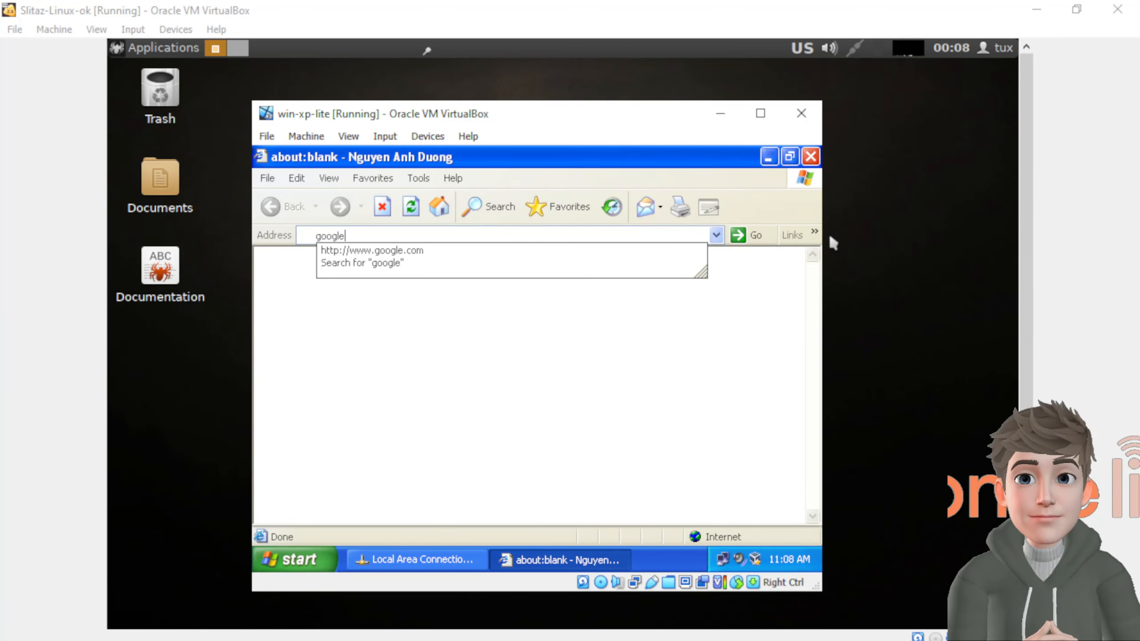
text(.com)
key(Return)
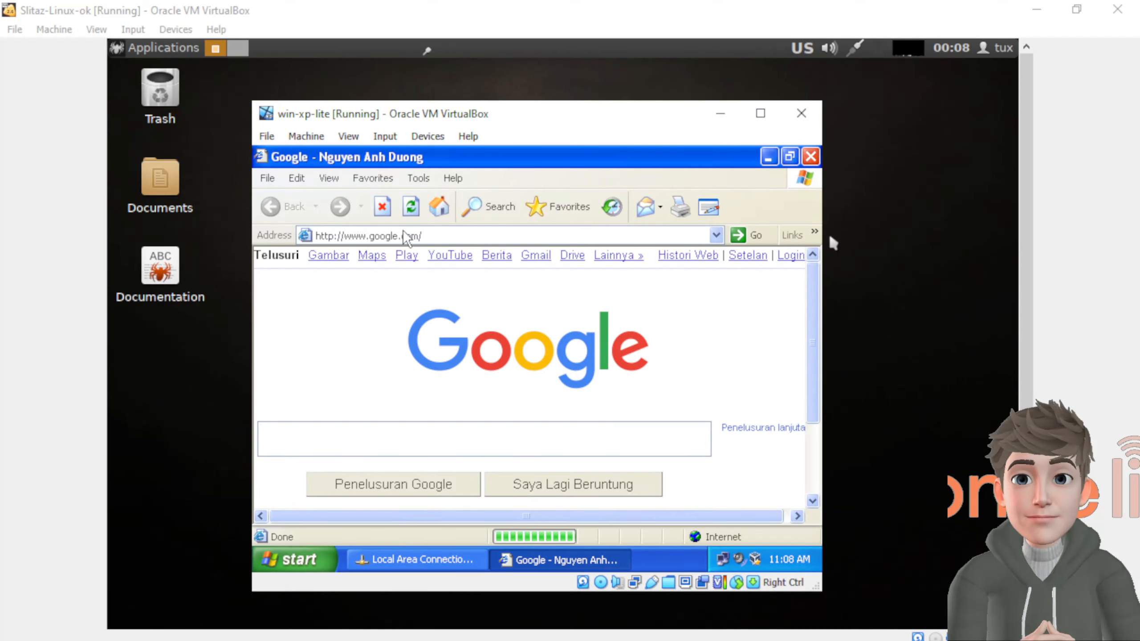
click(811, 157)
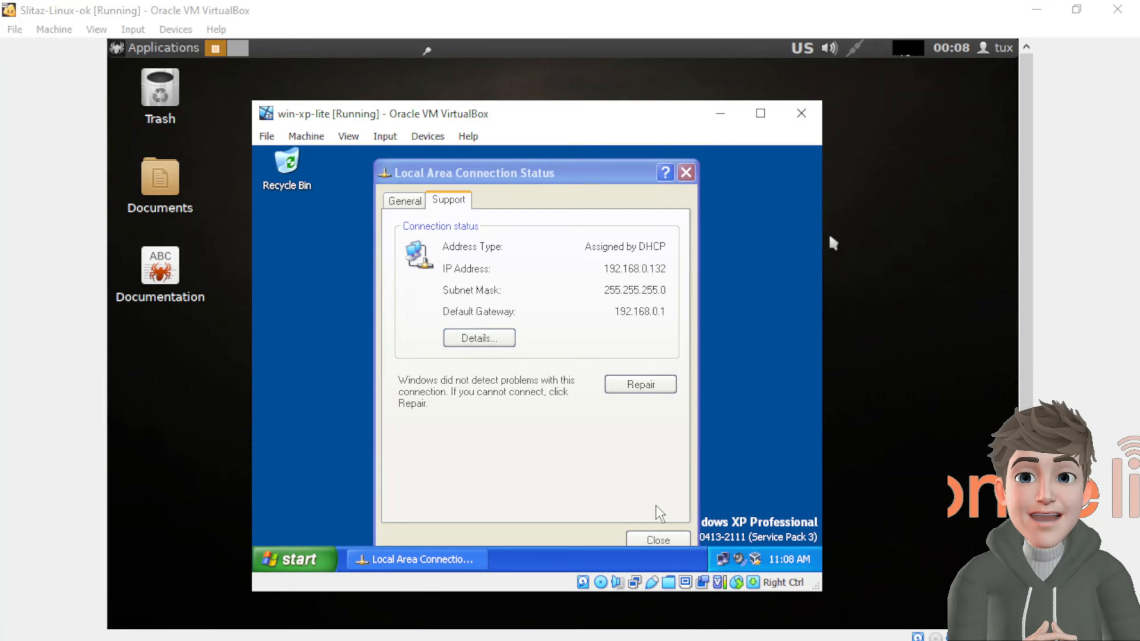
Examine the Internet Protocol (TCP/IP) address settings of the Windows XP local area connection and close all its dialogs
click(397, 208)
click(436, 493)
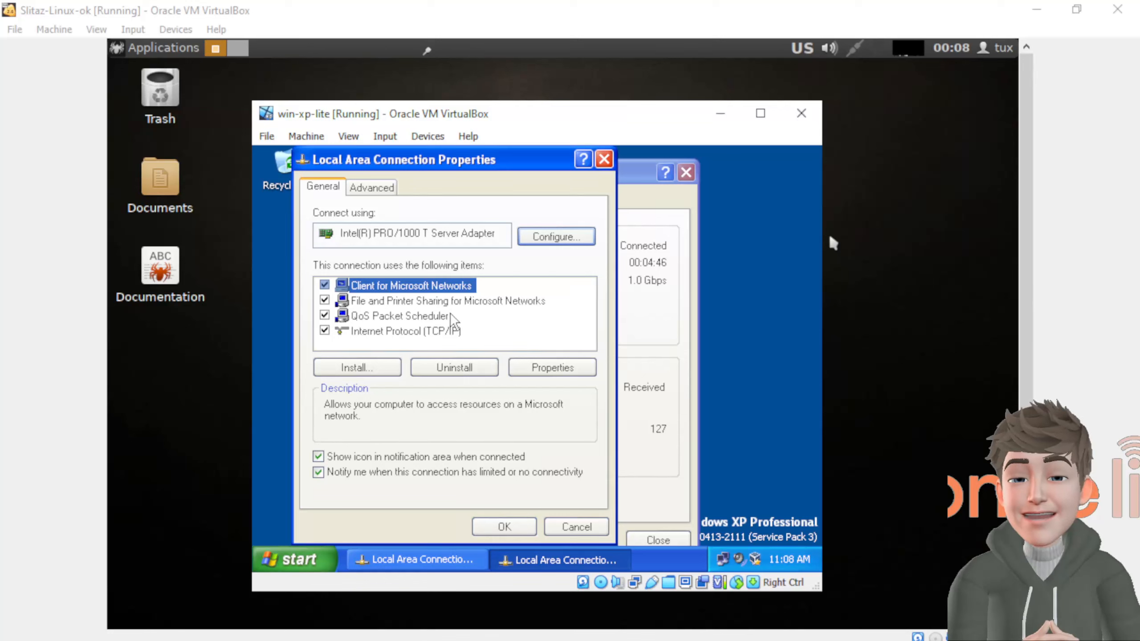
double_click(437, 330)
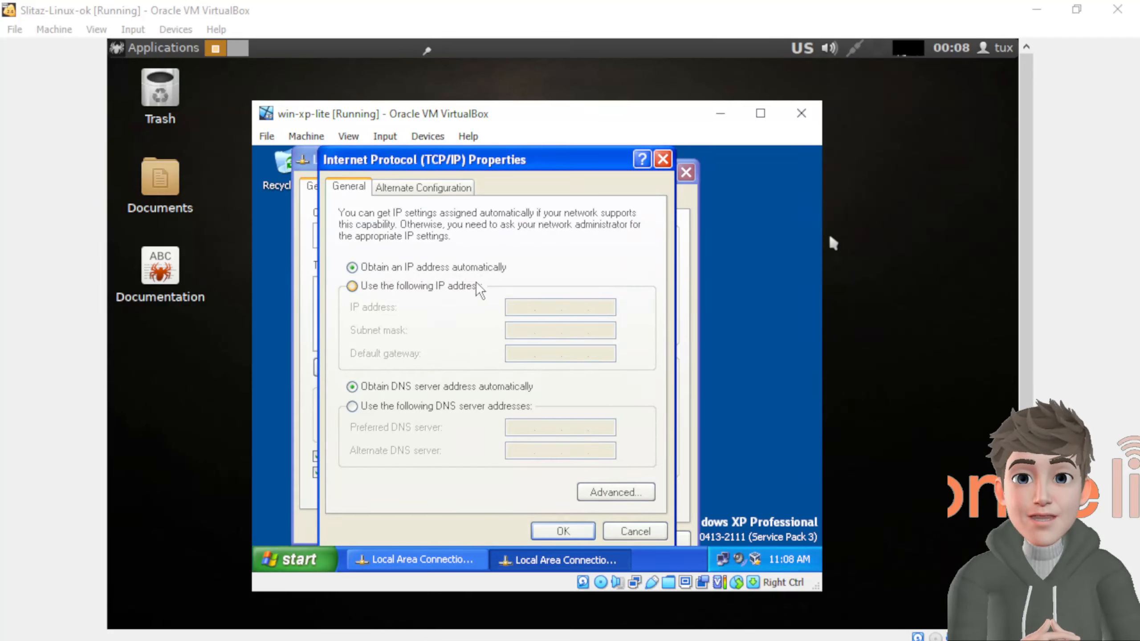
click(664, 161)
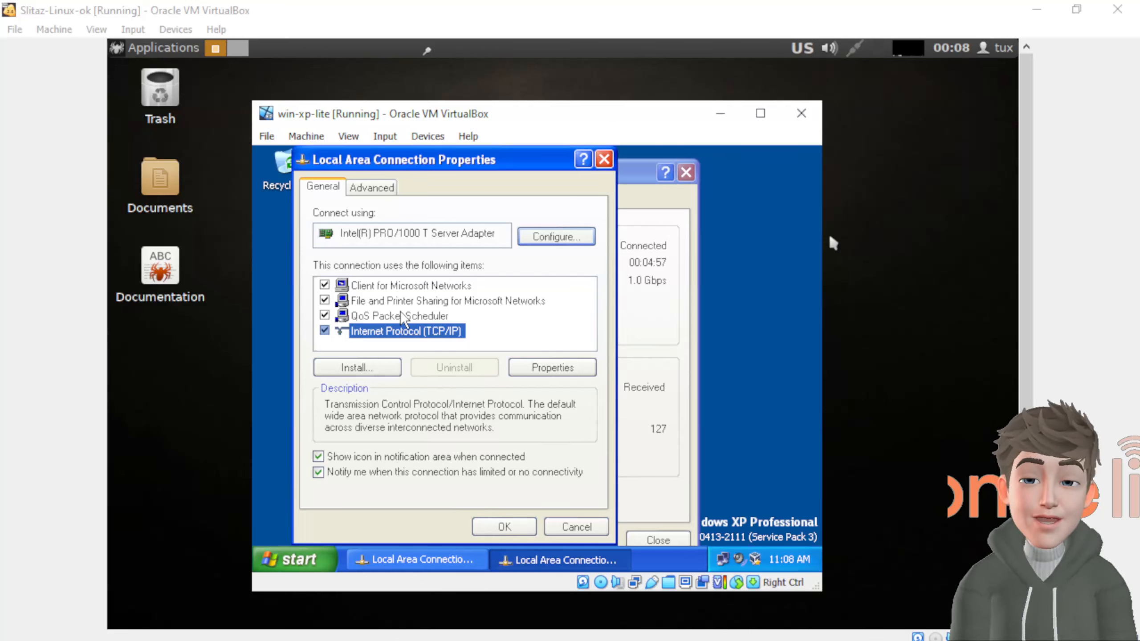
double_click(419, 330)
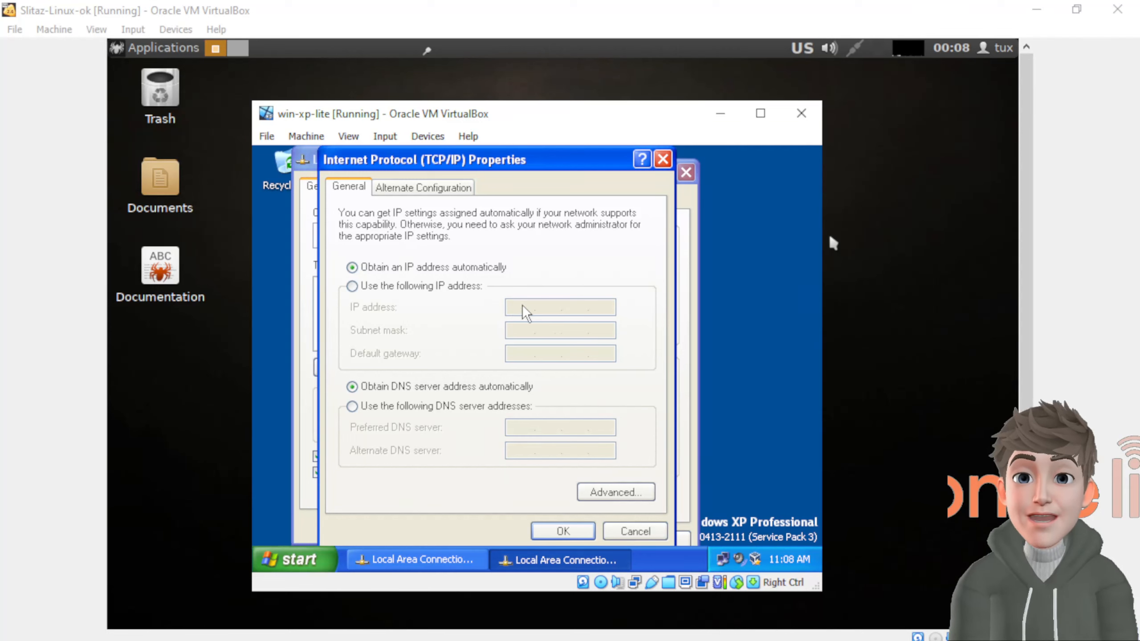
click(663, 159)
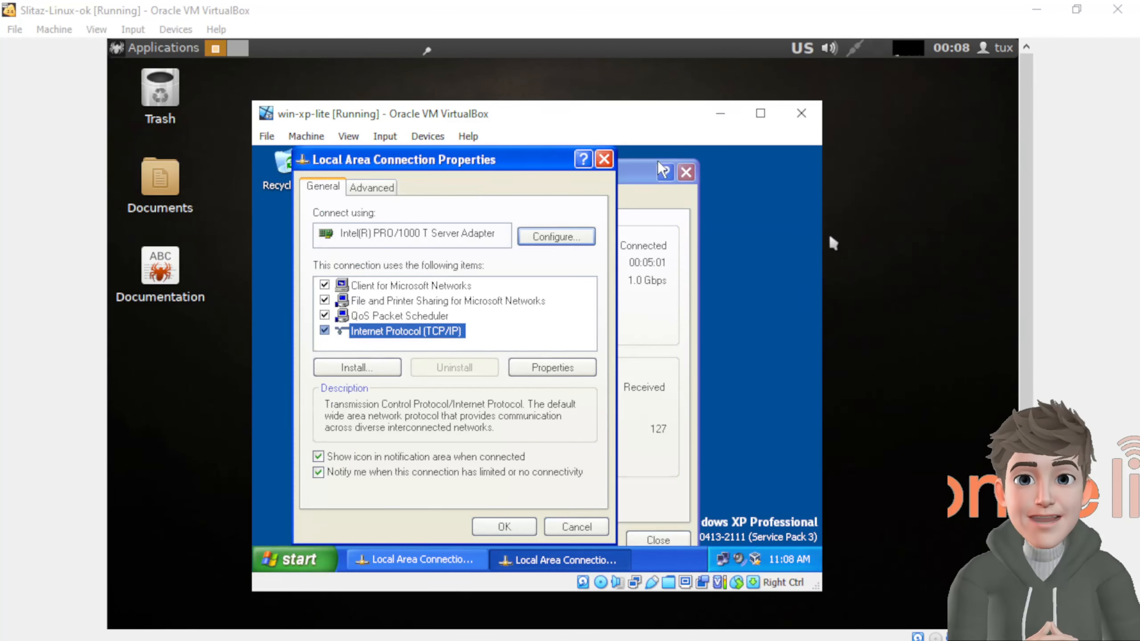
click(607, 160)
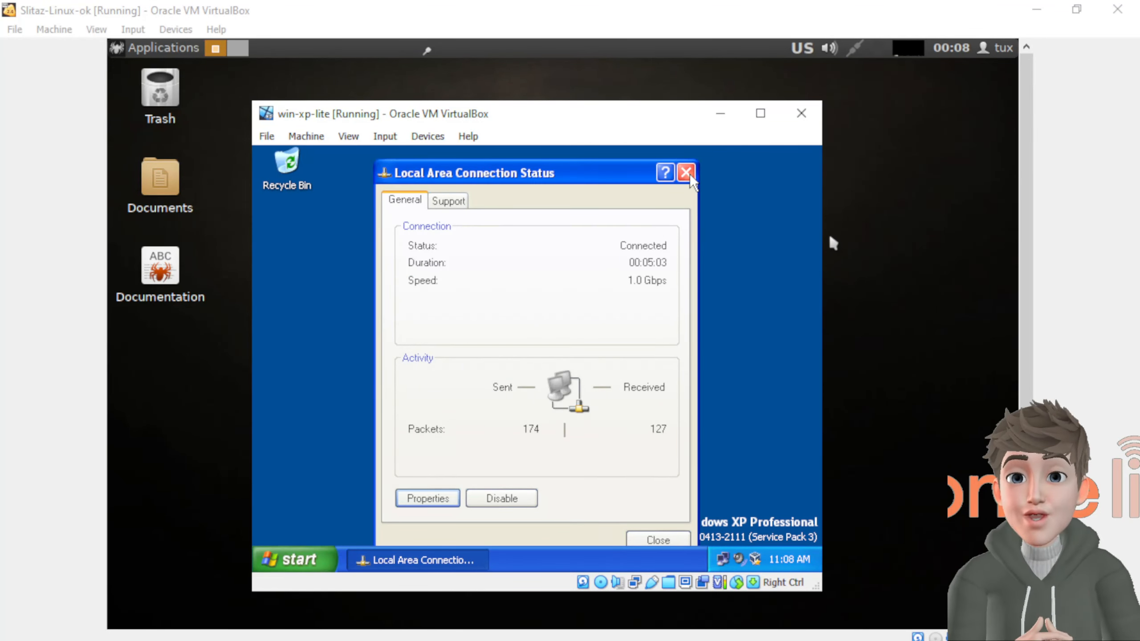
click(687, 173)
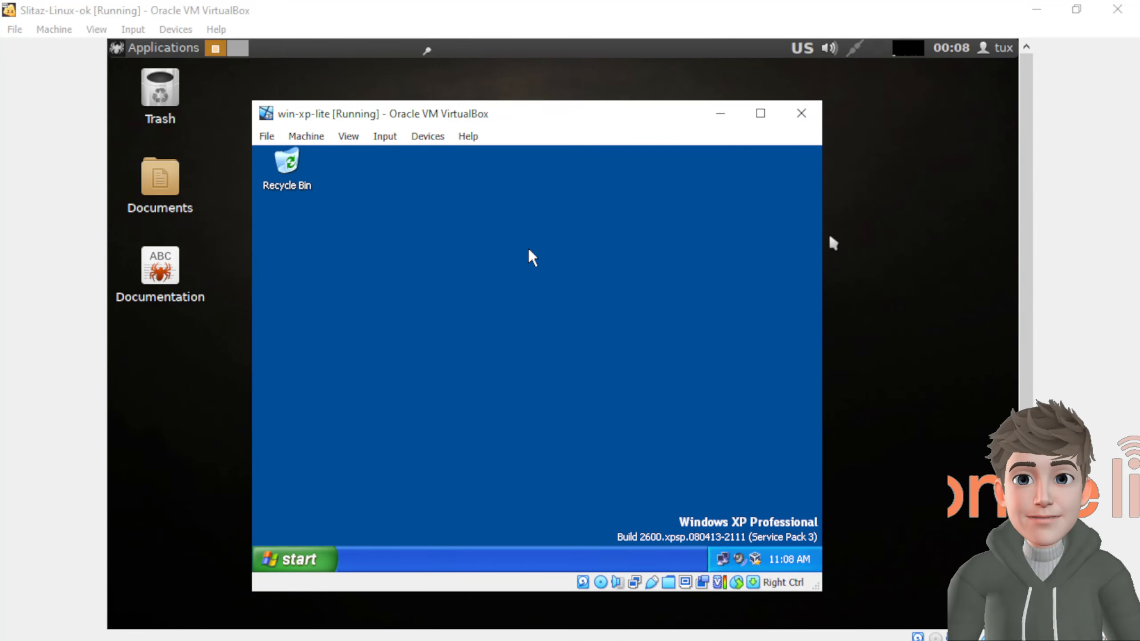
click(317, 566)
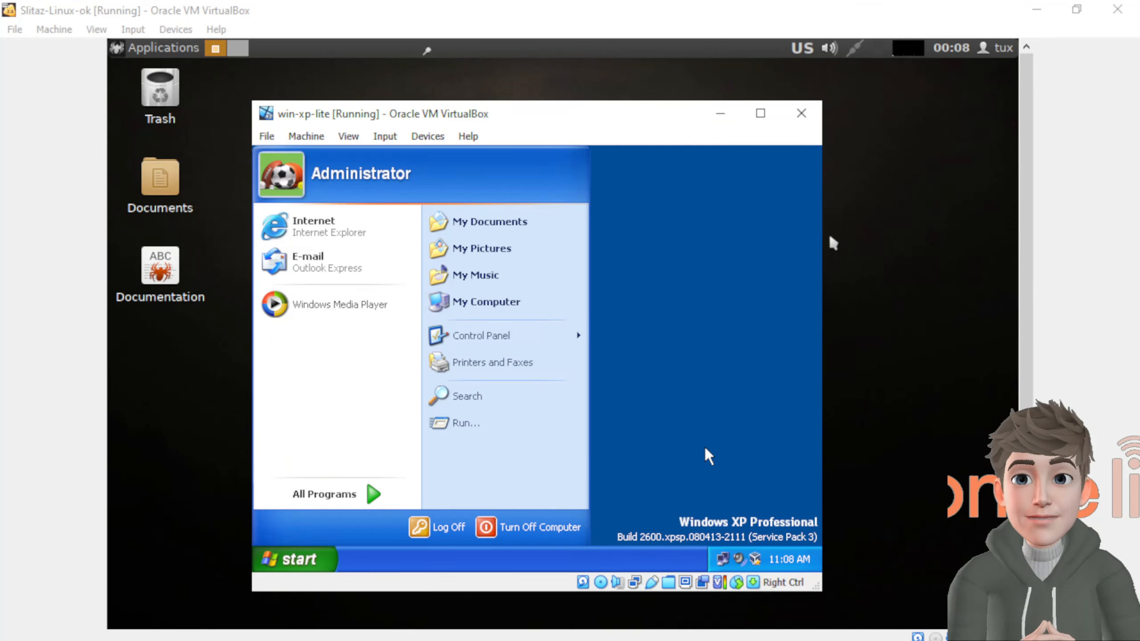
click(728, 403)
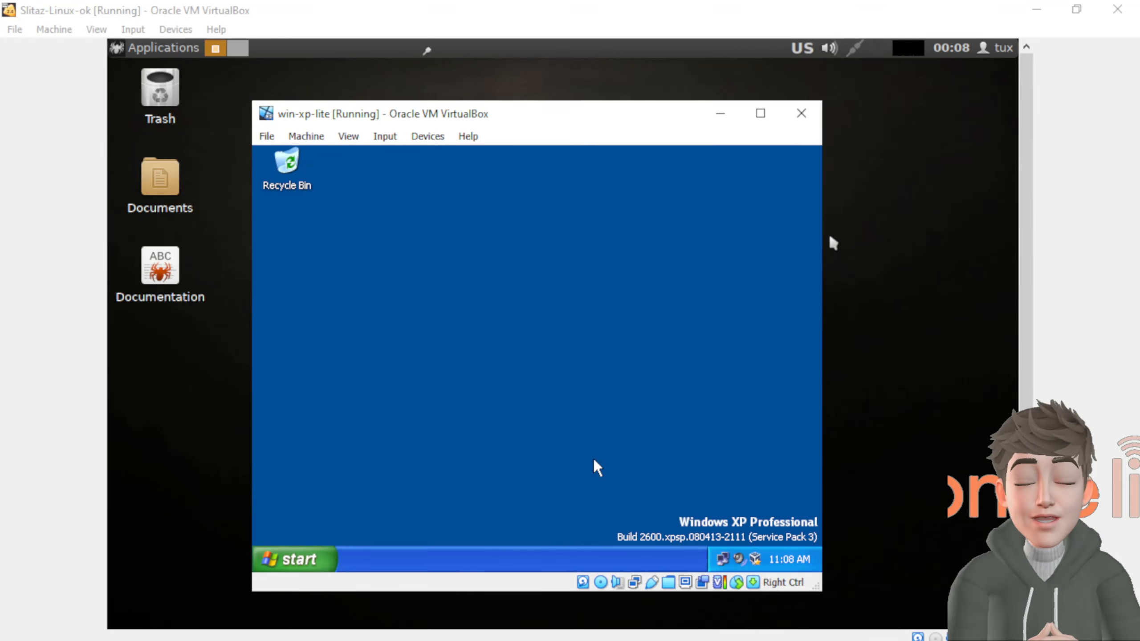
Check the IP address details of the Windows XP local area connection and close its status window
double_click(722, 559)
click(447, 201)
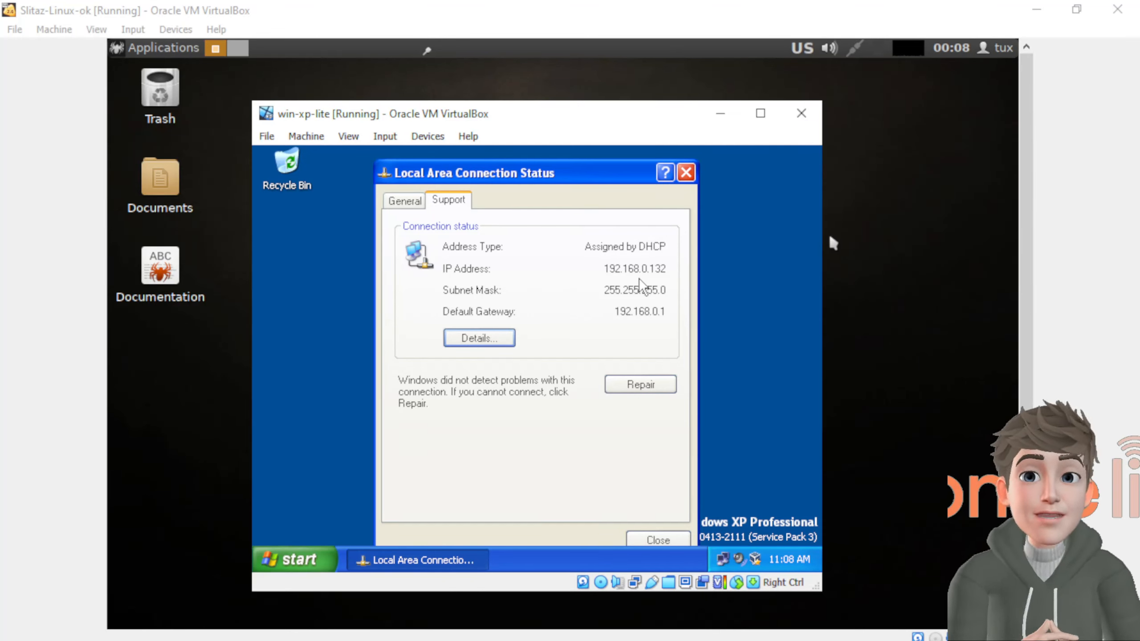
click(686, 173)
Switch to the Slitaz-Linux-ok machine, closing its eth0 connection properties and launching its web browser
click(879, 242)
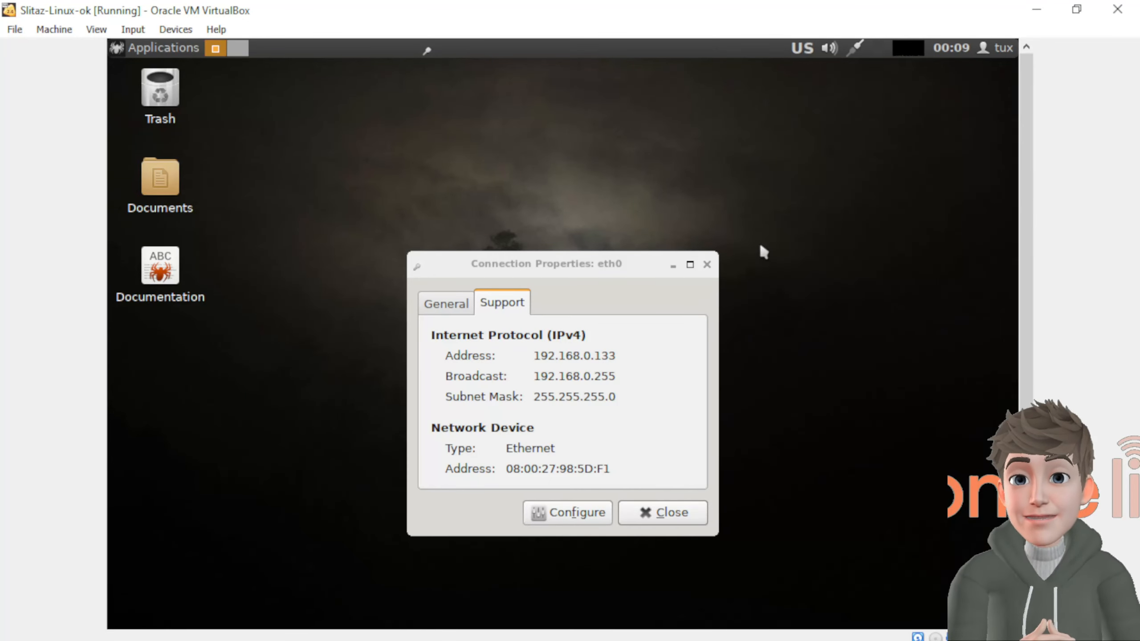
click(708, 265)
click(163, 48)
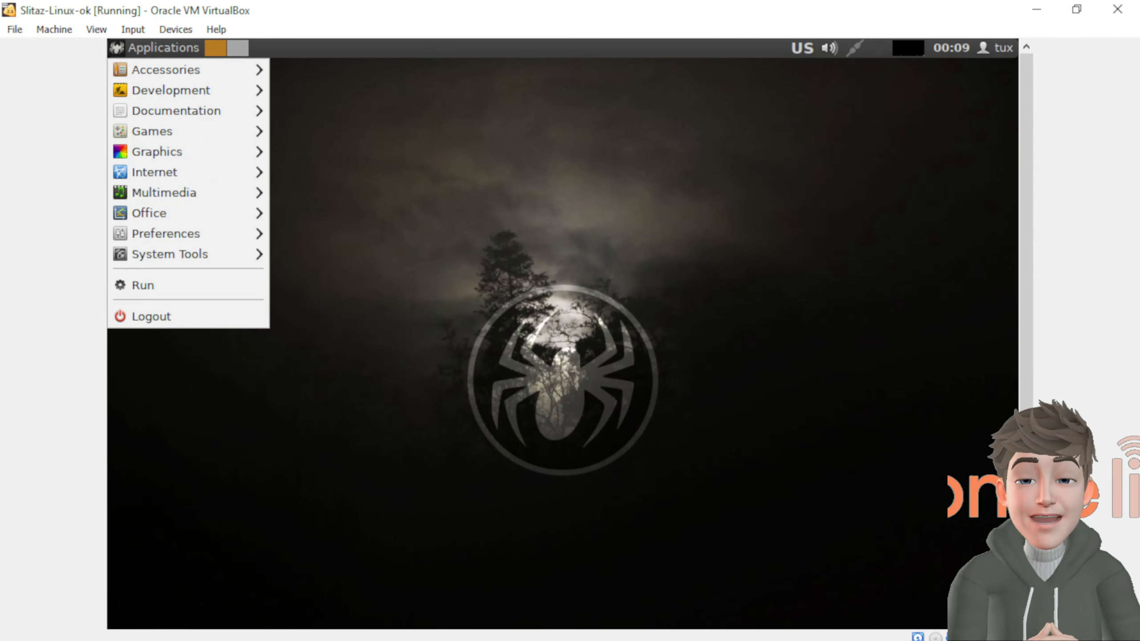
mouse_move(209, 234)
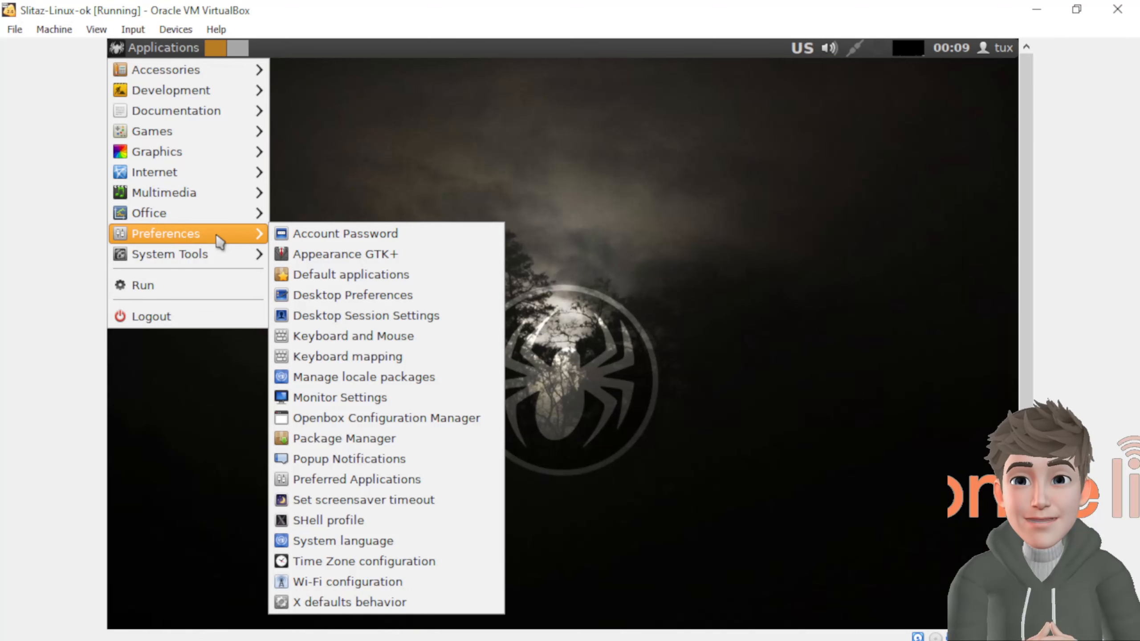
mouse_move(224, 259)
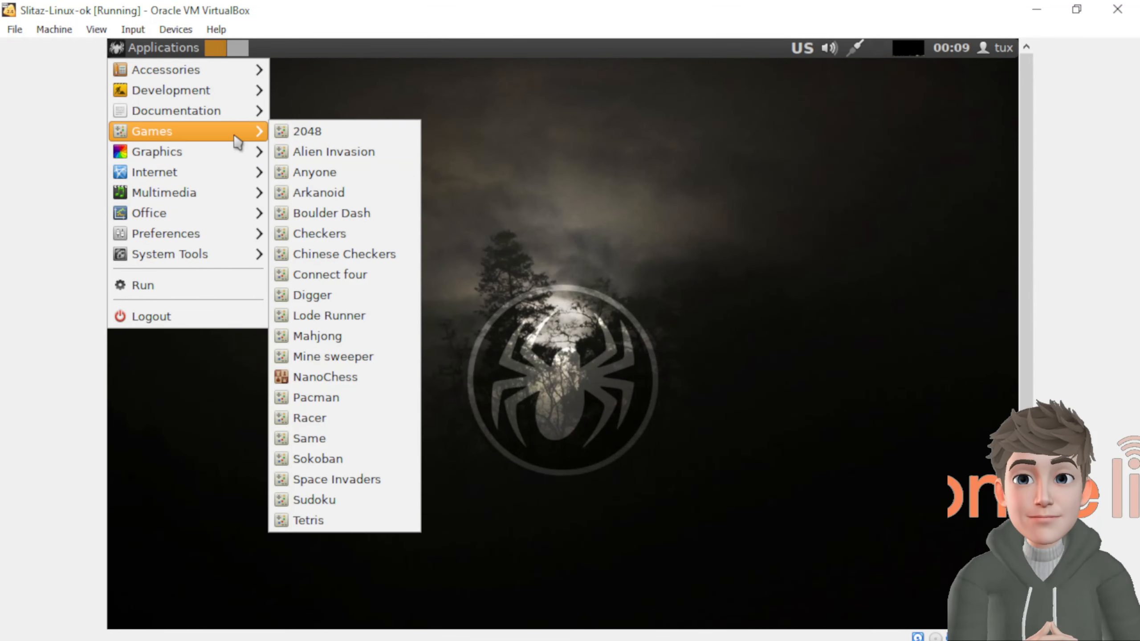
mouse_move(242, 180)
click(331, 175)
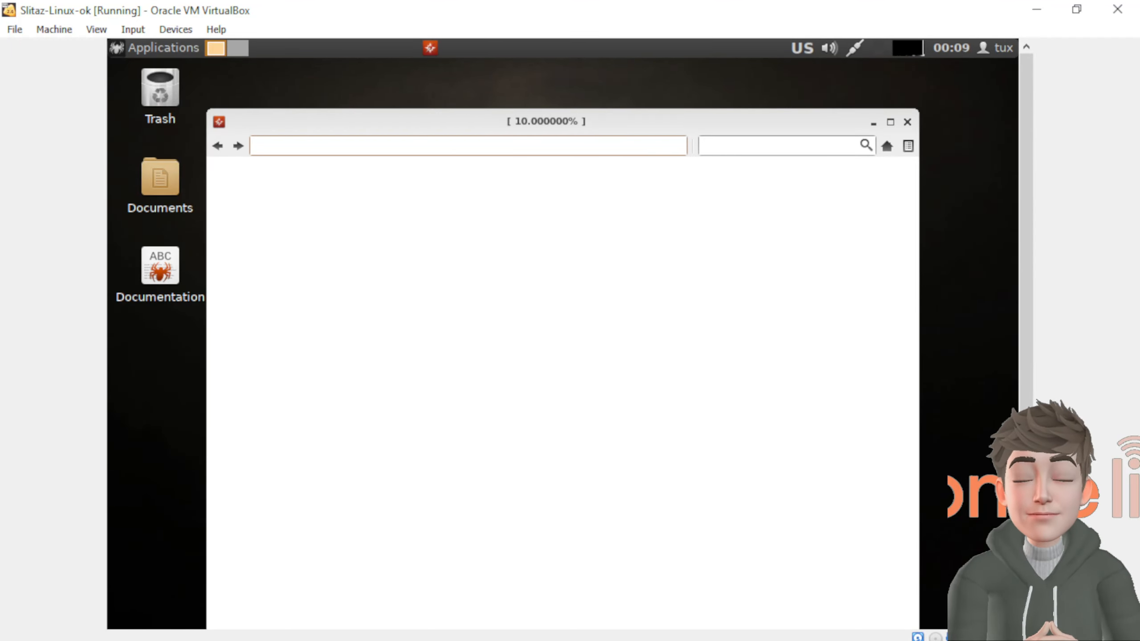
Load google.com in the SliTaz web browser to test internet access
text(google.co)
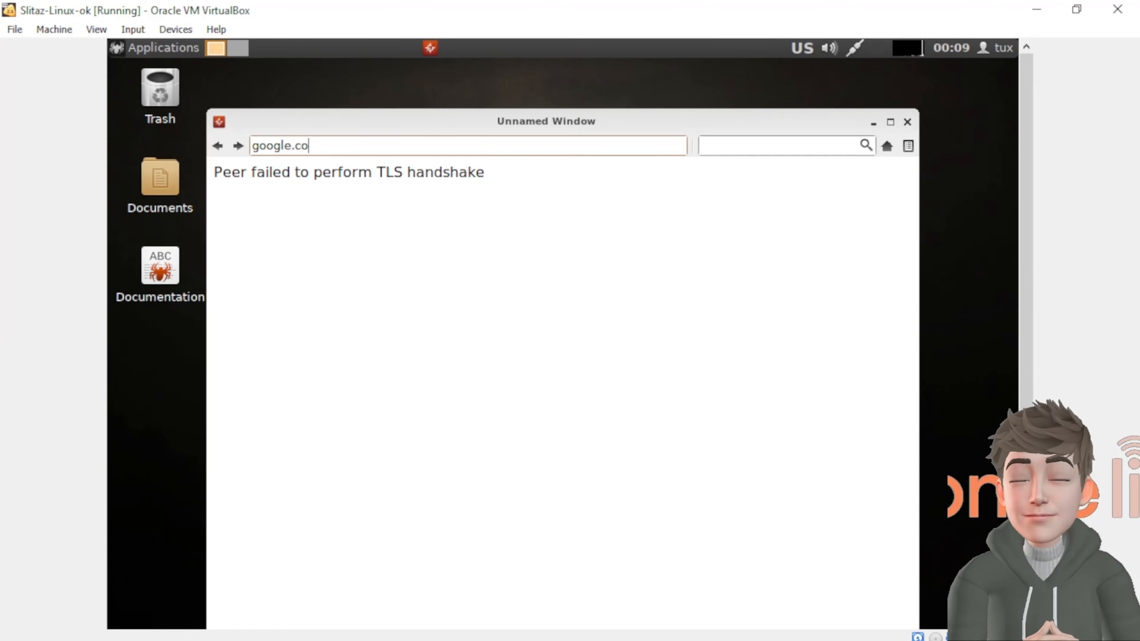
text(m)
key(Return)
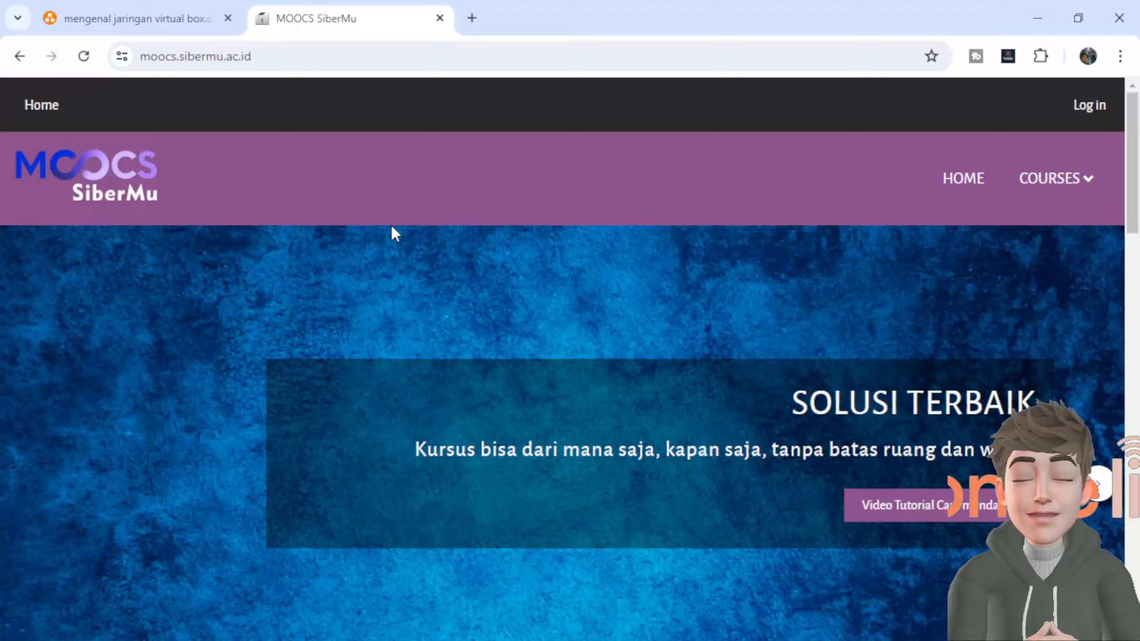
Switch to the VirtualBox network diagram in draw.io and examine the bridged section linking the host's physical LAN to the virtual machines
click(135, 25)
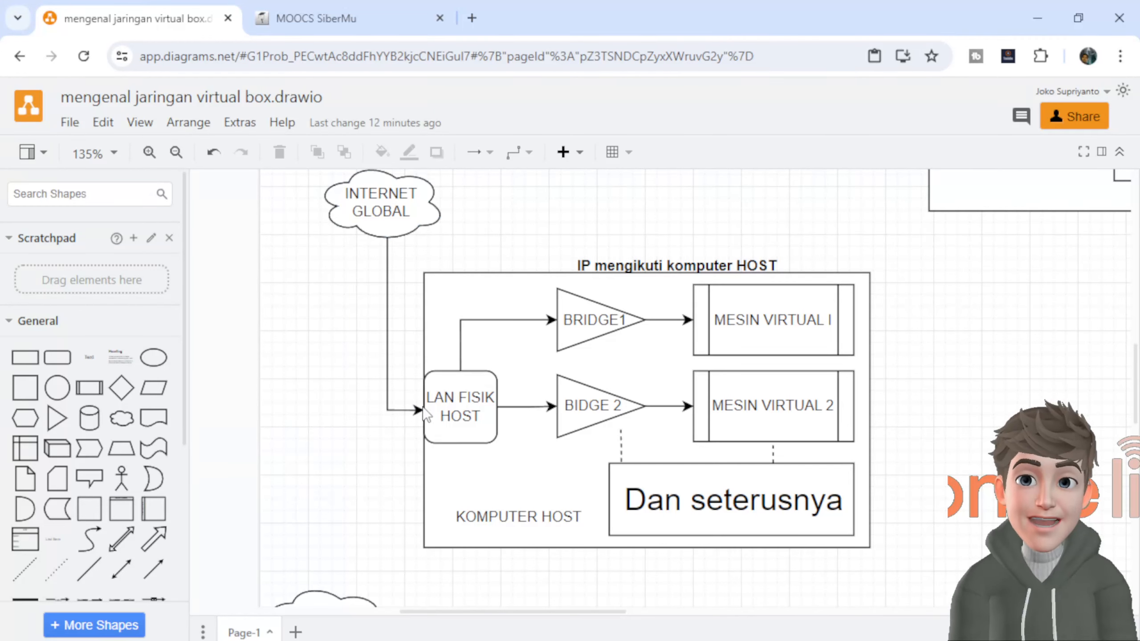
click(429, 381)
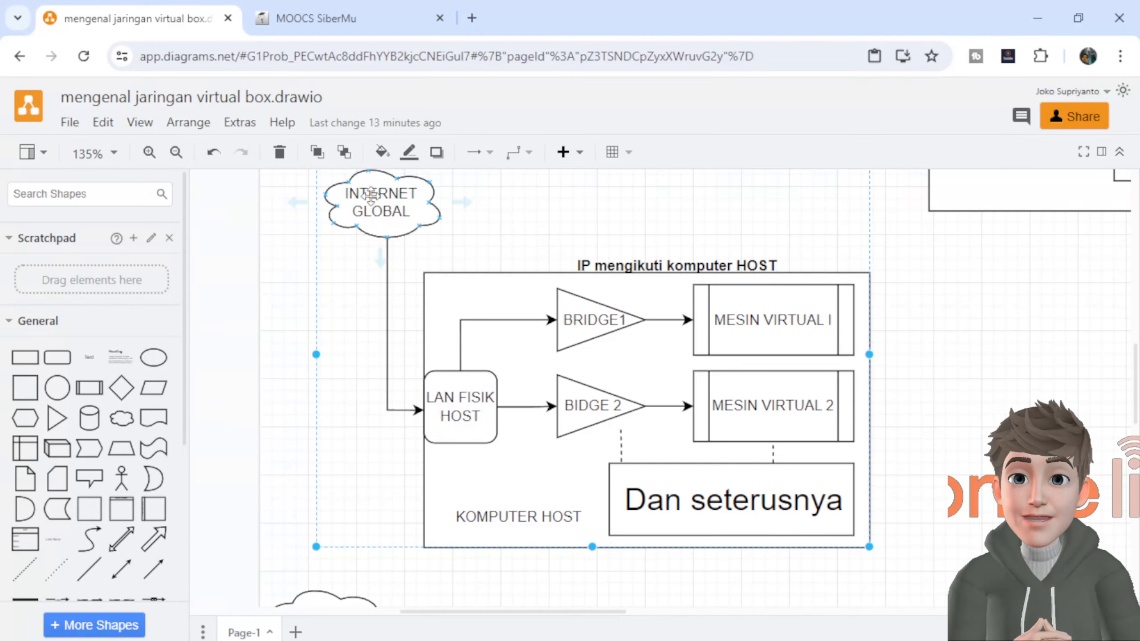
click(372, 212)
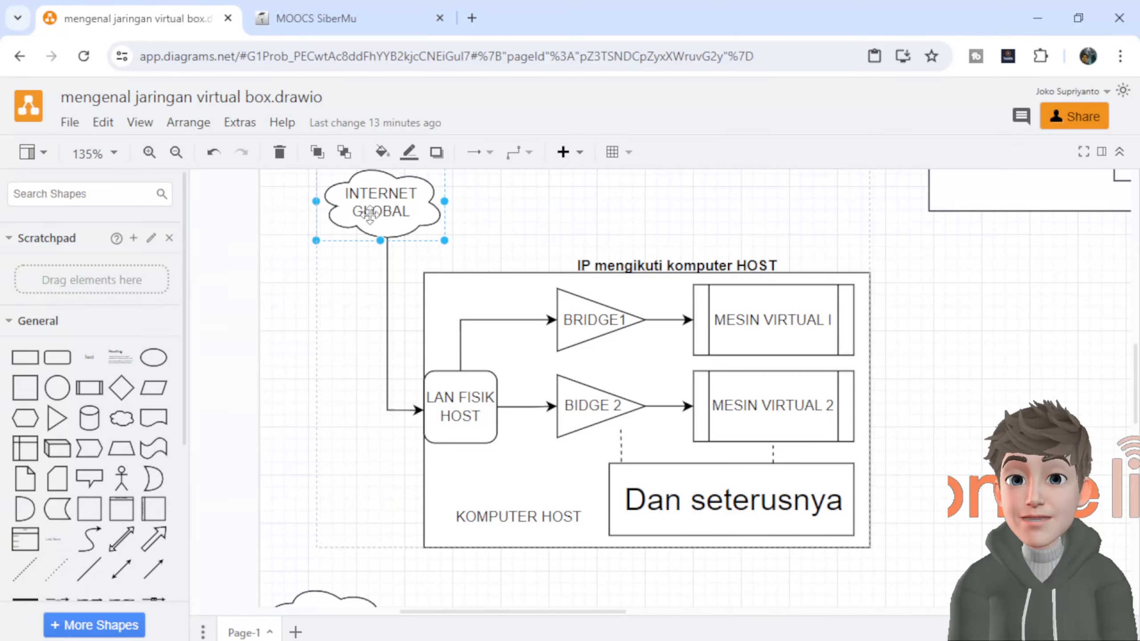
scroll(547, 239, up, 2)
click(570, 243)
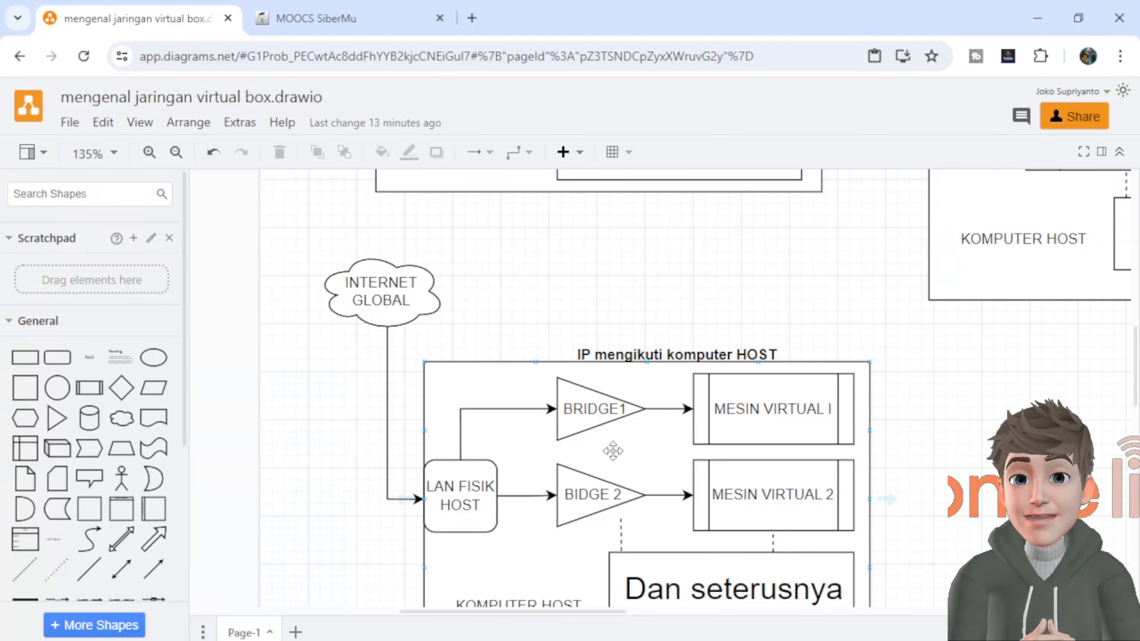
scroll(612, 448, down, 6)
scroll(613, 447, up, 4)
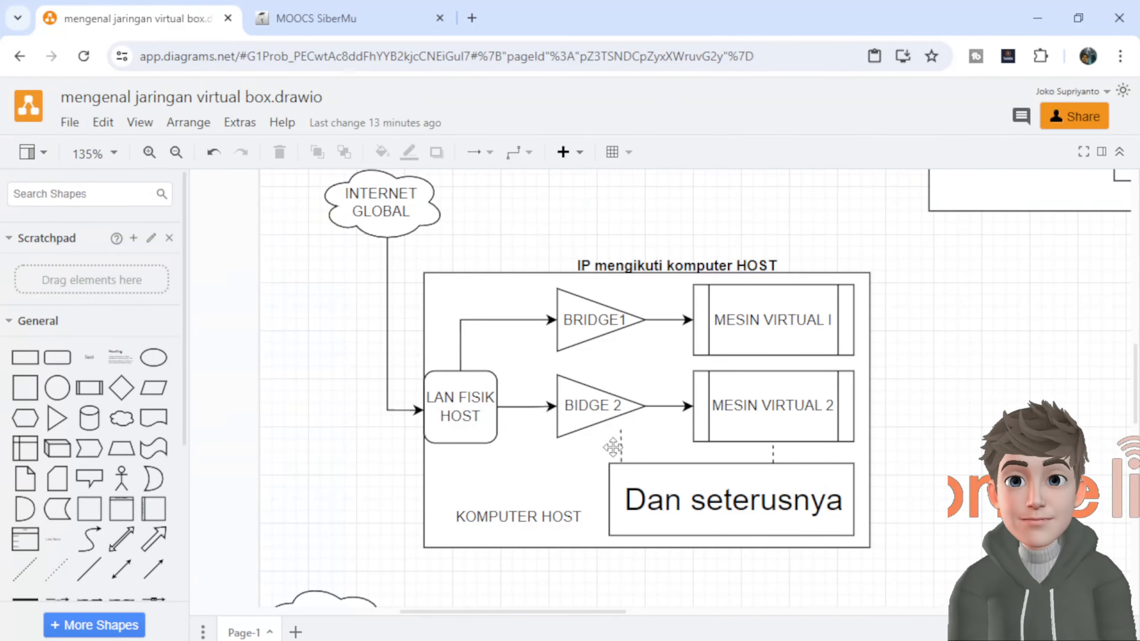
click(613, 445)
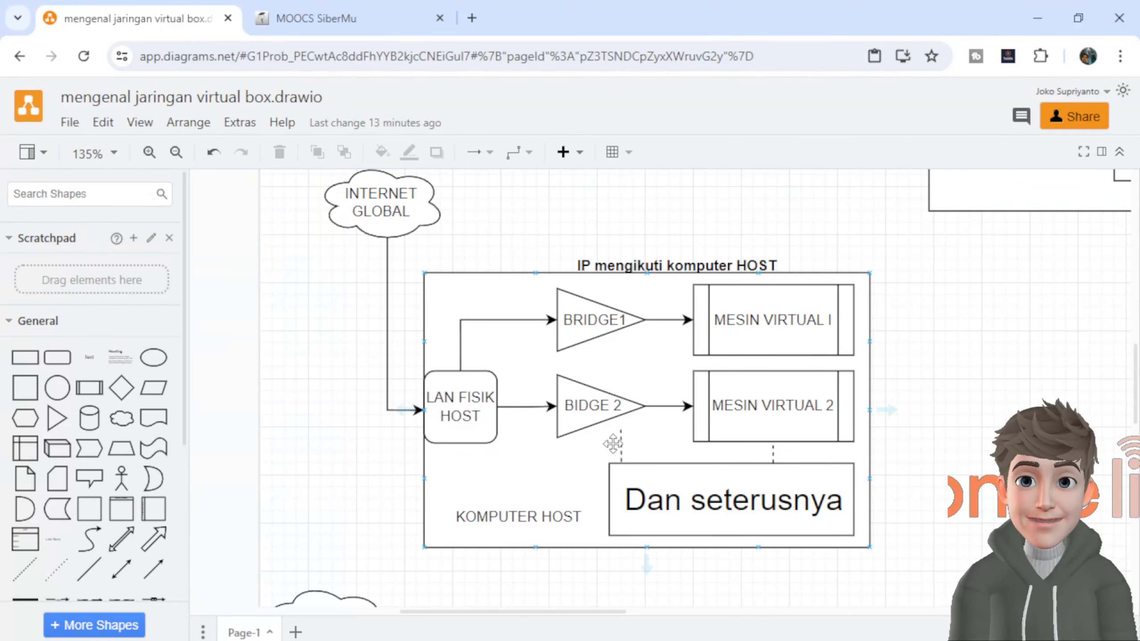
scroll(613, 444, down, 4)
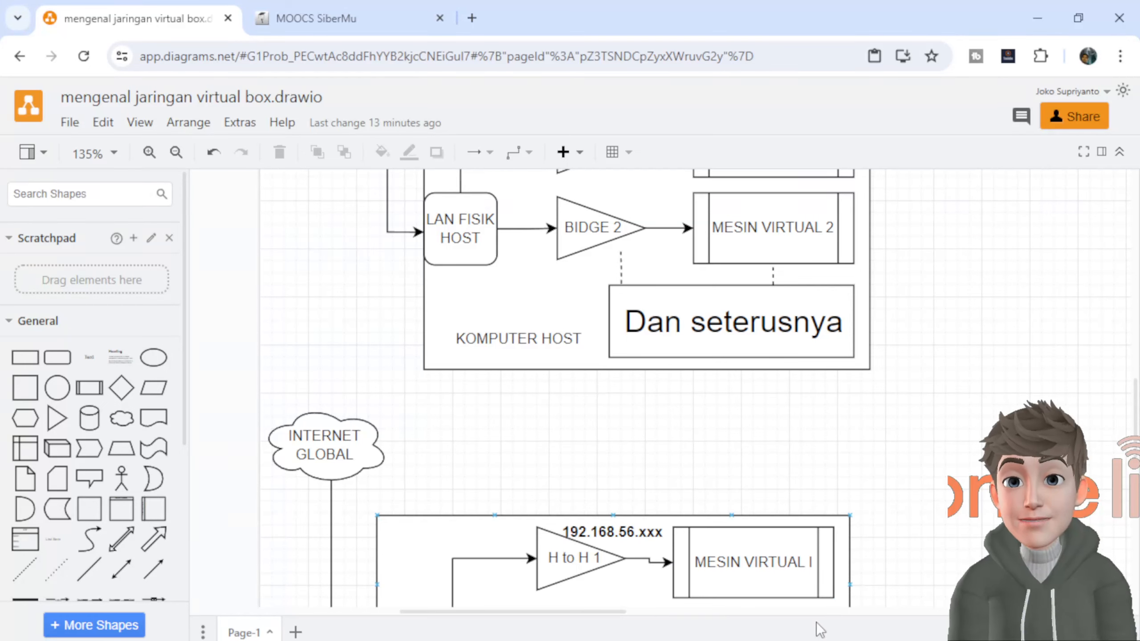
Switch to the win-xp-lite virtual machine and turn off Windows XP
mouse_move(808, 640)
click(743, 602)
click(299, 559)
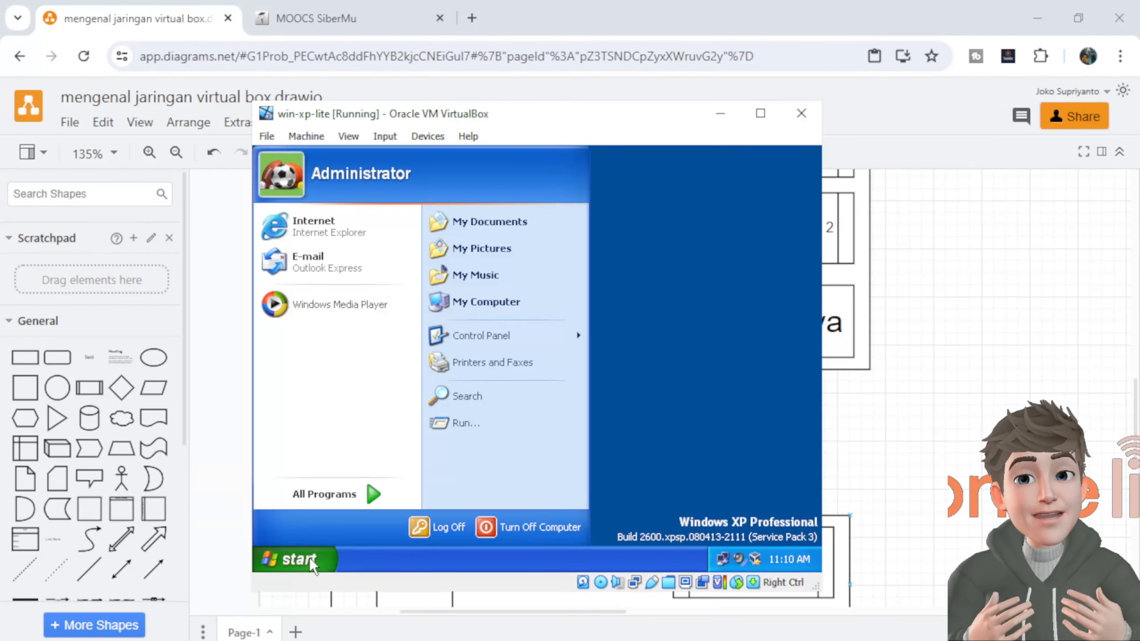
click(512, 534)
click(539, 323)
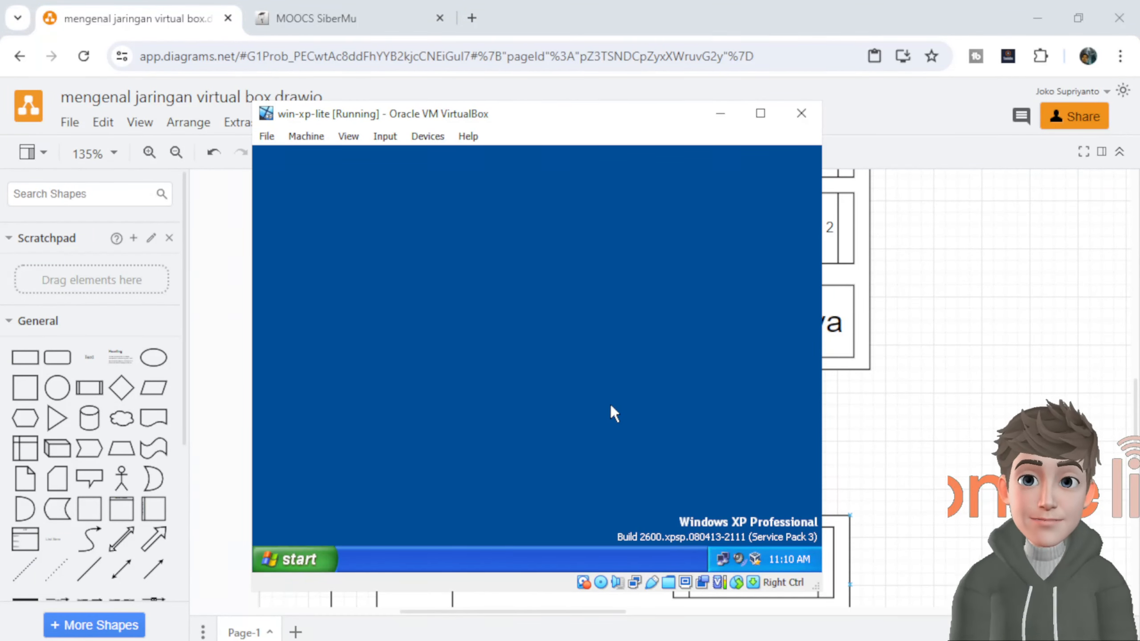
Switch to the Slitaz-Linux-ok virtual machine and shut down its system
mouse_move(808, 639)
click(870, 584)
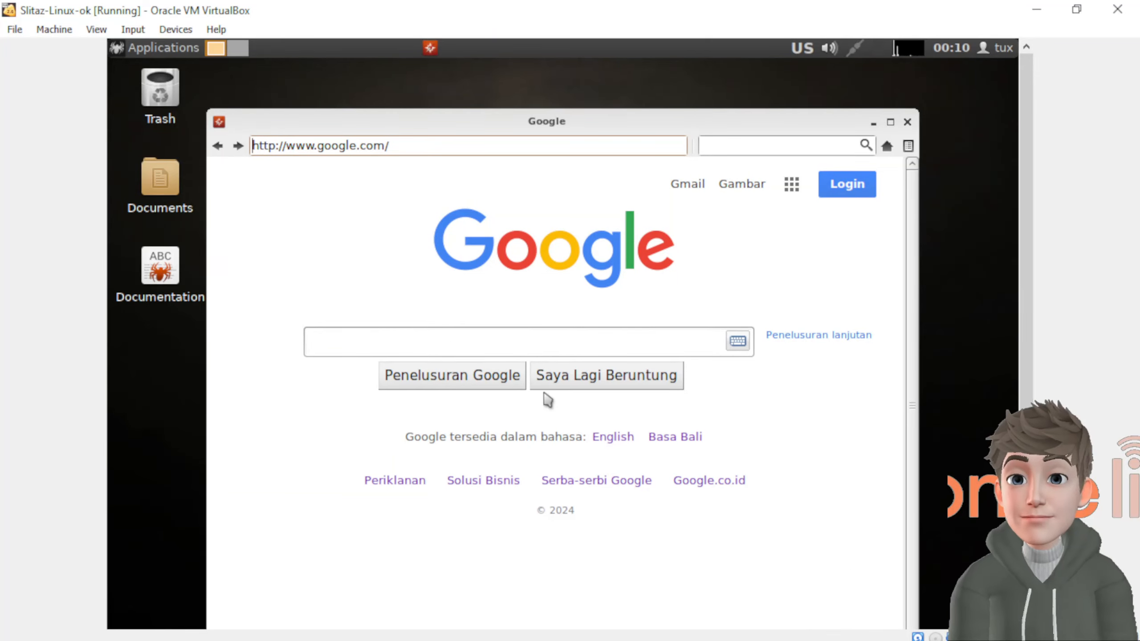
click(167, 48)
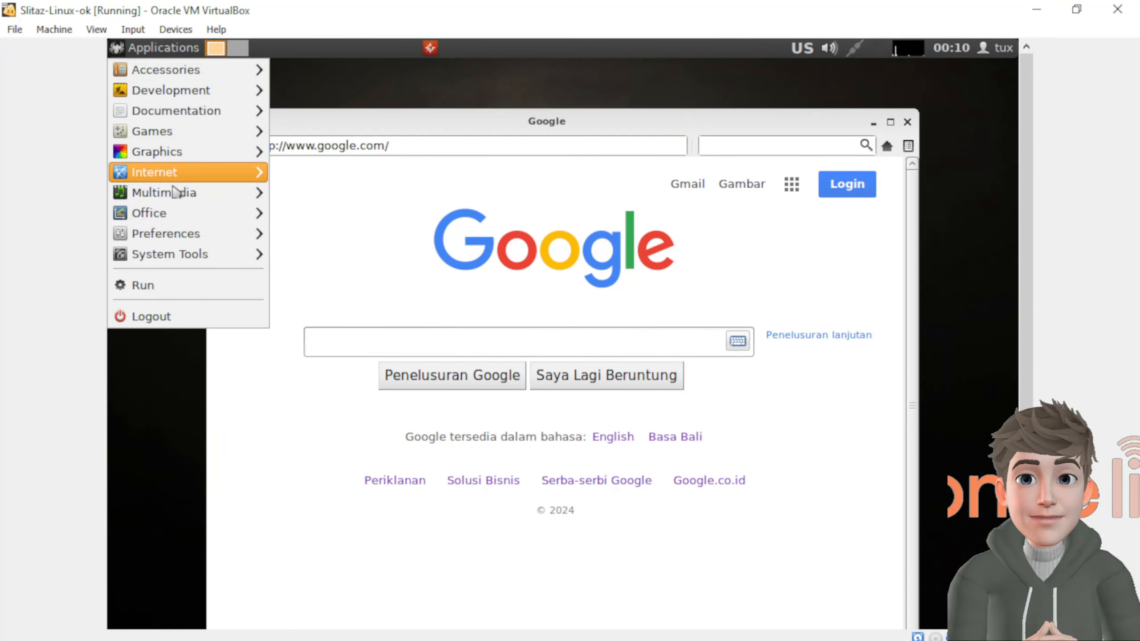
click(177, 317)
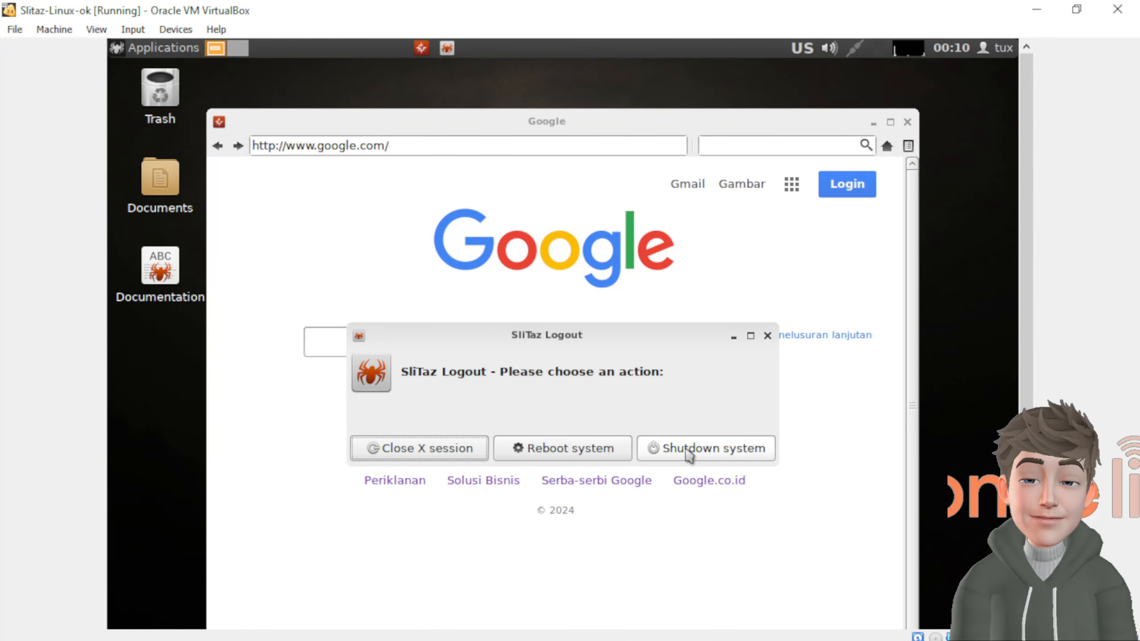
click(690, 451)
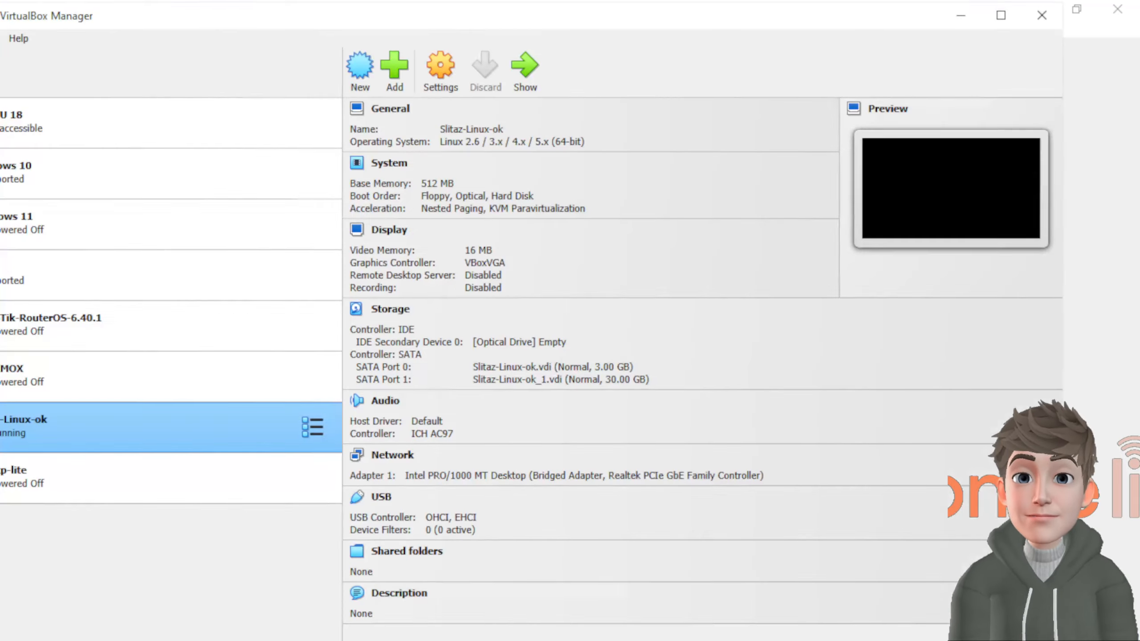
Maximize the manager window and attach win-xp-lite's network Adapter 1 to Host-only Adapter
double_click(512, 16)
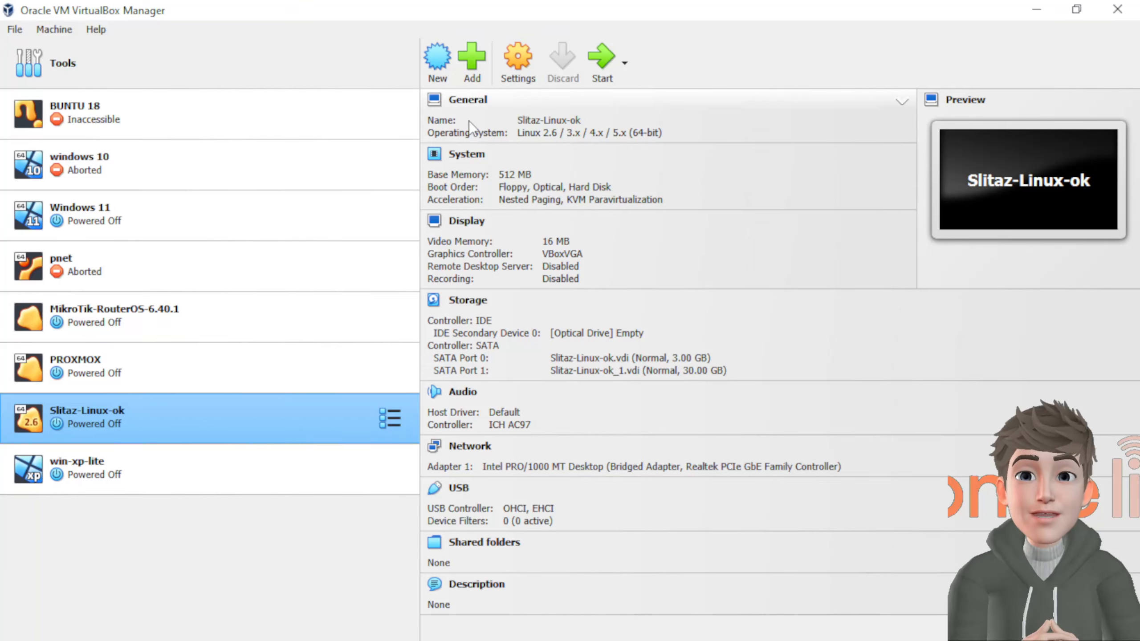
click(192, 480)
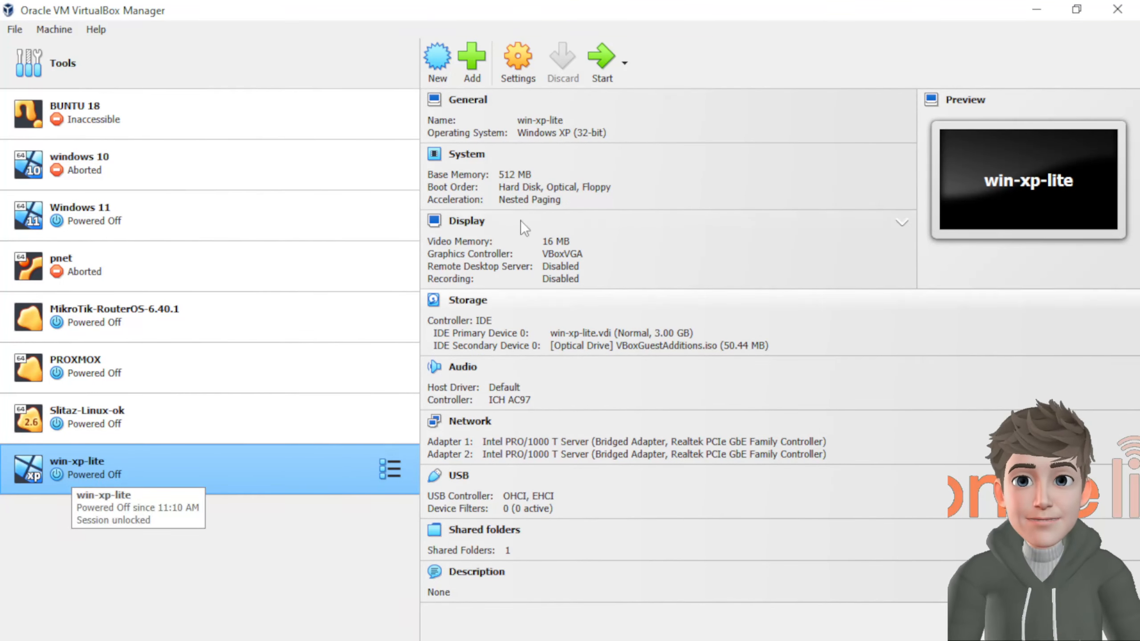
click(516, 63)
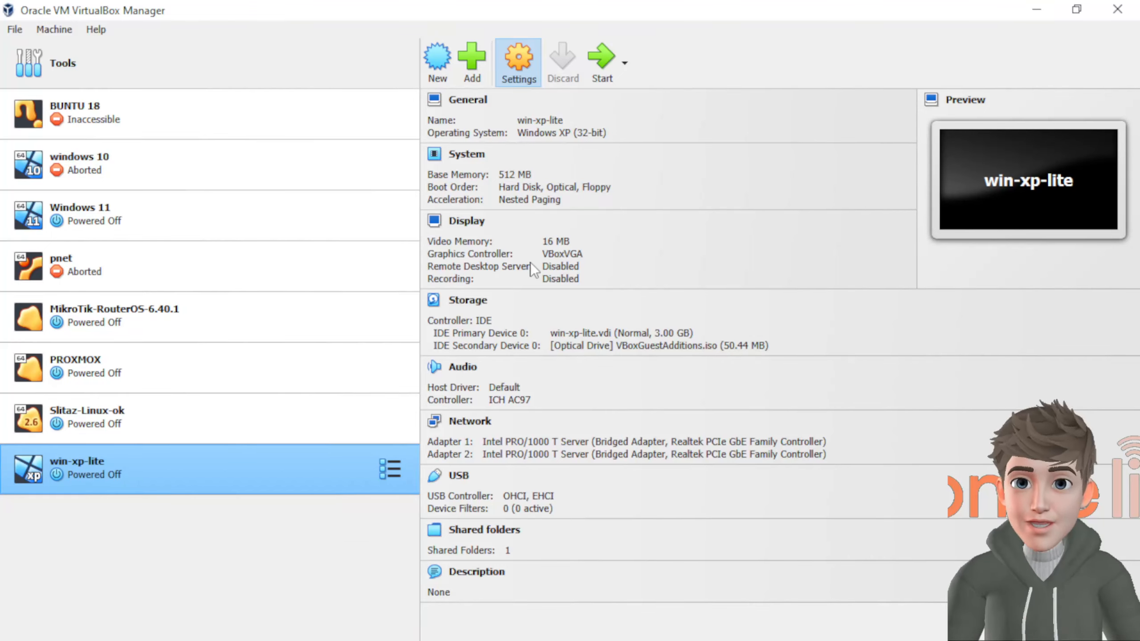
click(349, 209)
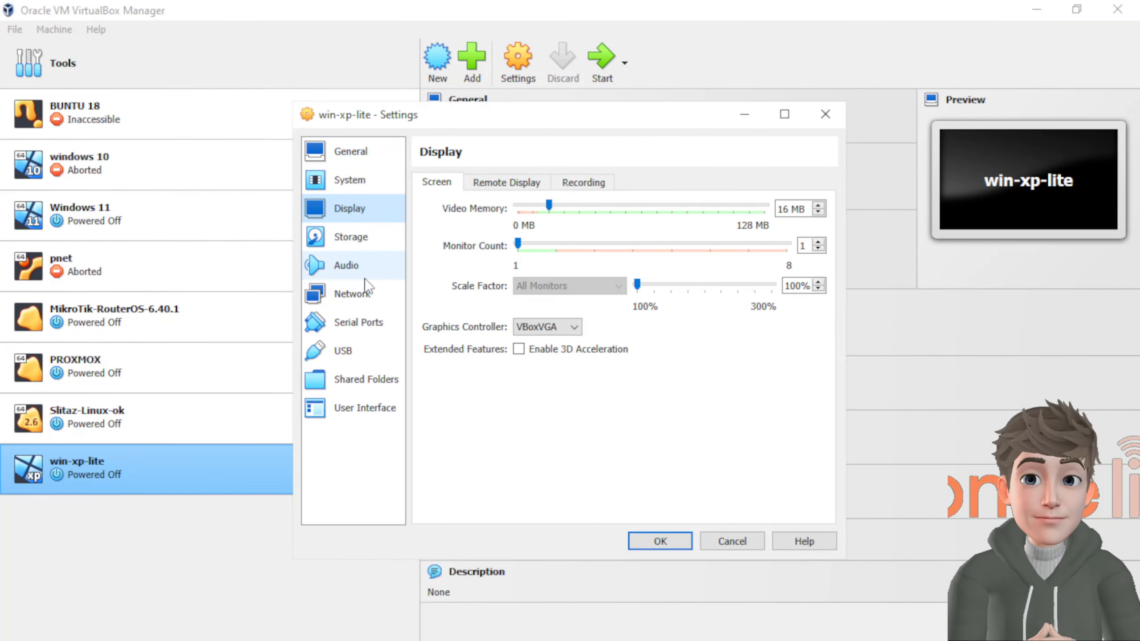
click(367, 289)
click(630, 232)
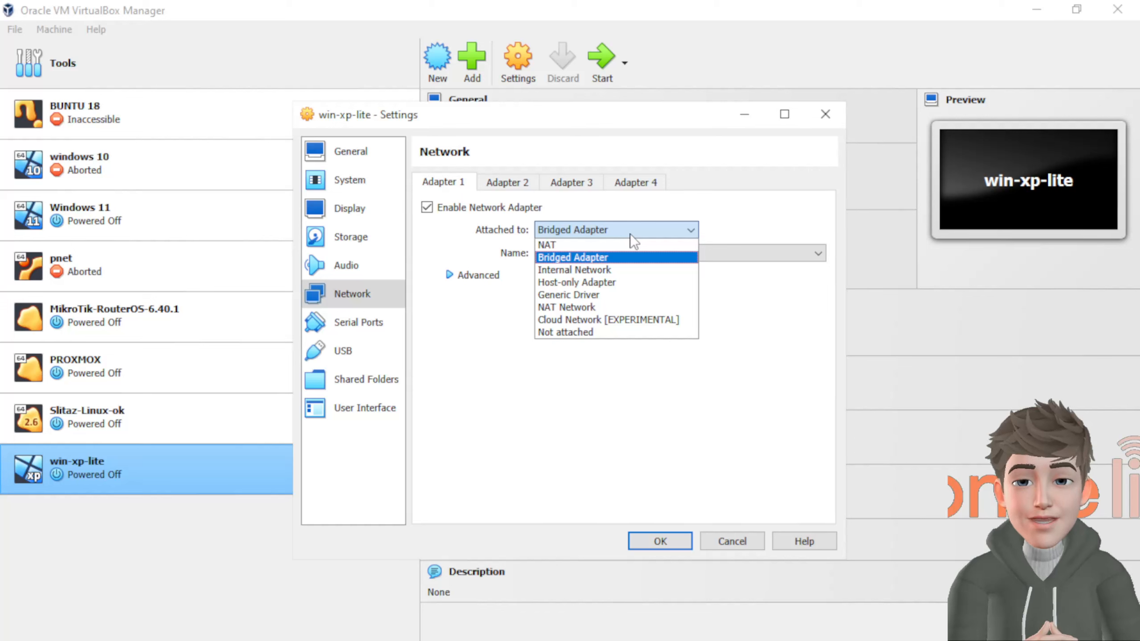
click(602, 282)
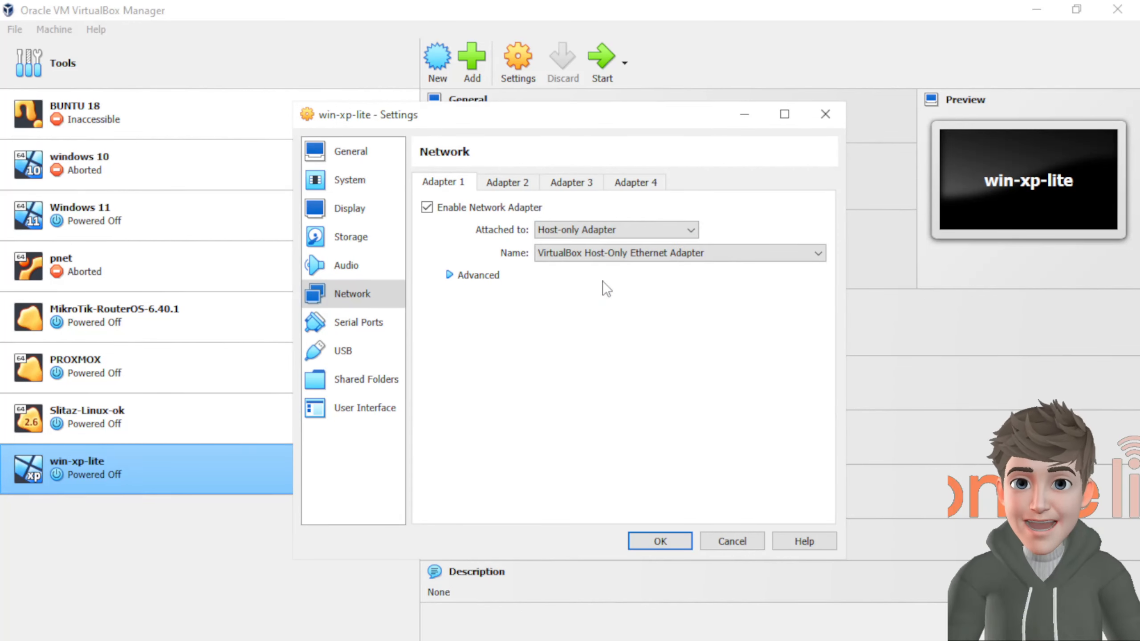
Select VirtualBox Host-Only Ethernet Adapter as the network name for win-xp-lite's Adapter 1
click(596, 254)
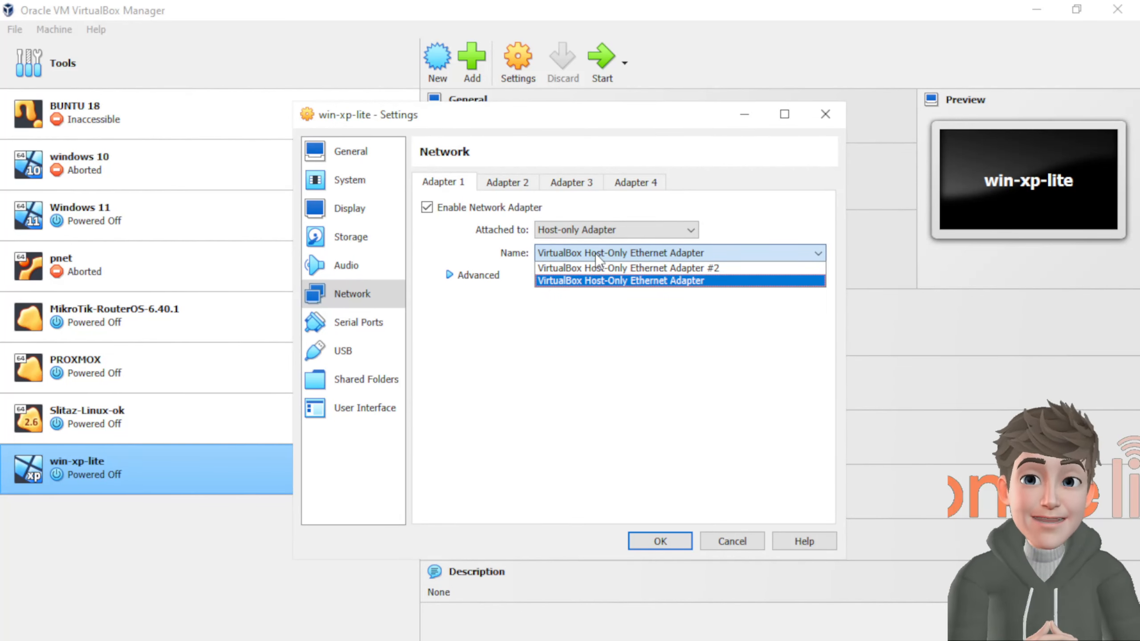
click(595, 278)
click(599, 253)
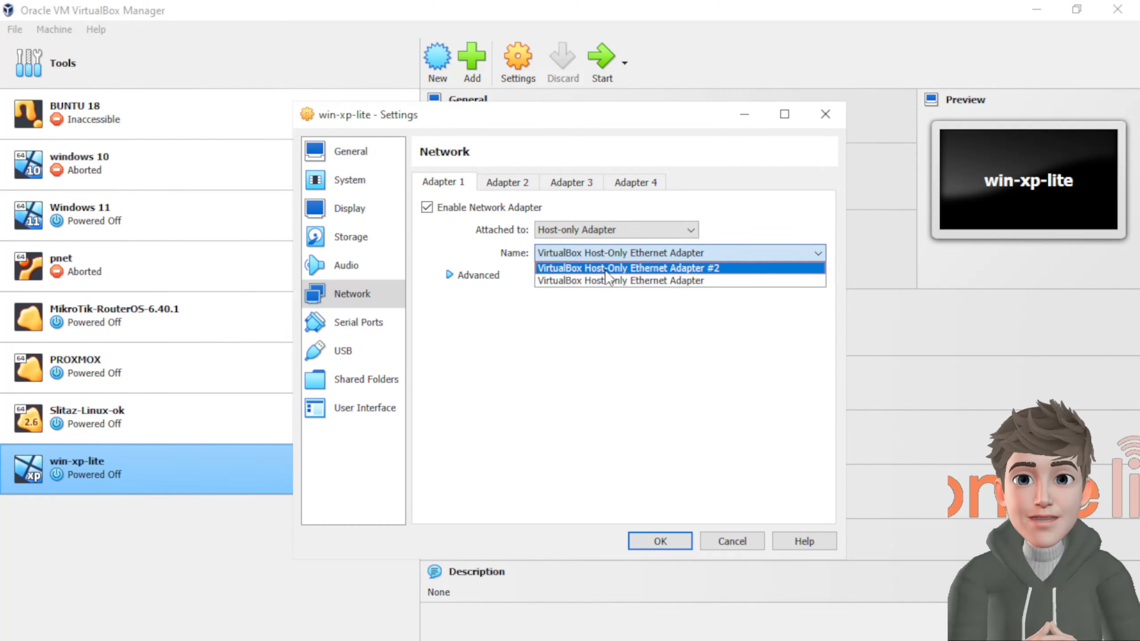
click(605, 269)
click(605, 255)
click(605, 279)
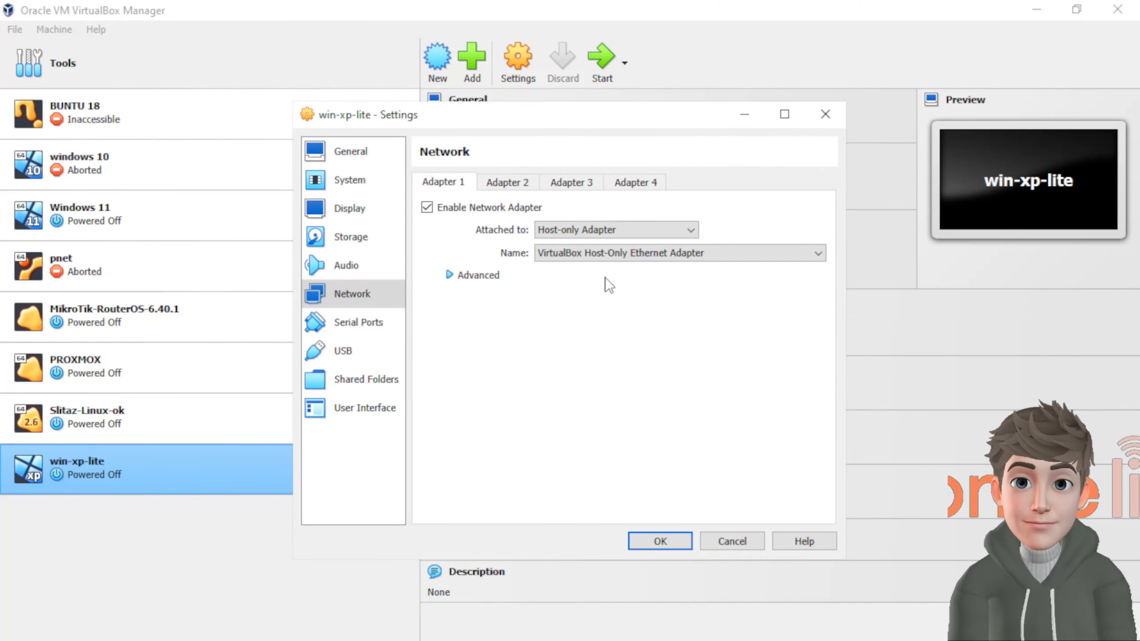
Disable win-xp-lite's Adapter 2 and save the settings with Adapter 1 on VirtualBox Host-Only Ethernet Adapter
click(524, 185)
click(476, 207)
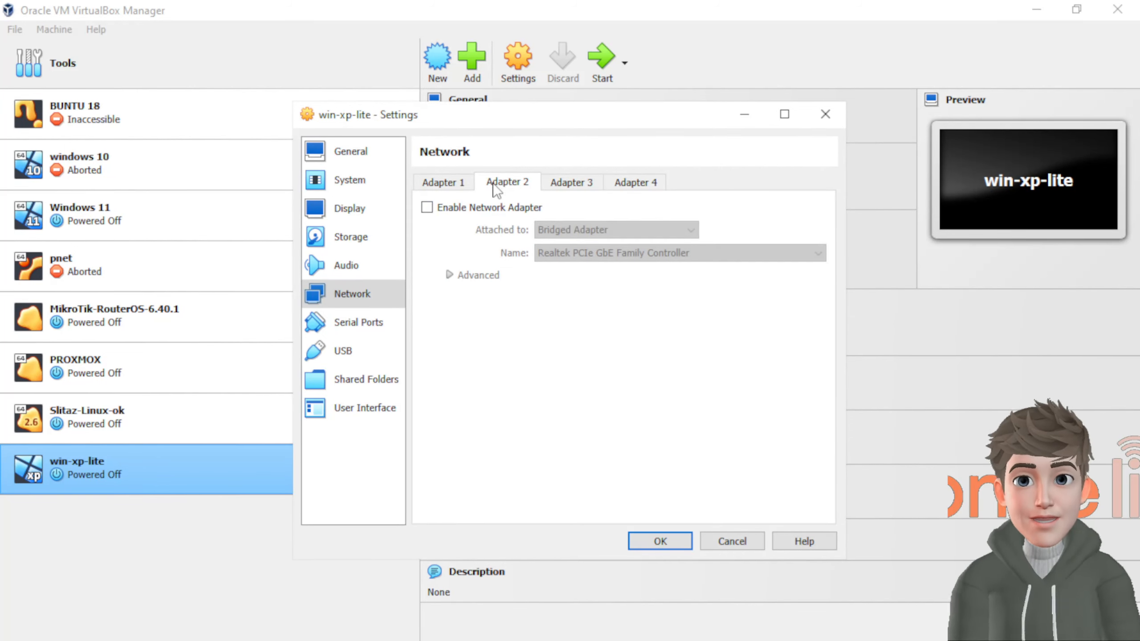
click(436, 184)
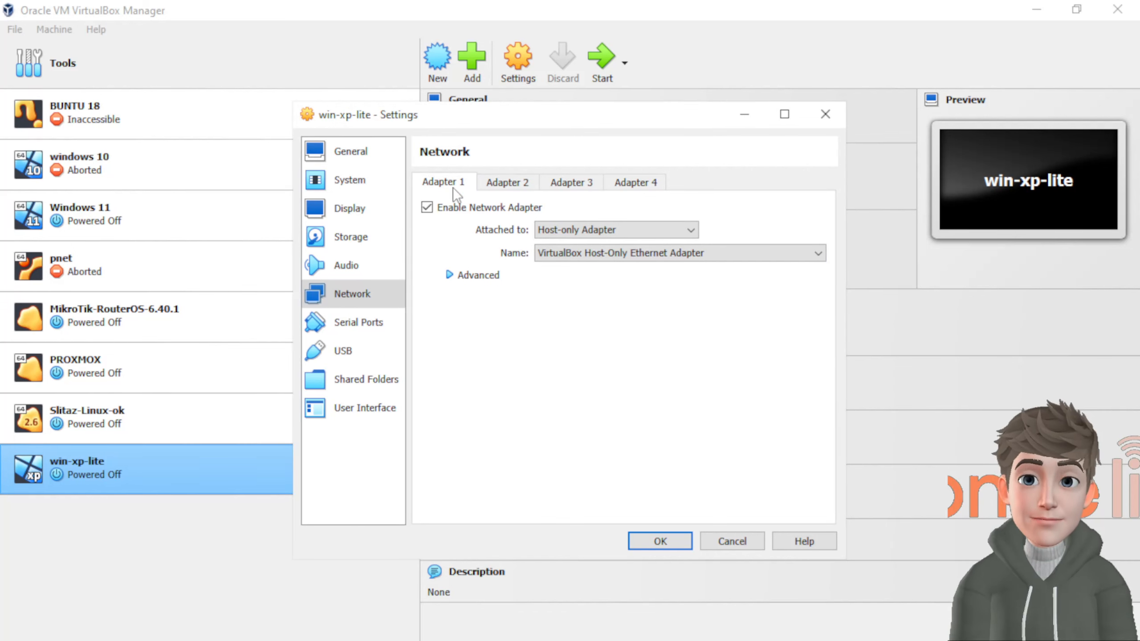
click(615, 255)
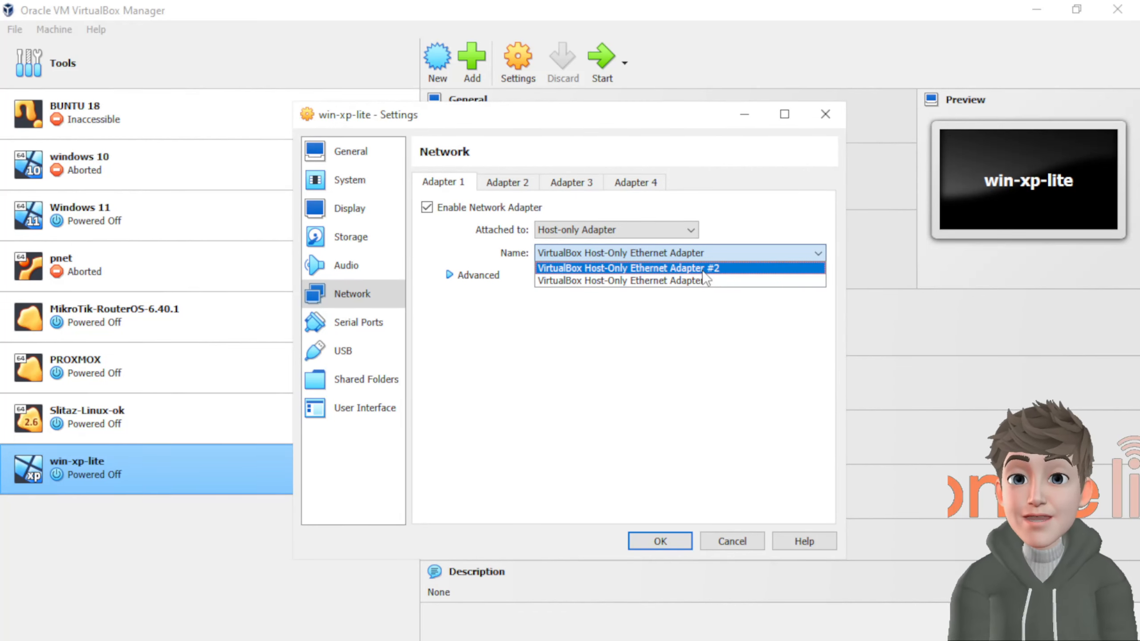
click(648, 280)
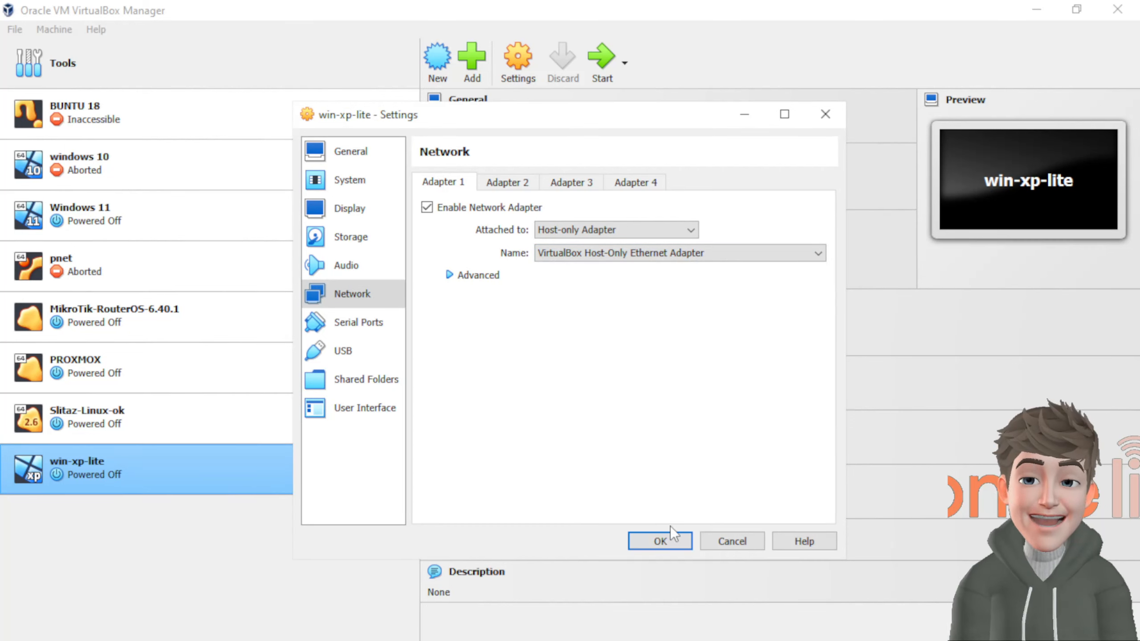
click(673, 540)
Attach Slitaz-Linux-ok's Adapter 1 to Host-only Adapter using VirtualBox Host-Only Ethernet Adapter, and save the settings
click(125, 423)
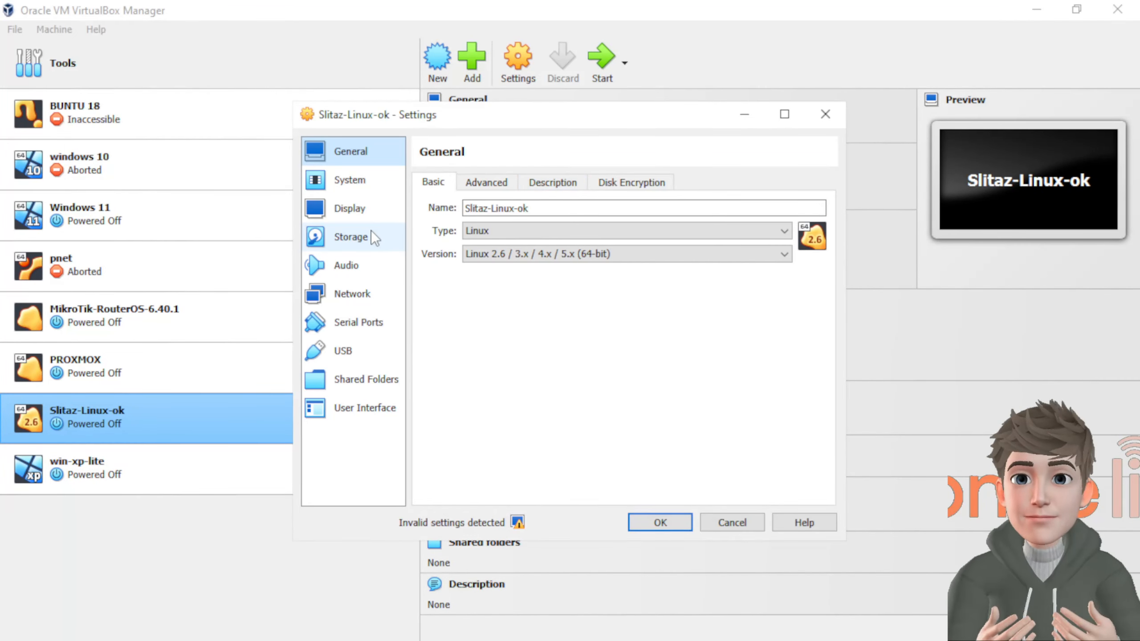
click(381, 292)
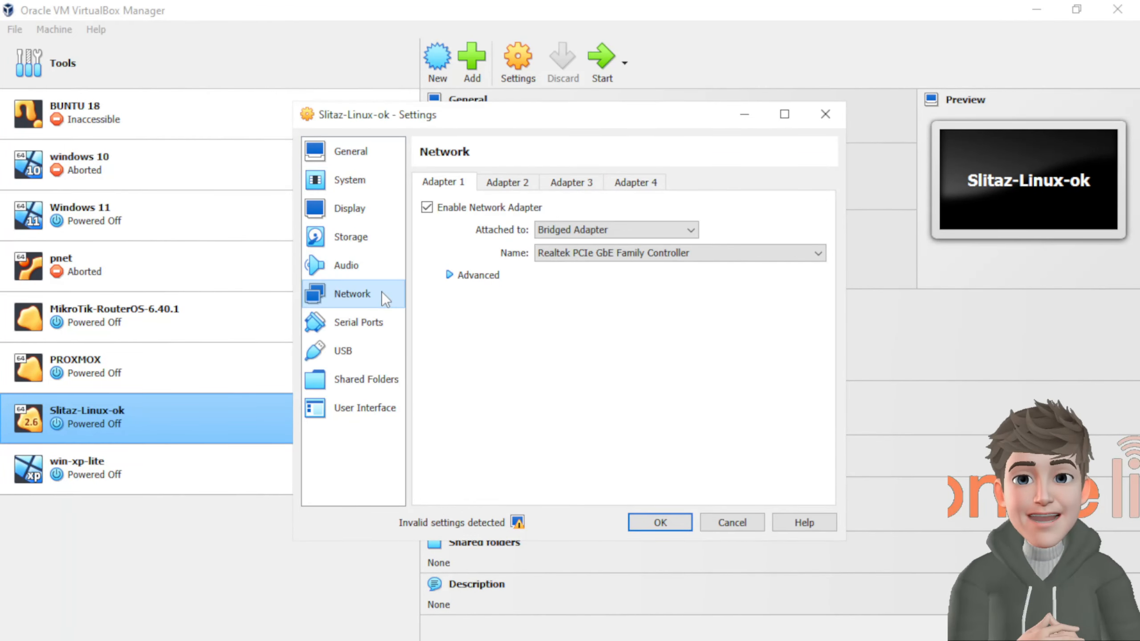
click(504, 184)
click(424, 181)
click(594, 229)
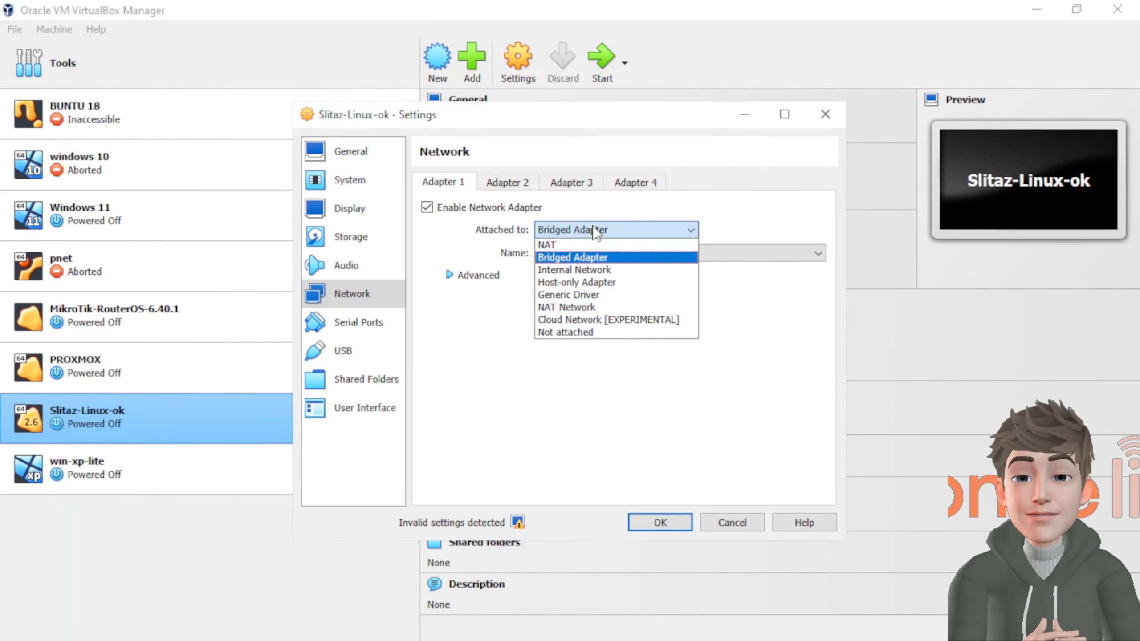
click(579, 282)
click(599, 254)
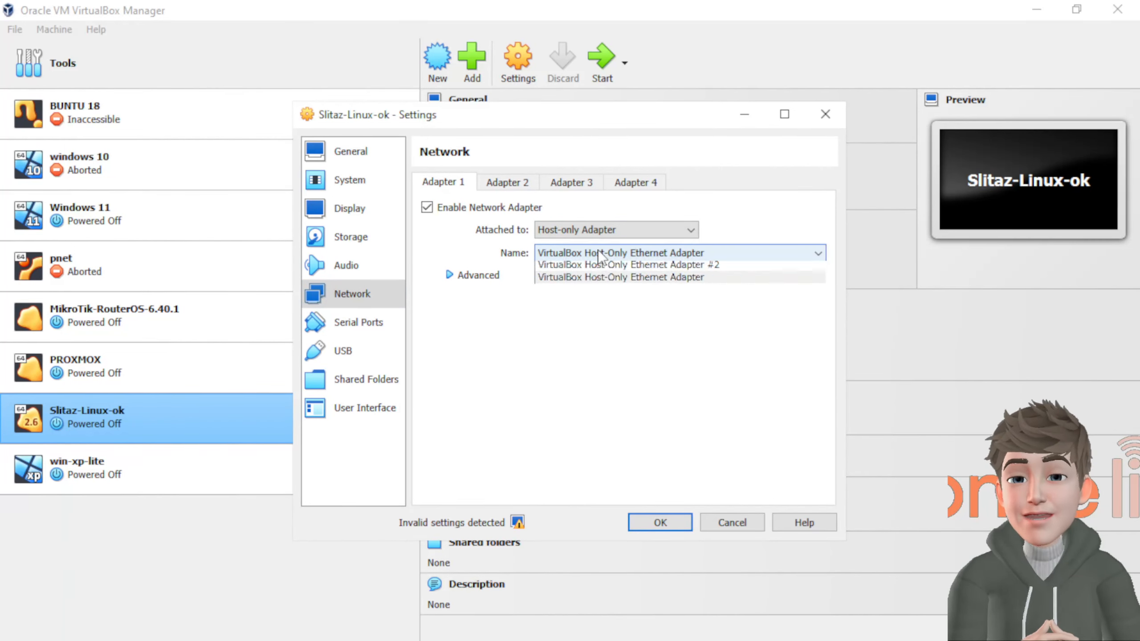
click(597, 277)
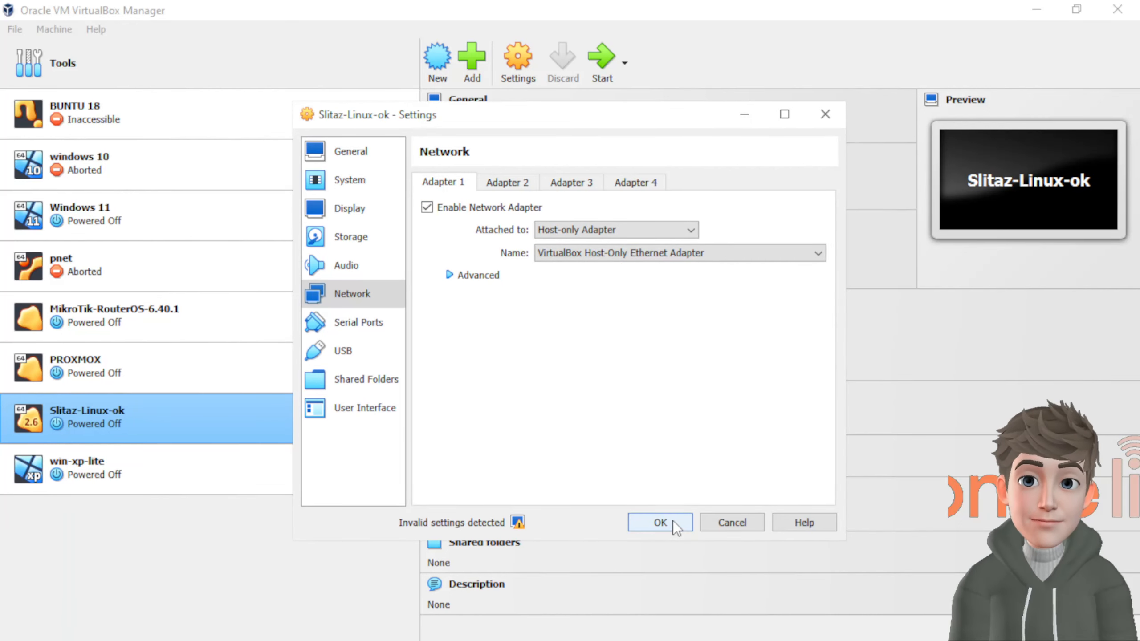
click(660, 523)
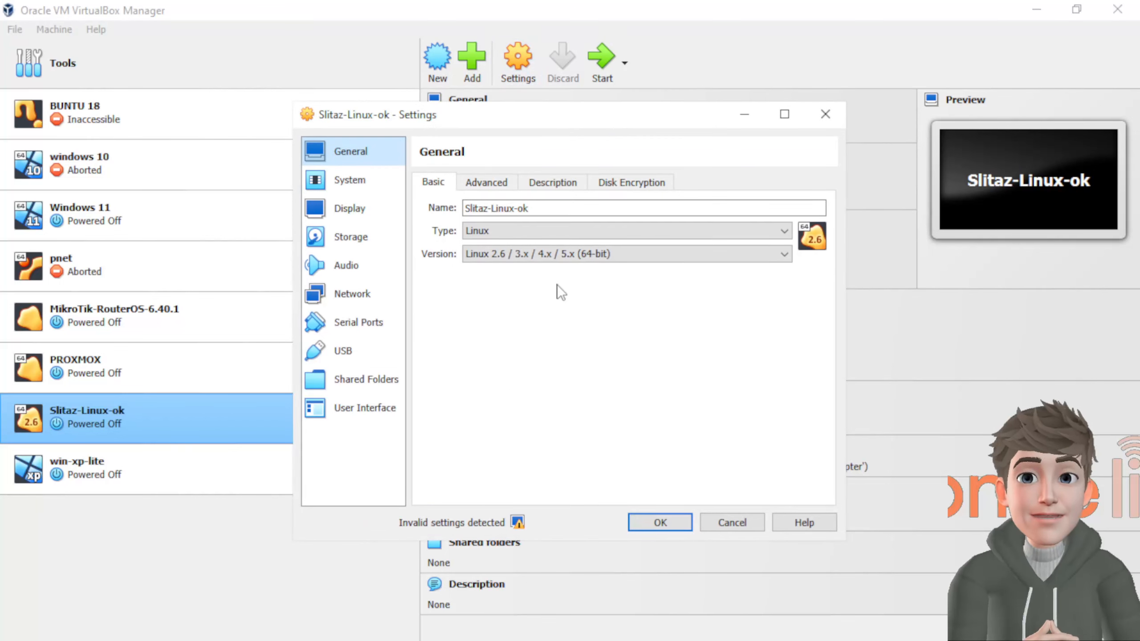
Reopen Slitaz-Linux-ok's network settings and check Adapter 1's attachment mode and available host-only adapters
click(354, 292)
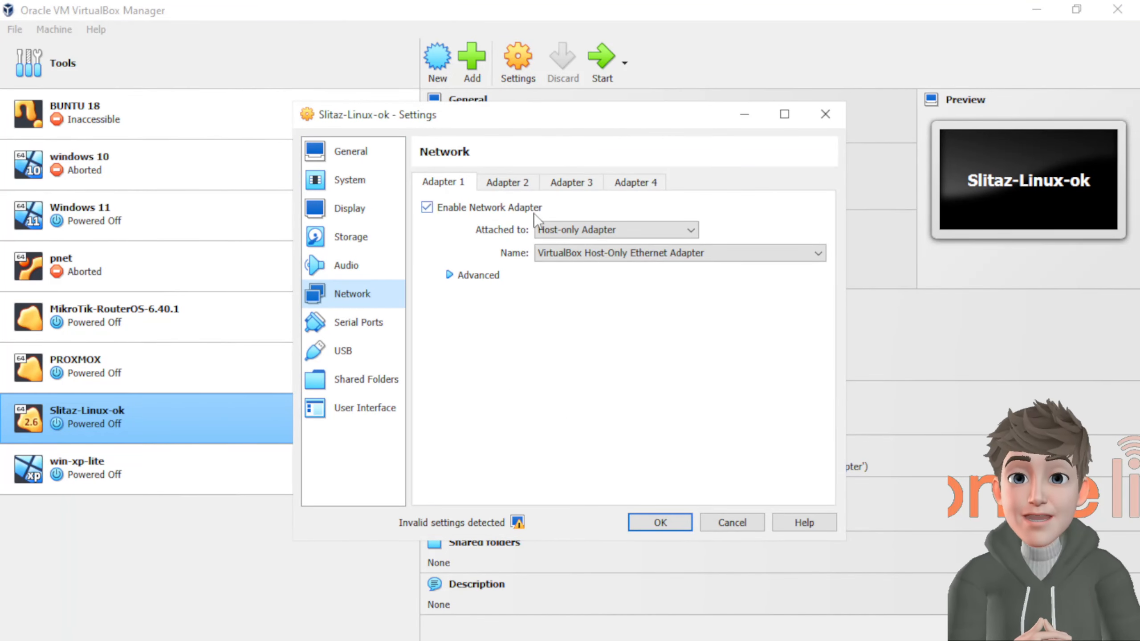
click(648, 258)
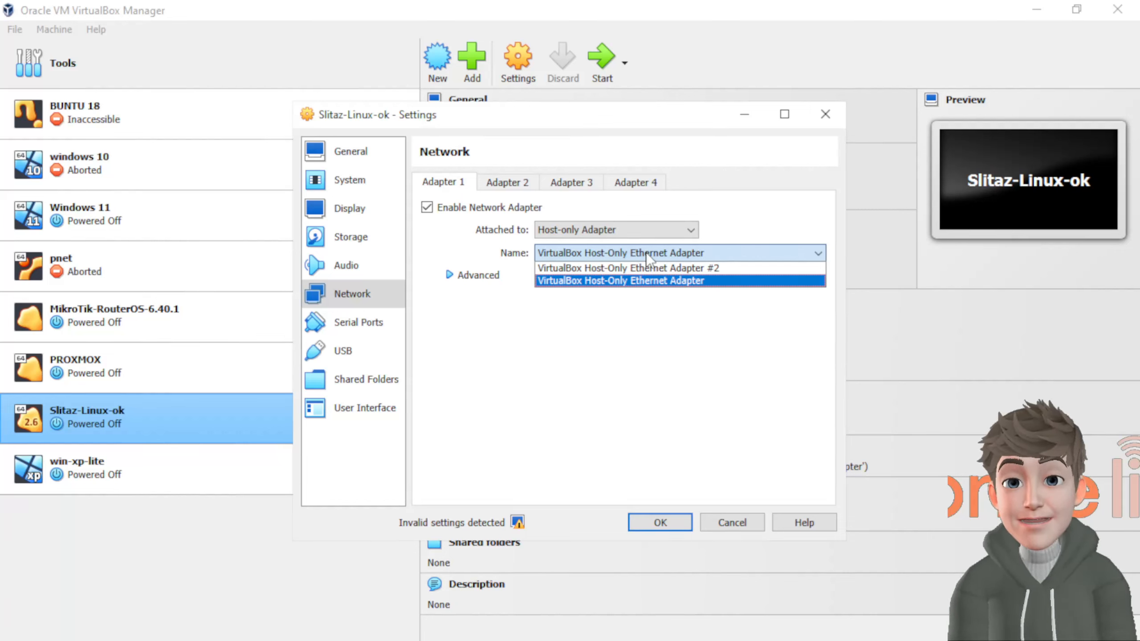
click(647, 254)
click(499, 183)
click(458, 182)
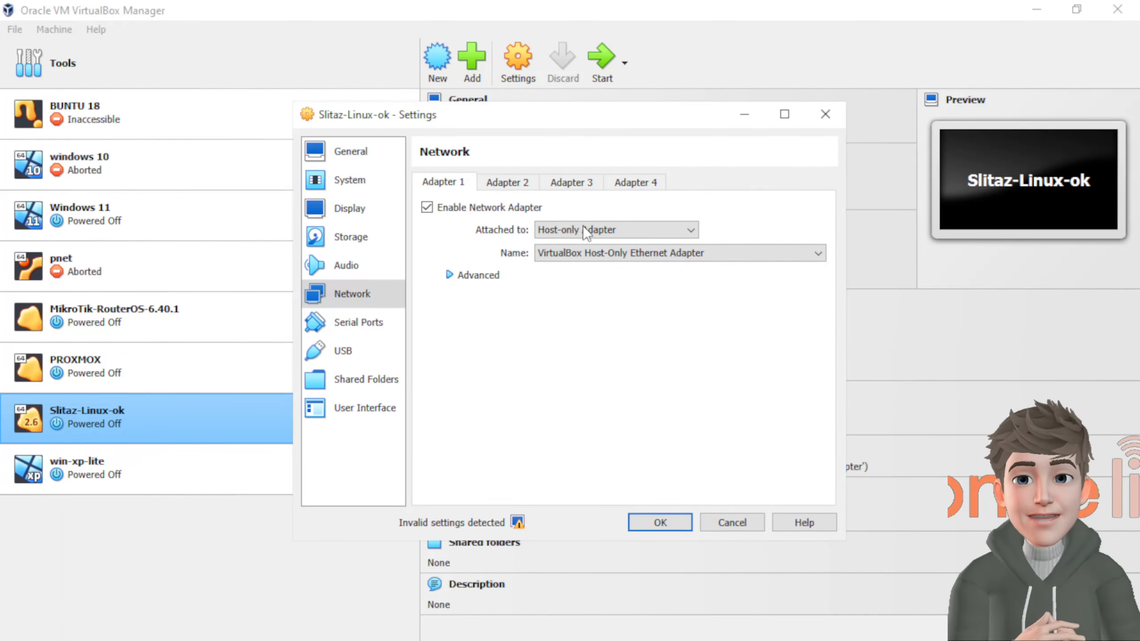
click(657, 252)
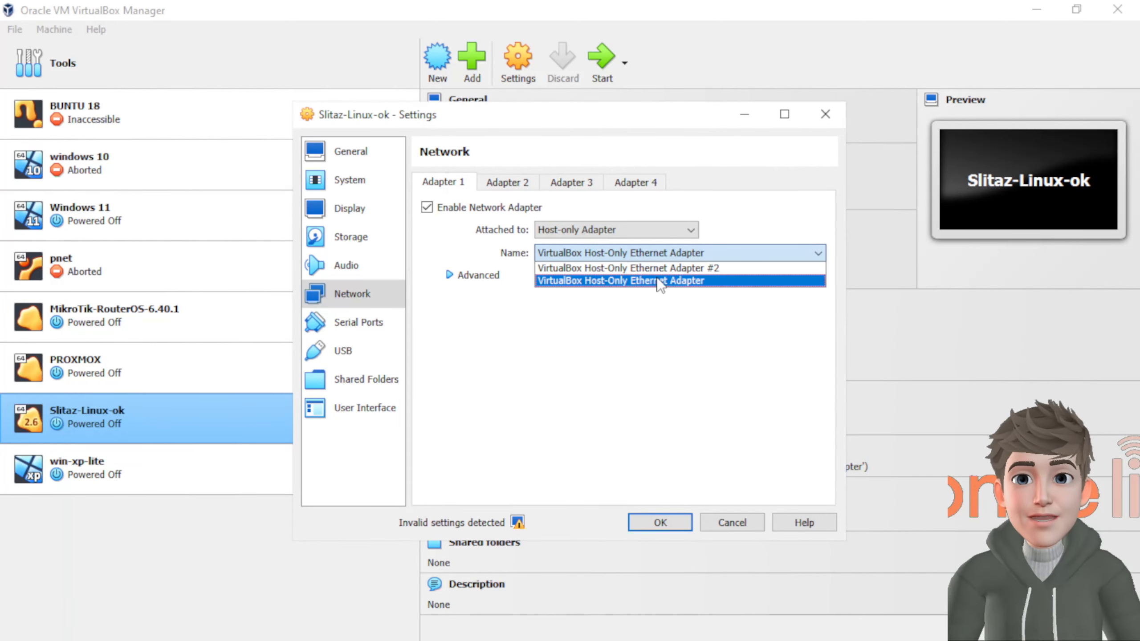
click(659, 280)
click(660, 523)
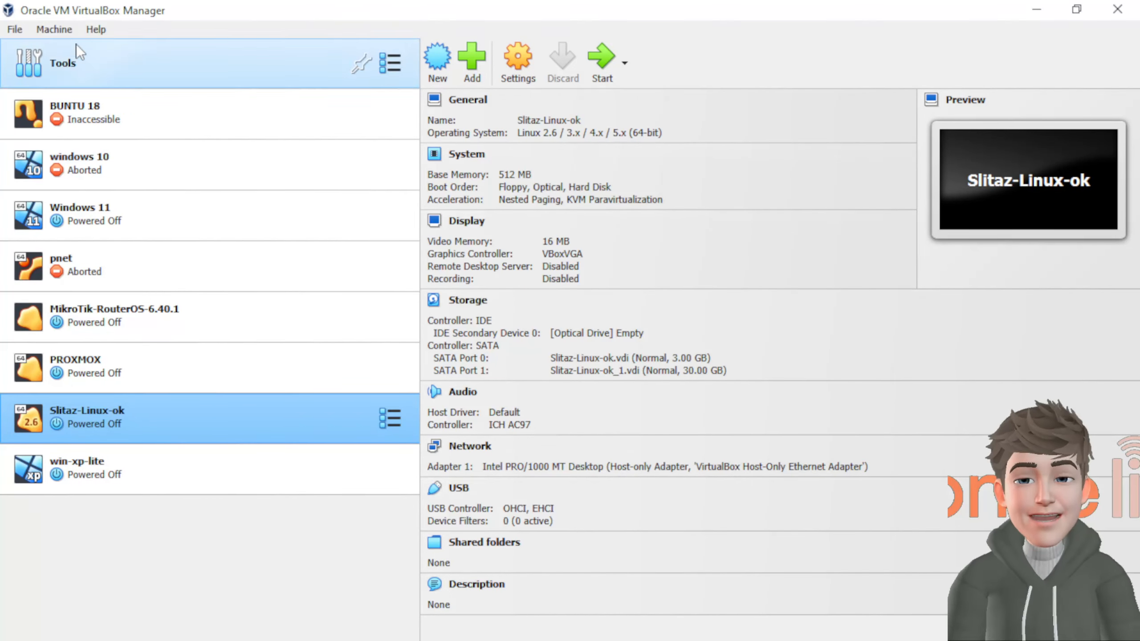
Open Network Manager and examine the adapter configuration of both VirtualBox host-only networks
click(55, 29)
mouse_move(25, 31)
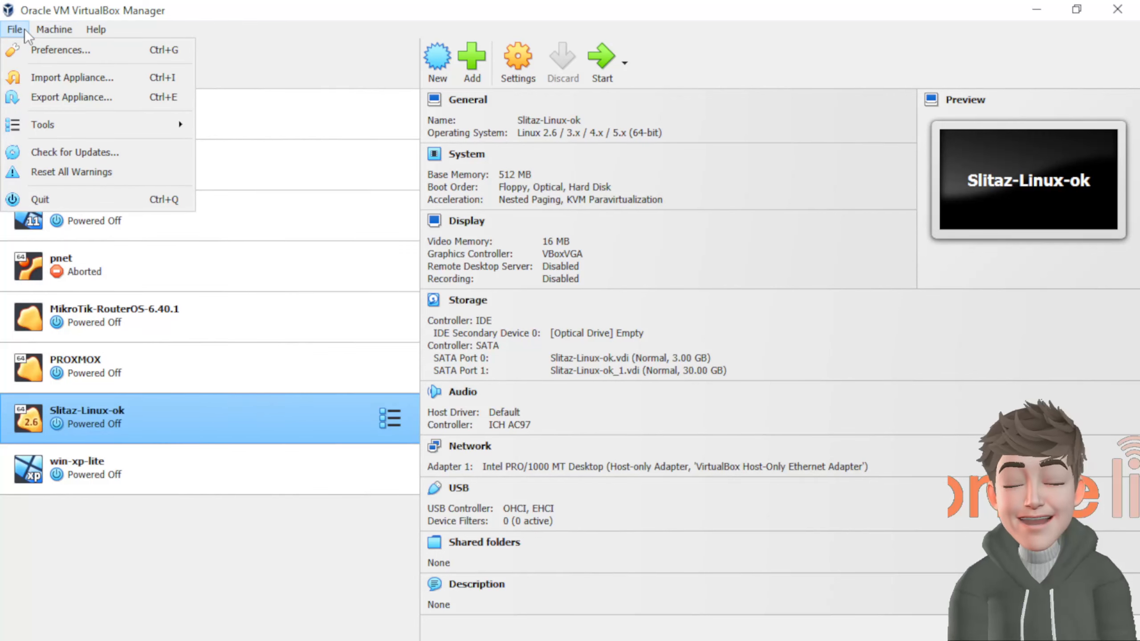
mouse_move(50, 129)
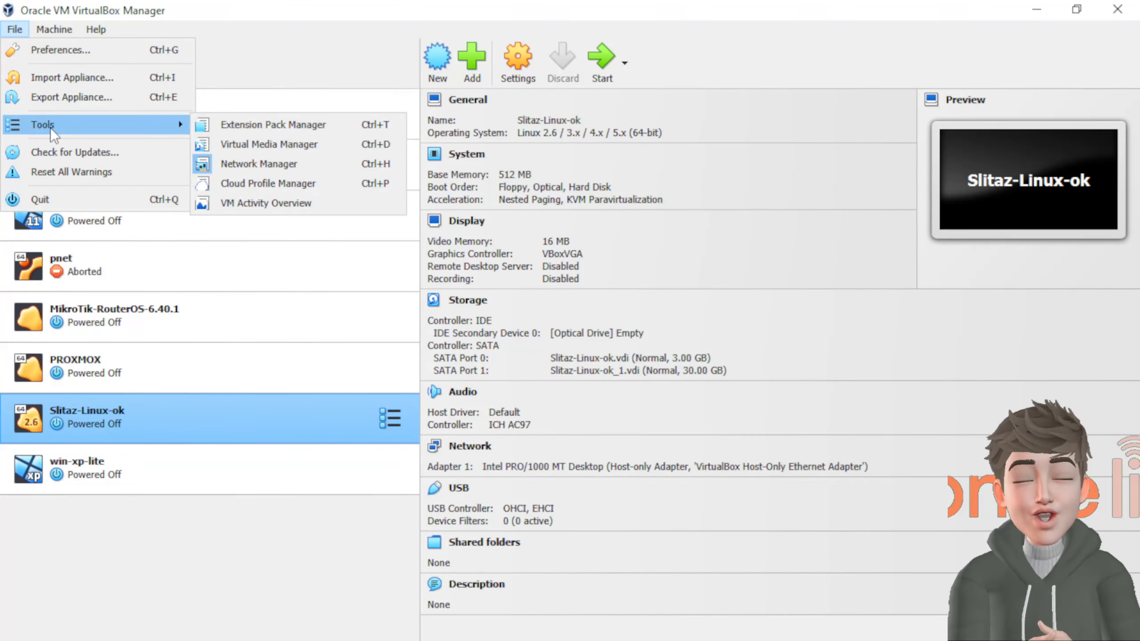
click(301, 162)
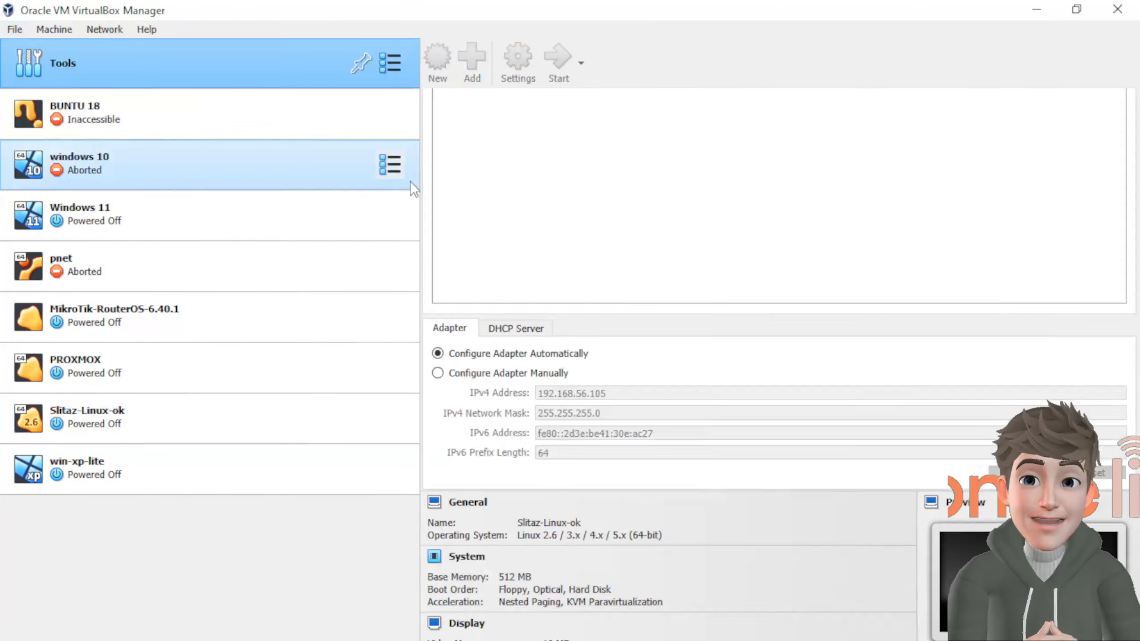
click(495, 145)
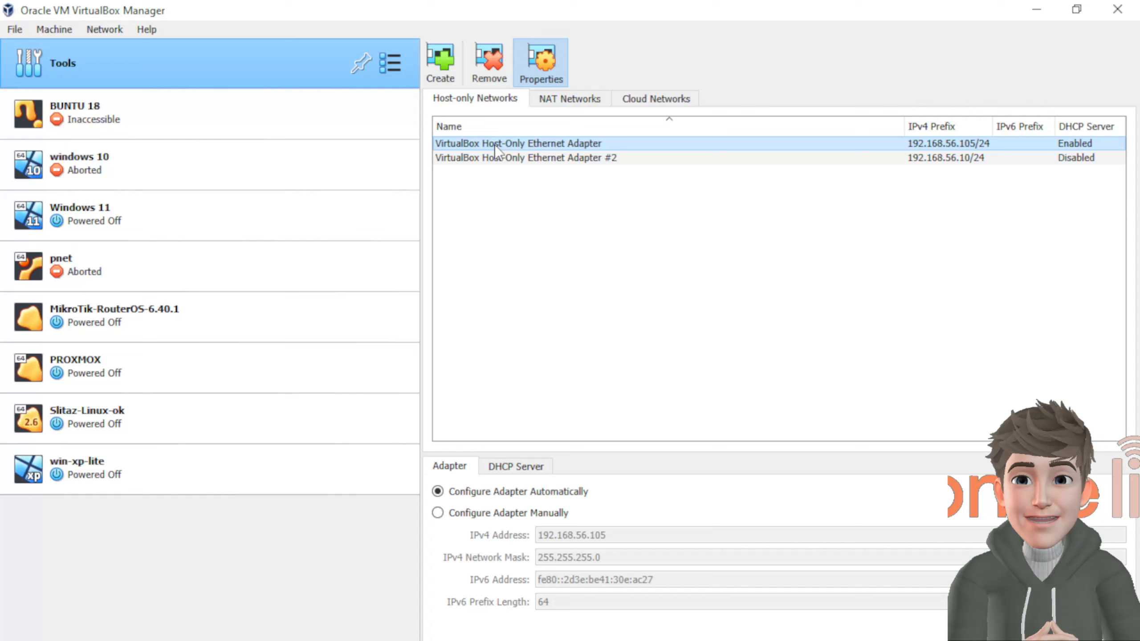
click(468, 158)
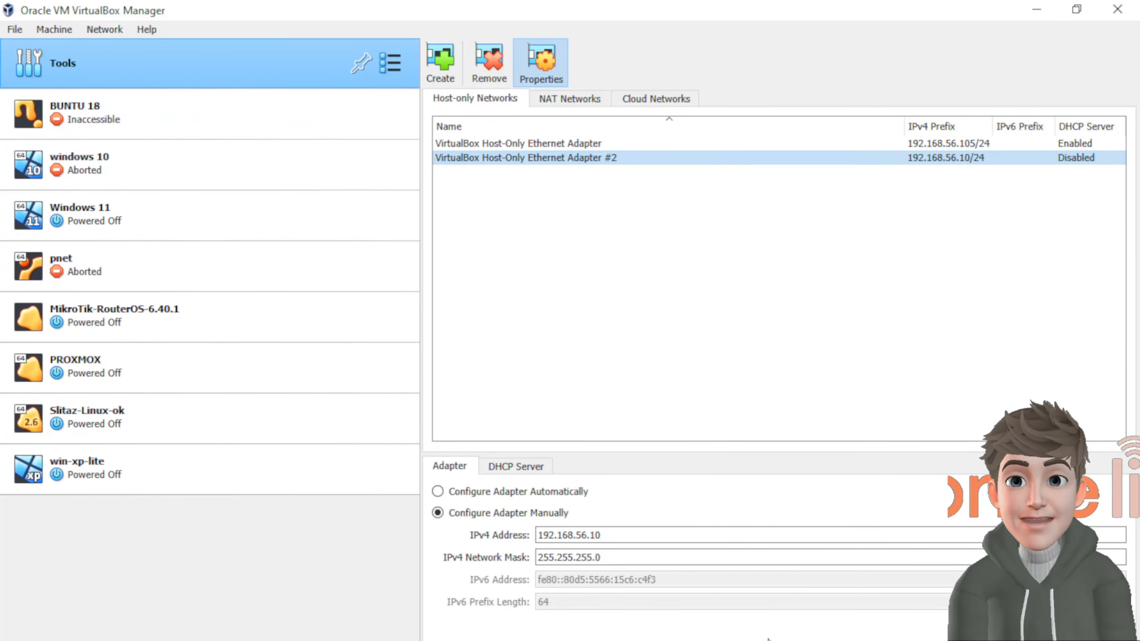
Close the host computer's already open network windows
click(844, 640)
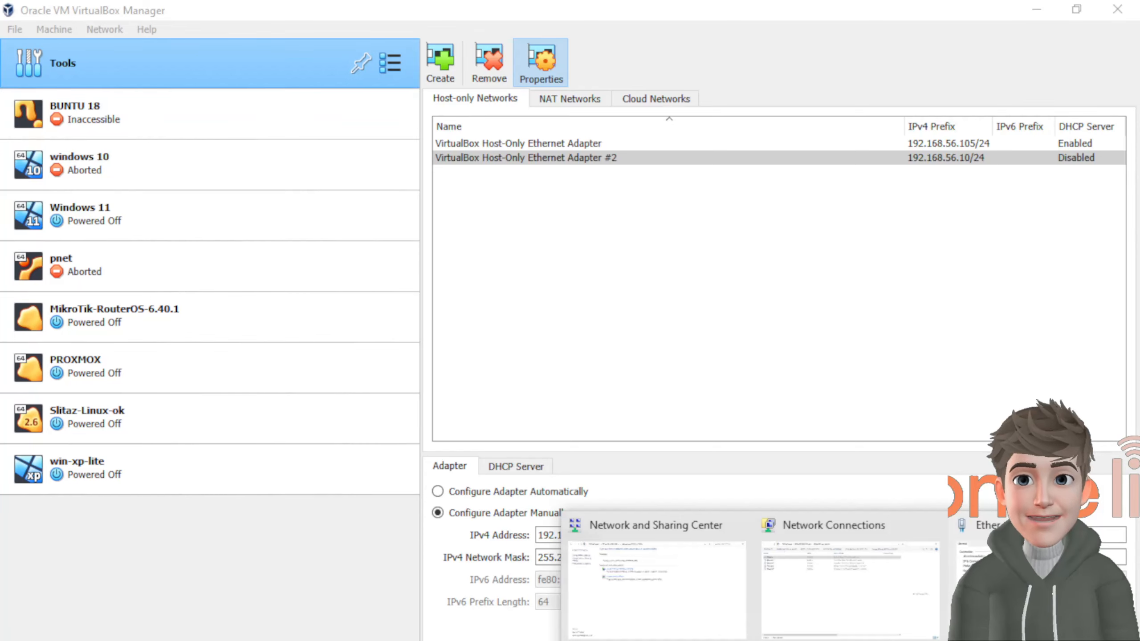
click(1037, 589)
click(914, 223)
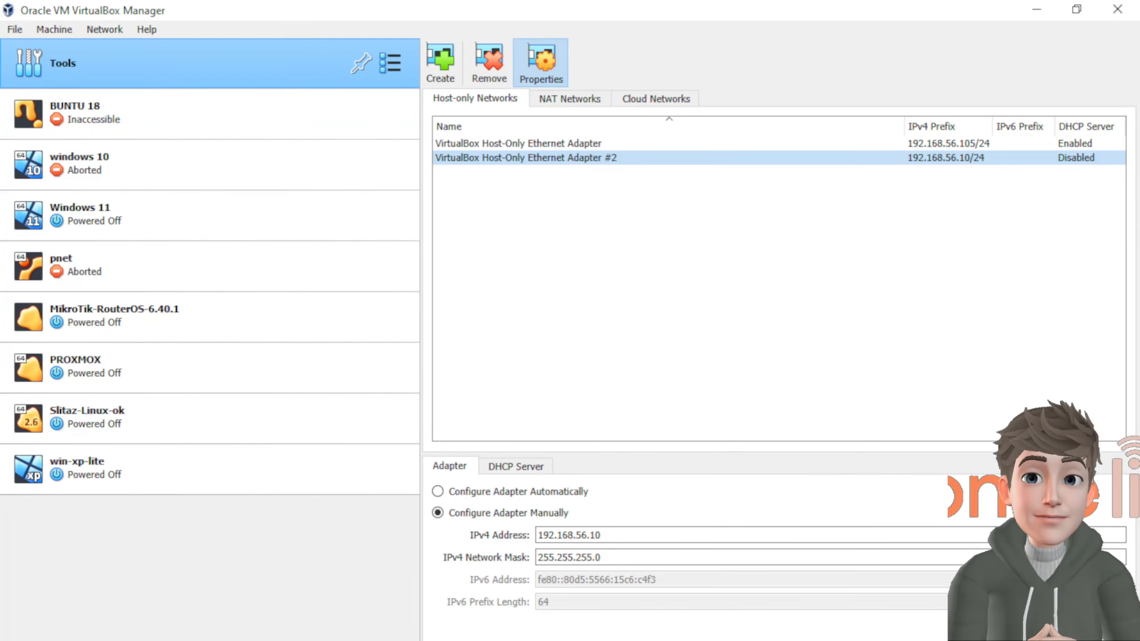
right_click(806, 640)
click(804, 629)
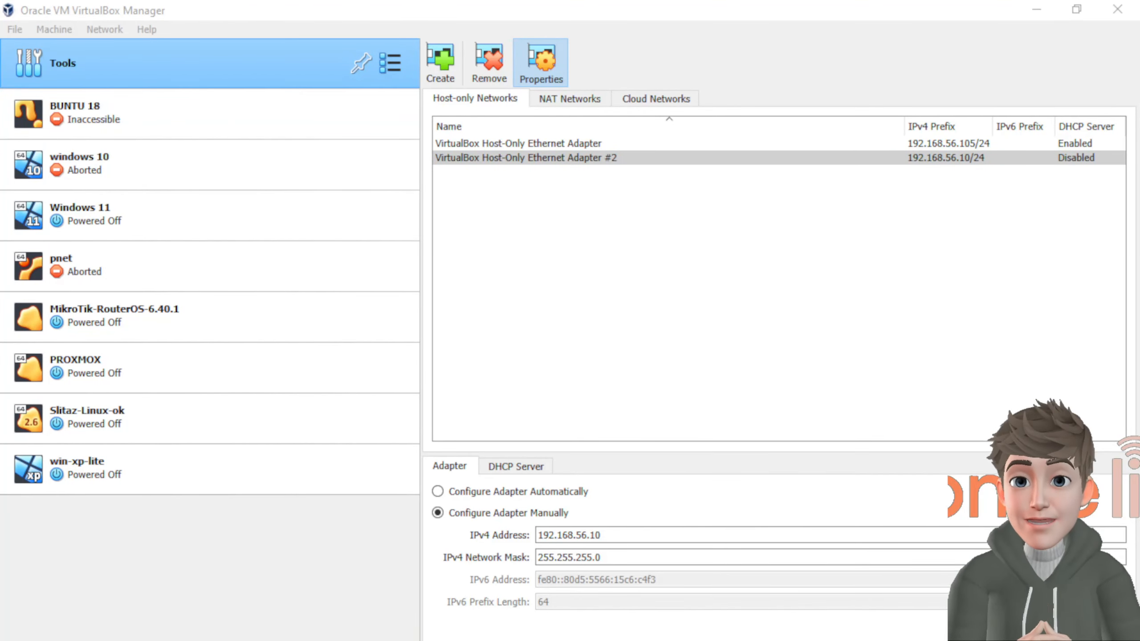
Search the host for "cont" and open Control Panel
click(113, 640)
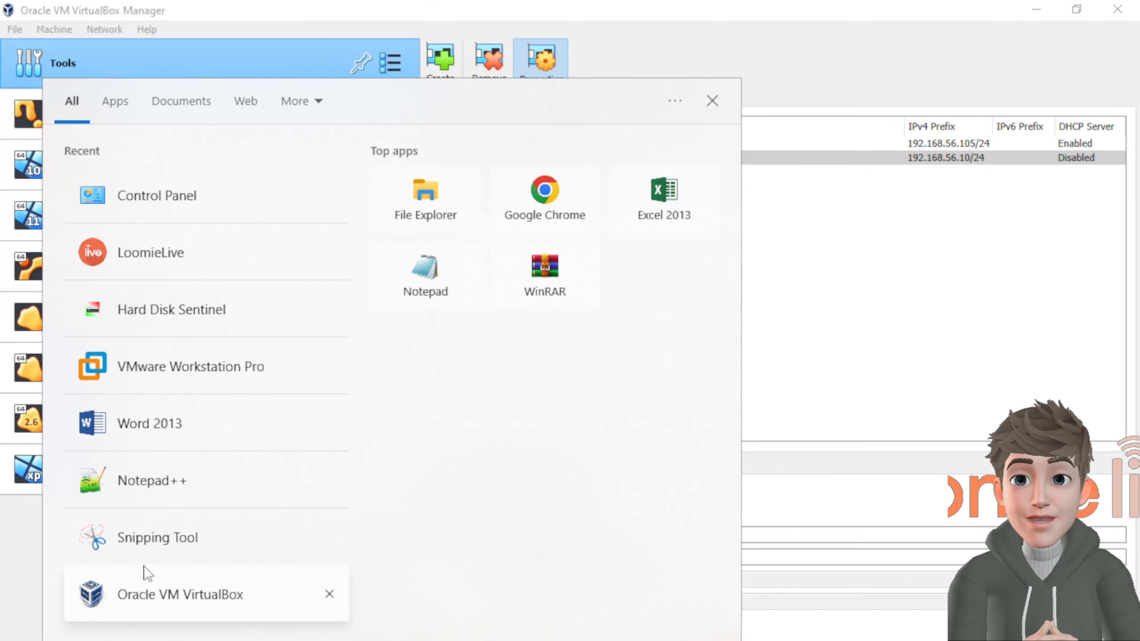
text(cont)
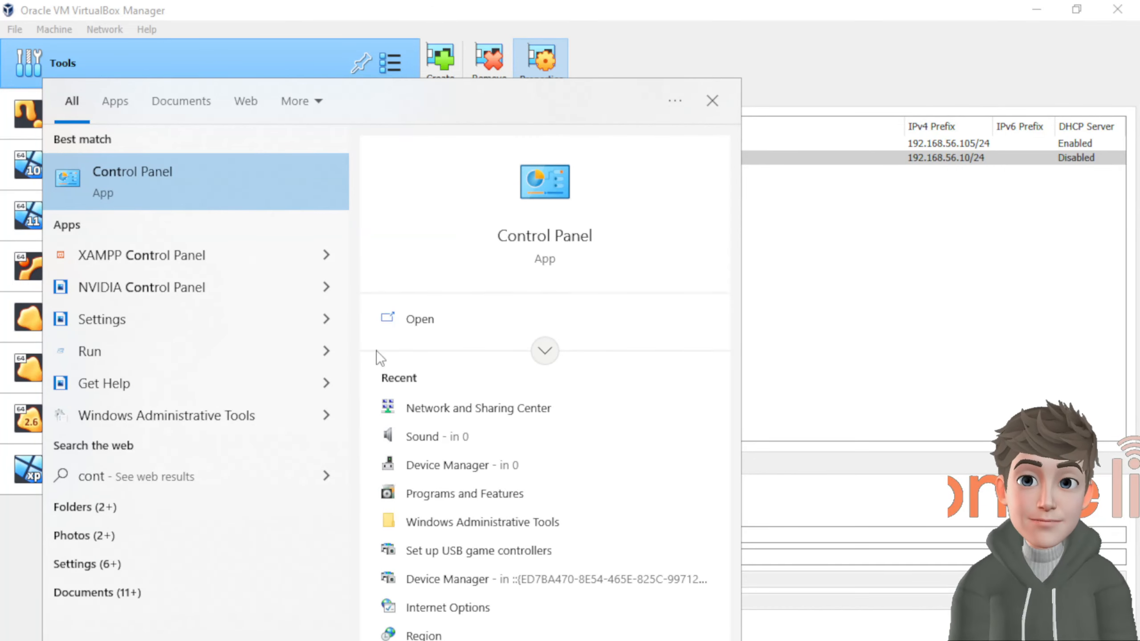
click(536, 190)
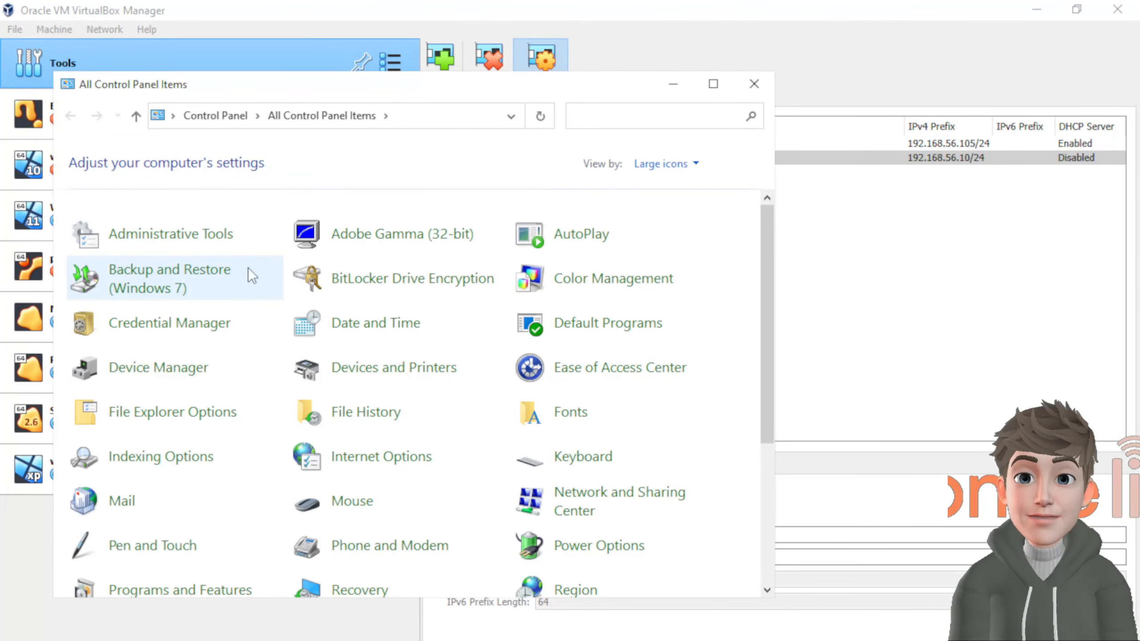
Open Network and Sharing Center and show the host computer's network adapters in Network Connections
scroll(224, 387, down, 1)
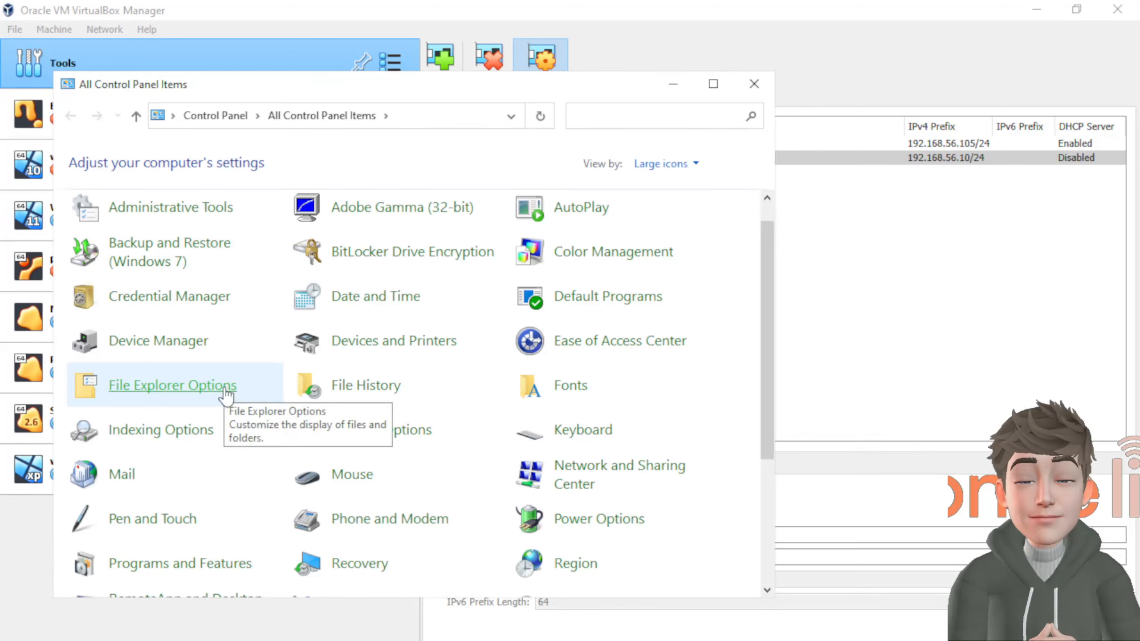
scroll(224, 386, down, 1)
click(600, 450)
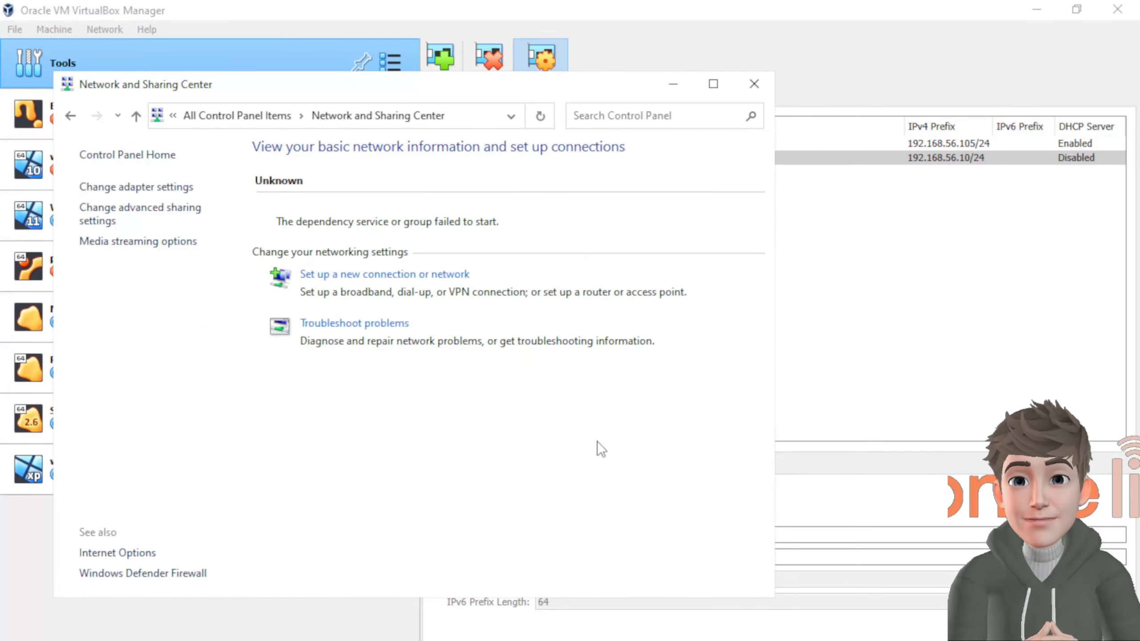
click(157, 186)
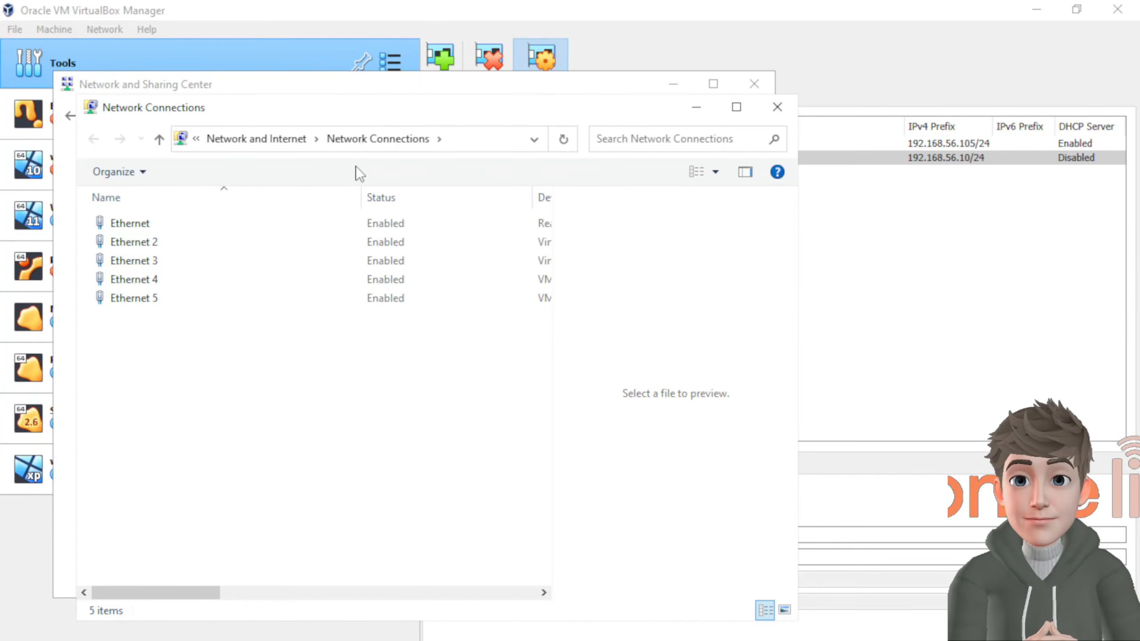
Close Network and Sharing Center and arrange Network Connections so its device names and VirtualBox's host-only network list are visible together
drag(361, 194, 168, 200)
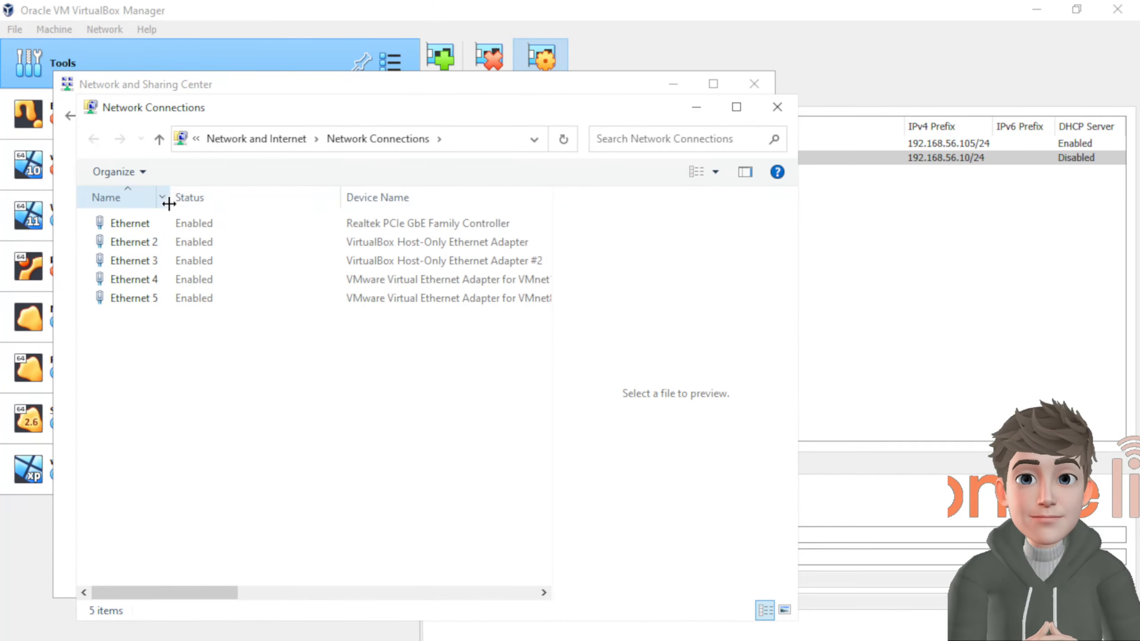
drag(378, 88, 749, 95)
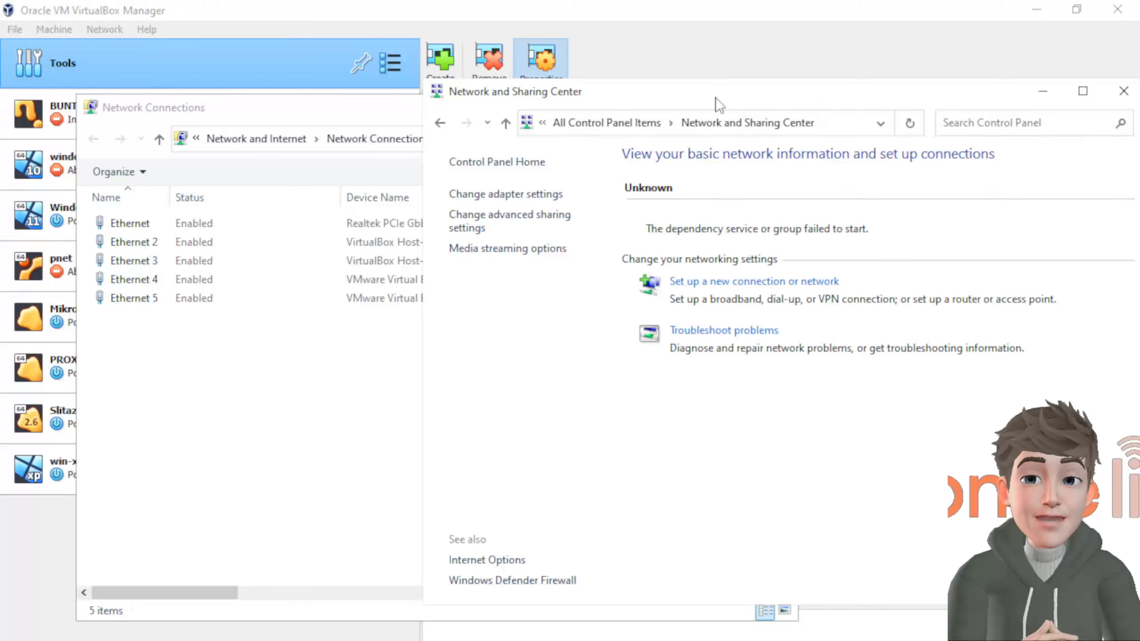
drag(672, 96, 262, 265)
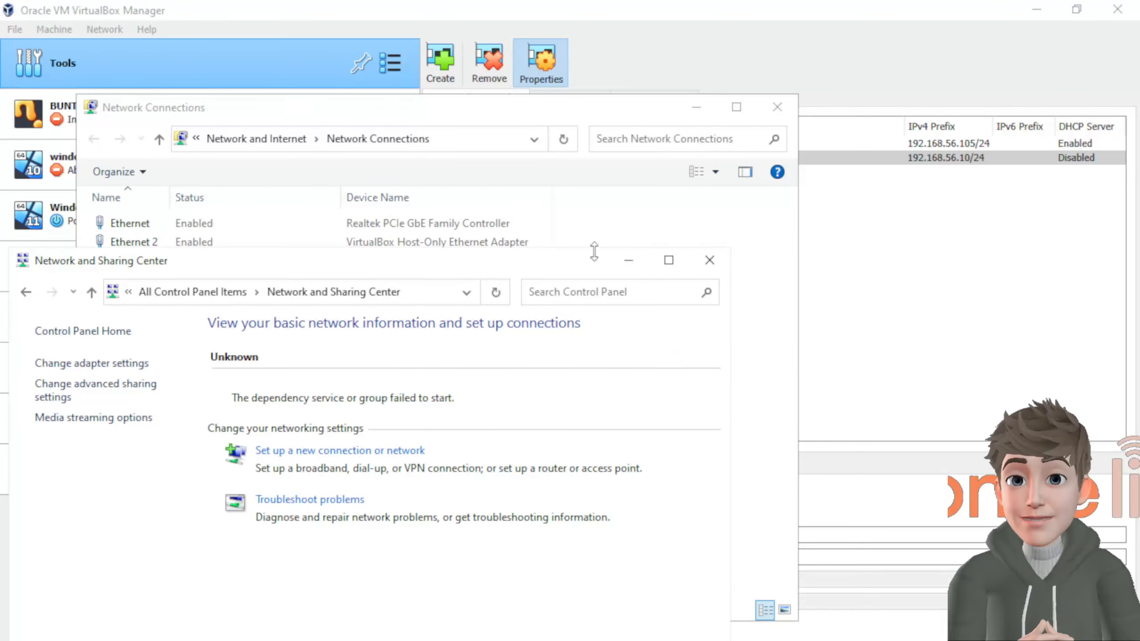
click(710, 258)
drag(341, 196, 249, 196)
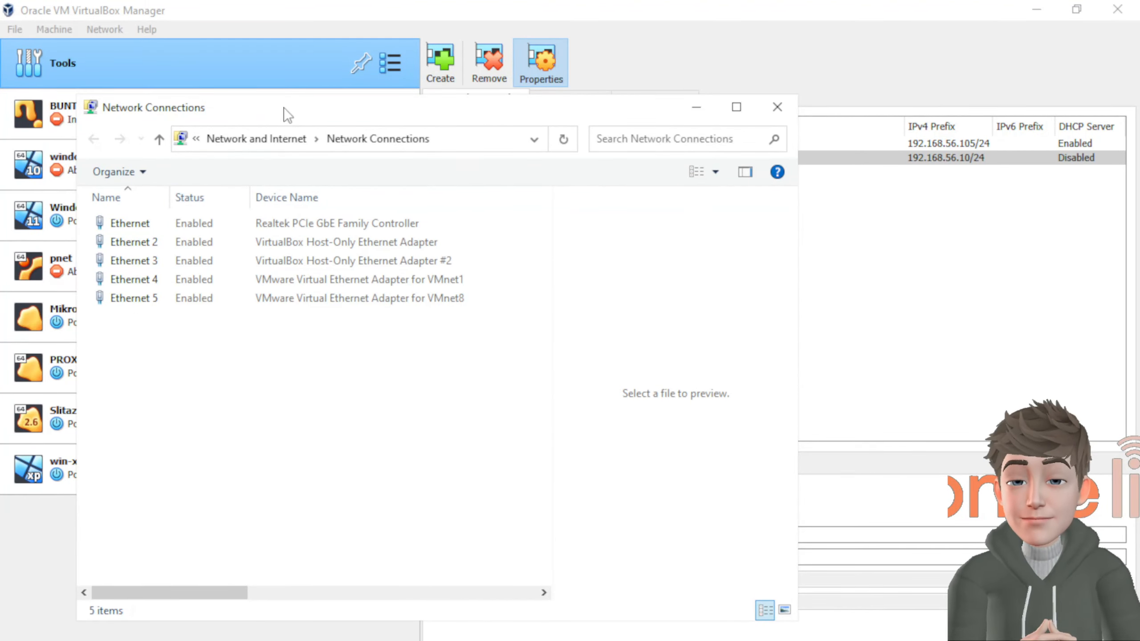
drag(283, 107, 621, 202)
click(697, 228)
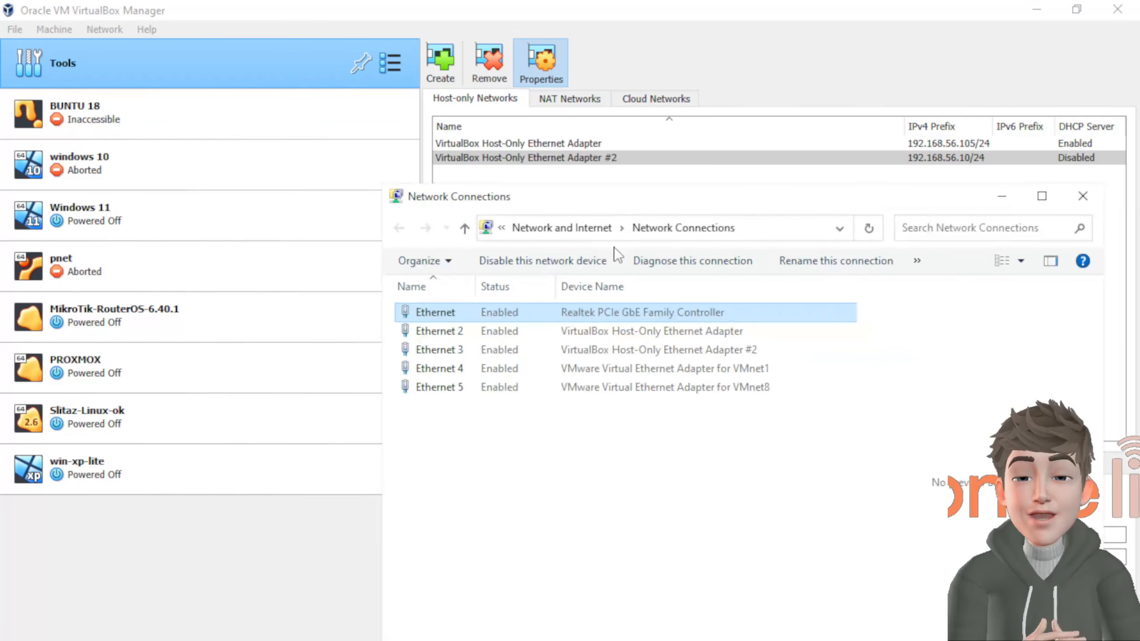
Check the host's Ethernet 2 and Ethernet 3 connections against the VirtualBox host-only networks
click(627, 332)
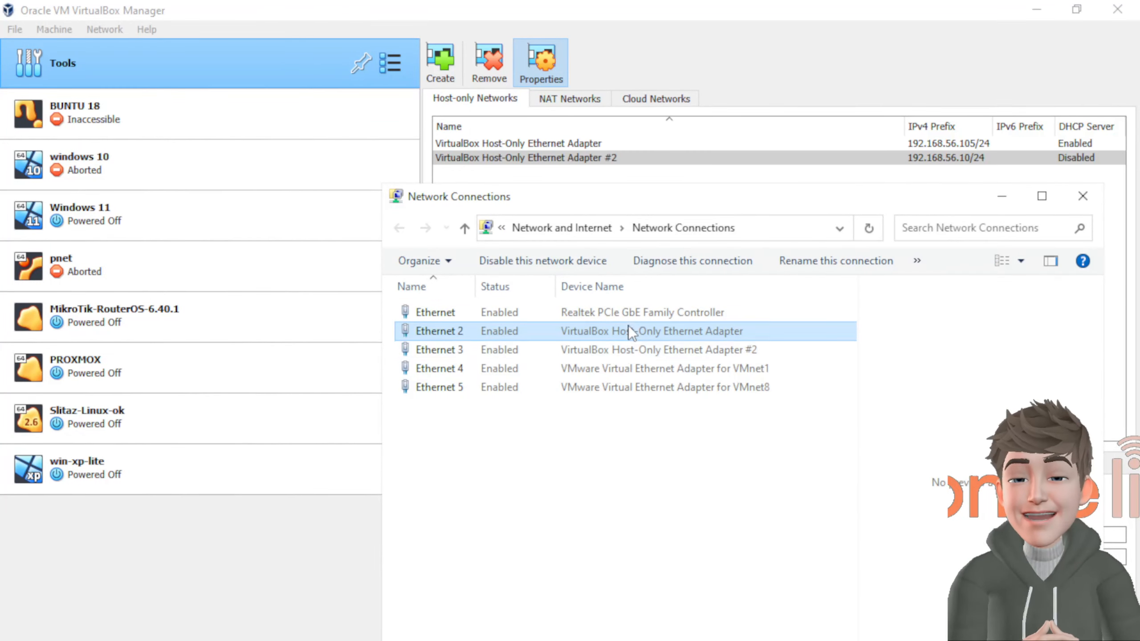
click(437, 352)
right_click(437, 353)
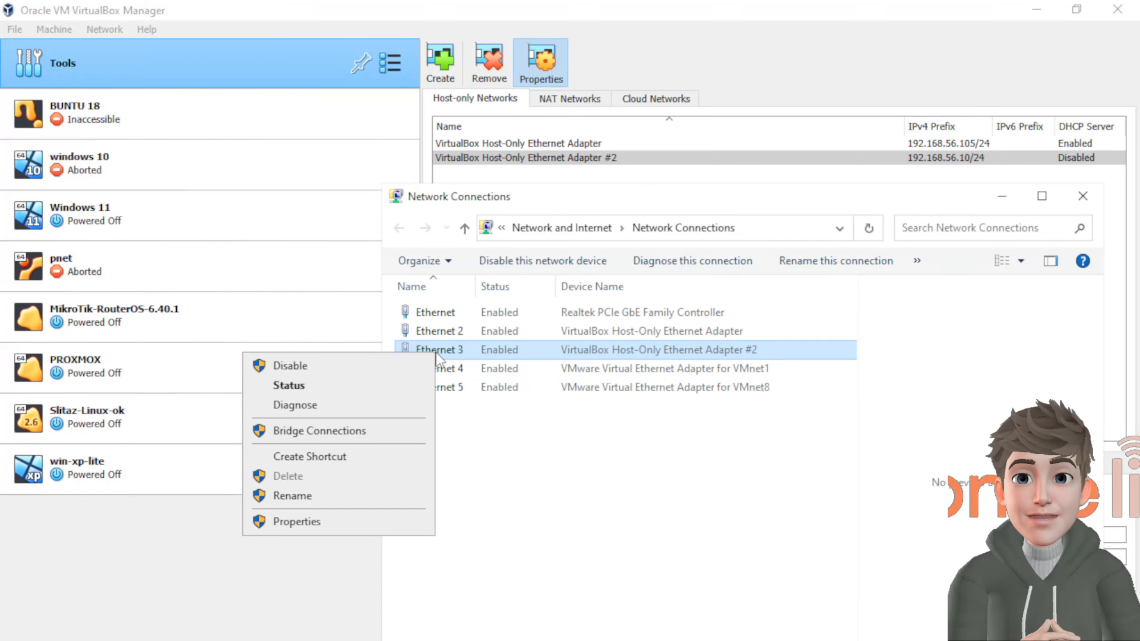
Remove VirtualBox Host-Only Ethernet Adapter #2 from the host-only networks and confirm the deletion
click(531, 161)
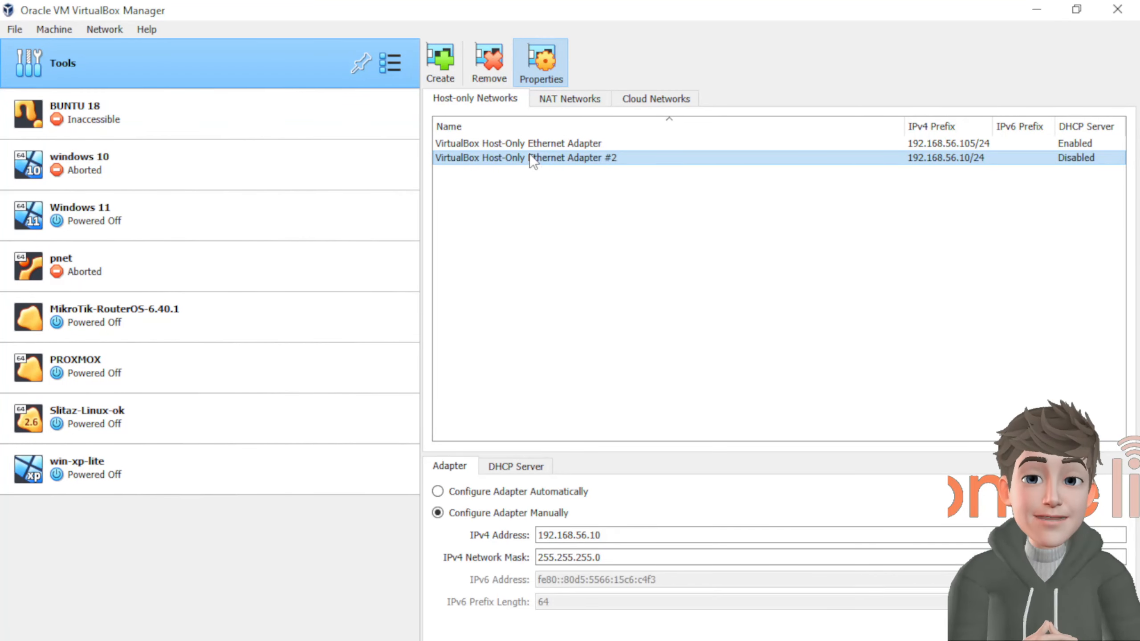
click(489, 60)
click(541, 417)
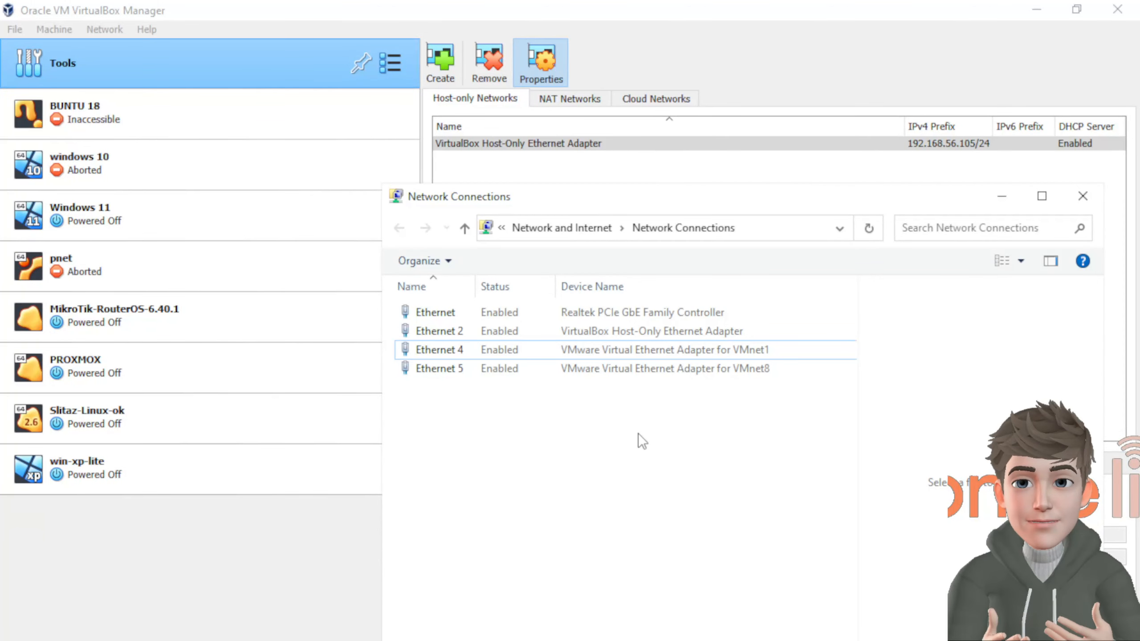
Refresh the host's Network Connections list and check which VirtualBox host-only adapters it contains
right_click(554, 428)
click(456, 499)
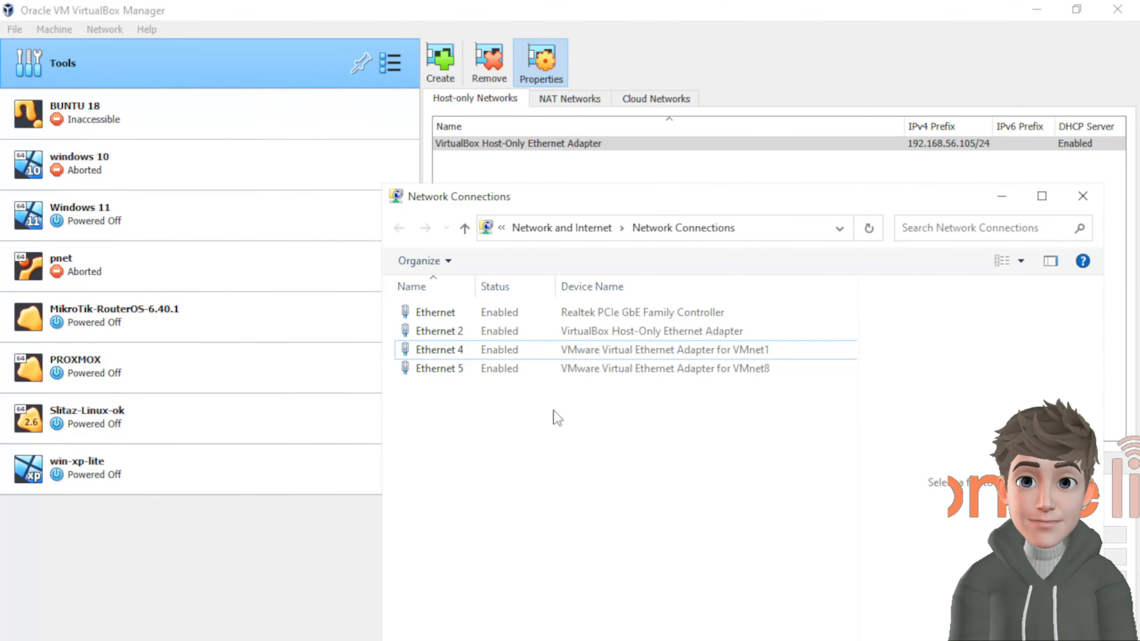
click(583, 338)
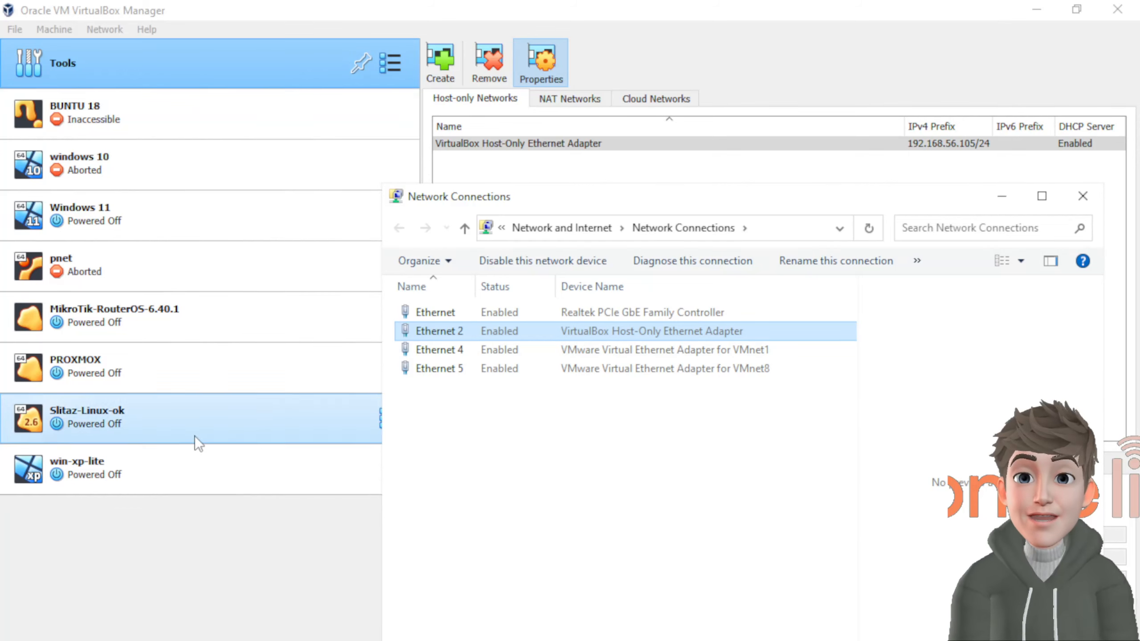
Check which host-only adapters are available for Adapter 1 in win-xp-lite's network settings, leaving the settings without saving
click(77, 467)
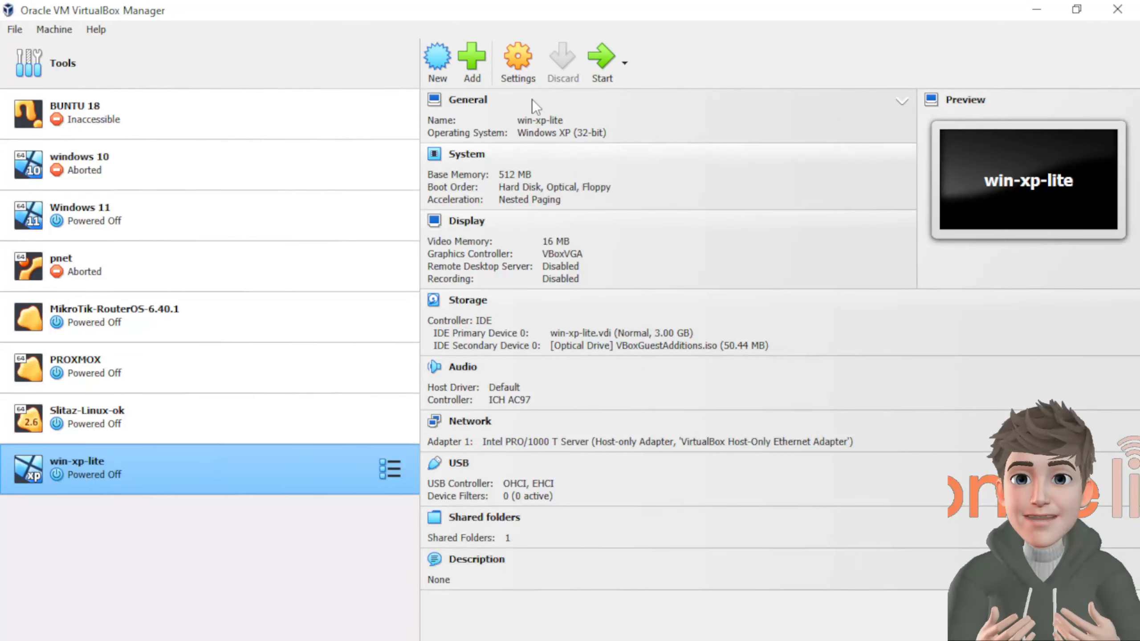
click(524, 68)
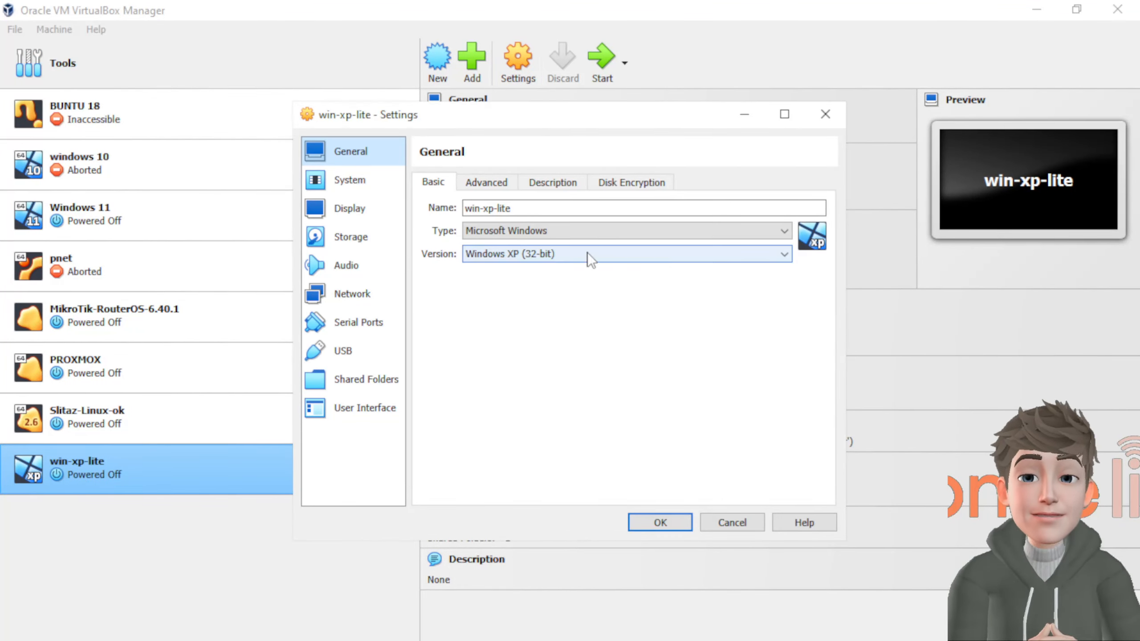
click(352, 295)
click(647, 253)
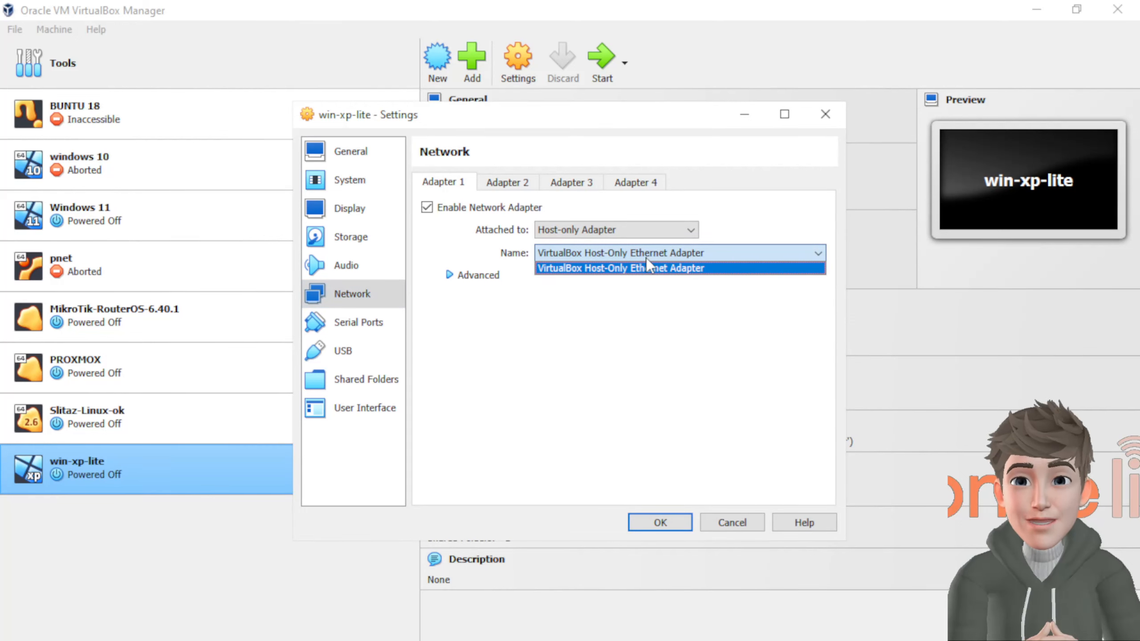
click(645, 269)
click(735, 522)
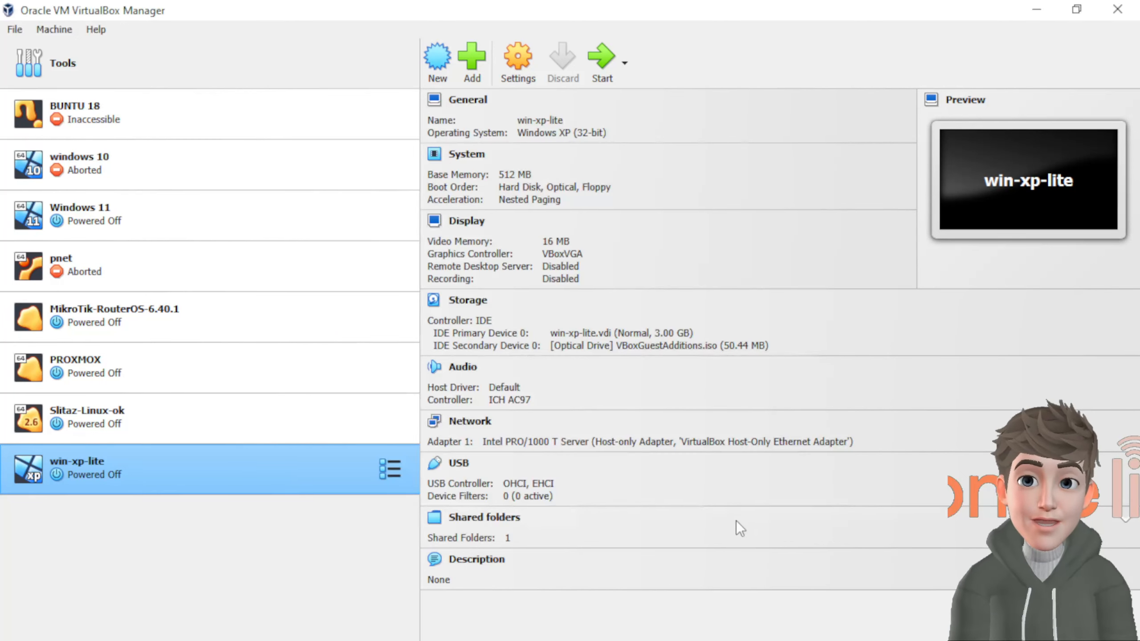
Reopen Network Manager and create a second host-only network alongside VirtualBox Host-Only Ethernet Adapter
click(54, 29)
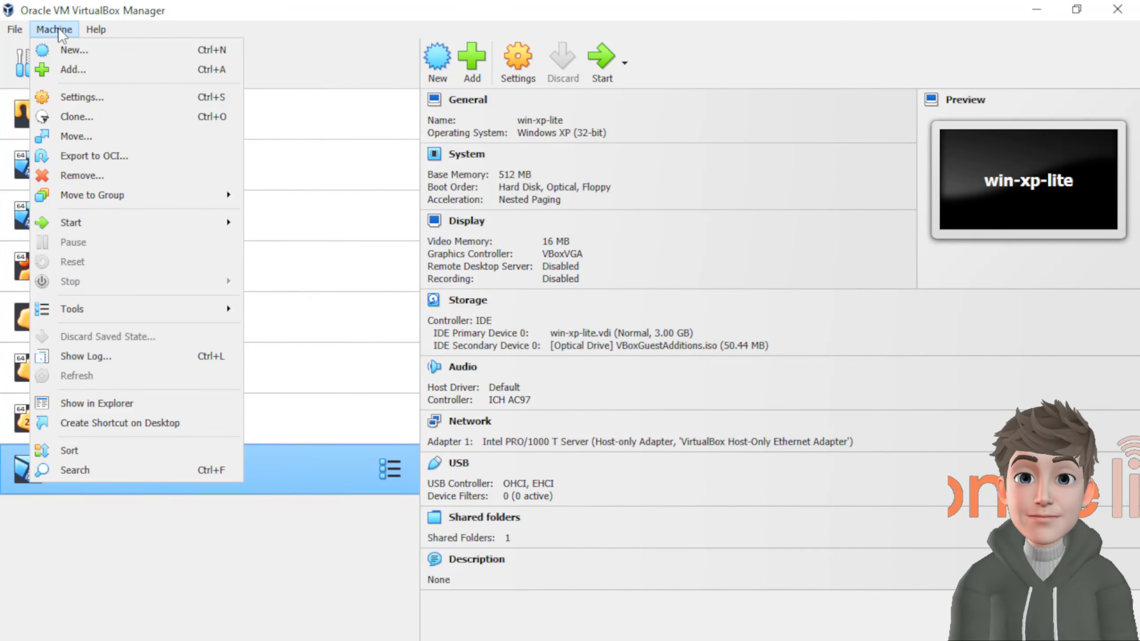
mouse_move(18, 33)
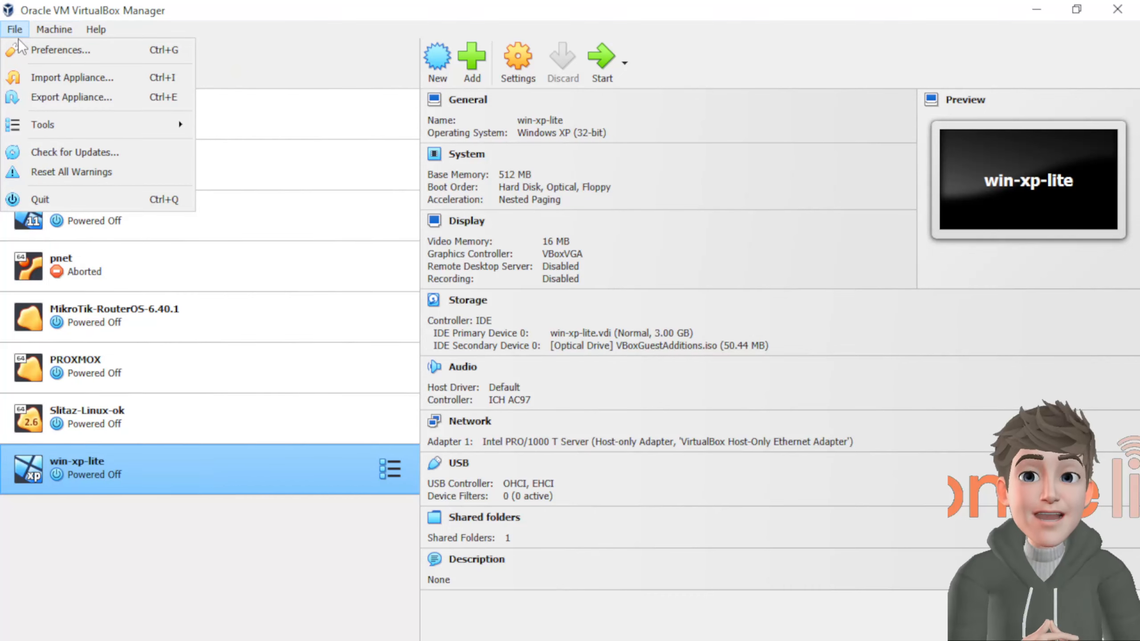
mouse_move(63, 125)
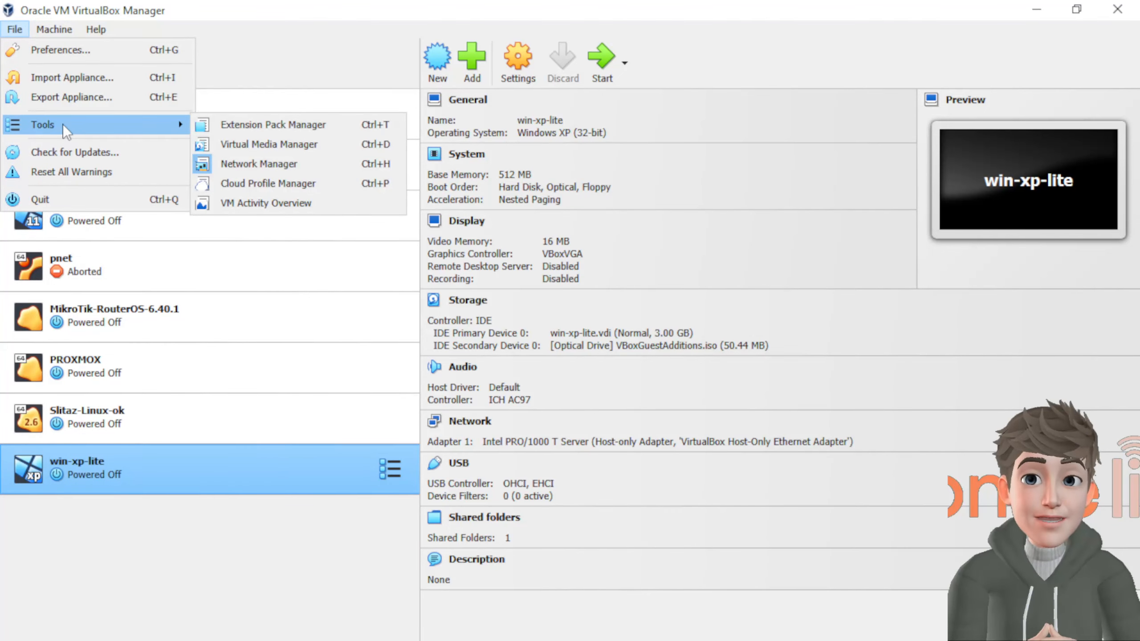
click(297, 160)
click(540, 145)
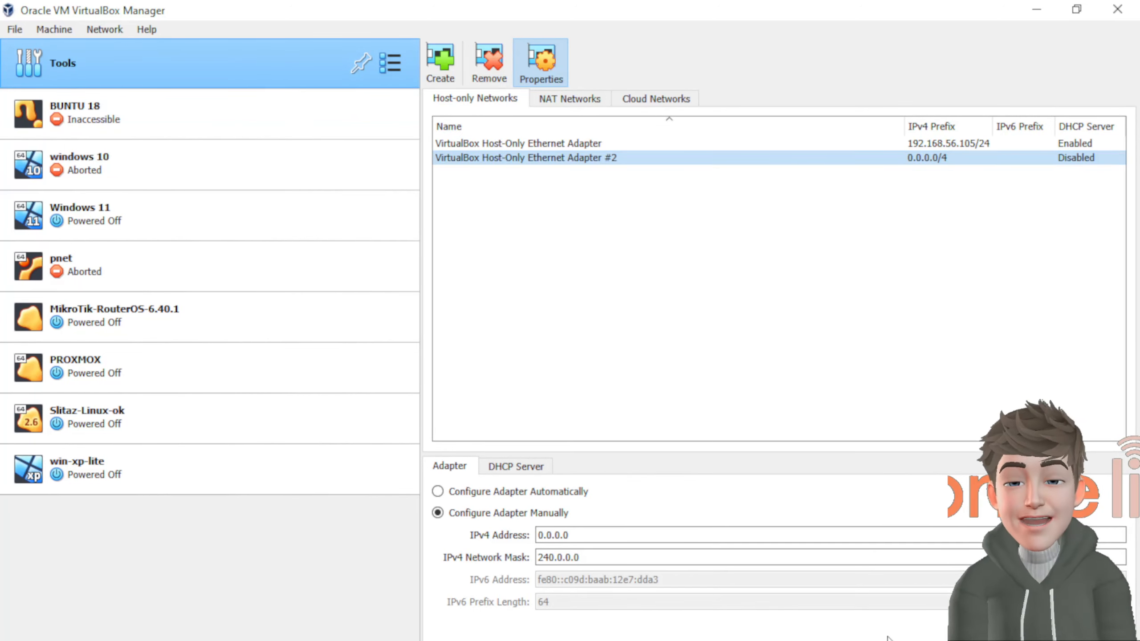
Return to the host's Network Connections, refresh the list and check for the newly created host-only adapter
click(846, 640)
right_click(697, 480)
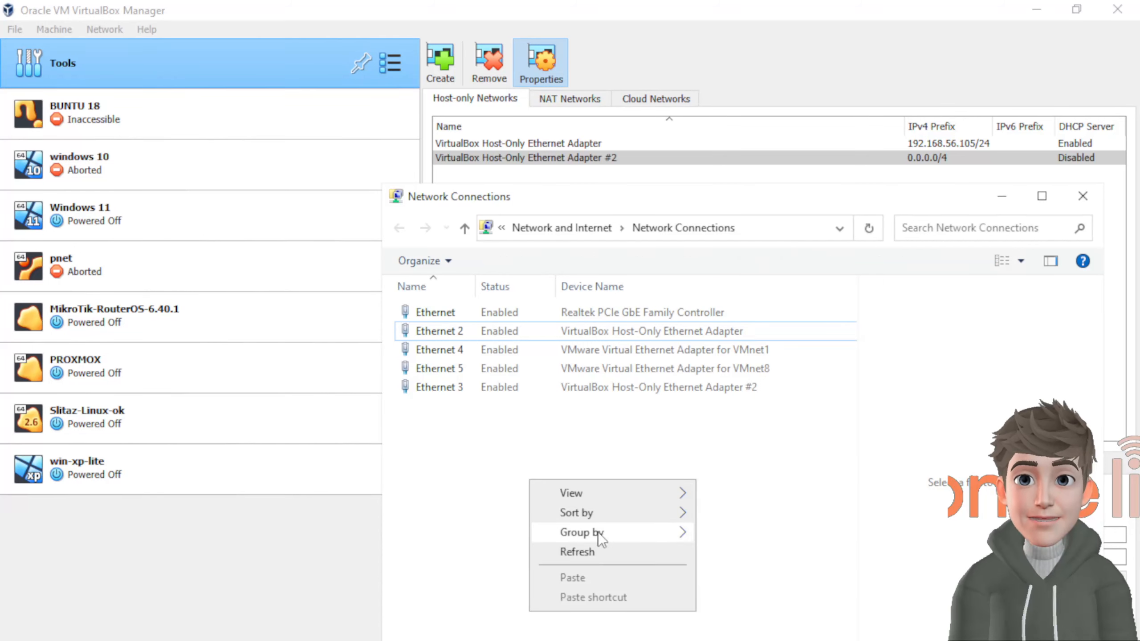
click(610, 551)
click(723, 352)
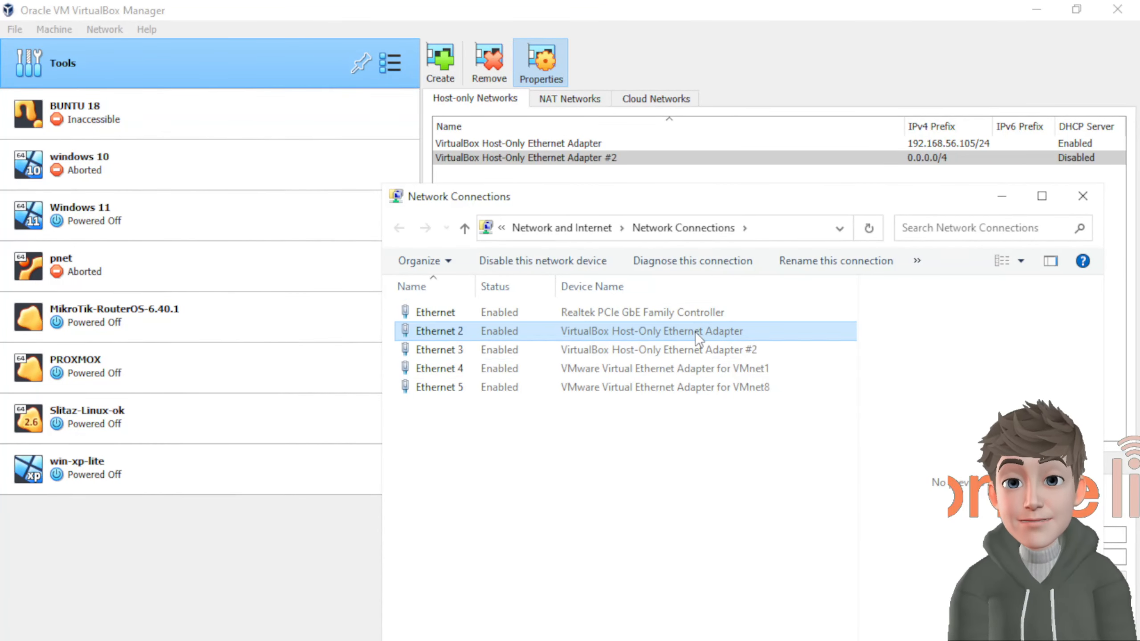
Minimize Network Connections and remove the newly created VirtualBox Host-Only Ethernet Adapter #2, confirming the deletion
click(1004, 196)
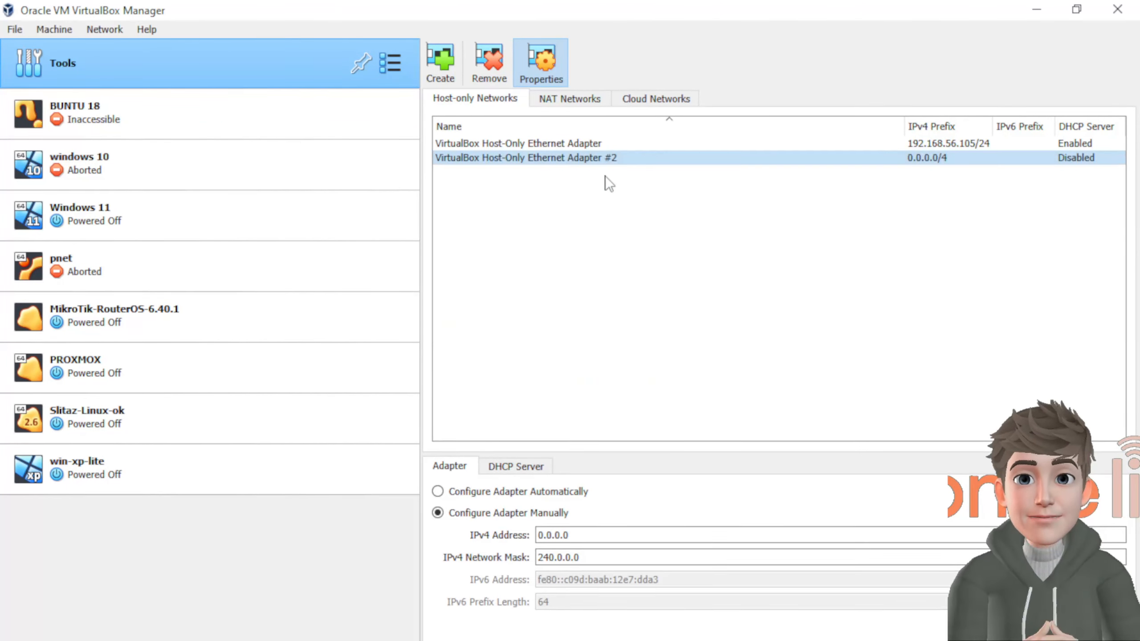
click(485, 67)
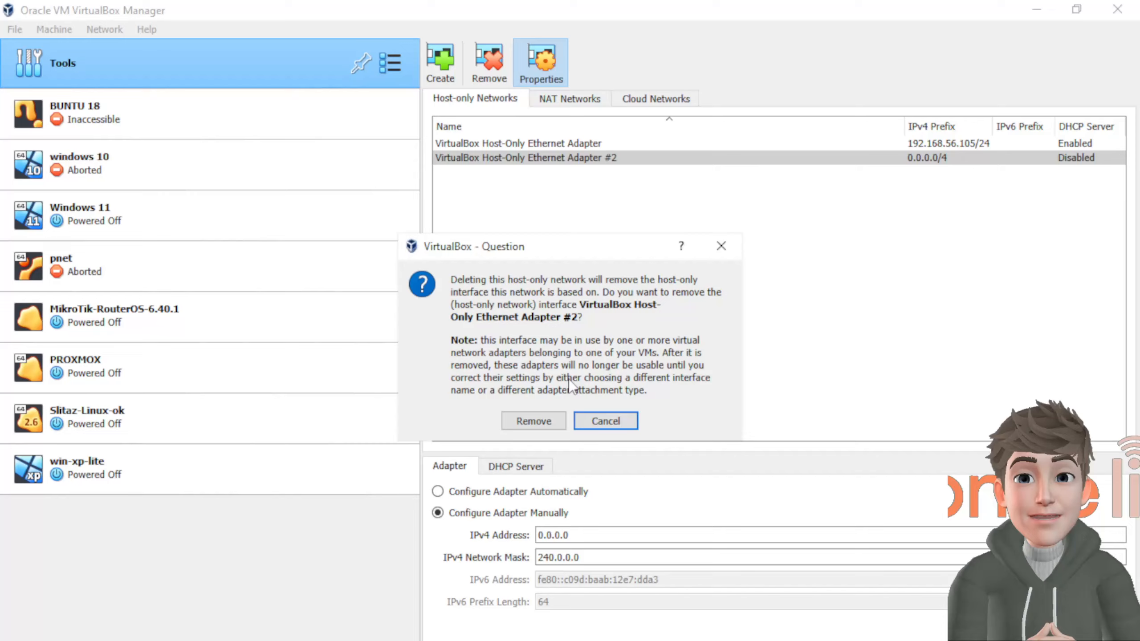
click(534, 423)
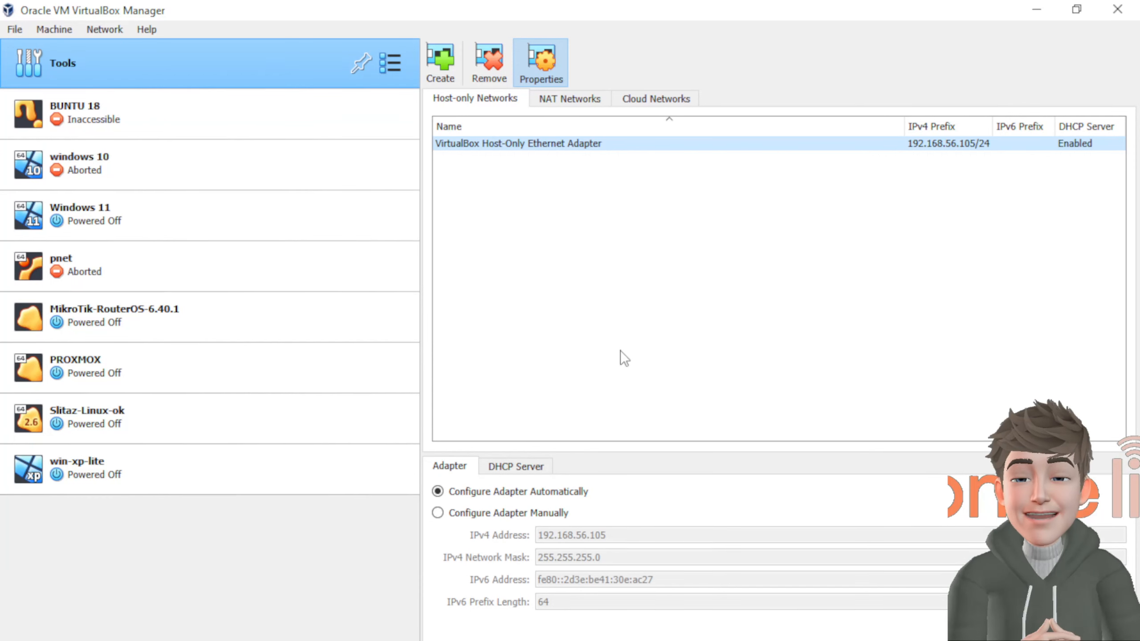
Examine the adapter configuration and DHCP server settings of VirtualBox Host-Only Ethernet Adapter, including its server mask and address bounds
click(515, 471)
click(468, 471)
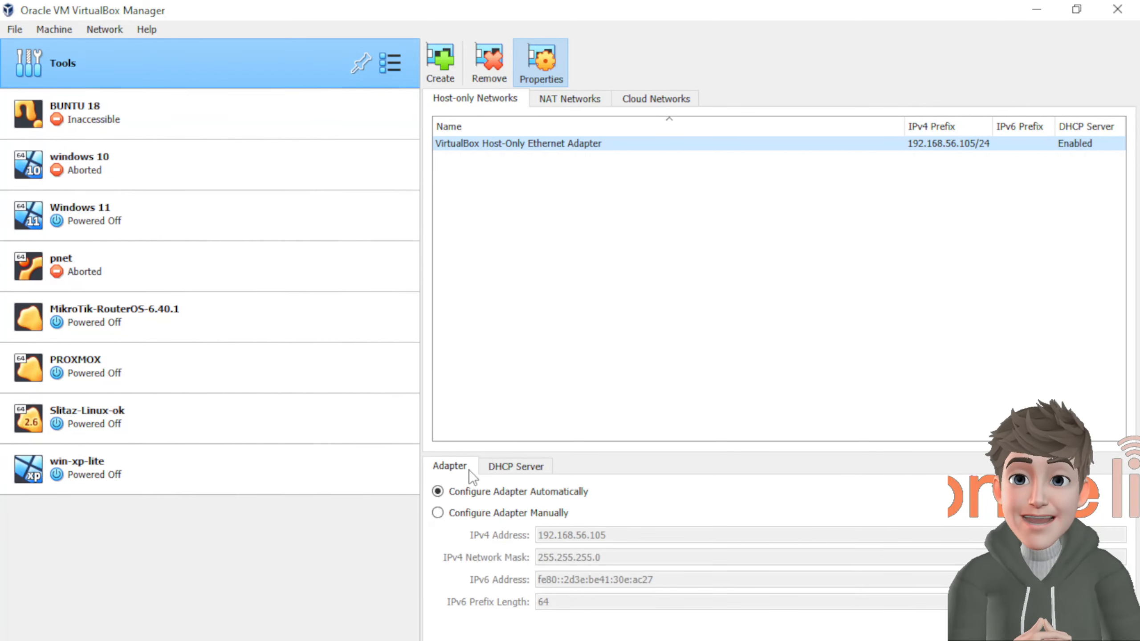
click(506, 470)
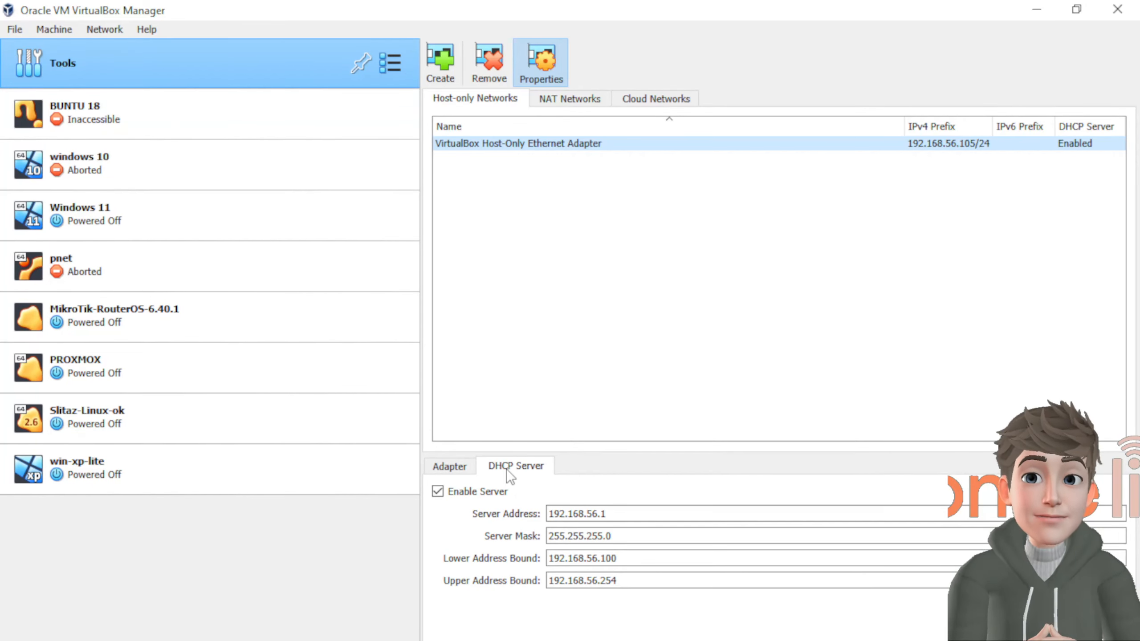
click(495, 490)
click(458, 495)
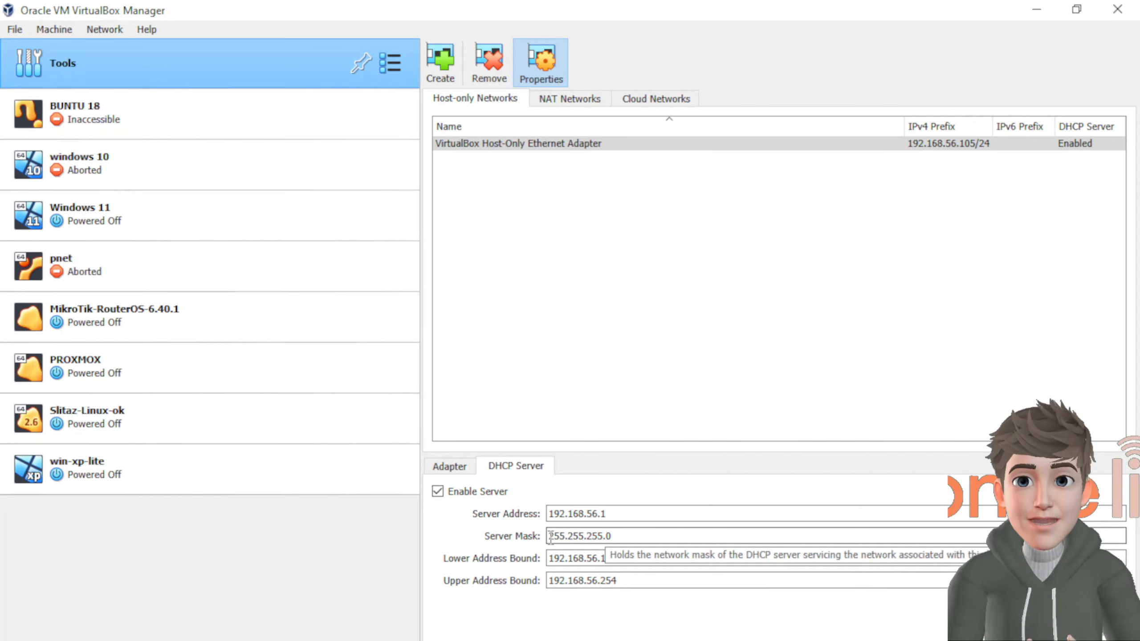
drag(551, 536, 651, 538)
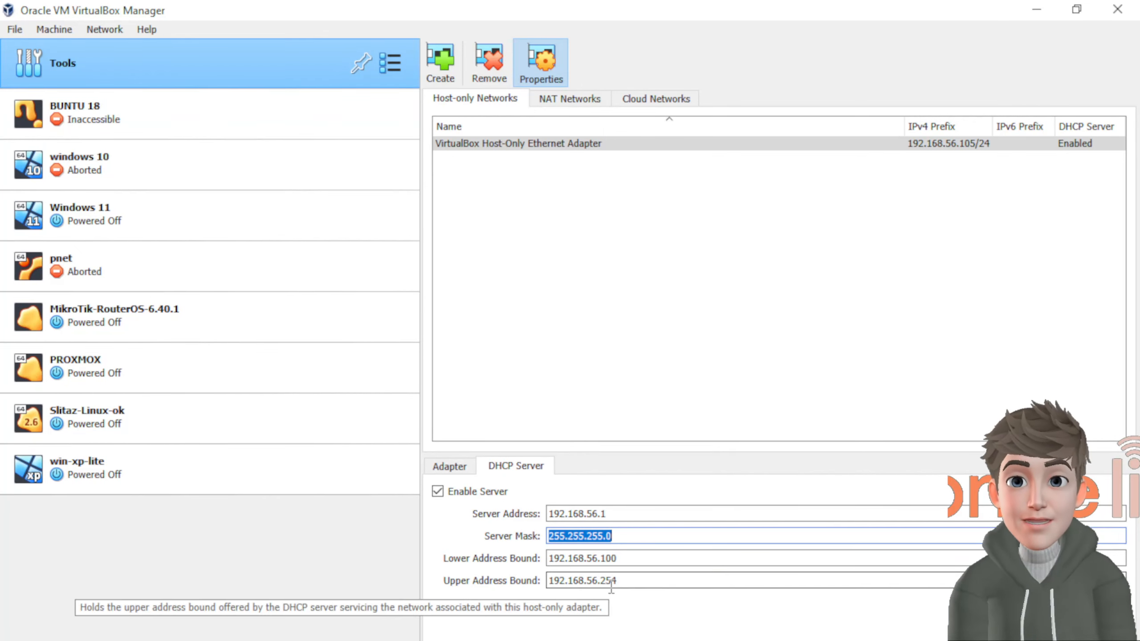
click(611, 580)
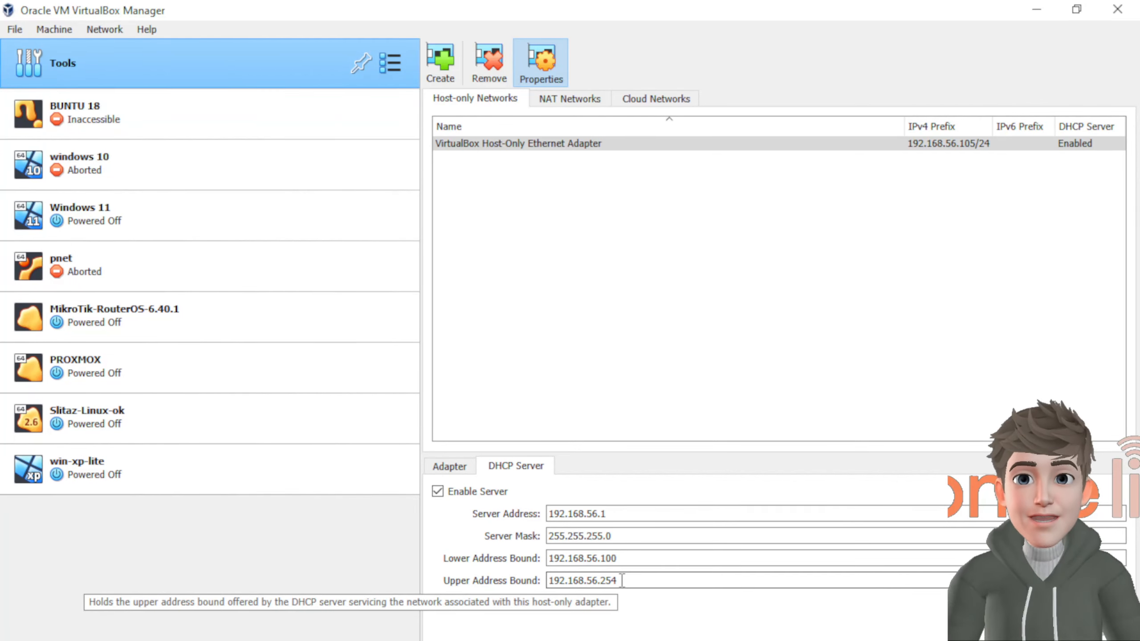
Set the DHCP server's lower address bound to 192.168.56.50 for VirtualBox Host-Only Ethernet Adapter
drag(625, 559, 601, 558)
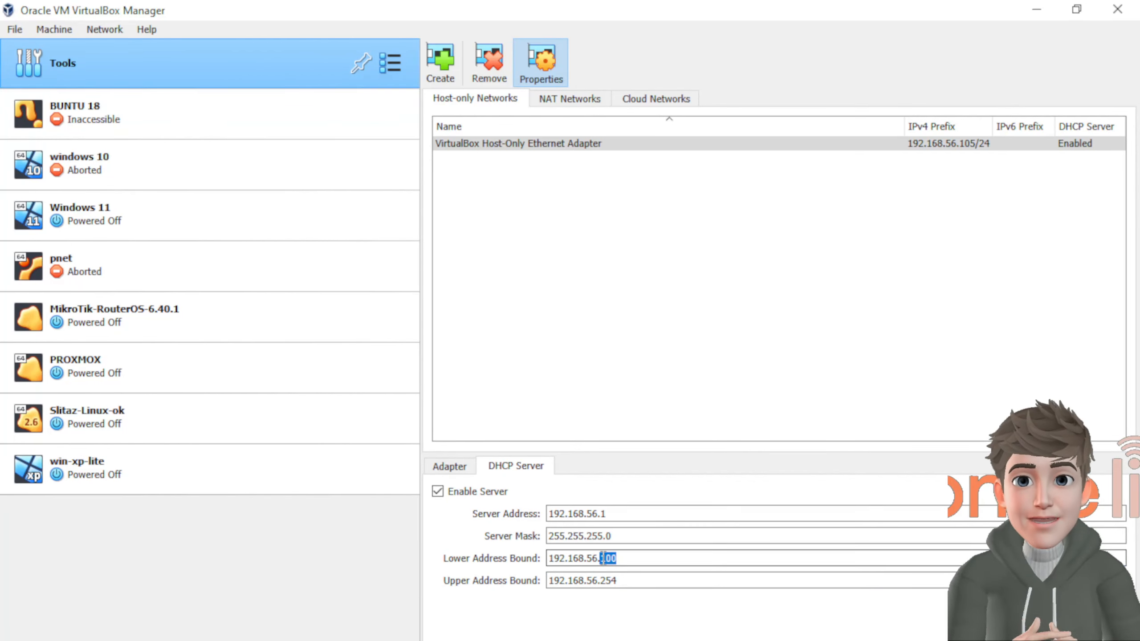
text(50)
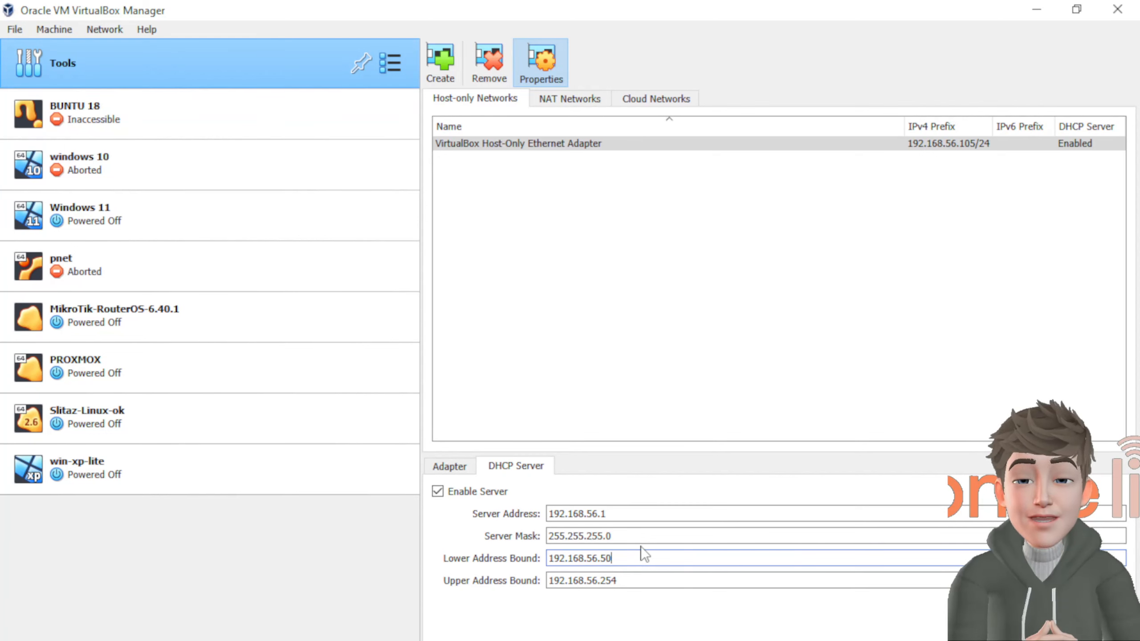
click(453, 466)
click(510, 467)
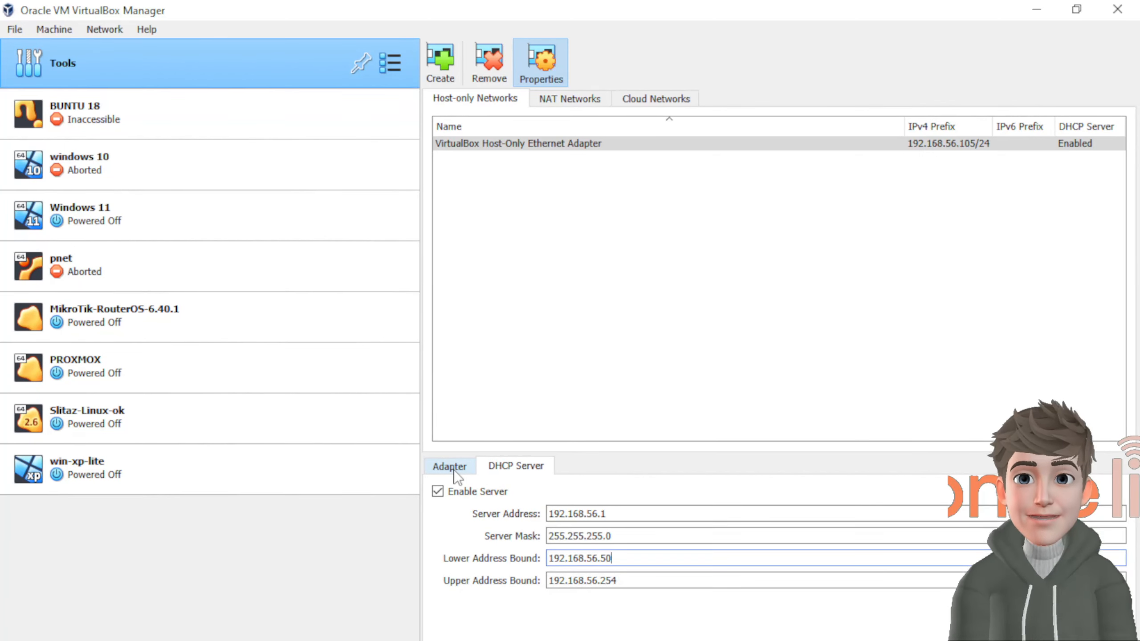
Compare the host-only adapter's manual IPv4 configuration with its automatic one, restore automatic configuration and return to the DHCP server settings
click(454, 468)
click(490, 467)
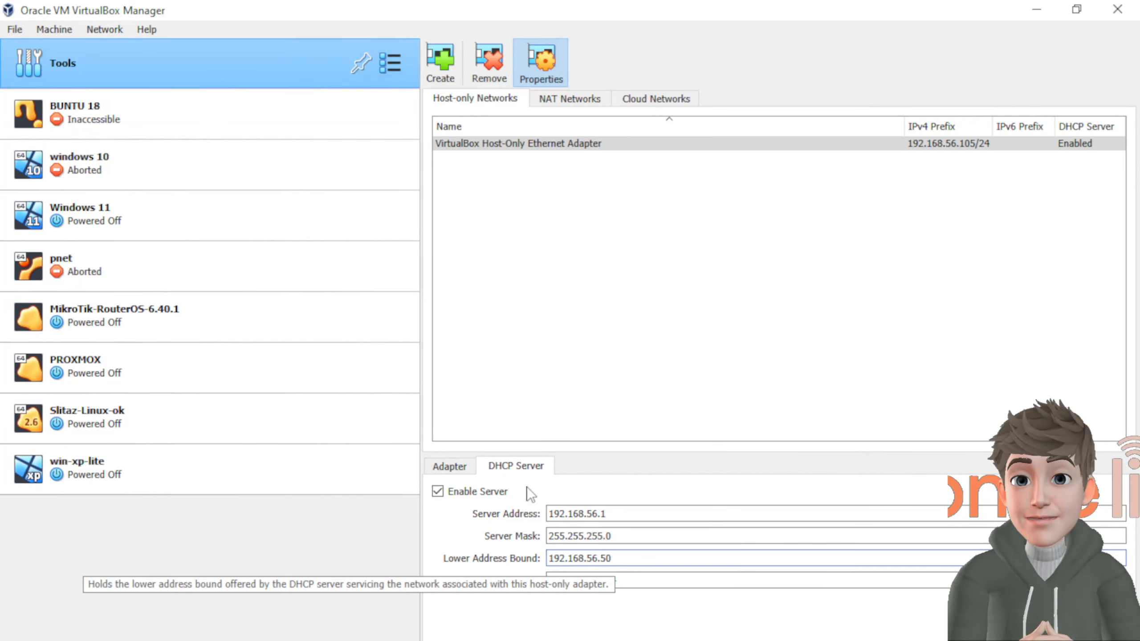
click(452, 469)
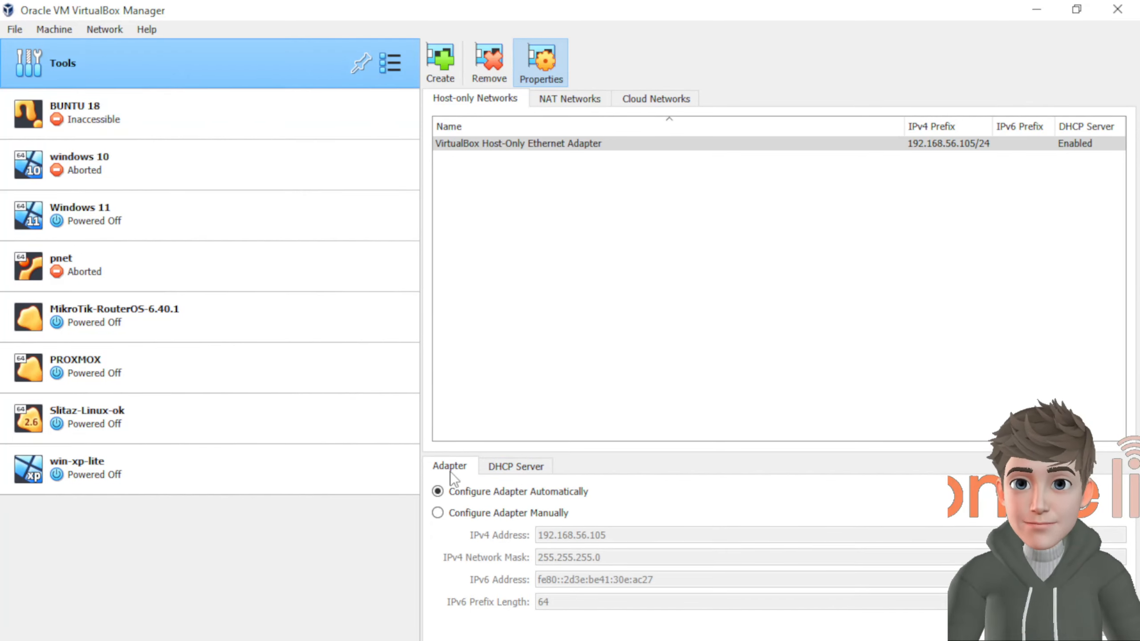
click(481, 513)
drag(633, 536, 524, 539)
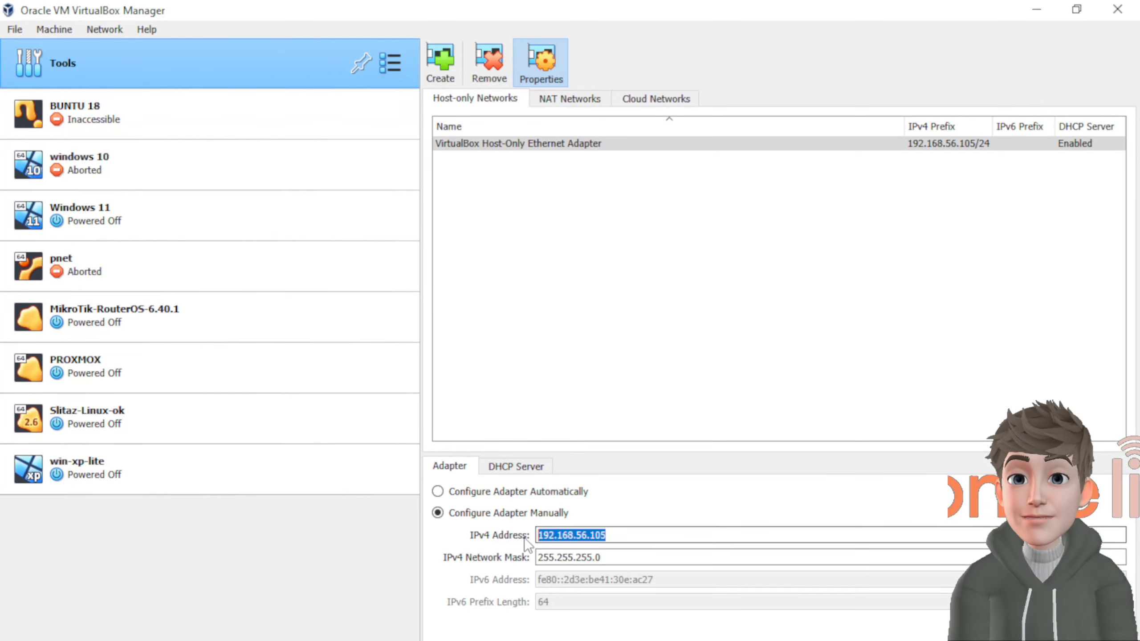
drag(617, 557, 549, 557)
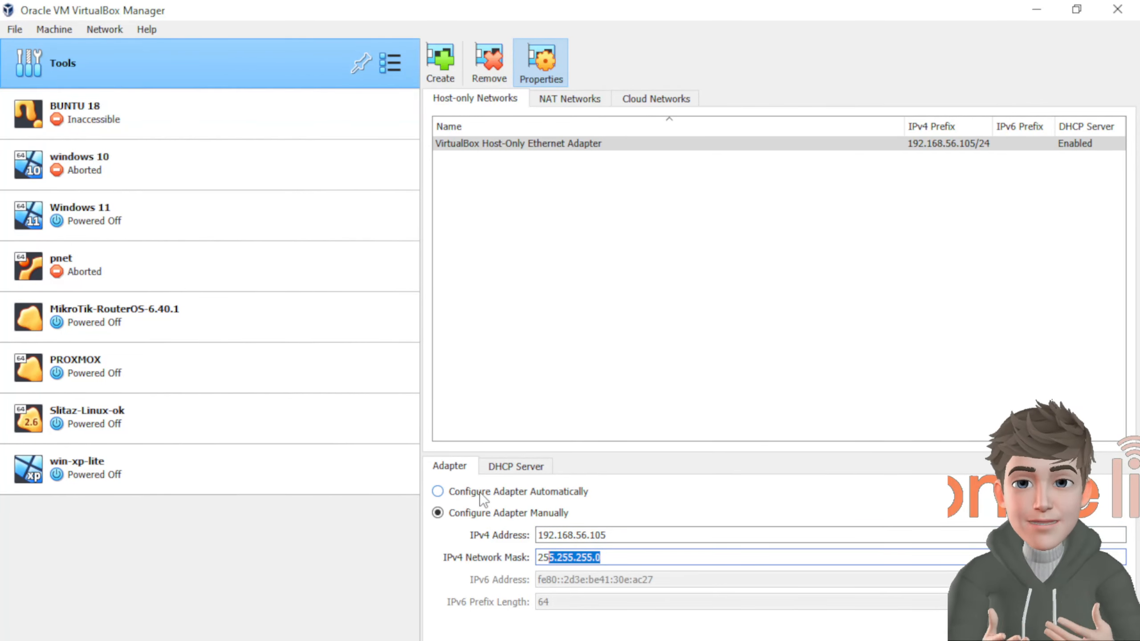
click(480, 492)
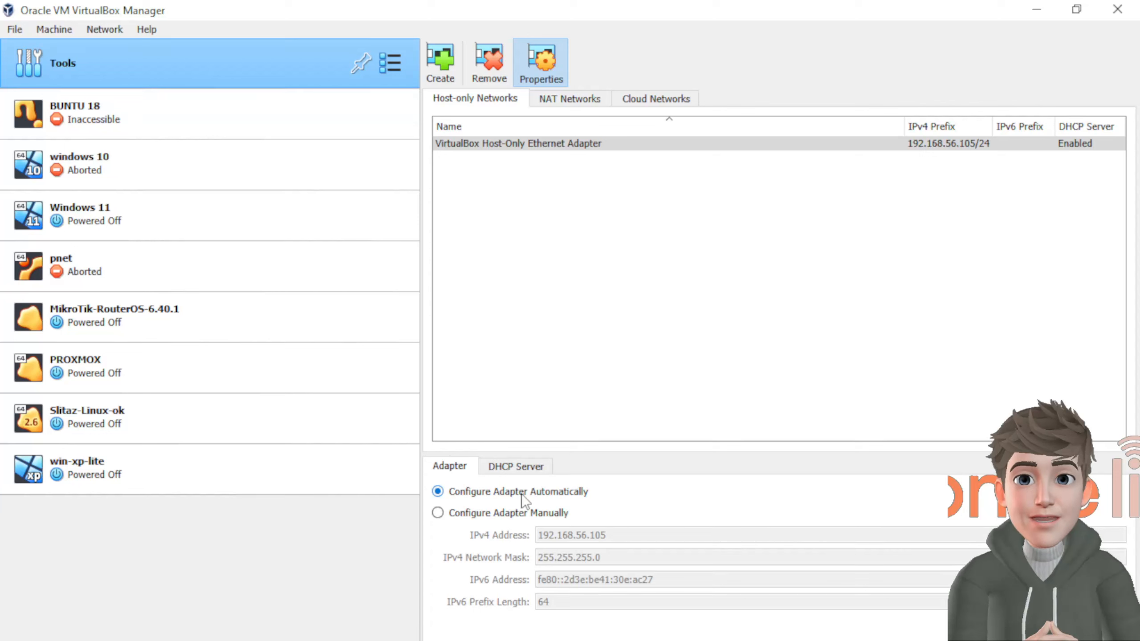
click(531, 469)
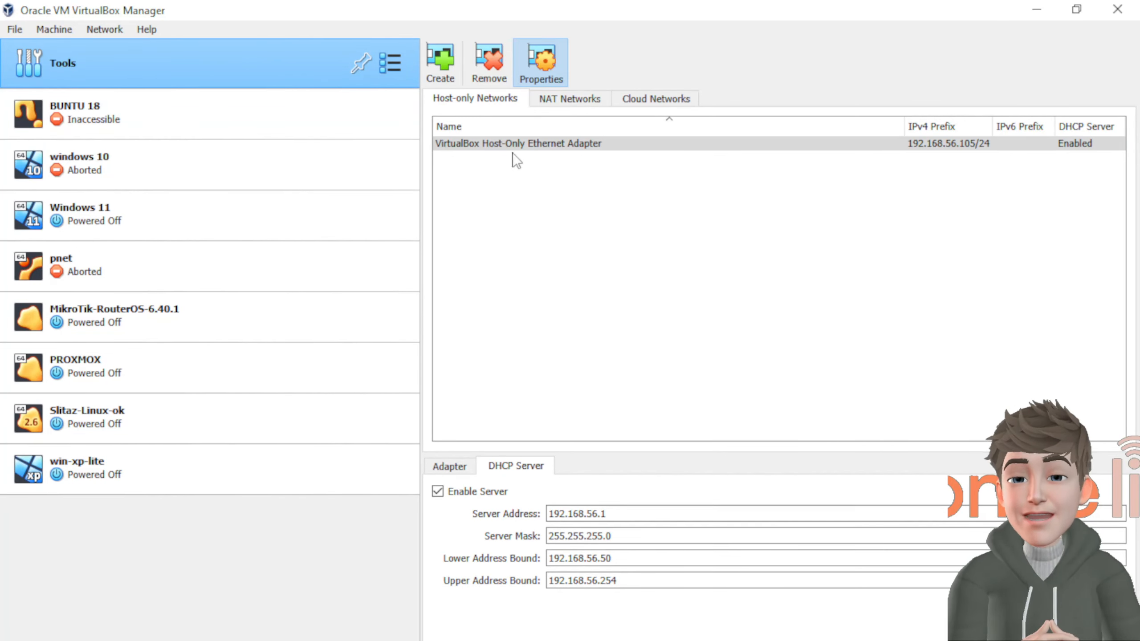
Switch to the host's Network Connections and check the TCP/IPv4 properties of Ethernet 2, the VirtualBox Host-Only Ethernet Adapter
click(144, 459)
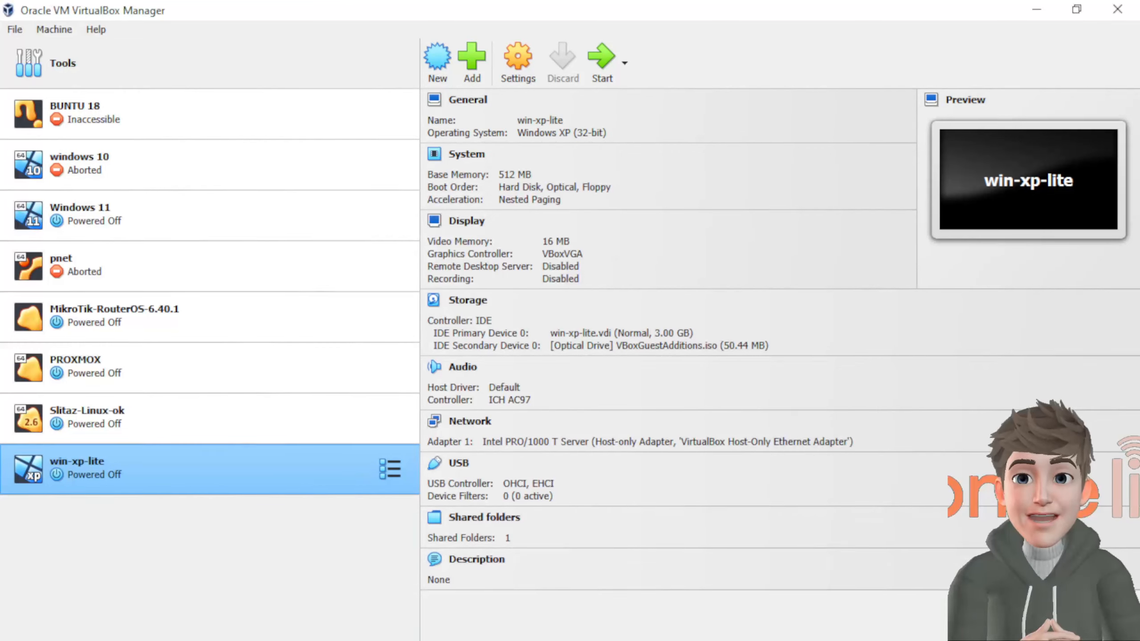
key(alt+Tab)
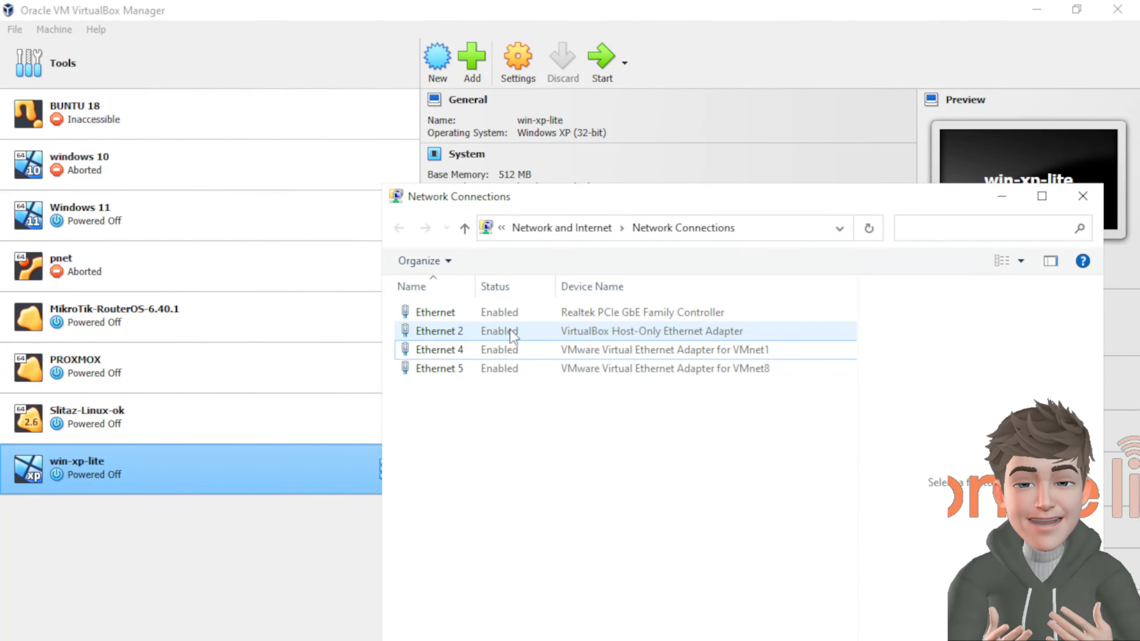
click(564, 333)
double_click(623, 336)
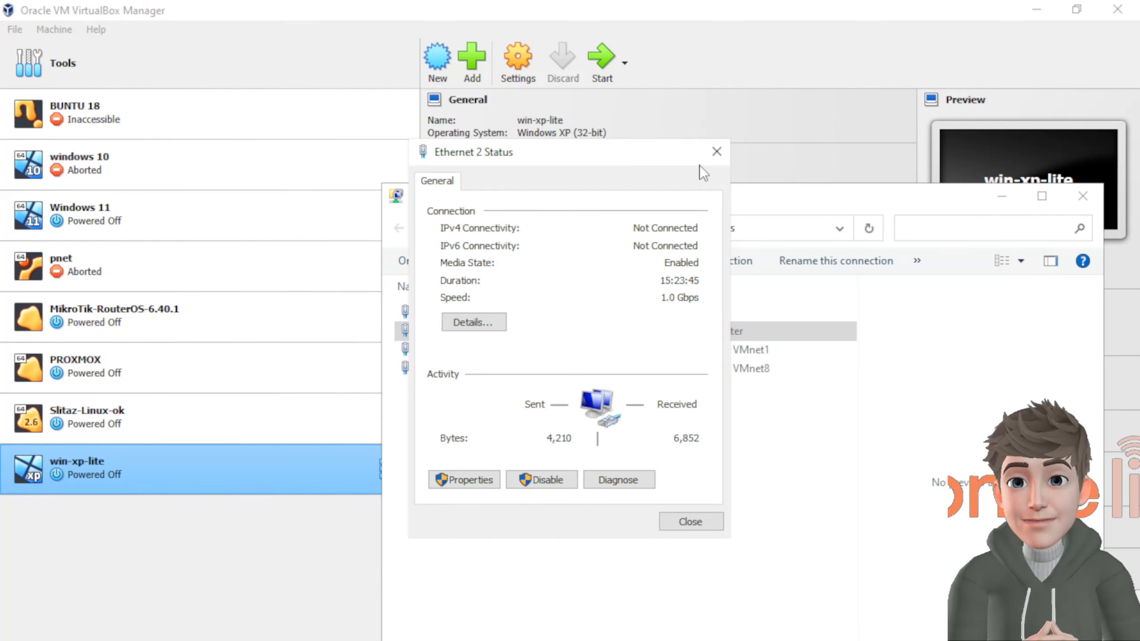
click(717, 151)
double_click(467, 333)
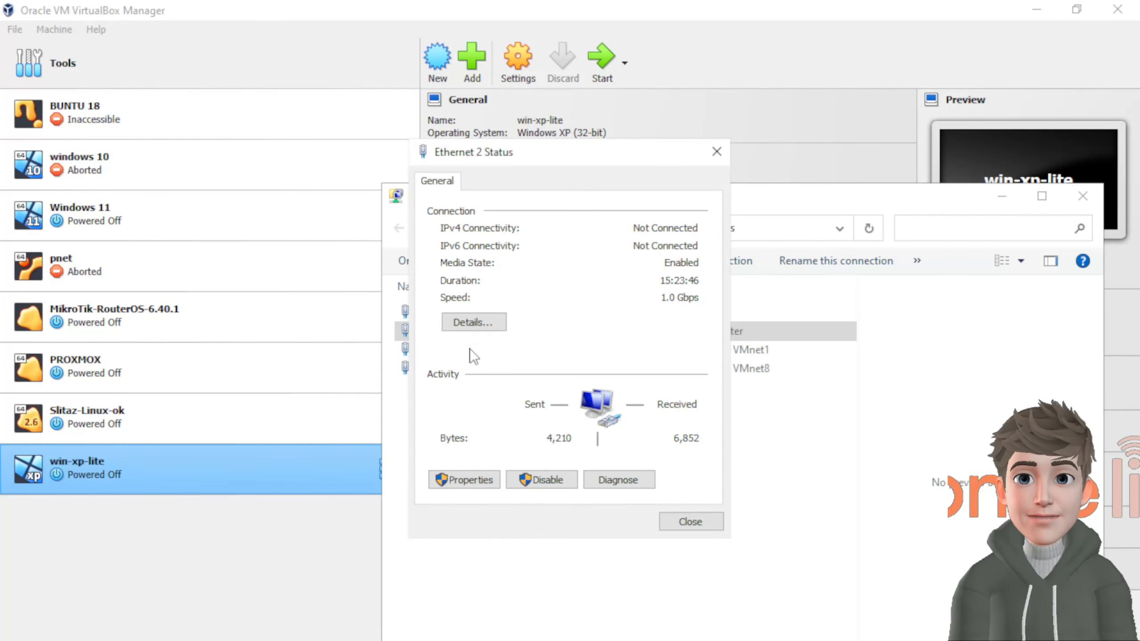
click(481, 481)
double_click(532, 379)
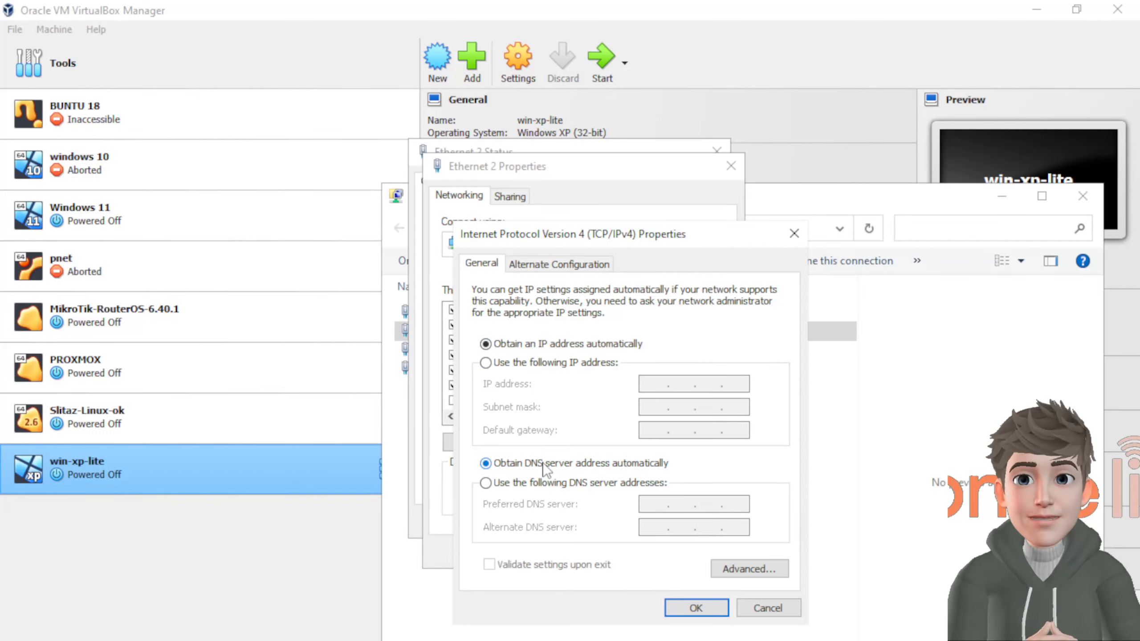
click(685, 607)
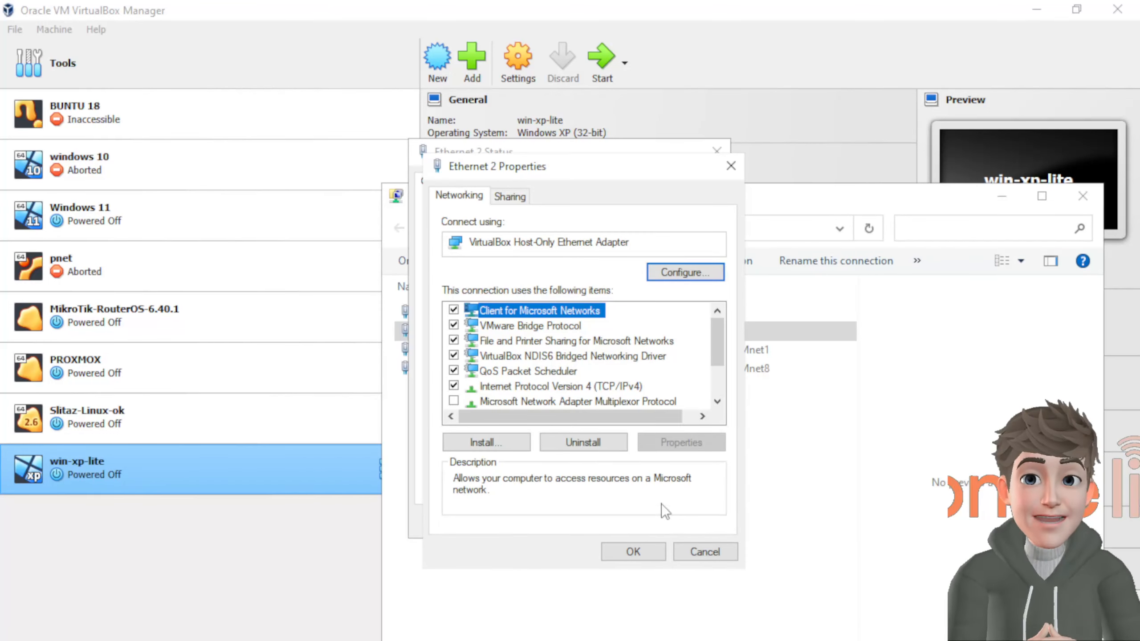
click(657, 552)
click(714, 522)
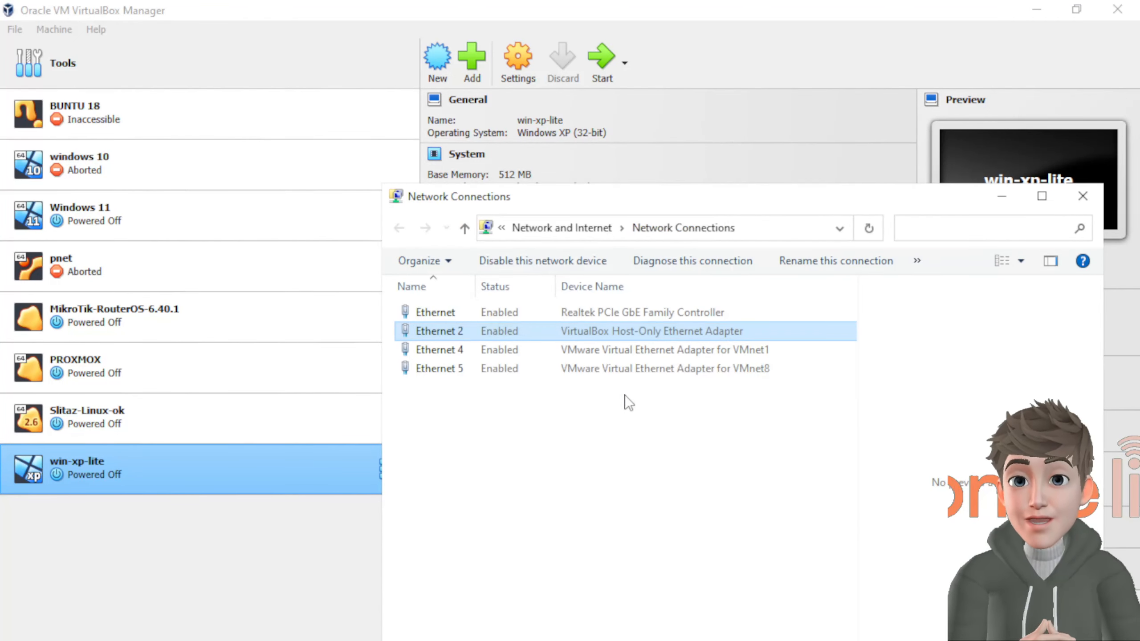
Check the network connection details of Ethernet 2, including its IPv4 address and DHCP server, and close its status
double_click(490, 331)
click(493, 325)
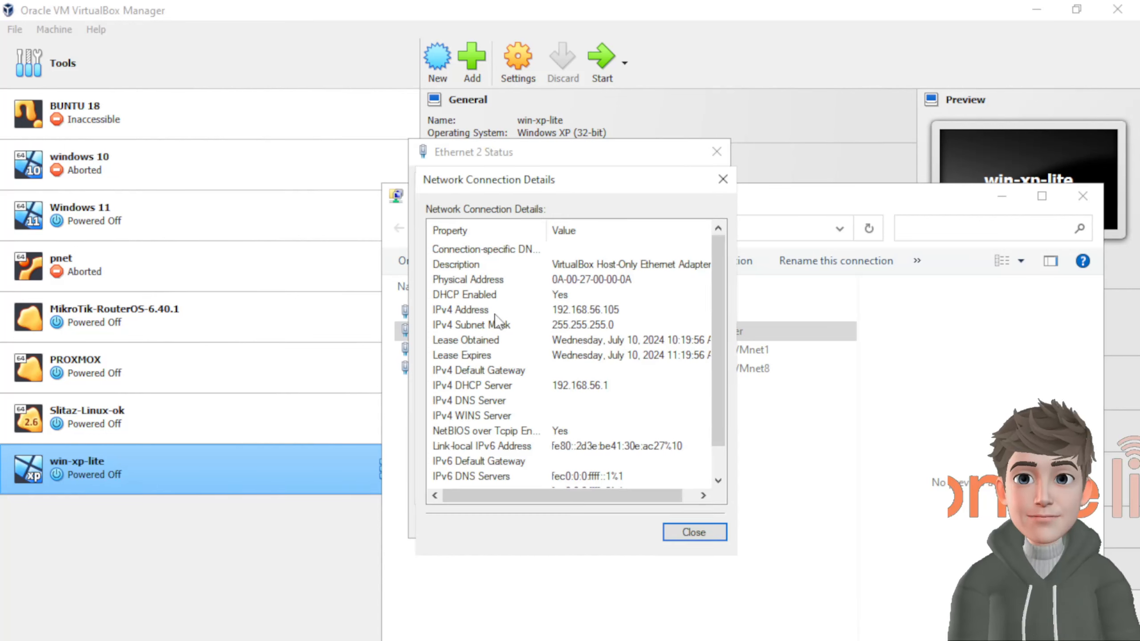
click(723, 179)
click(717, 152)
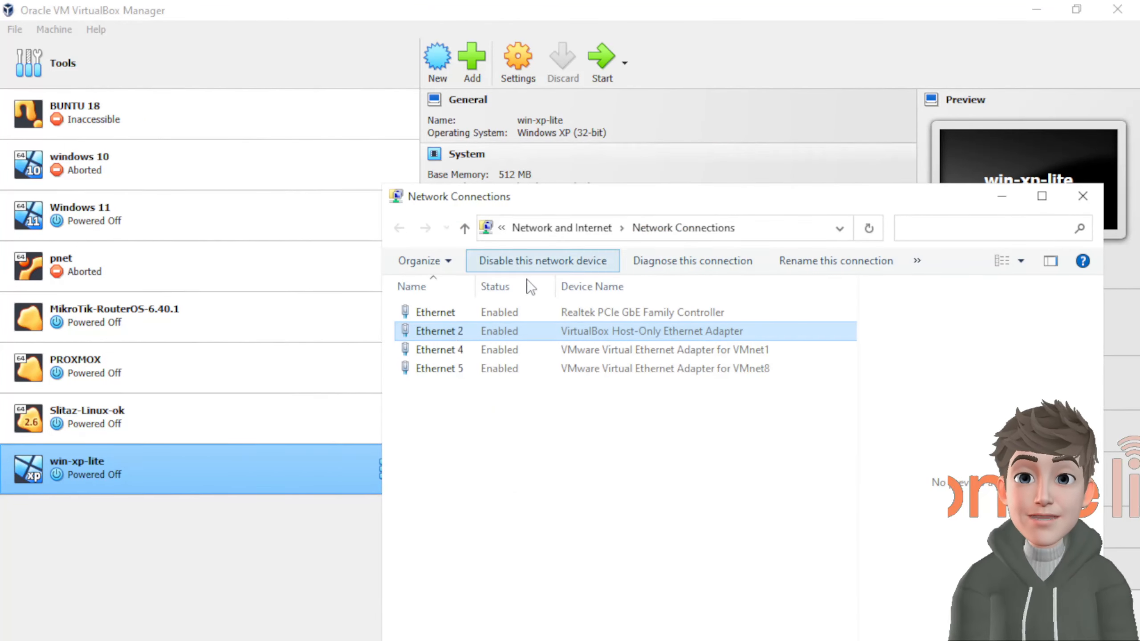
Disable the Ethernet 2 host-only connection, refresh the connection list and enable it again
right_click(445, 333)
click(386, 368)
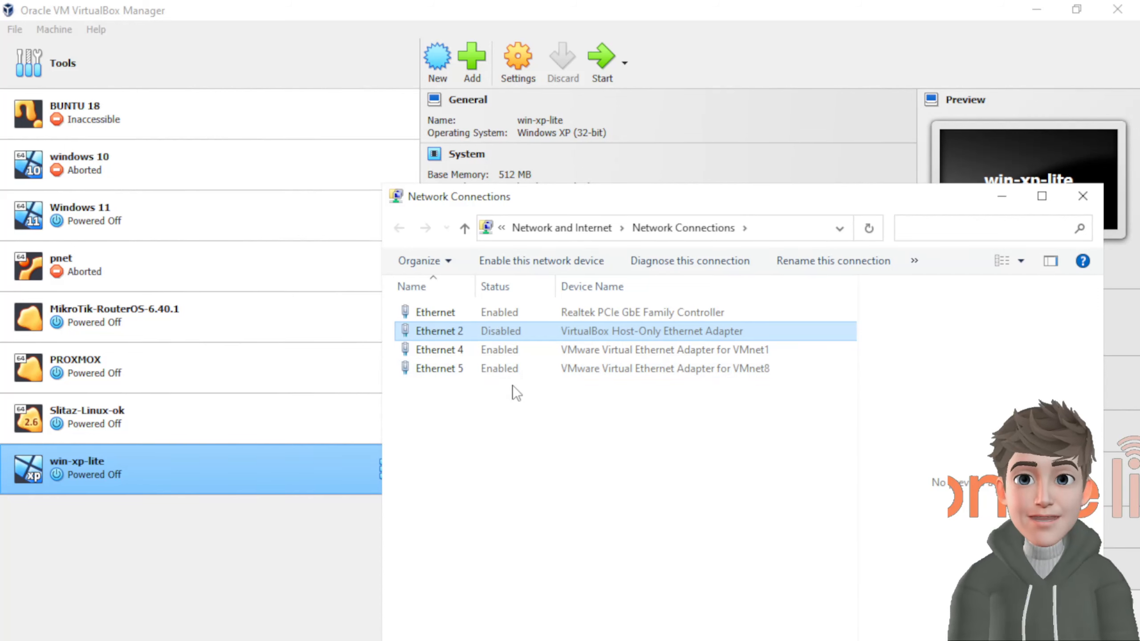
right_click(506, 439)
click(400, 513)
double_click(440, 333)
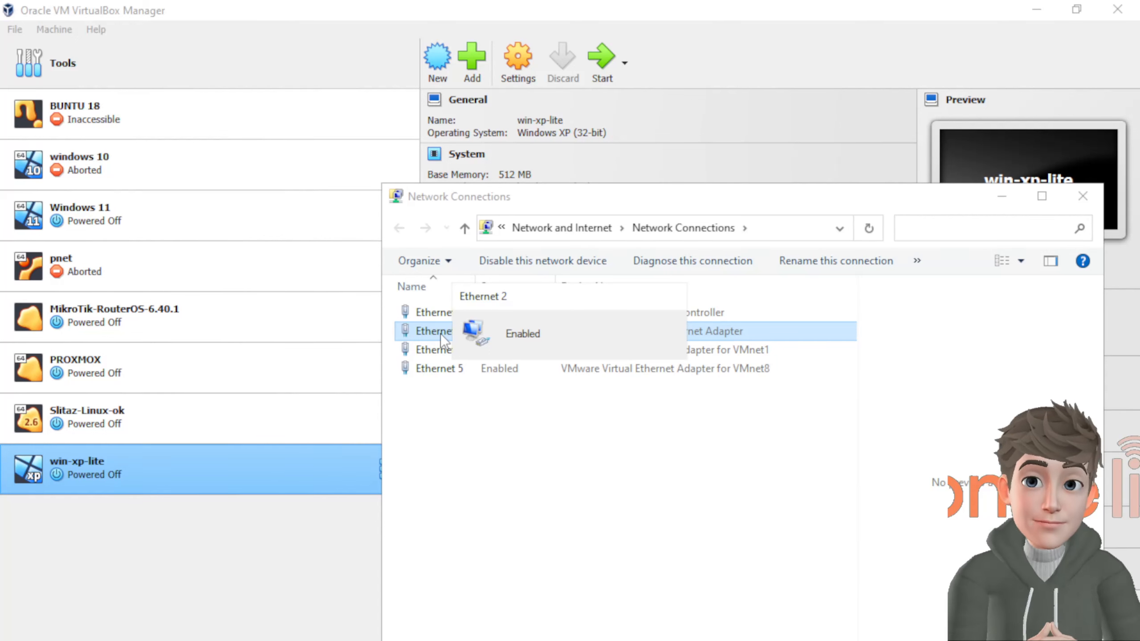
Examine the re-enabled Ethernet 2's IPv4 address, subnet mask, lease and DHCP server, and close Network Connections
double_click(440, 333)
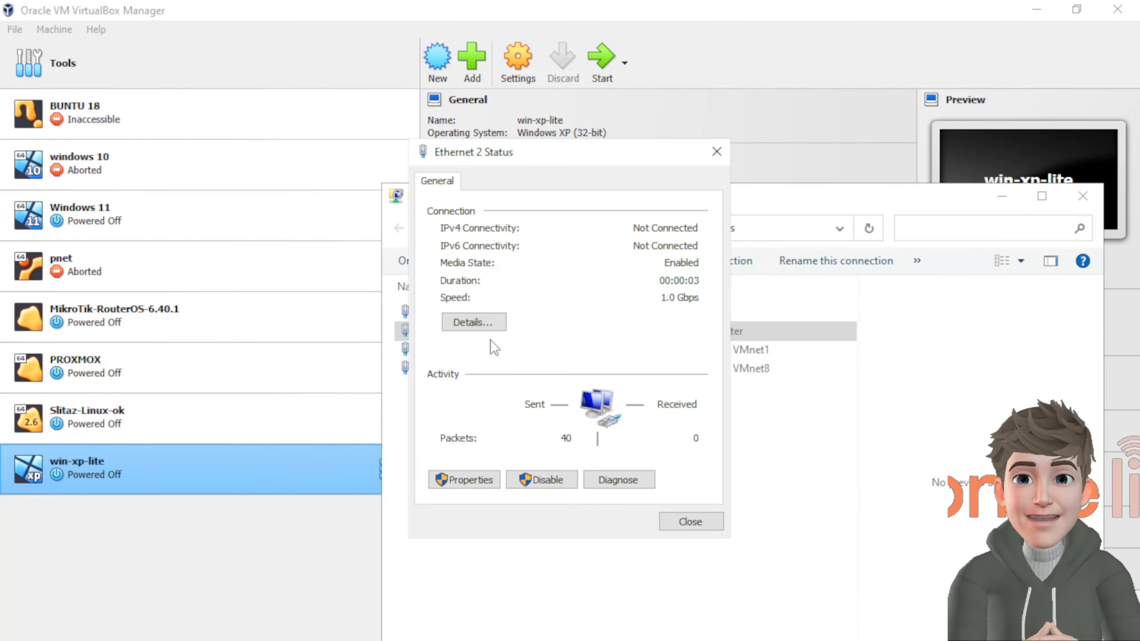
click(486, 320)
click(602, 309)
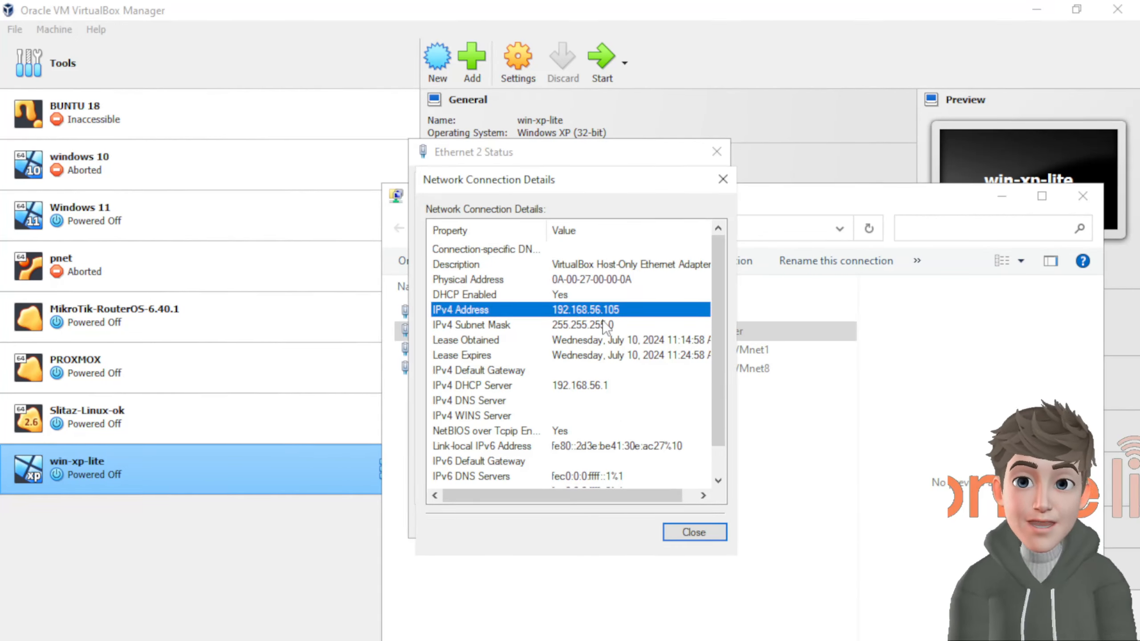
click(603, 325)
click(602, 340)
click(598, 385)
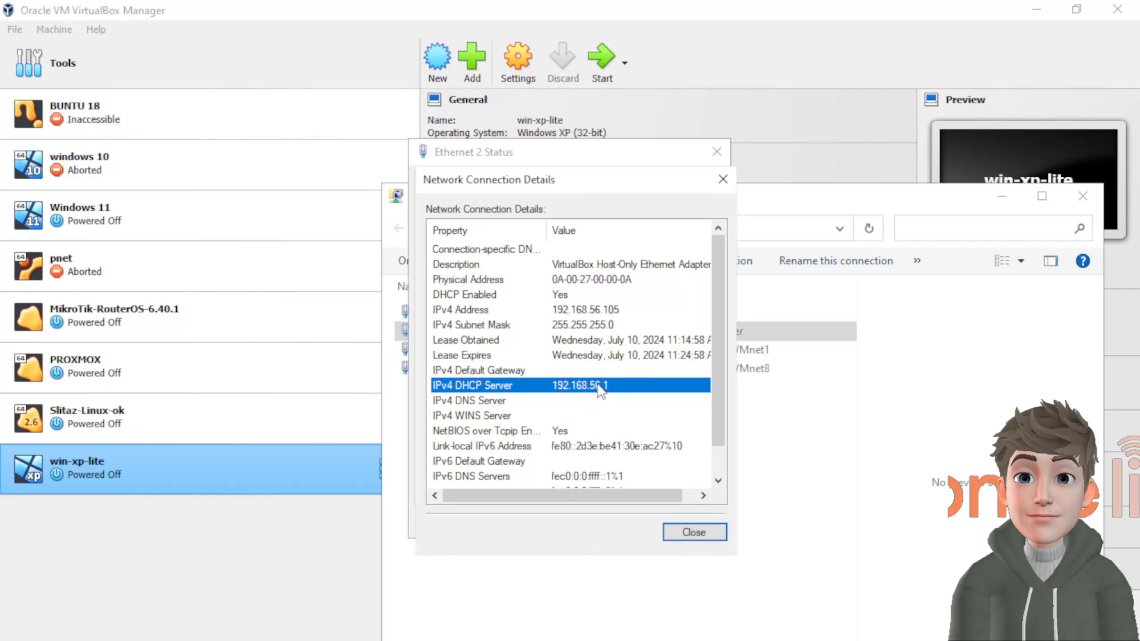
click(579, 431)
click(584, 446)
click(694, 533)
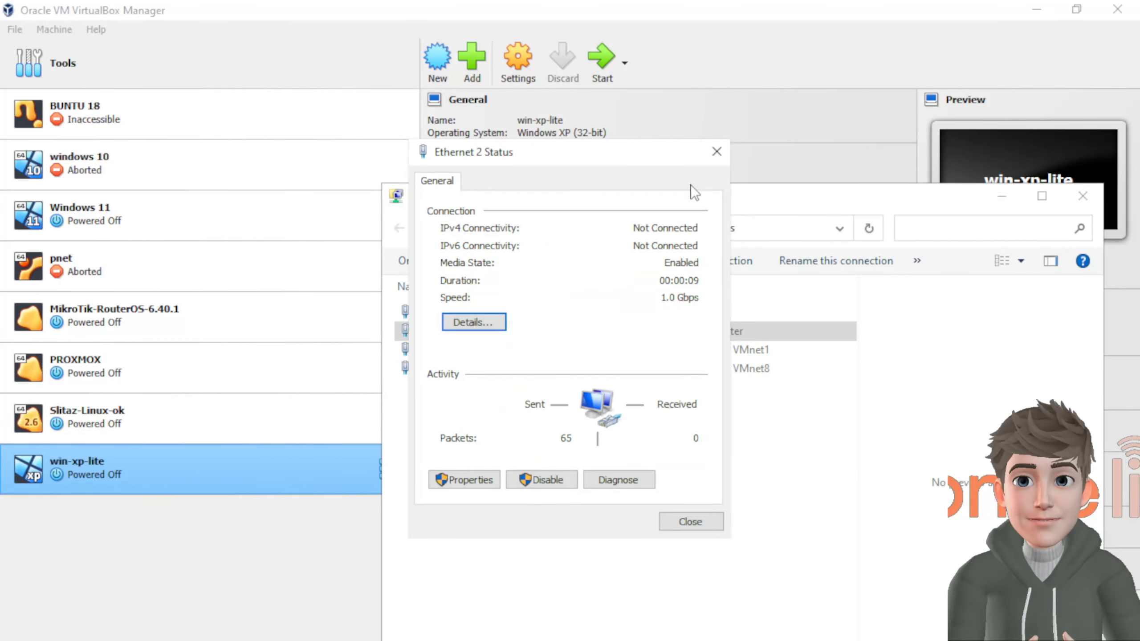
click(709, 158)
drag(817, 206, 658, 205)
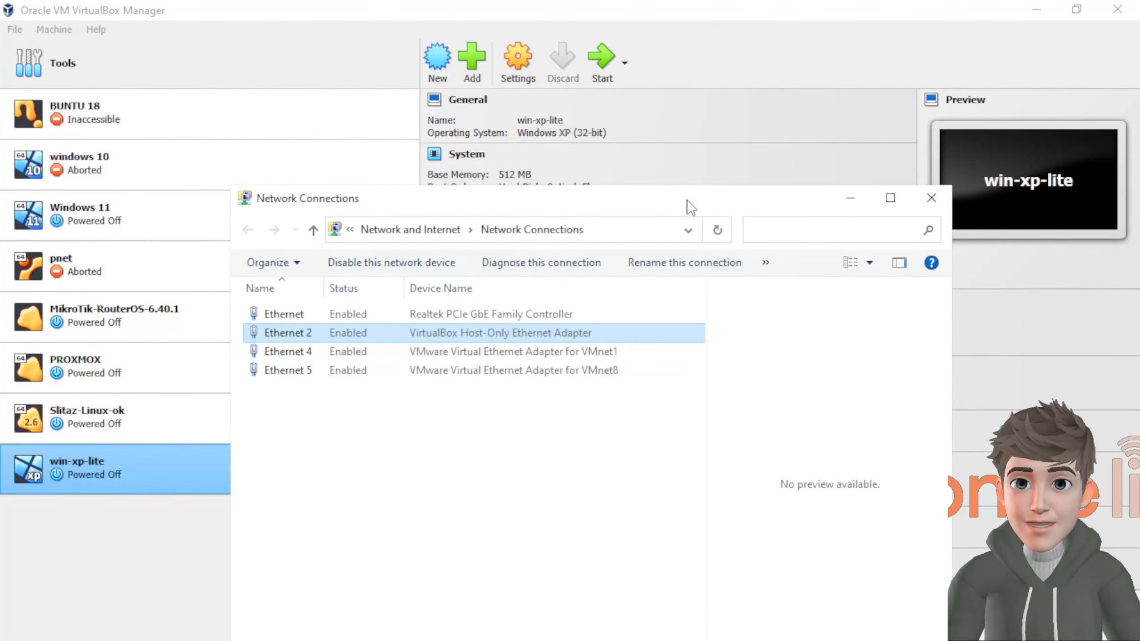
click(937, 198)
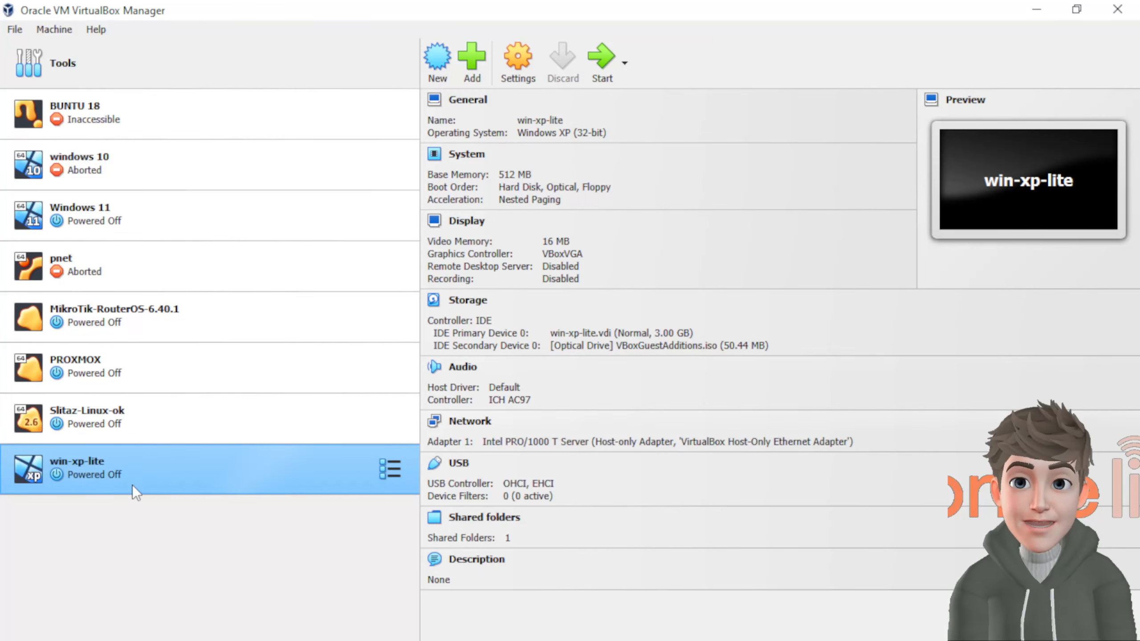
Check the host-only network setting of win-xp-lite and start both the win-xp-lite and Slitaz-Linux-ok virtual machines
click(151, 425)
click(159, 454)
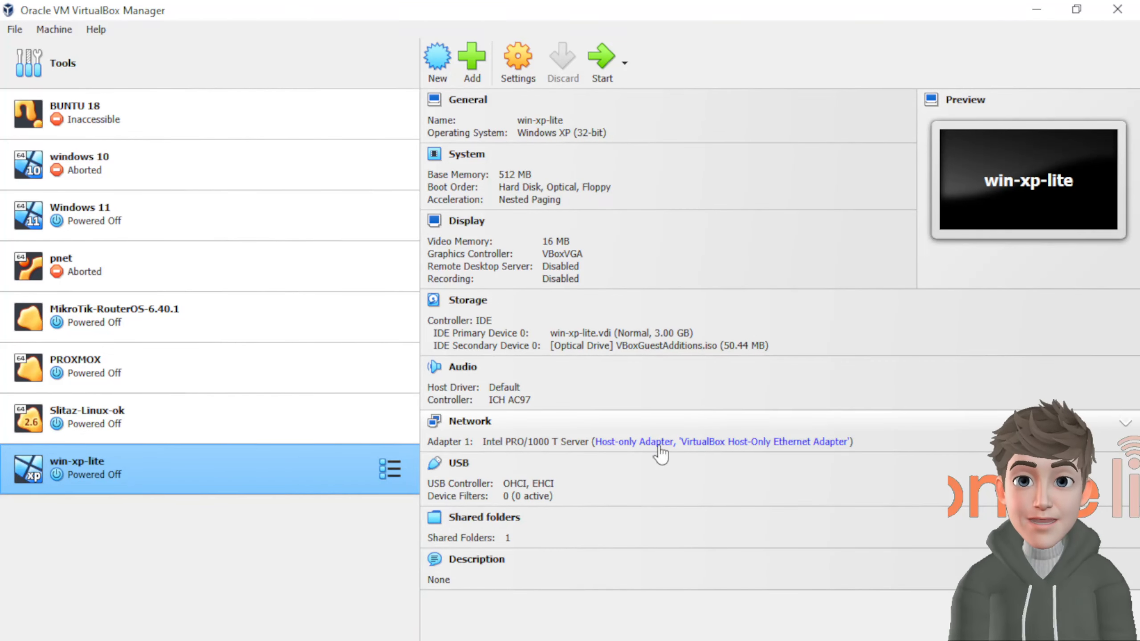
click(293, 434)
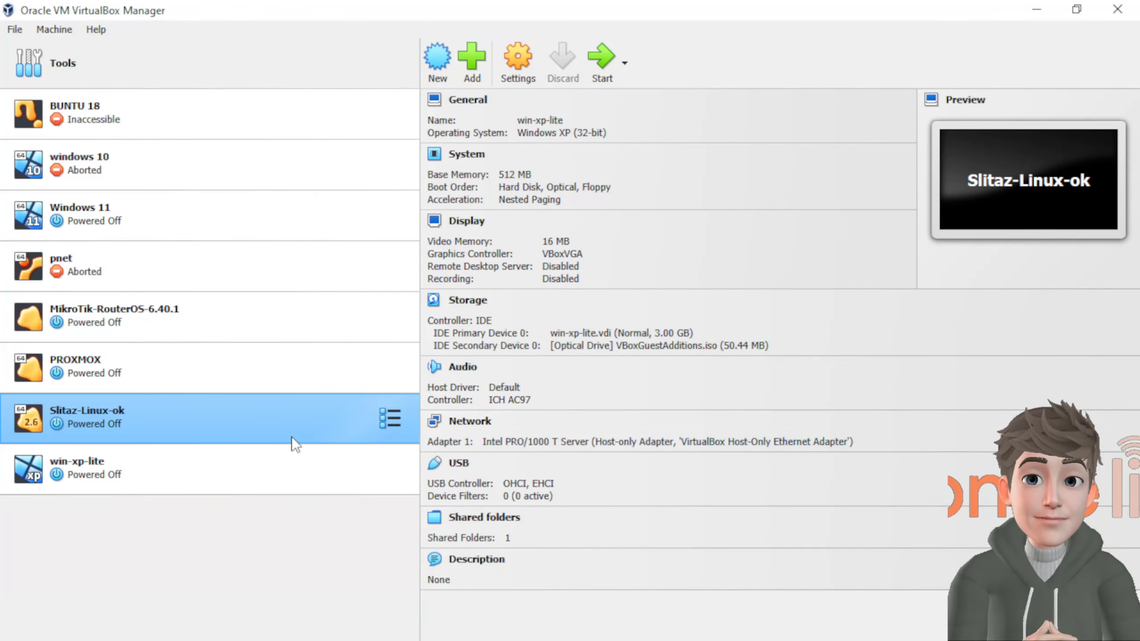
click(276, 467)
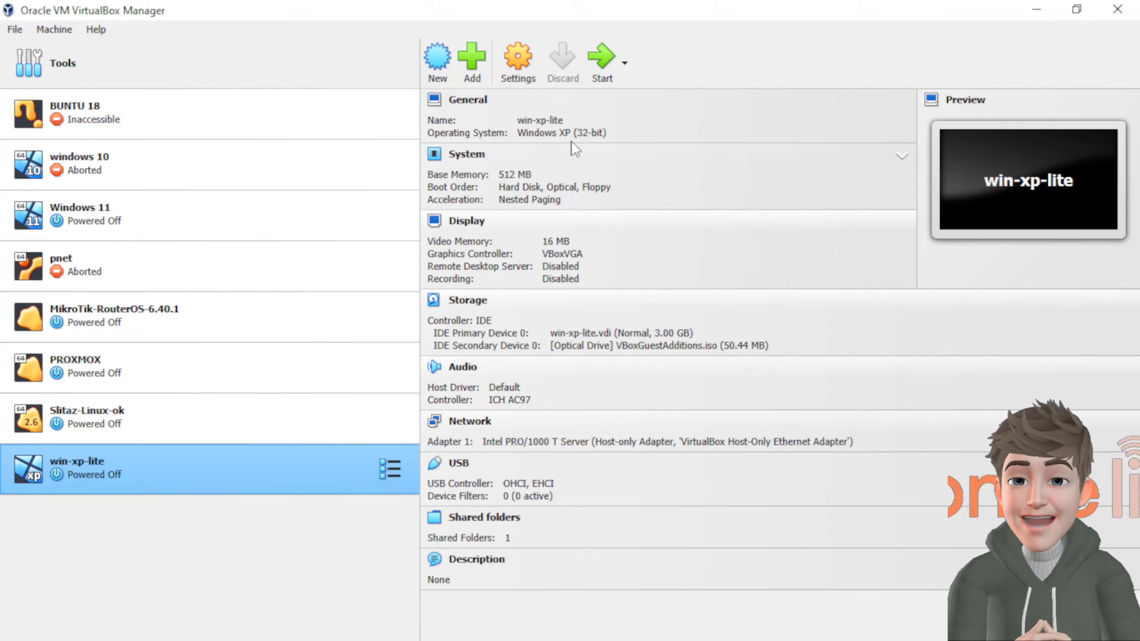
click(595, 67)
click(251, 423)
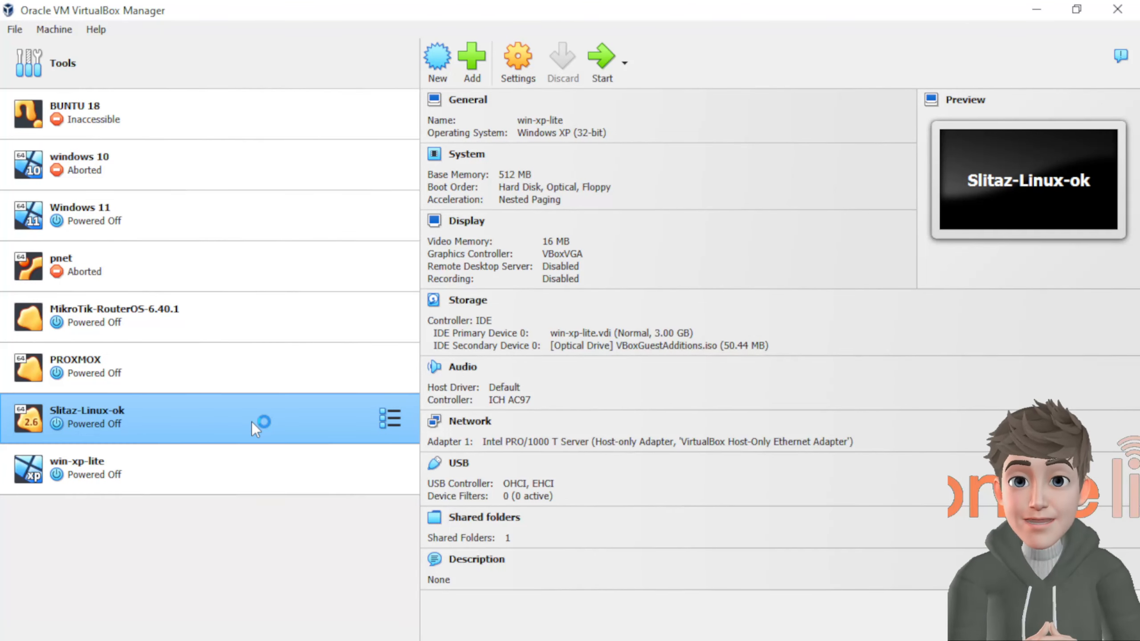
click(596, 56)
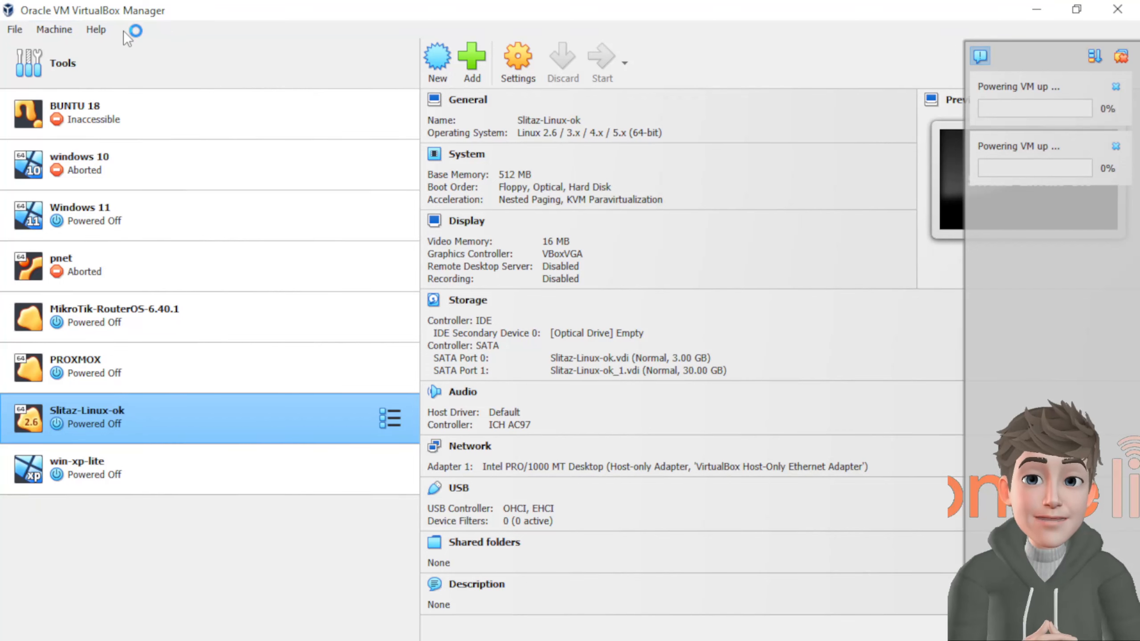
Open the Network Manager to view the host-only adapter's DHCP server settings while the virtual machines power up
click(71, 29)
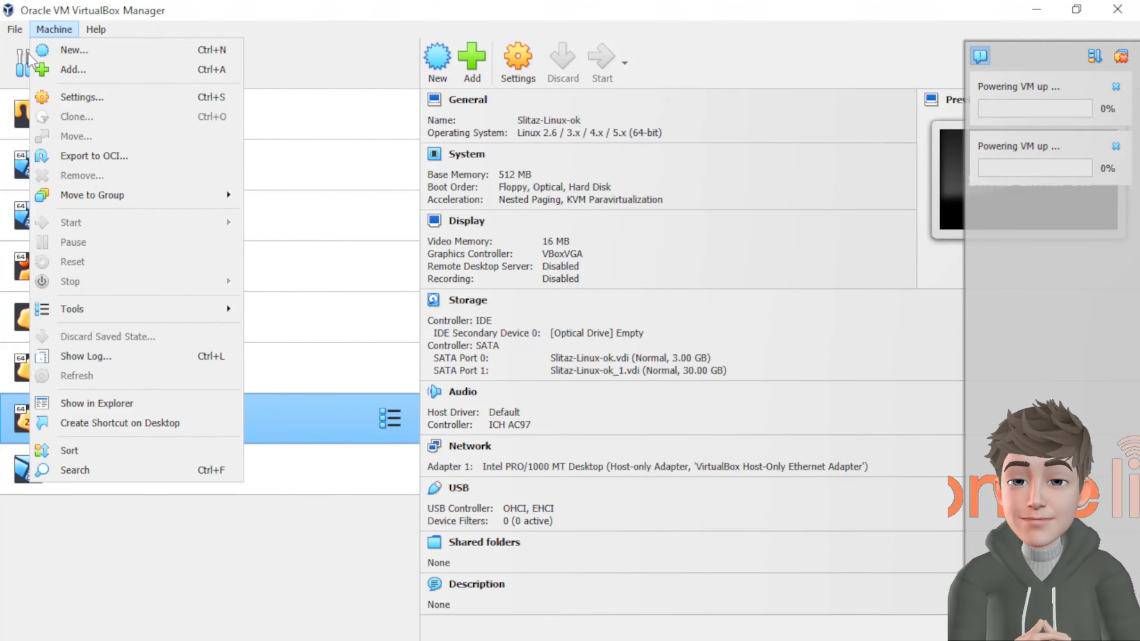
key(Left)
mouse_move(66, 124)
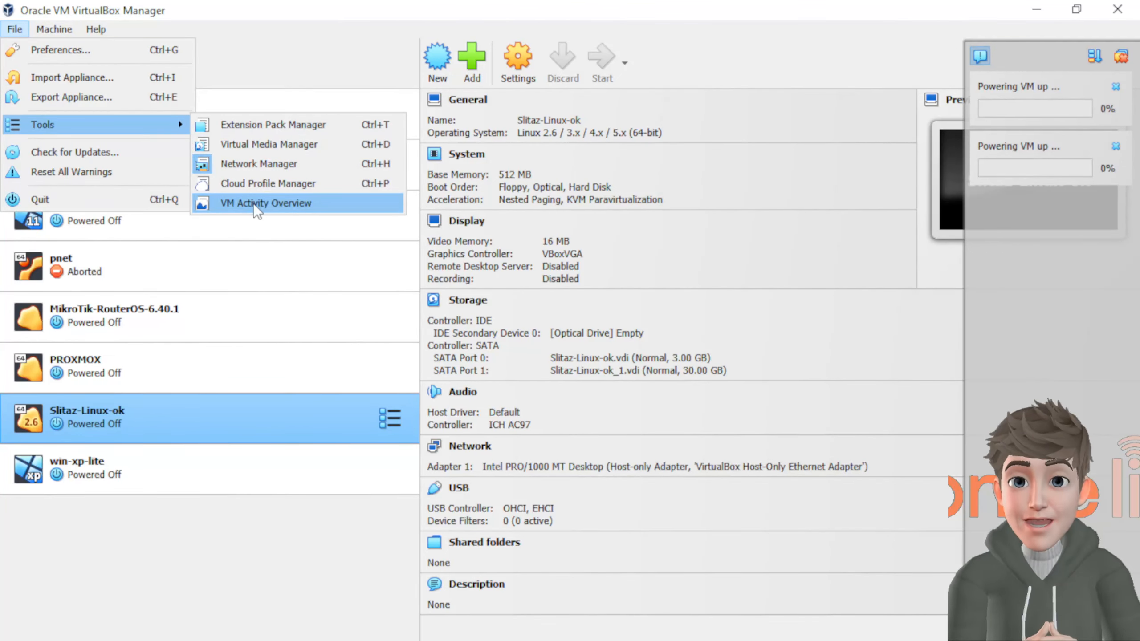
click(275, 164)
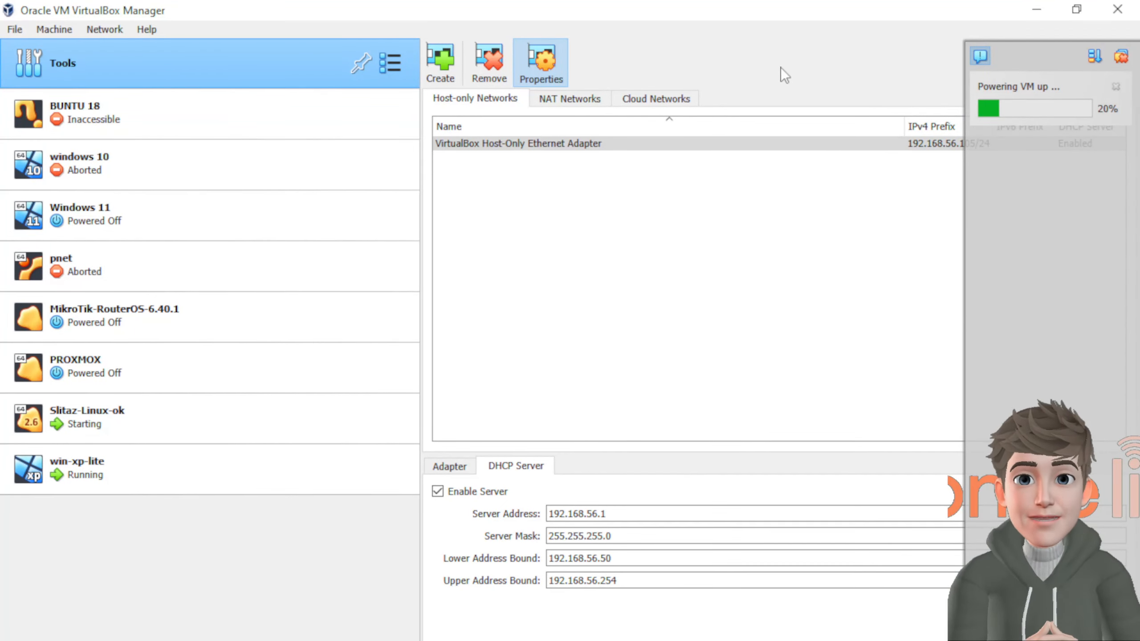
Check the booting Slitaz-Linux-ok machine, switch to the draw.io diagram in the browser and view its H to H network section
click(806, 640)
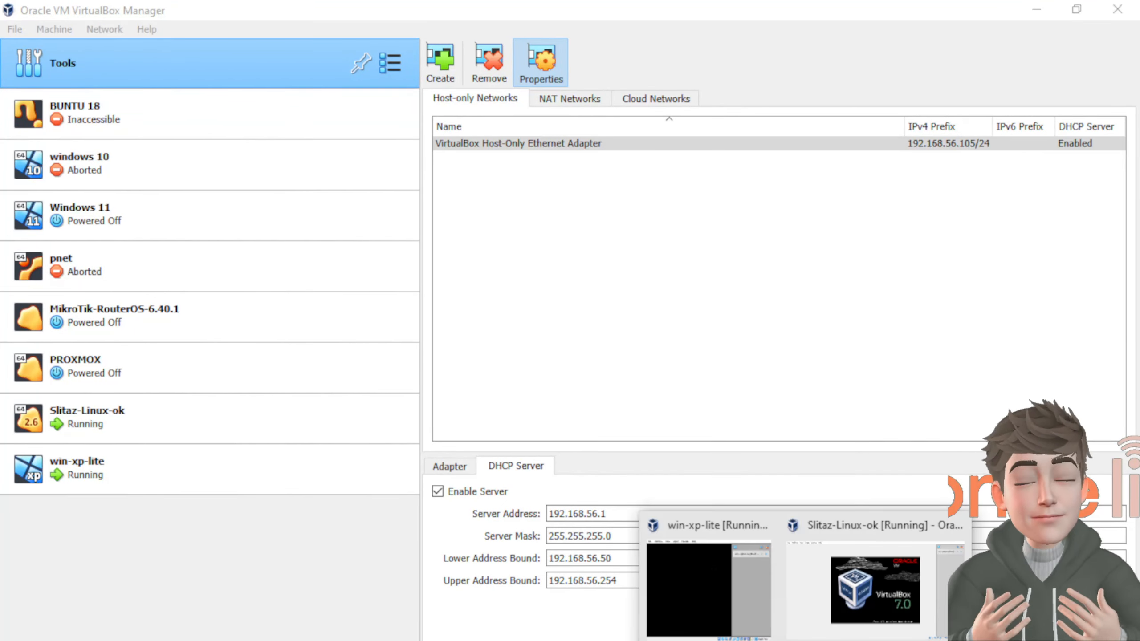
click(878, 620)
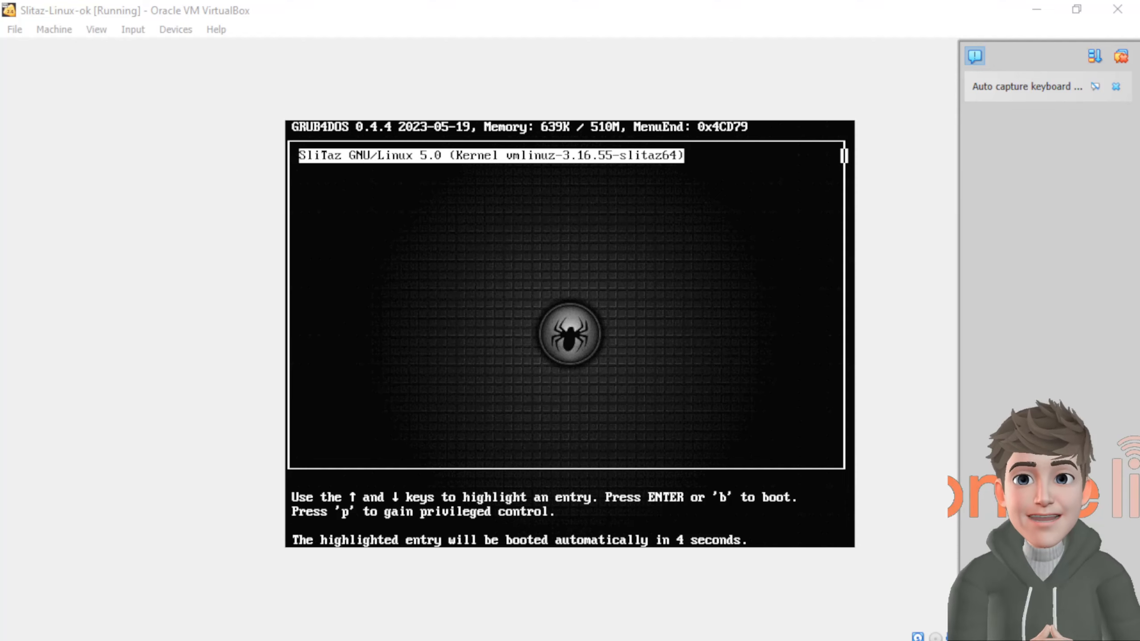
click(732, 580)
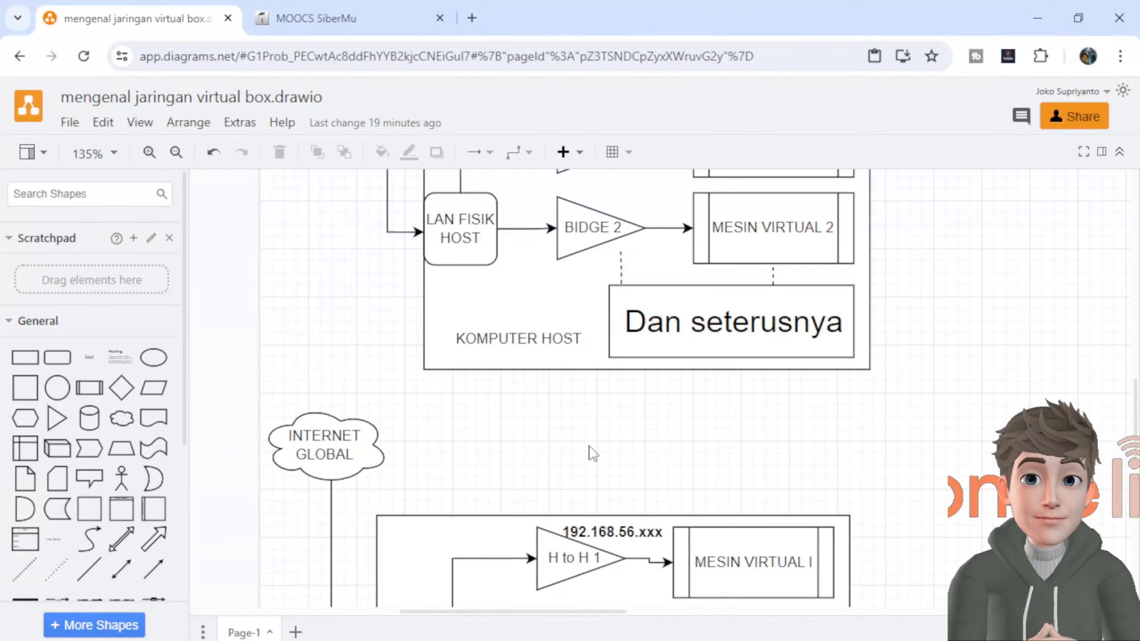
scroll(589, 446, down, 5)
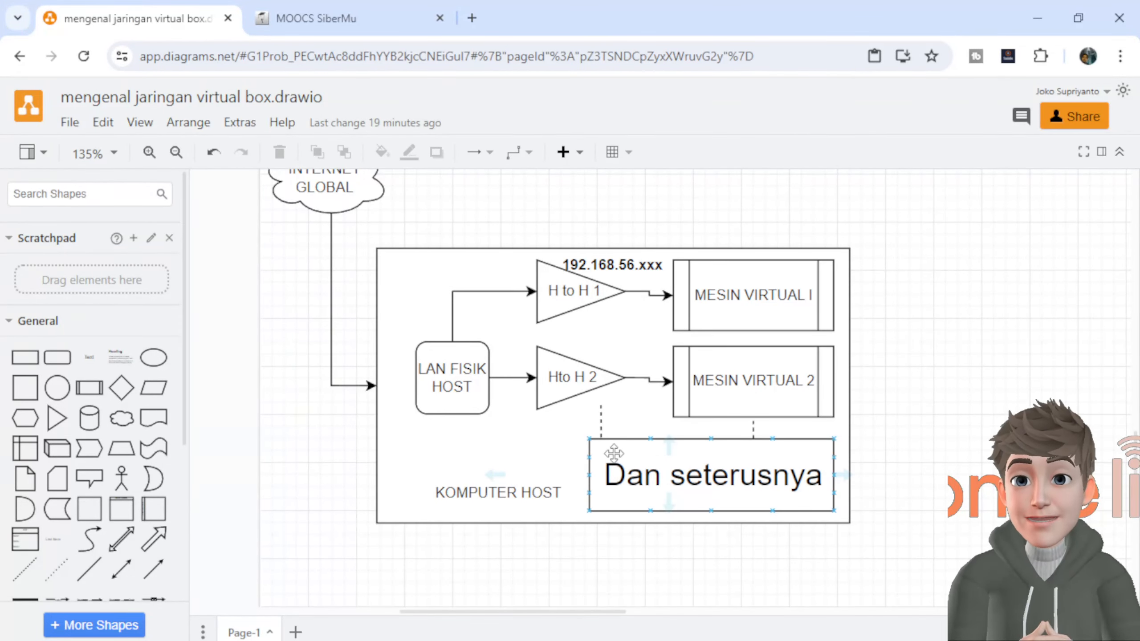
Relabel the LAN FISIK HOST box in the diagram's KOMPUTER HOST section as LAN Host Adapter
scroll(613, 456, up, 2)
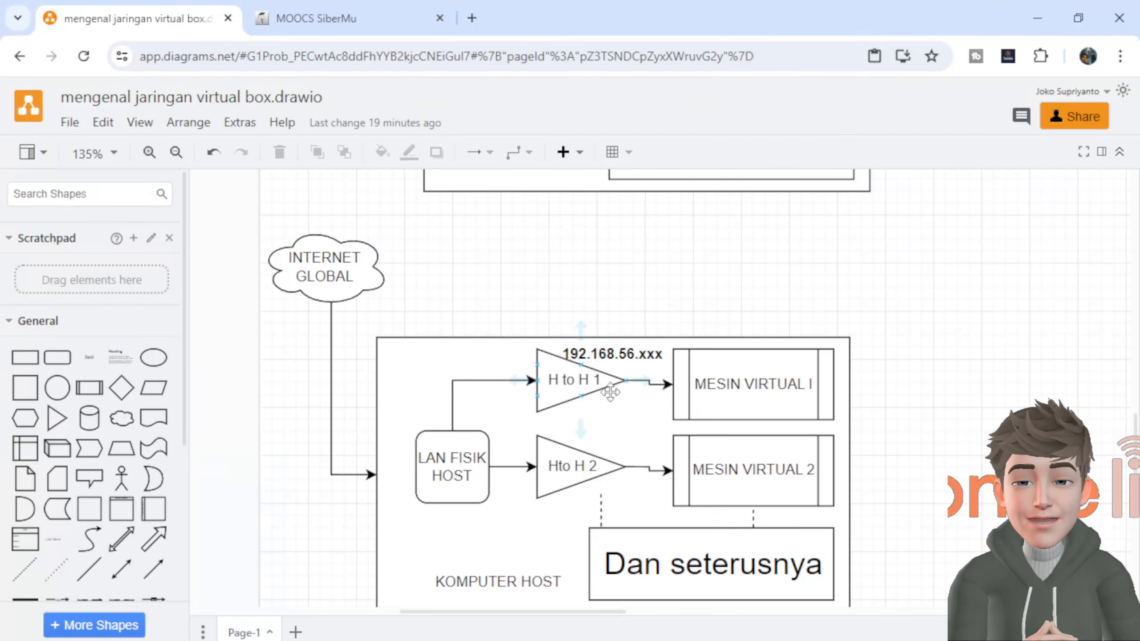
scroll(582, 457, down, 2)
scroll(582, 456, up, 2)
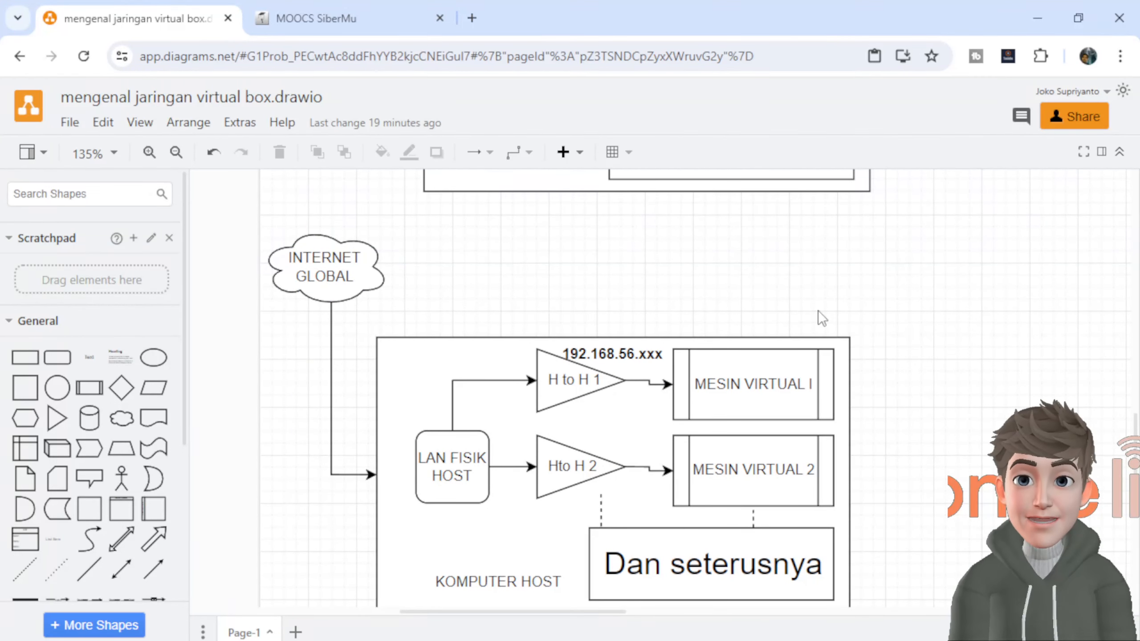
scroll(867, 519, down, 2)
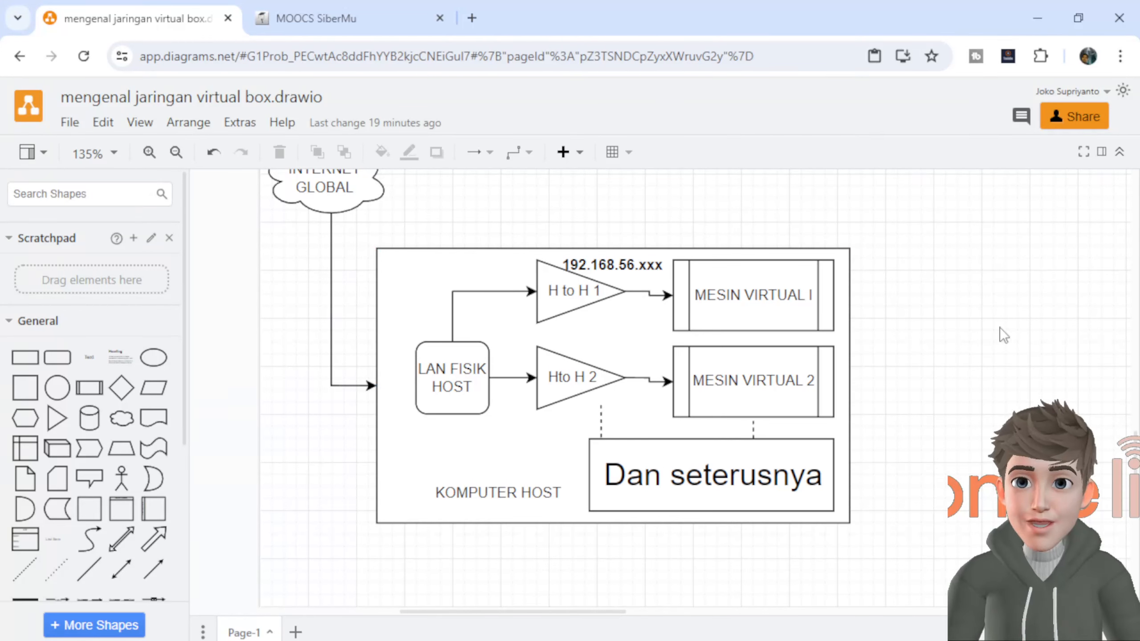
click(386, 493)
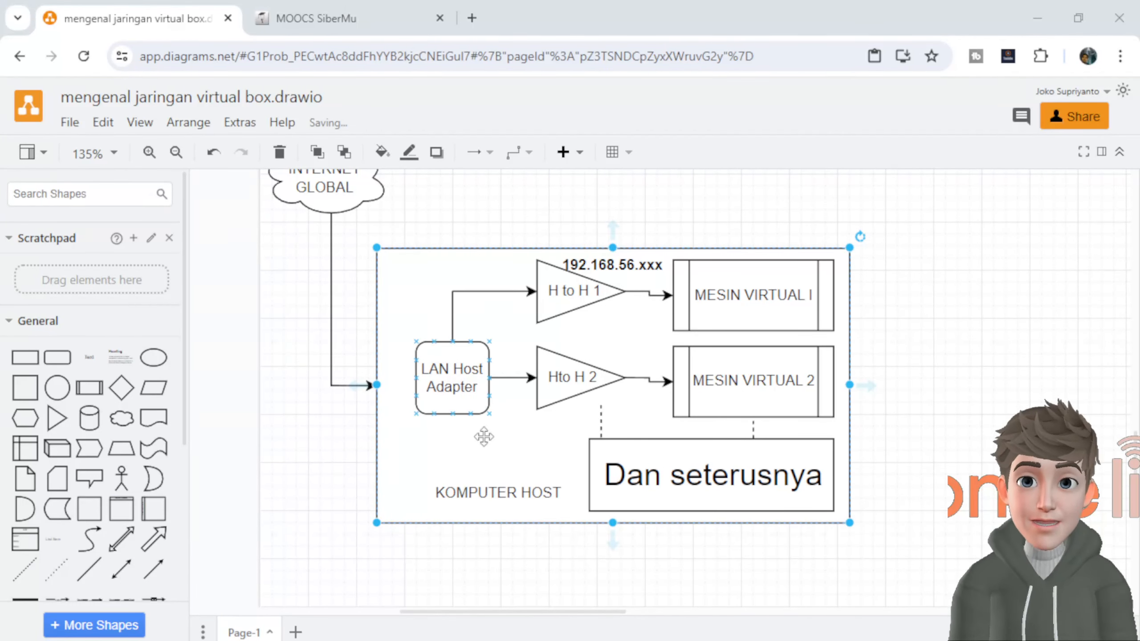
Open the host computer's adapter list in Network Connections through Control Panel's Network and Sharing Center
mouse_move(765, 640)
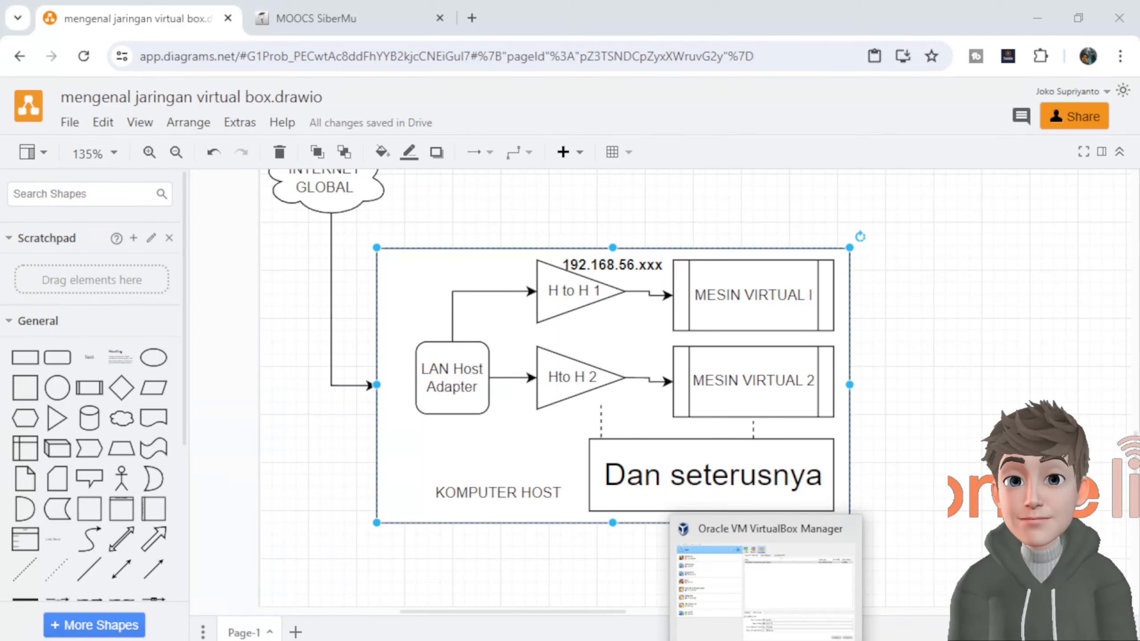
click(245, 640)
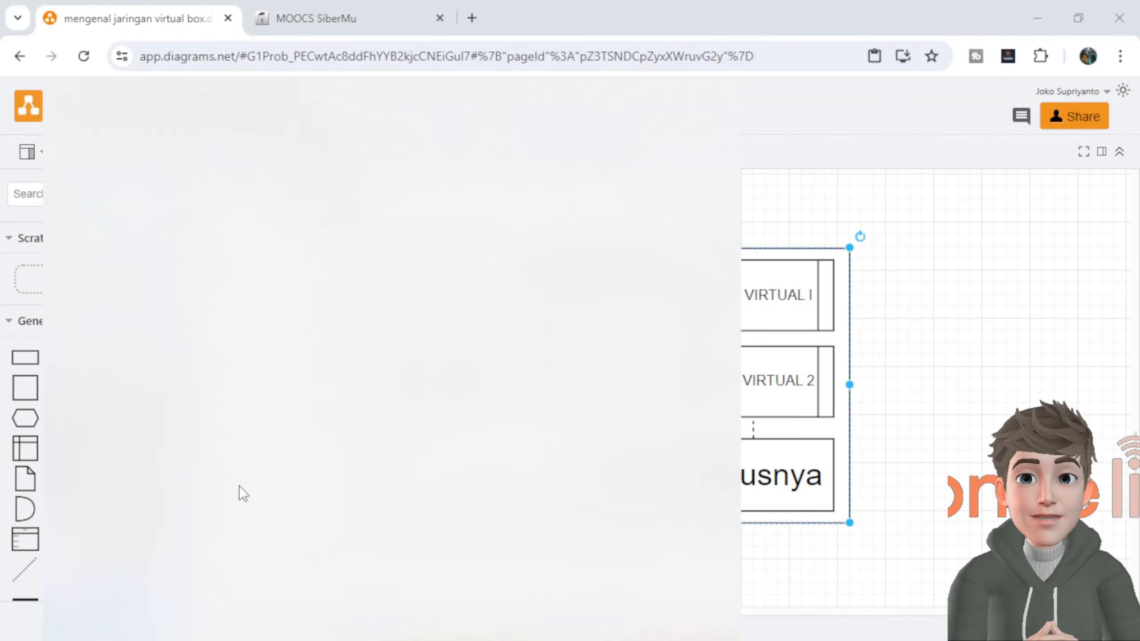
click(168, 207)
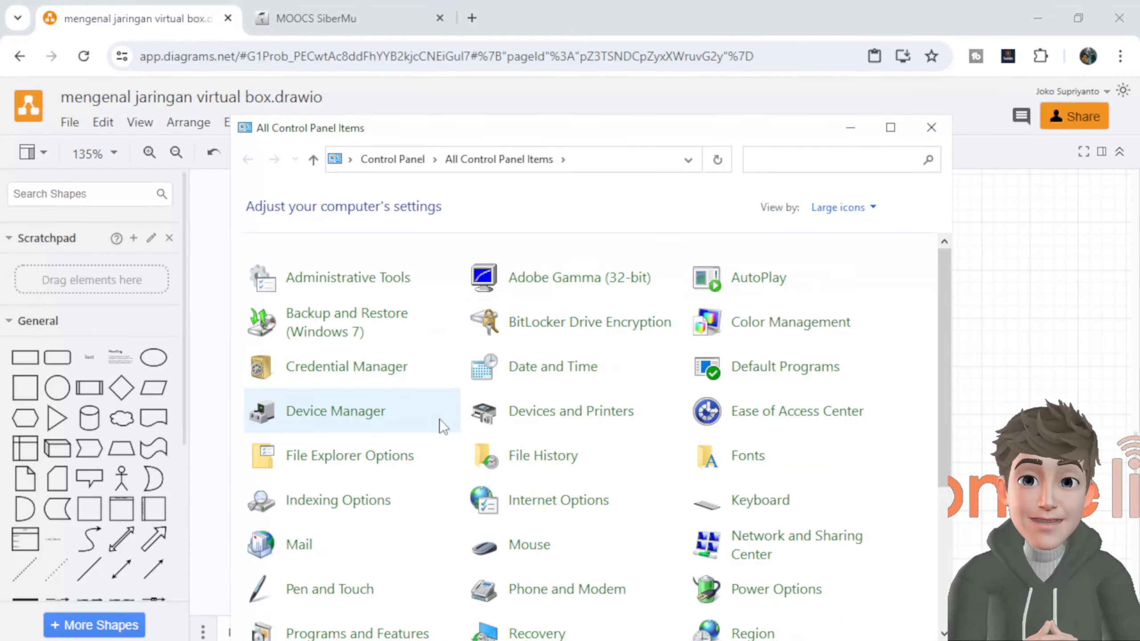
scroll(466, 453, down, 1)
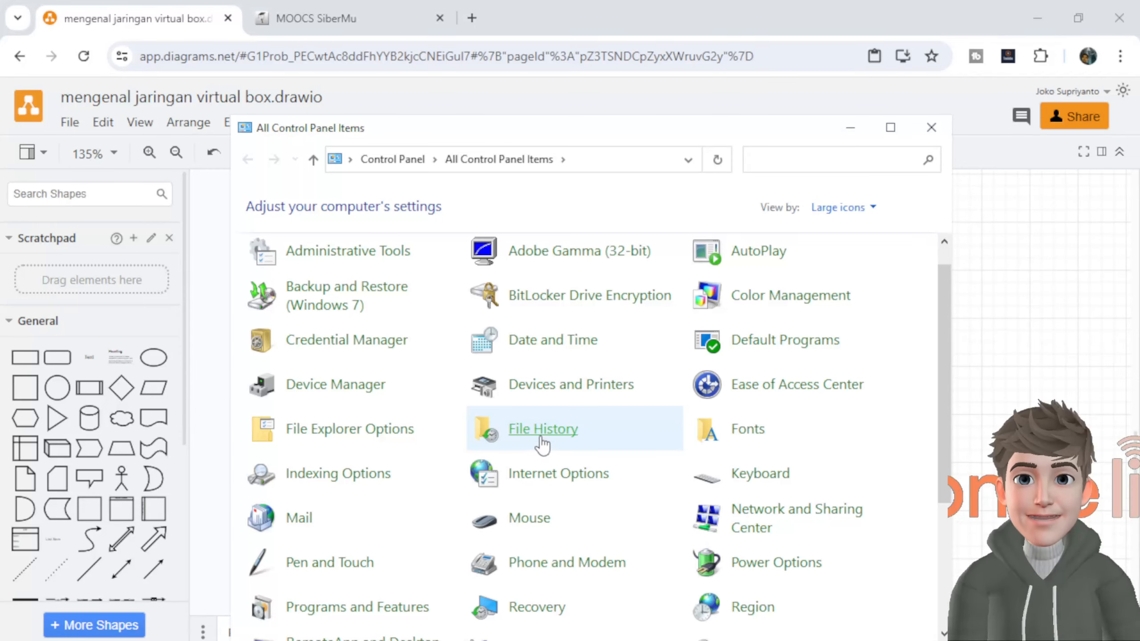
scroll(538, 445, down, 1)
click(781, 465)
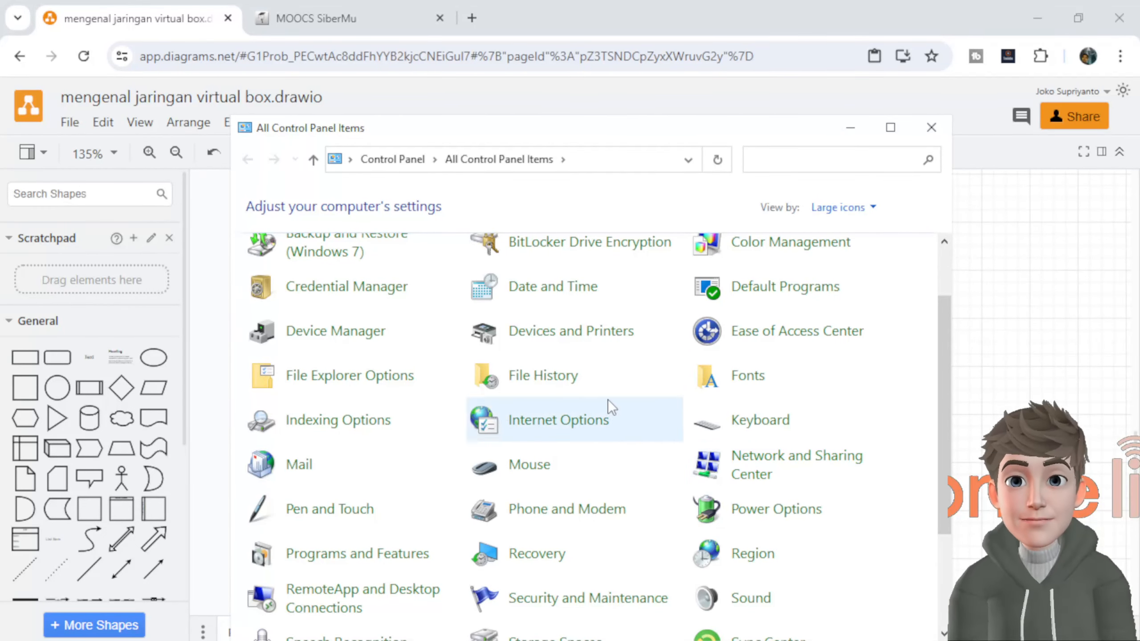
click(283, 232)
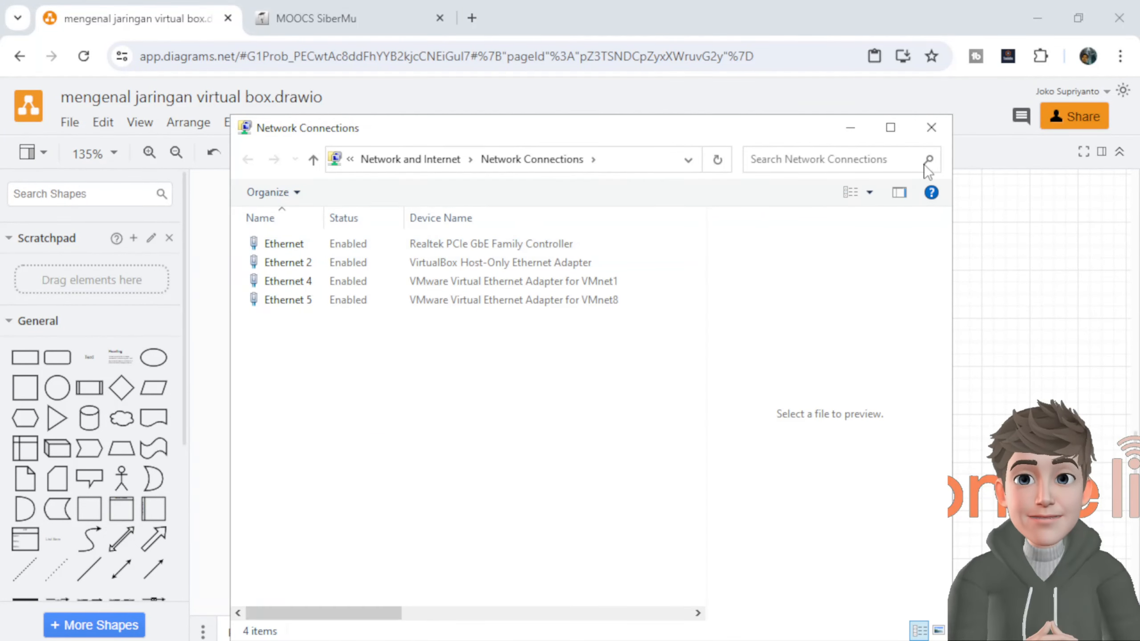
Point out Ethernet 2, the VirtualBox Host-Only Ethernet Adapter, and put the network windows away to return to the diagram
drag(708, 144, 647, 144)
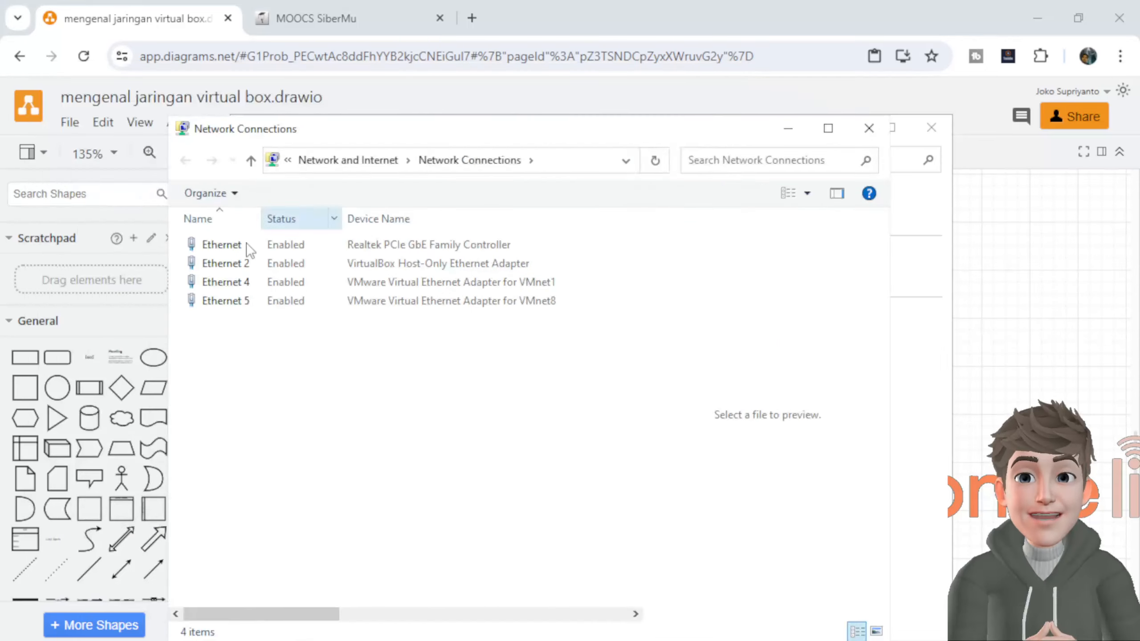
click(233, 267)
click(235, 271)
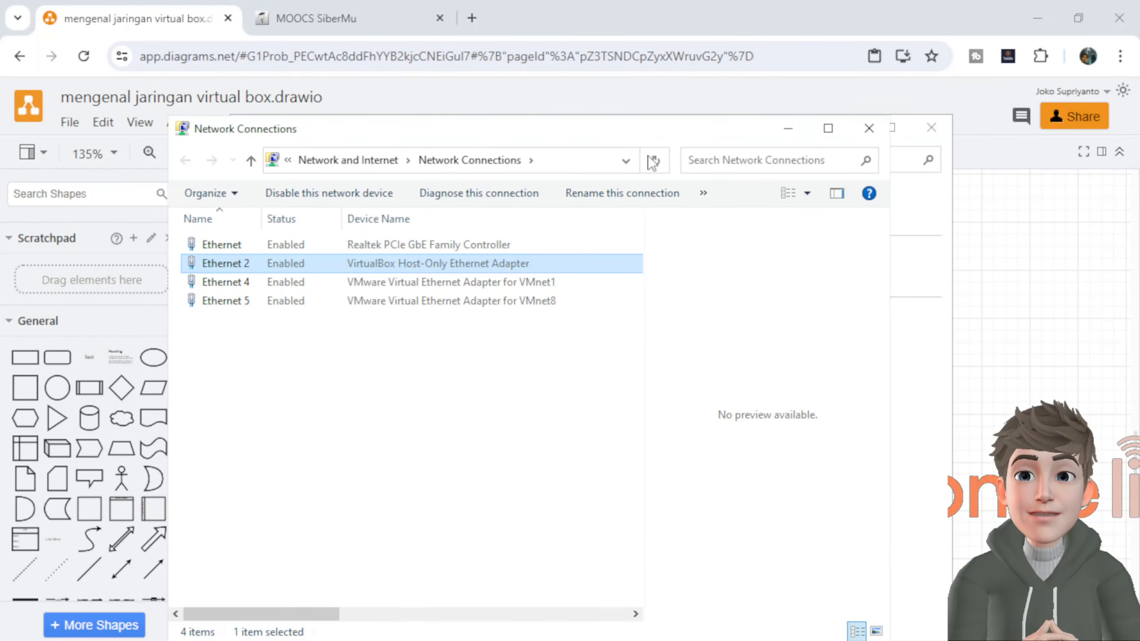
click(869, 127)
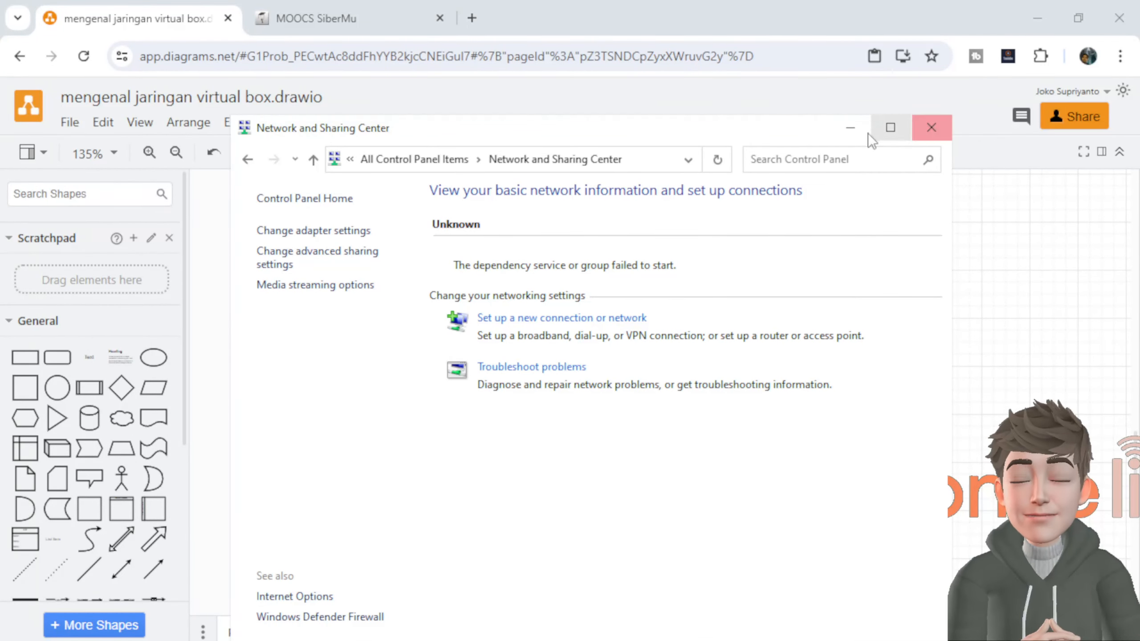
click(931, 128)
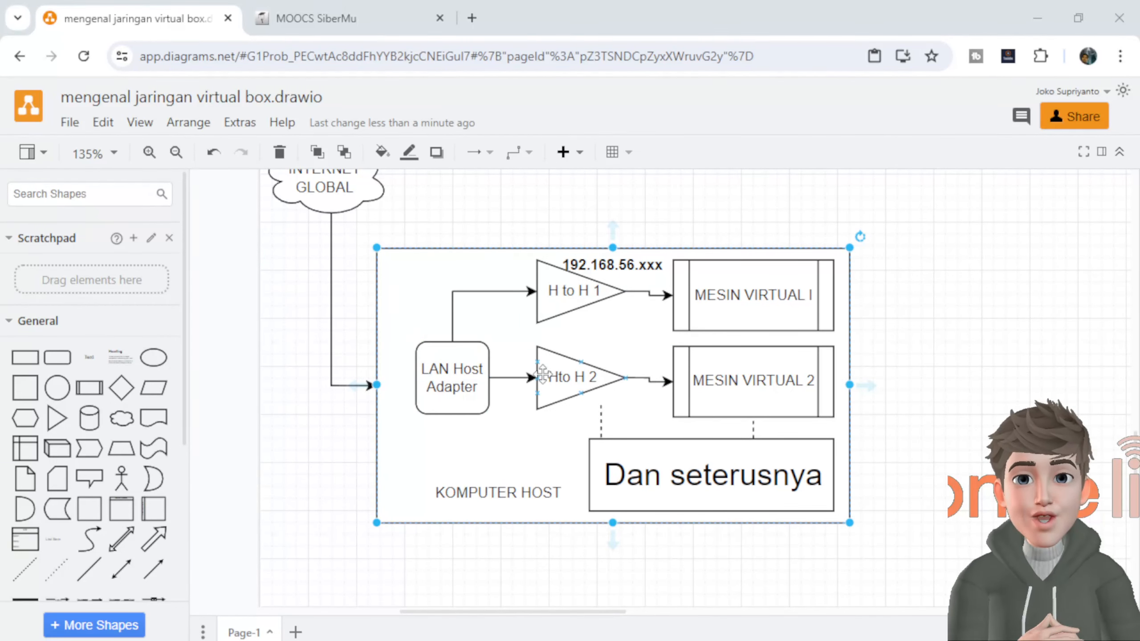
key(alt+Tab)
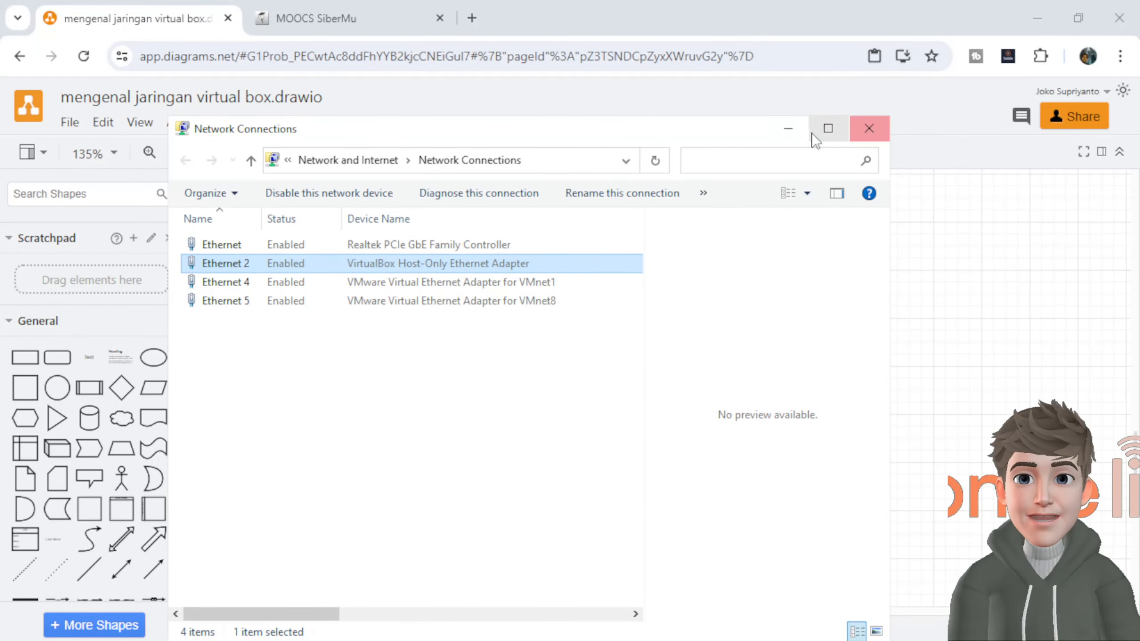
click(786, 128)
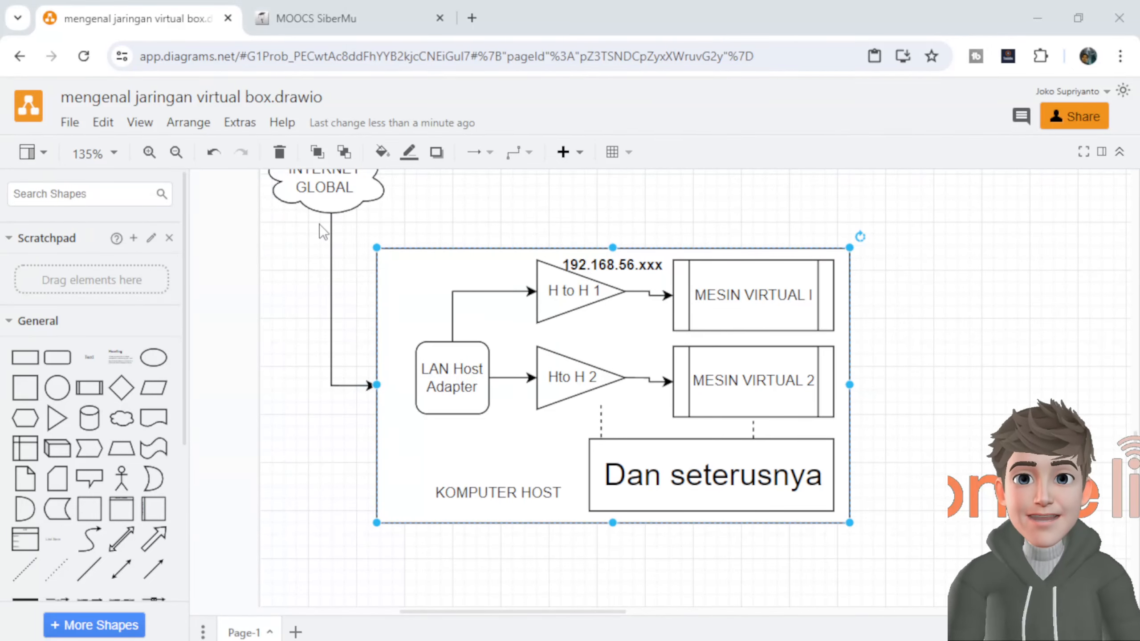
Reload the MOOCS SiberMu page to check the host's internet access, and minimize the browser and Slitaz-Linux-ok windows
click(344, 23)
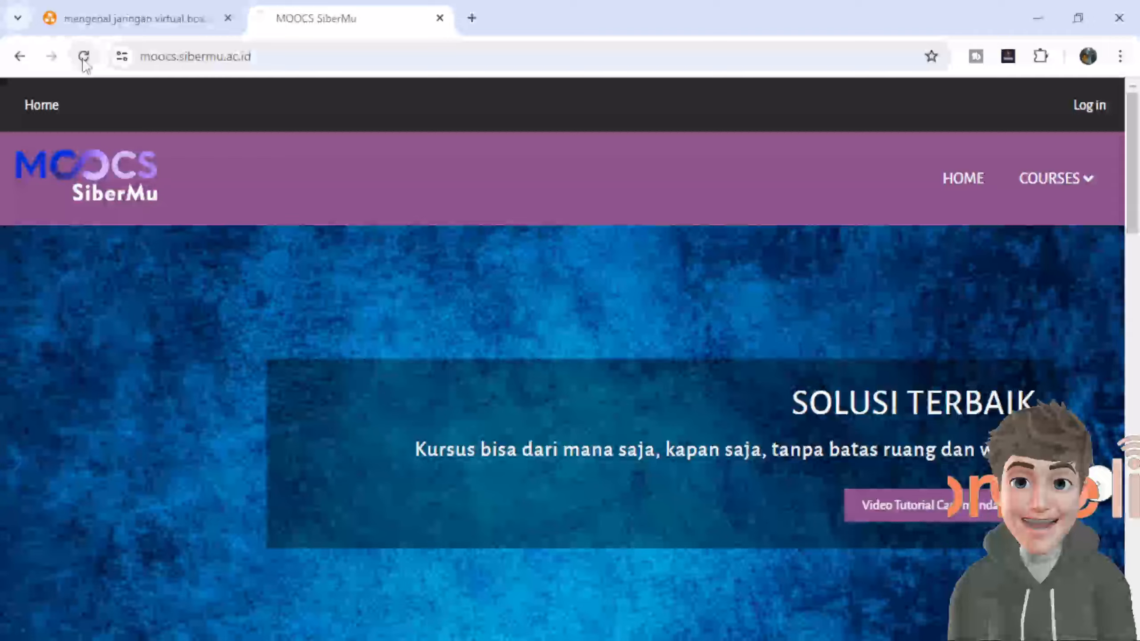
click(83, 57)
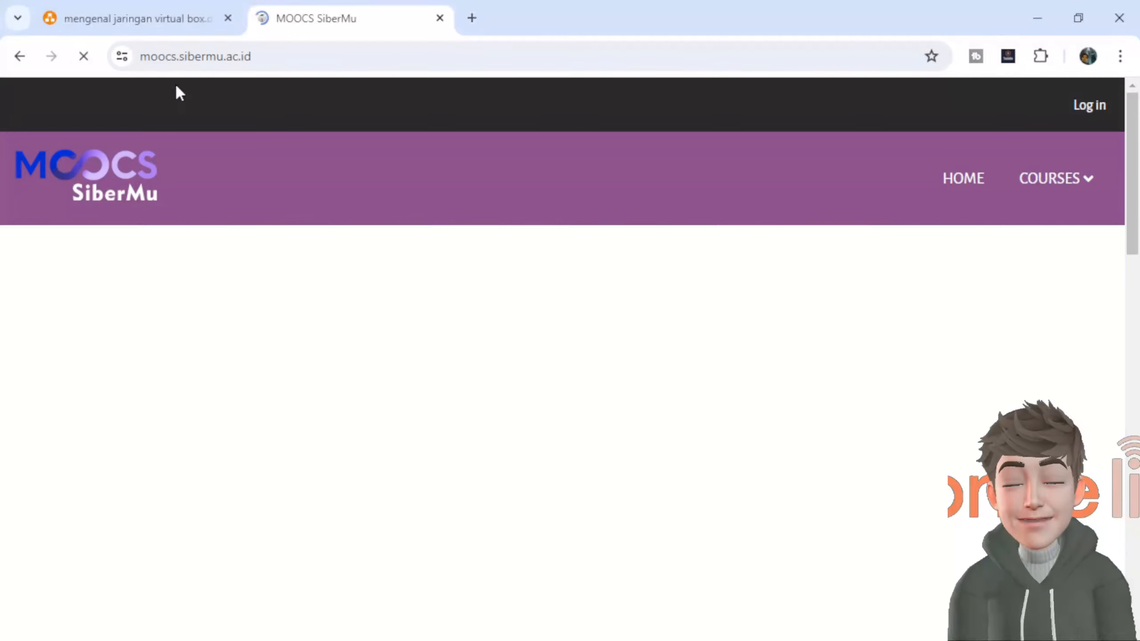
click(1028, 20)
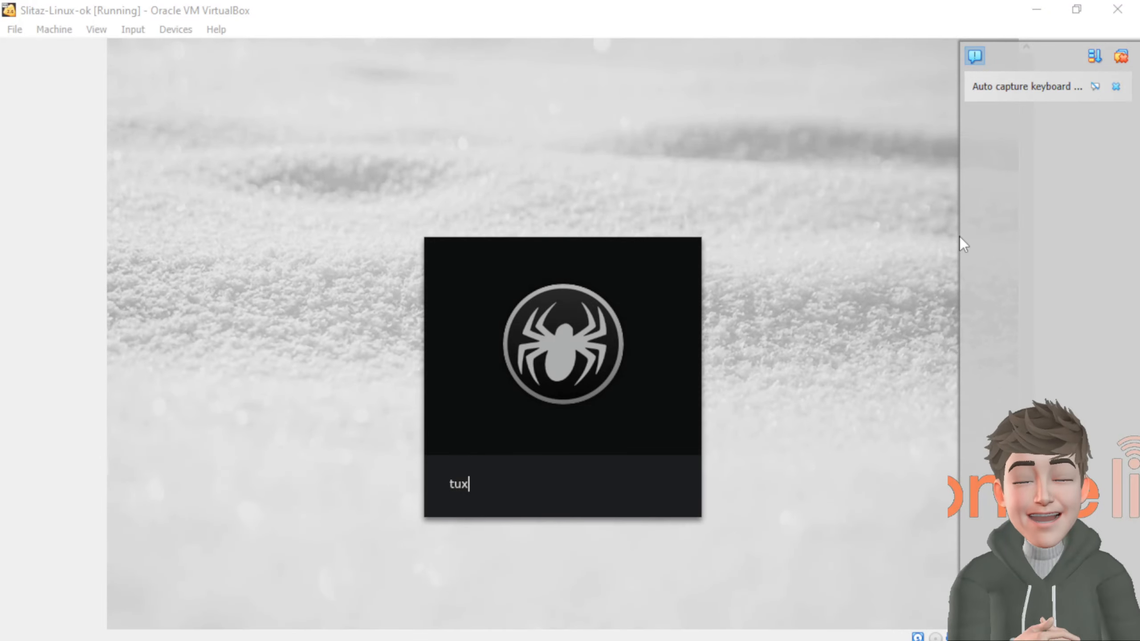
click(1037, 9)
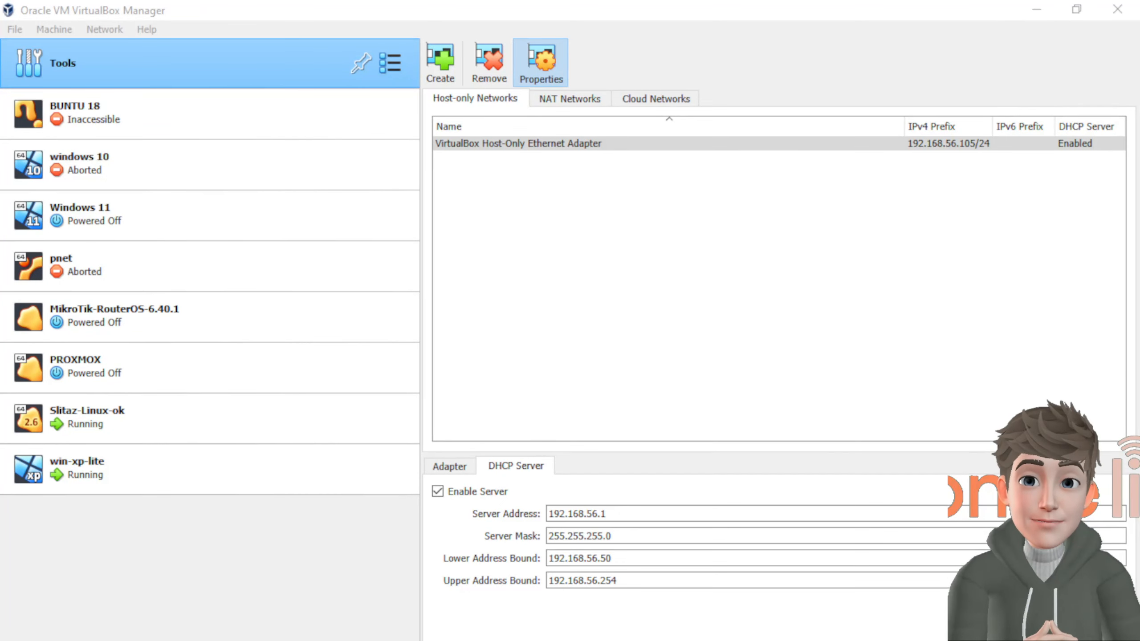
Return to the draw.io diagram and point out the two MESIN VIRTUAL boxes and the LAN Host Adapter box
key(alt+Tab)
click(149, 20)
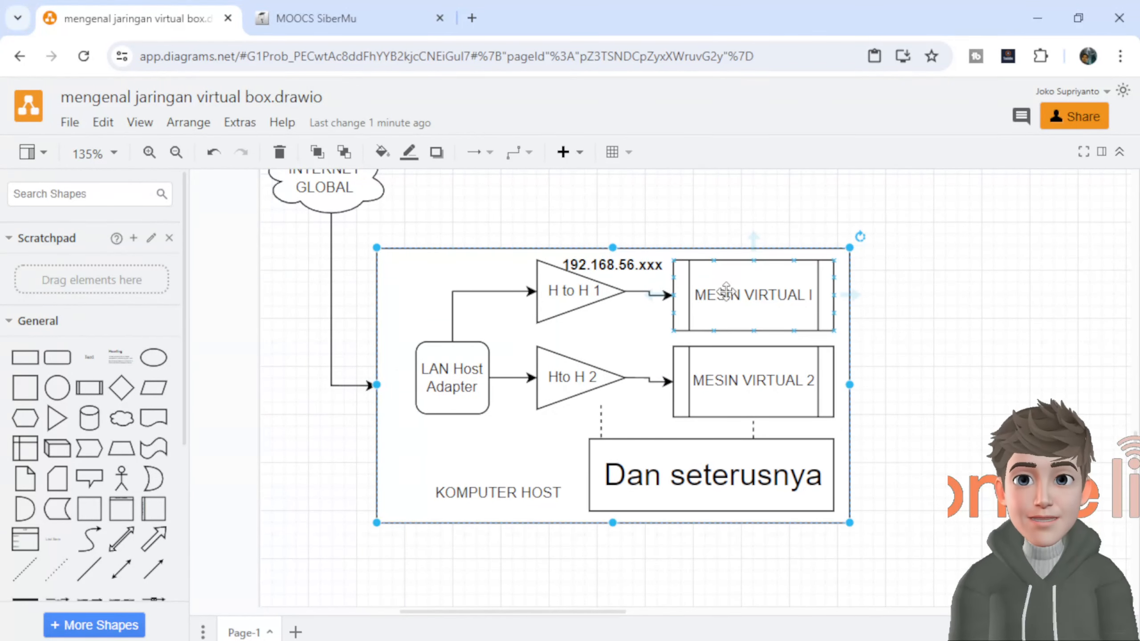
click(734, 388)
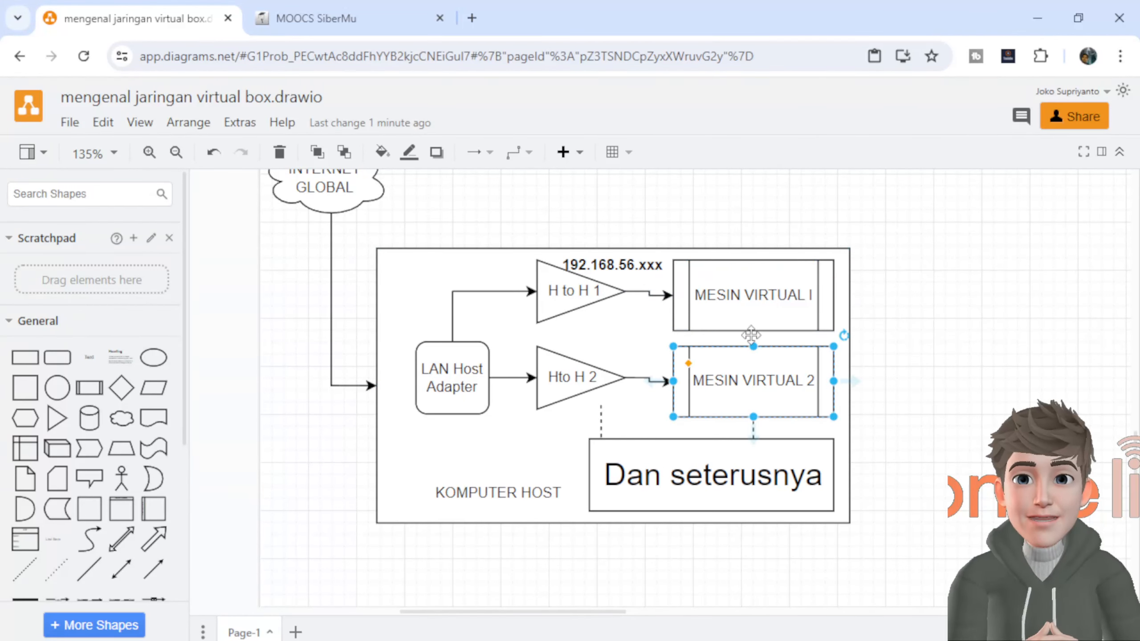
click(753, 302)
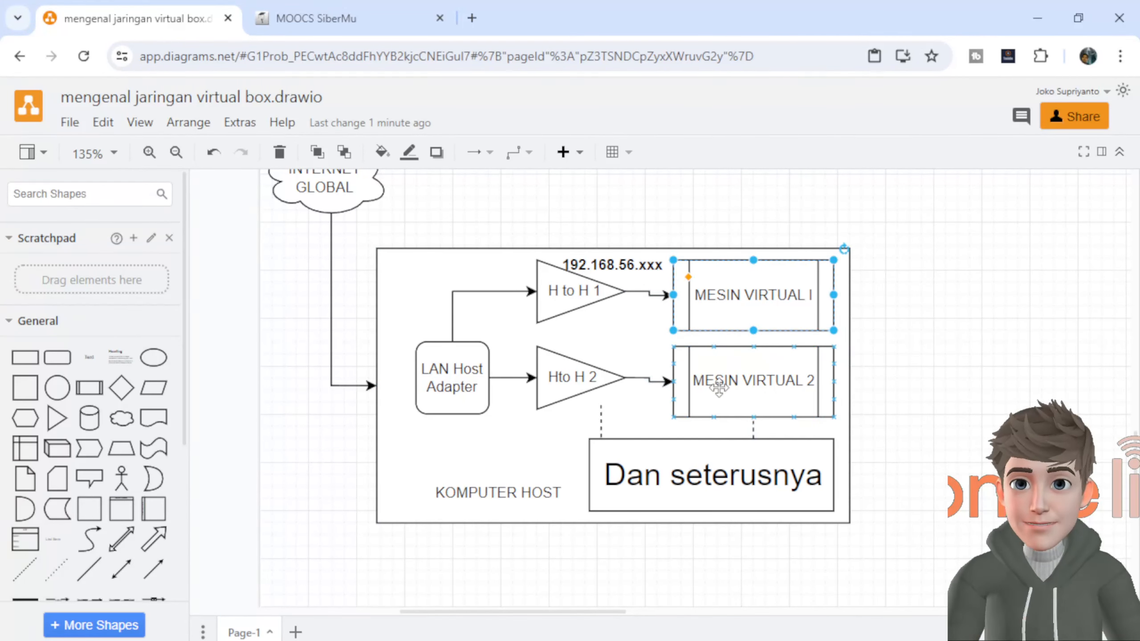
click(457, 374)
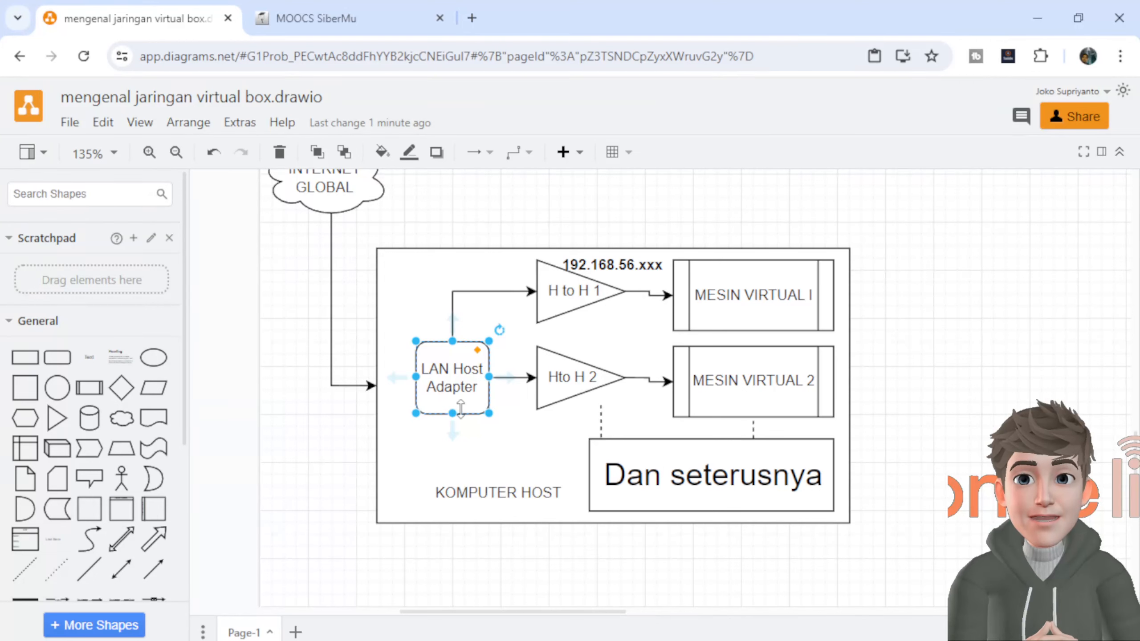
Switch to the running Slitaz-Linux-ok virtual machine and log in with the account password
click(773, 640)
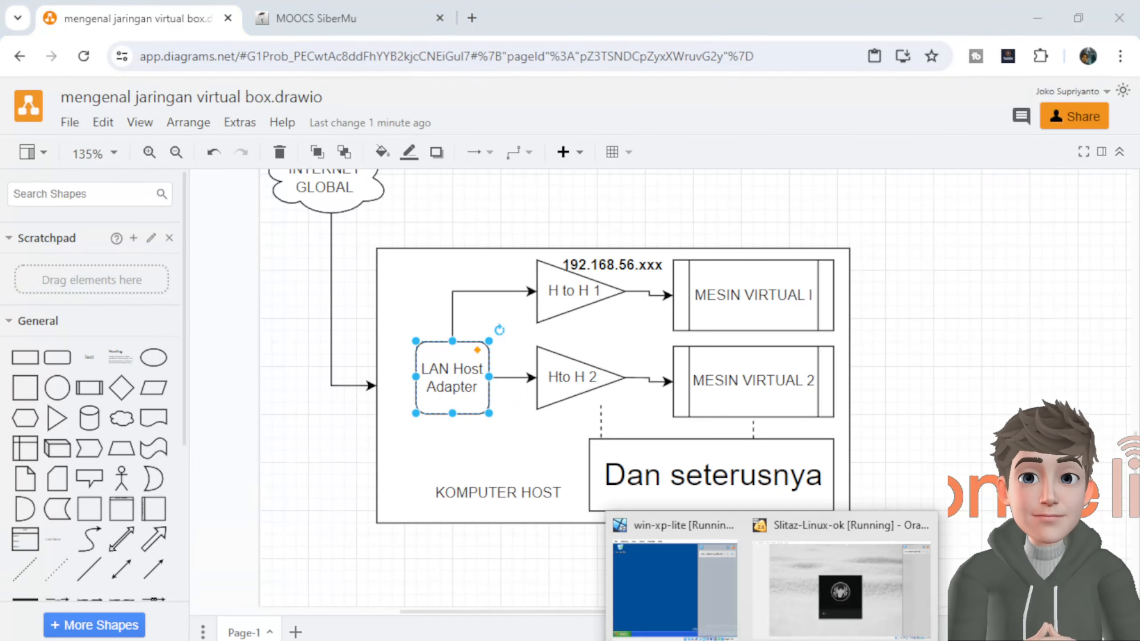
click(829, 612)
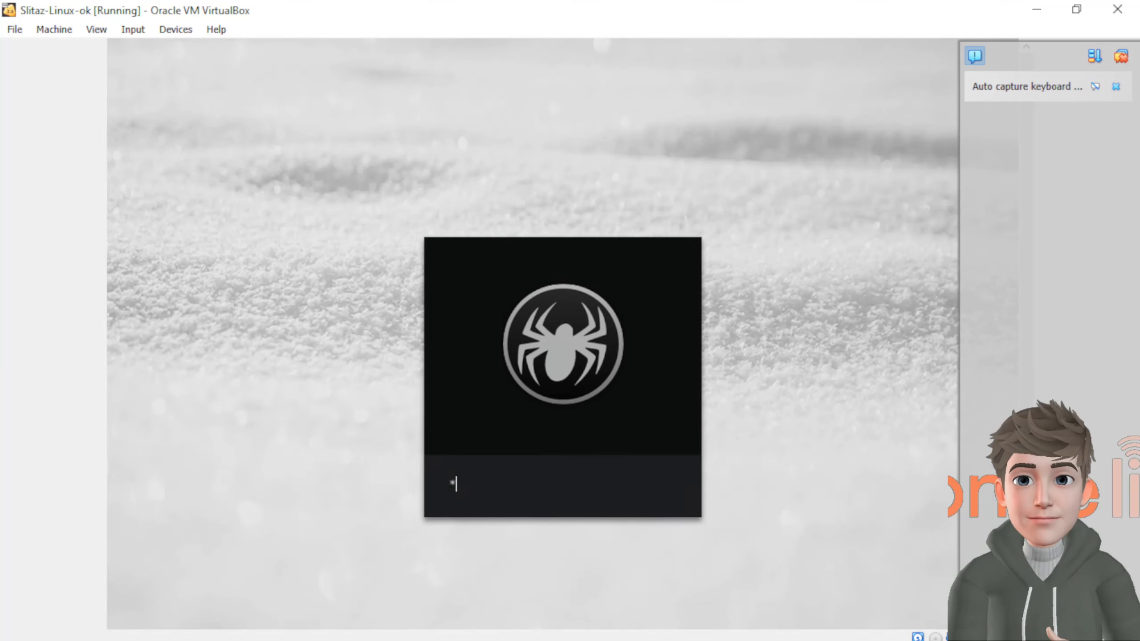
key(Return)
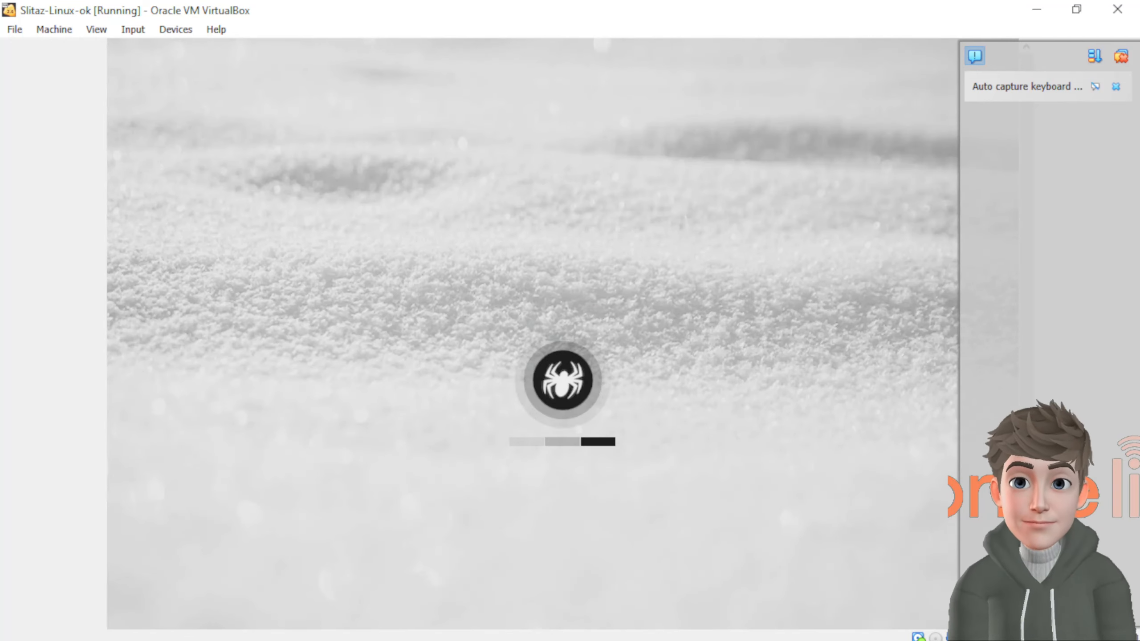
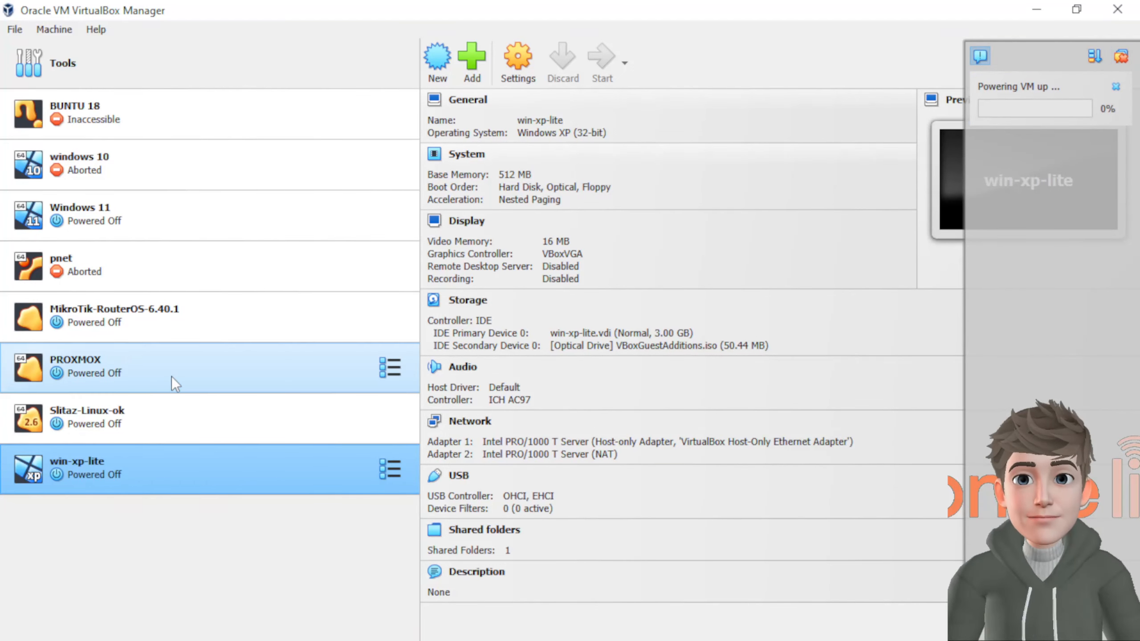
Select Slitaz-Linux-ok in the machine list, and close and power off the win-xp-lite machine while it boots
click(160, 424)
click(180, 471)
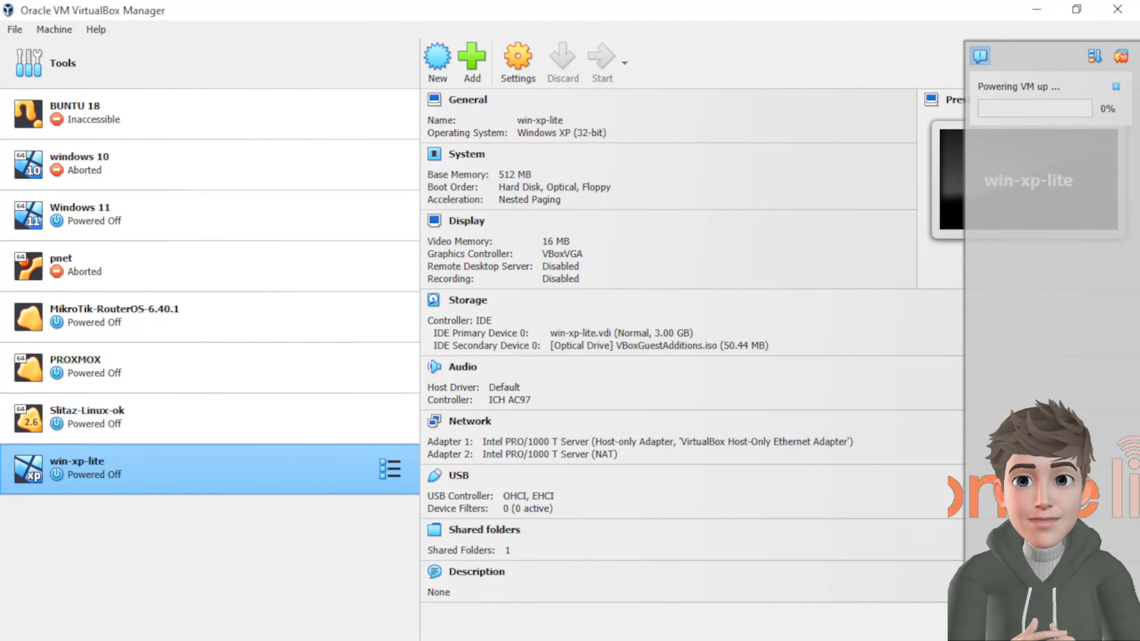
click(271, 426)
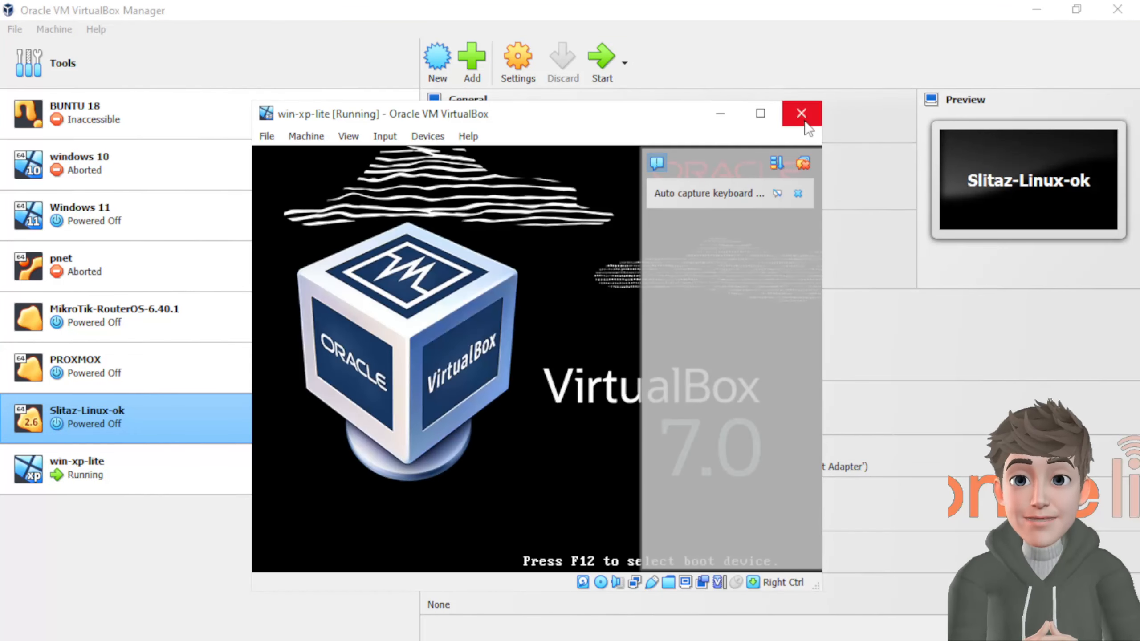
click(802, 113)
click(476, 401)
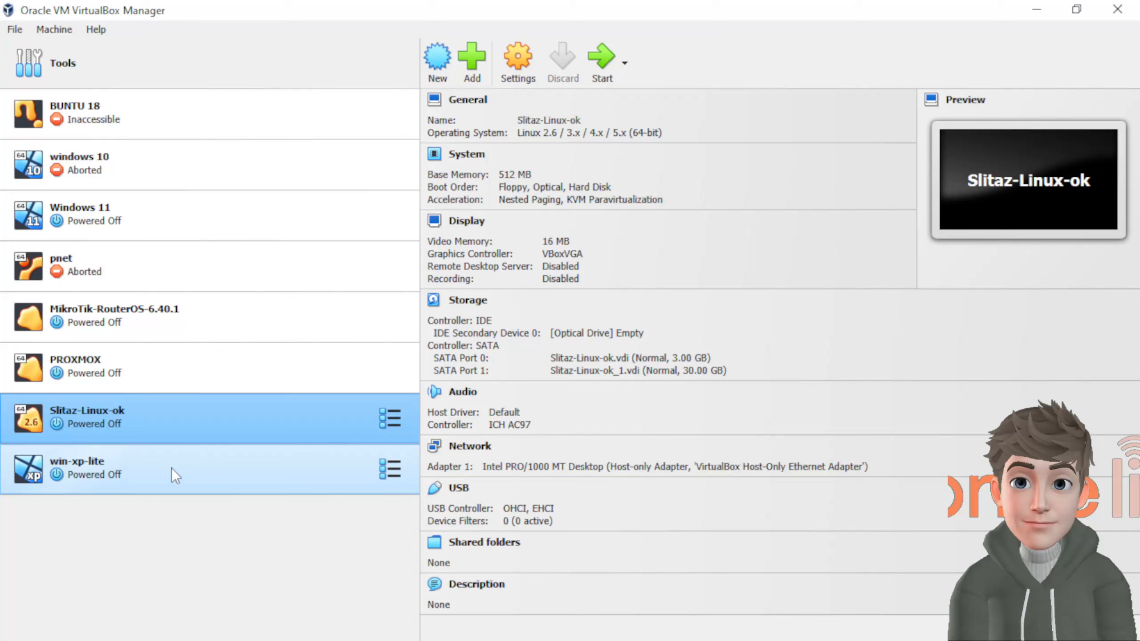
In win-xp-lite's network settings, attach Adapter 1 to the Internal Network intnet, disable Adapter 2, and save
click(167, 474)
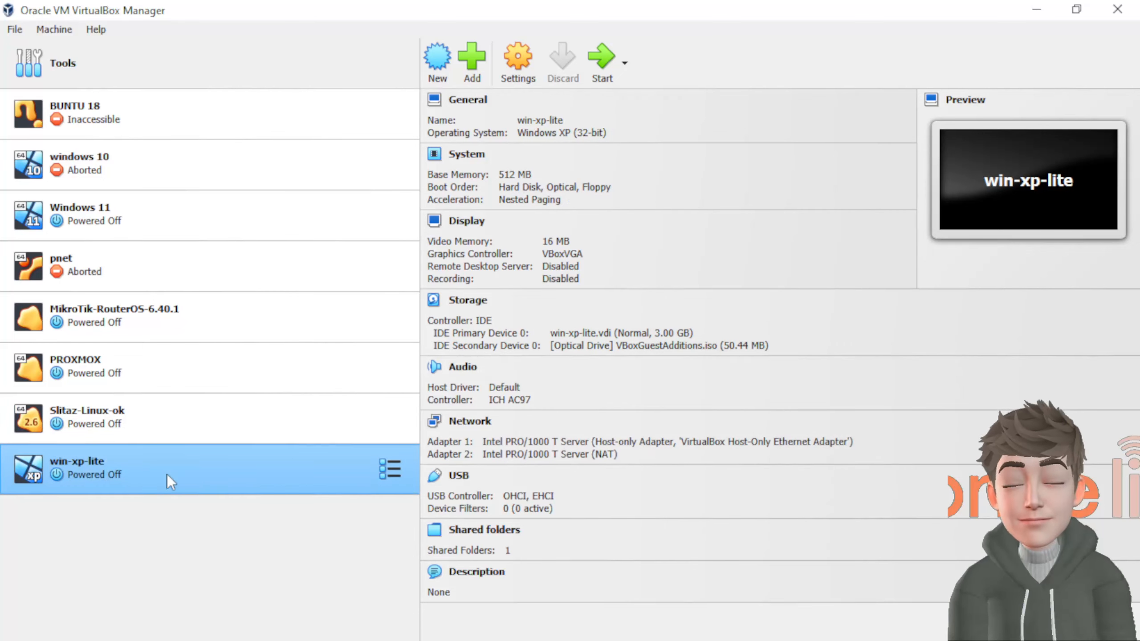
click(517, 60)
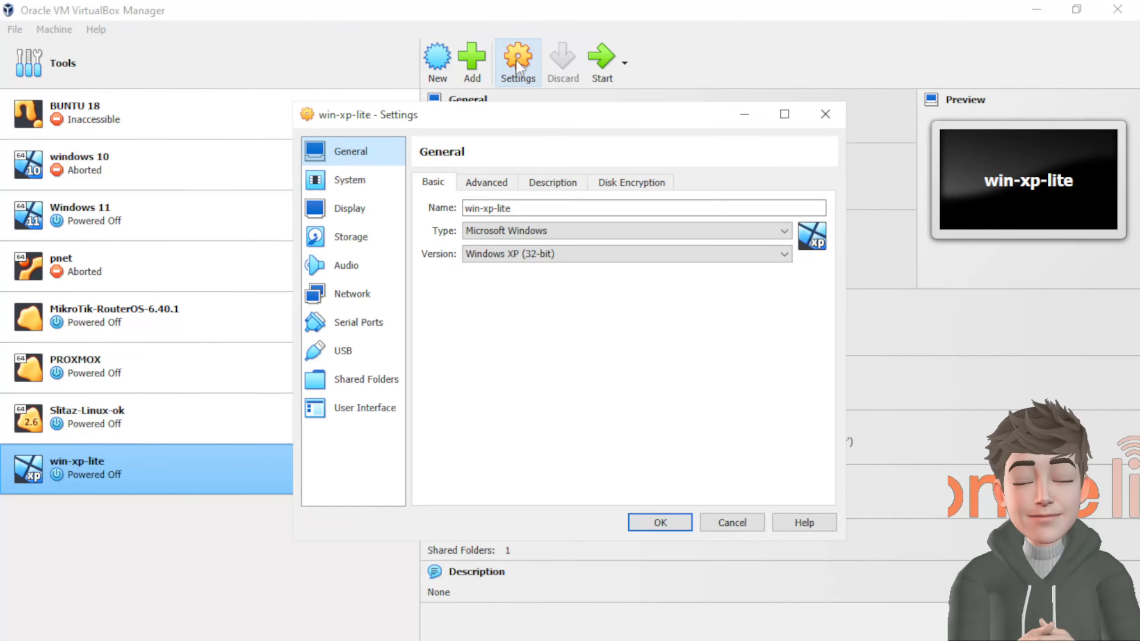
click(352, 294)
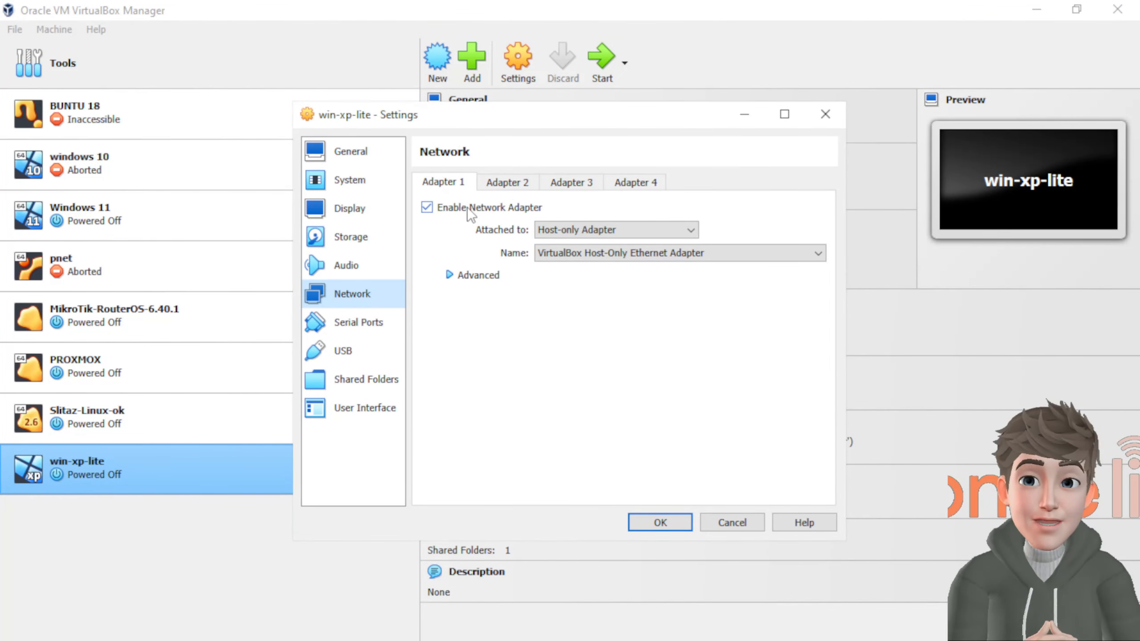
click(503, 183)
click(448, 181)
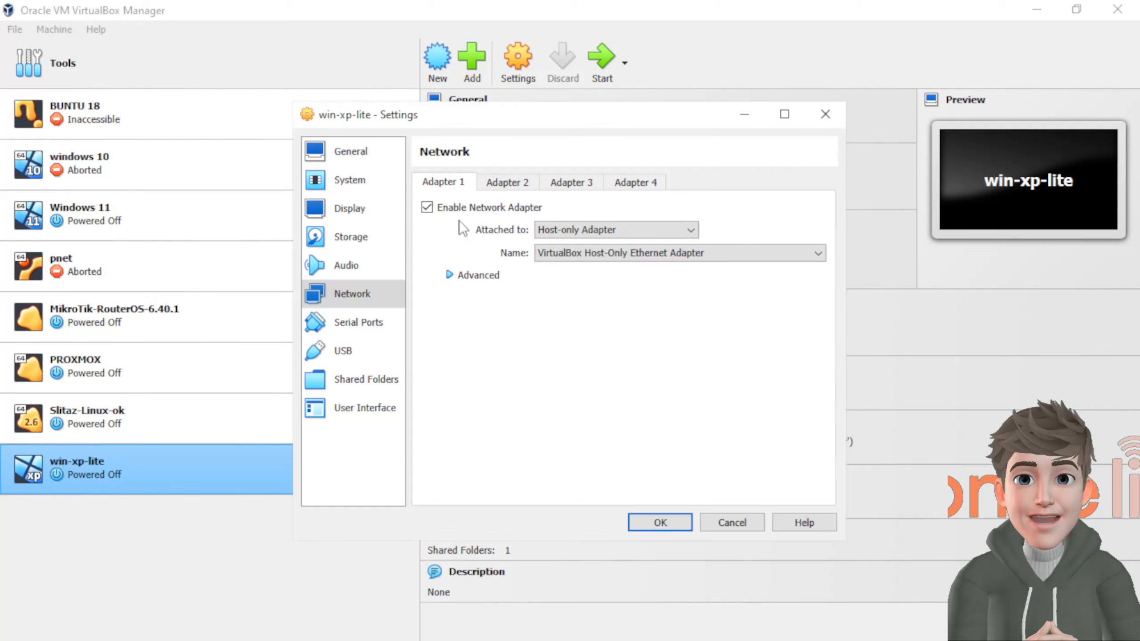
click(586, 230)
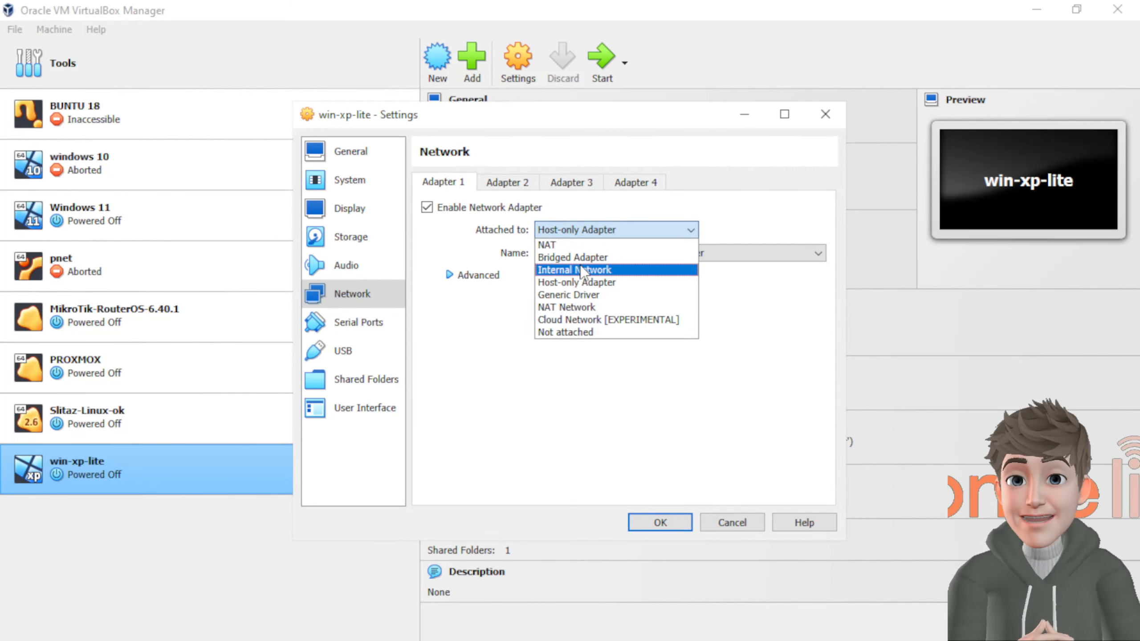
click(583, 270)
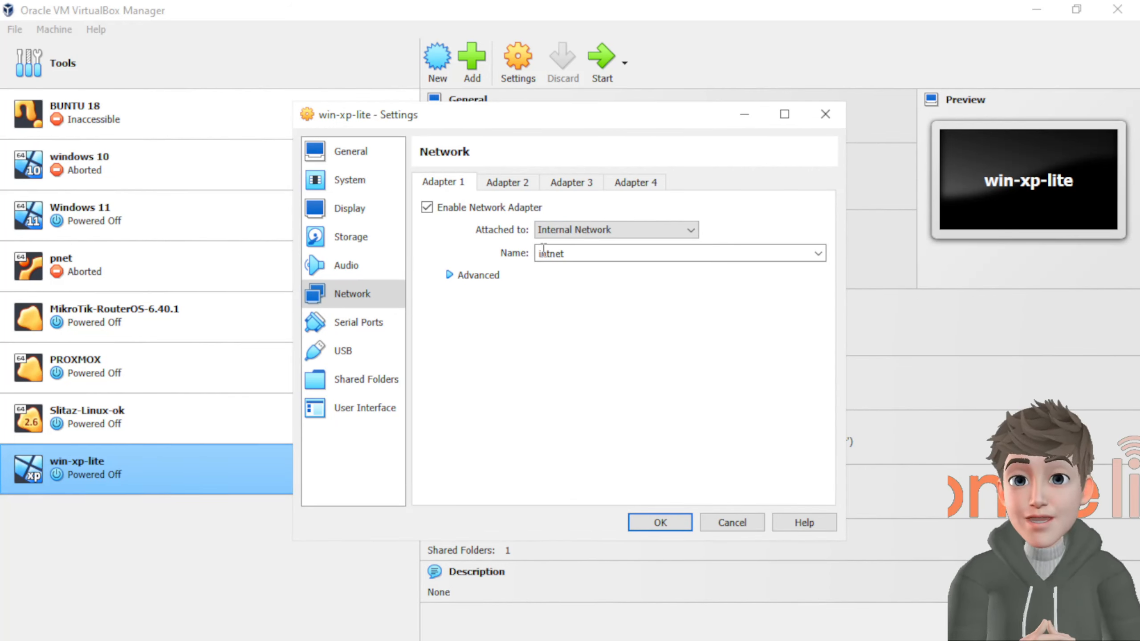
click(534, 183)
click(458, 182)
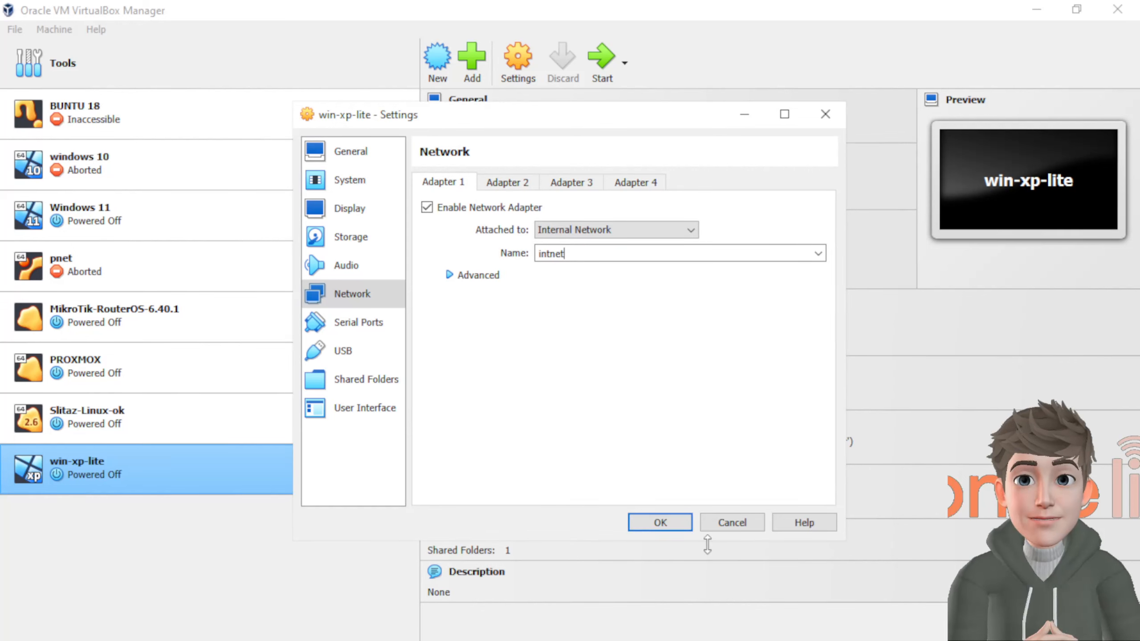
click(647, 521)
In Slitaz-Linux-ok's network settings, attach Adapter 1 to an Internal Network named intnet2, and save
click(153, 423)
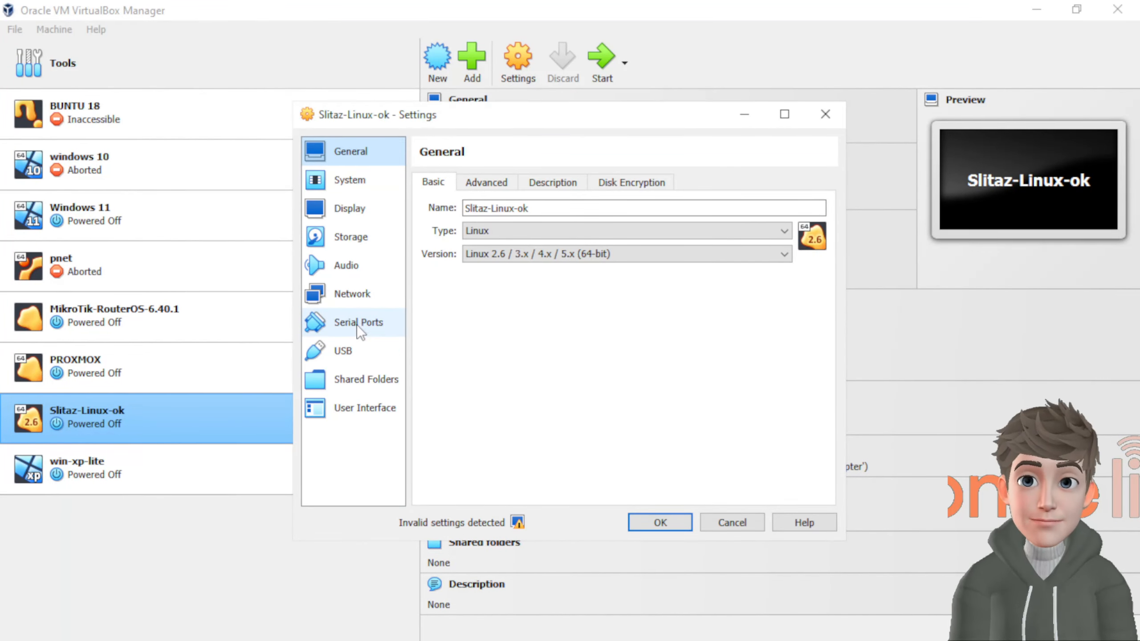
click(356, 321)
click(364, 300)
click(496, 186)
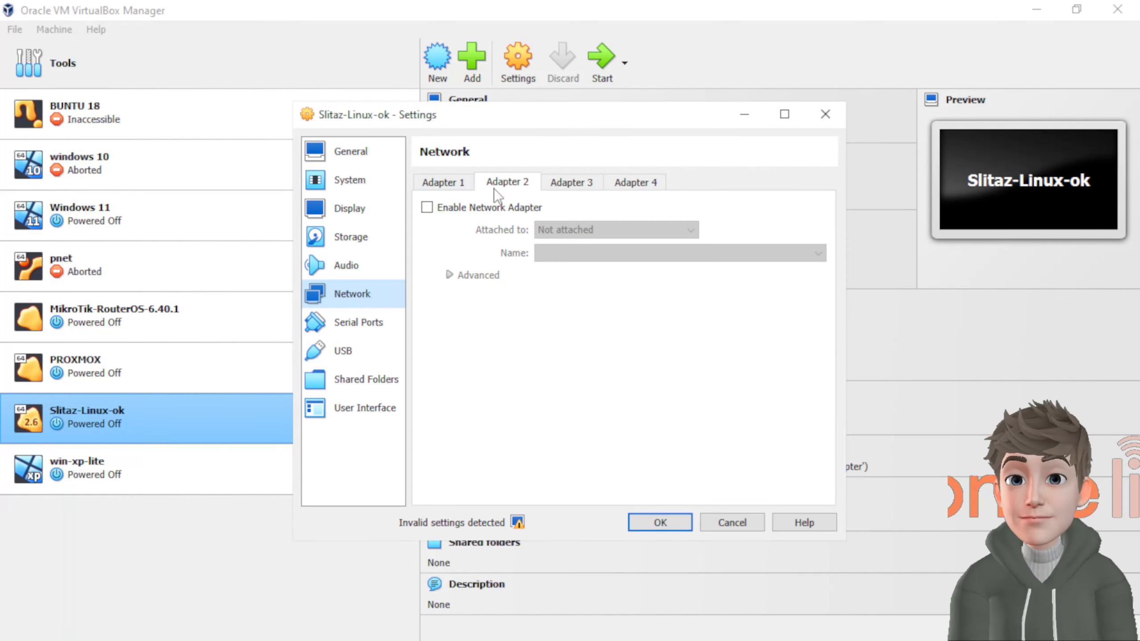
click(433, 185)
click(606, 229)
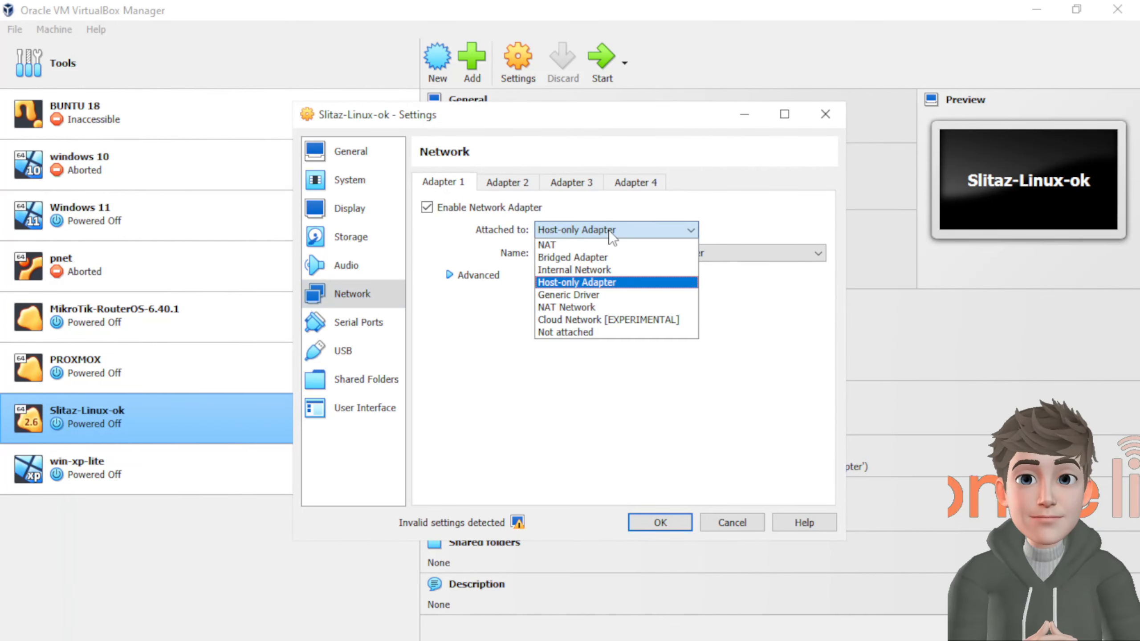
click(603, 270)
click(646, 254)
text(2)
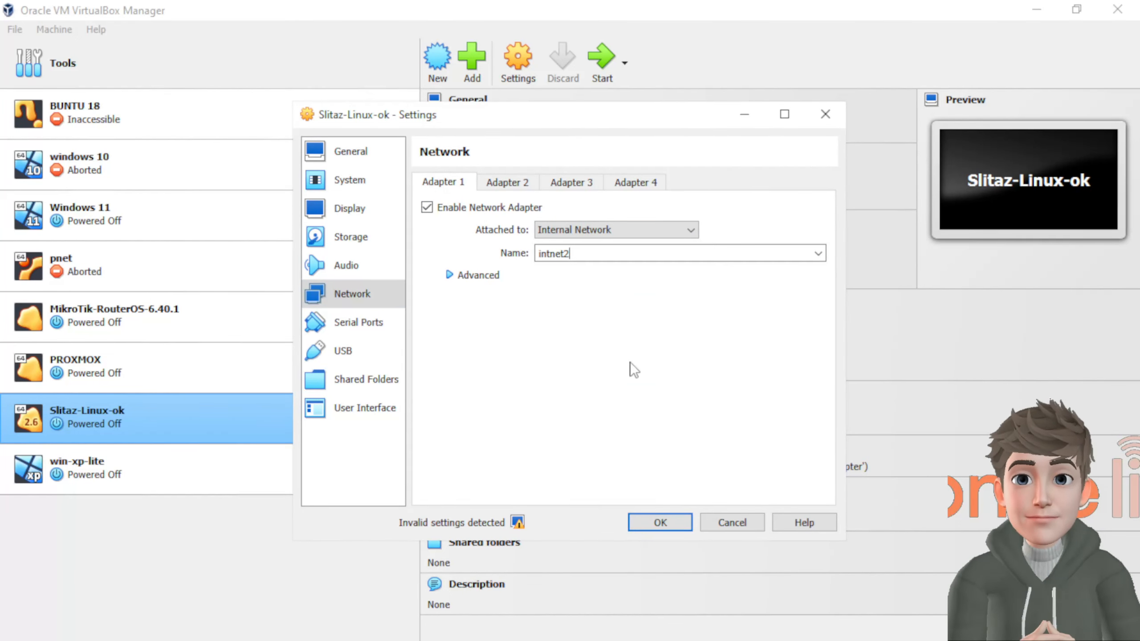
click(672, 526)
Start the win-xp-lite and Slitaz-Linux-ok virtual machines, and move the win-xp-lite window aside
click(138, 470)
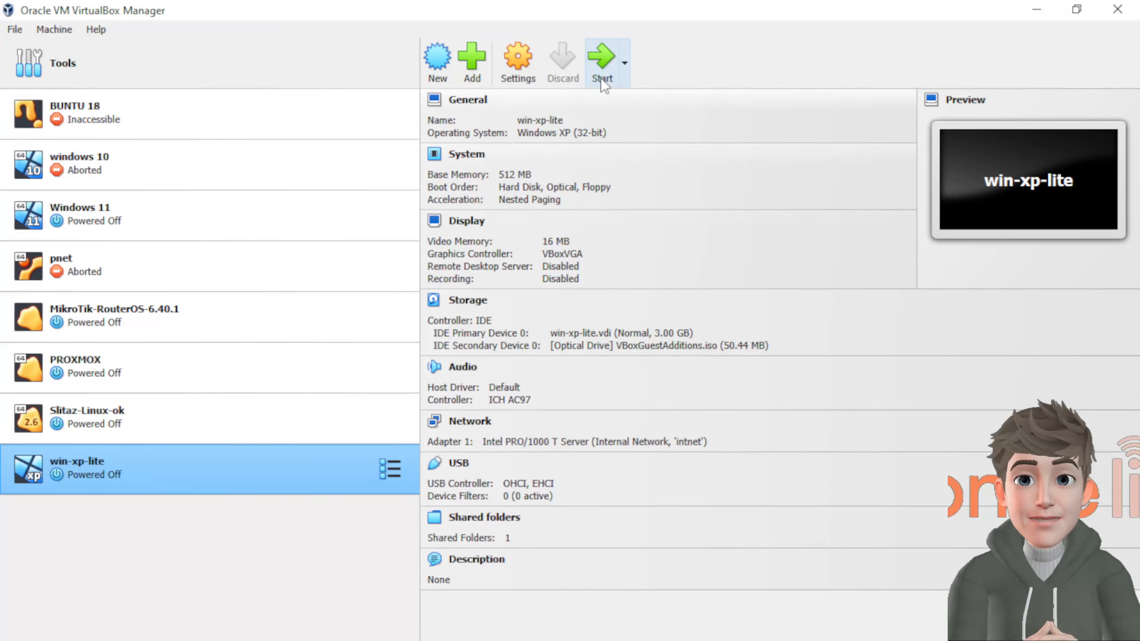
click(233, 421)
click(602, 56)
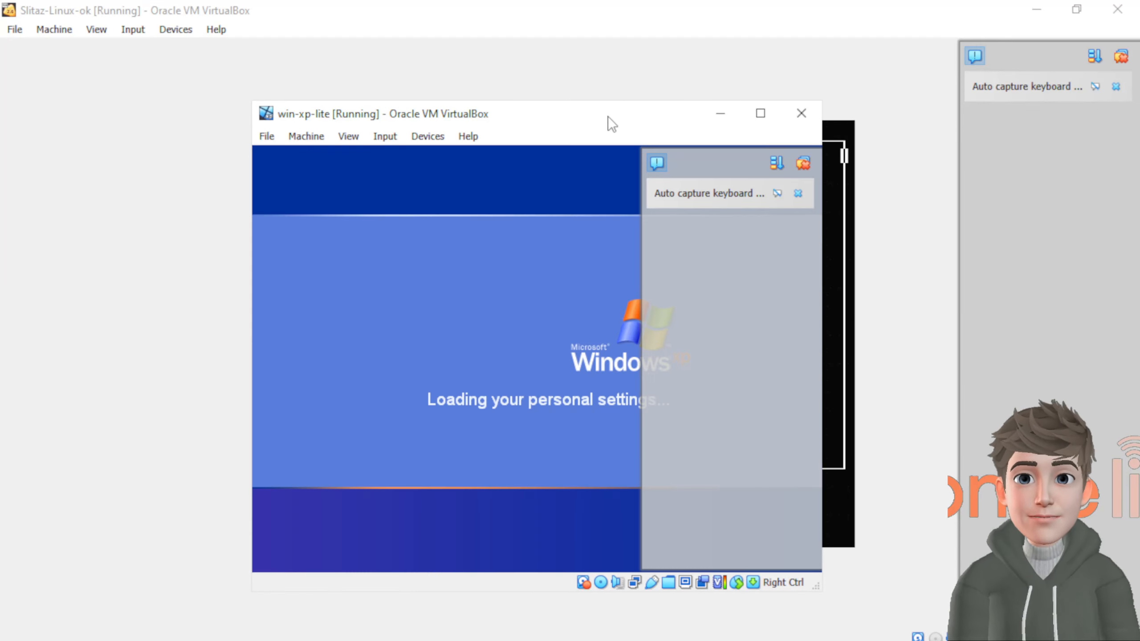
drag(608, 116, 471, 96)
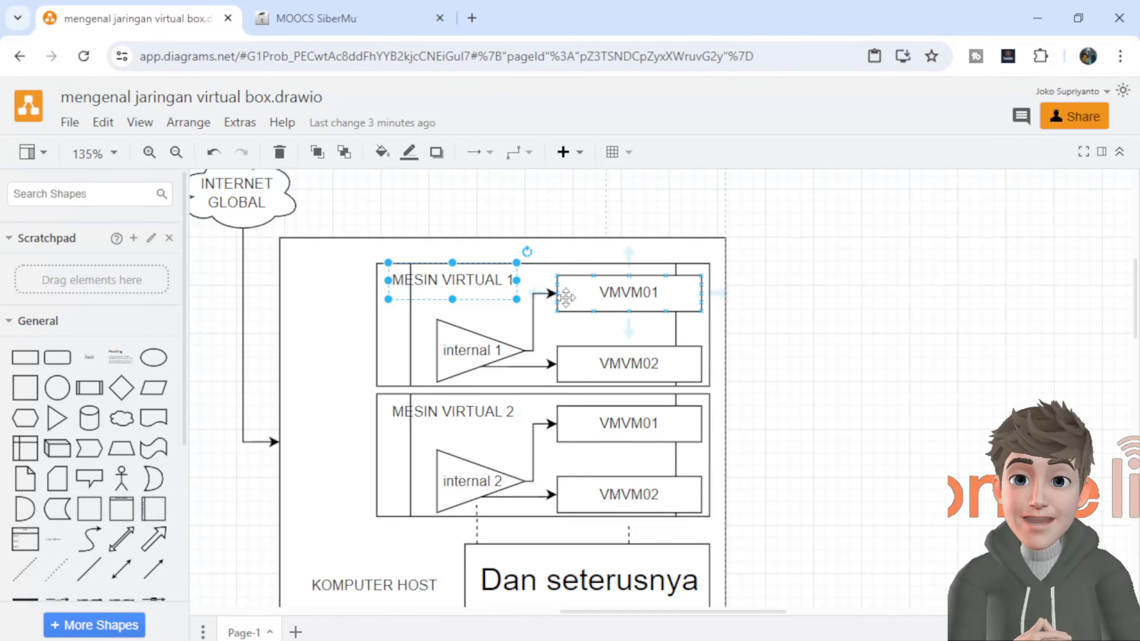
In the draw.io file, point out VMVM01 in the internal network diagram and compare it with the NAT, bridge and host adapter diagrams
click(567, 297)
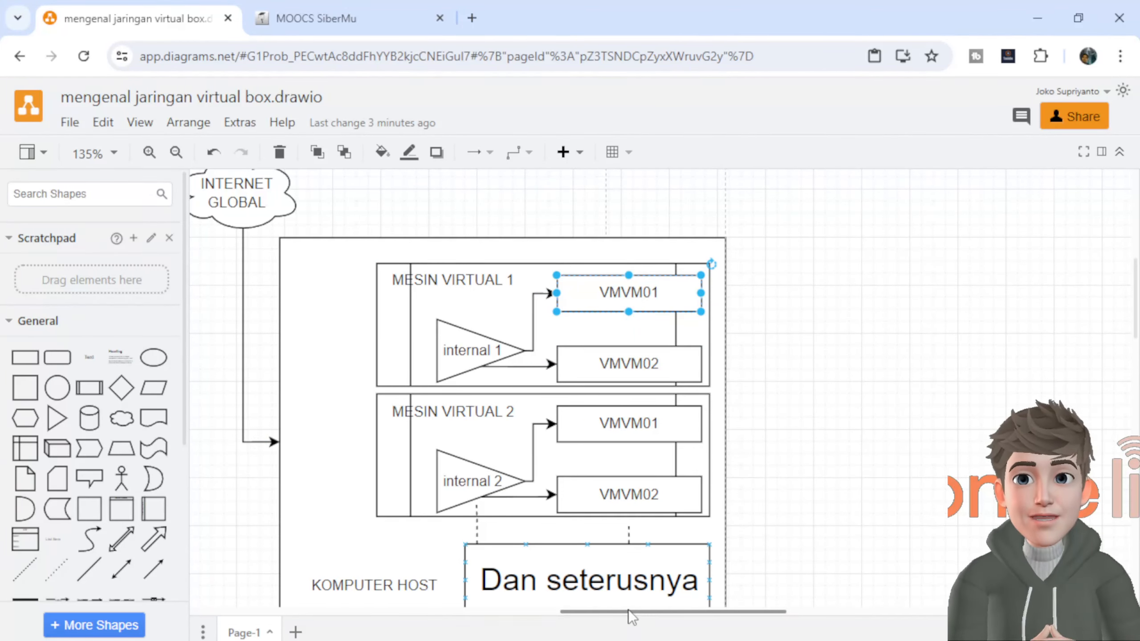
drag(629, 609, 447, 588)
scroll(703, 495, up, 2)
scroll(707, 489, down, 2)
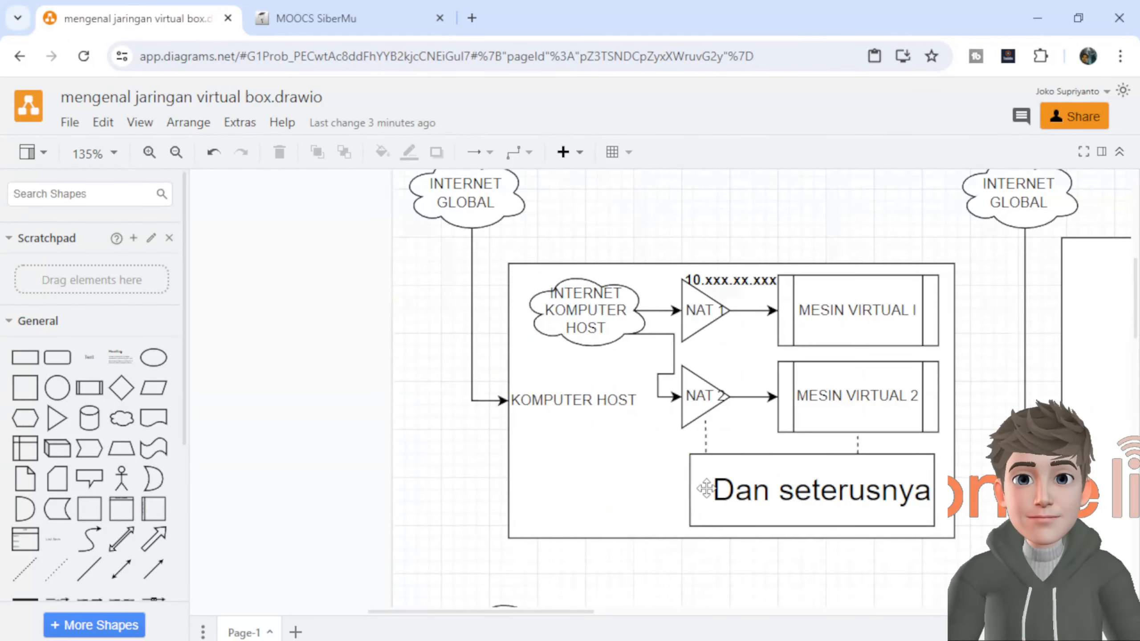
scroll(748, 354, down, 6)
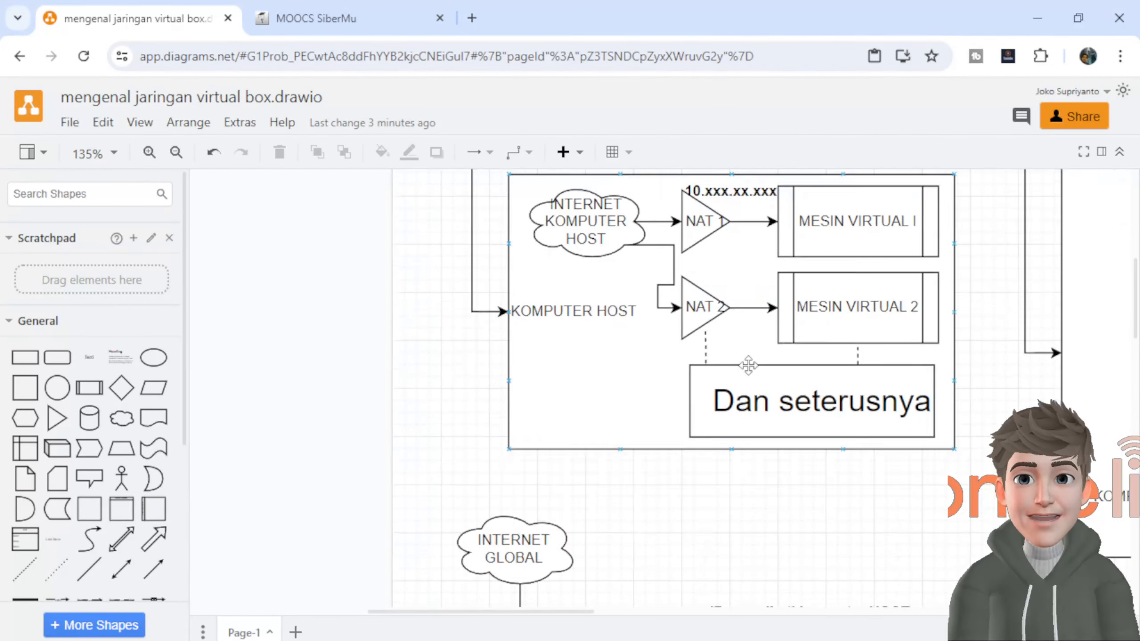
scroll(749, 365, down, 2)
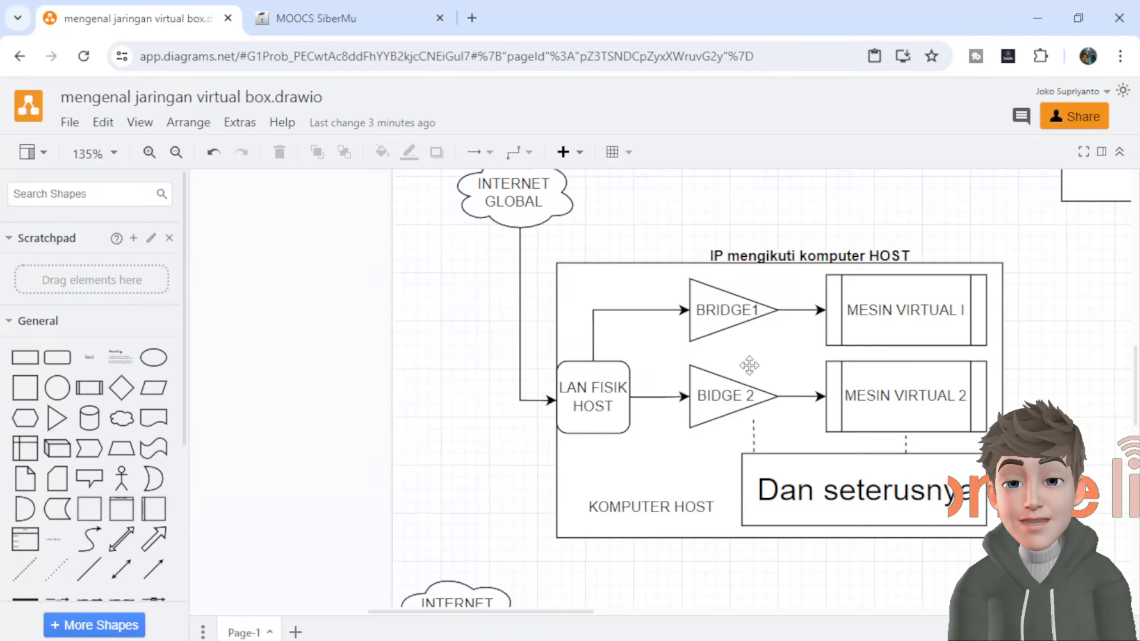
scroll(749, 365, down, 10)
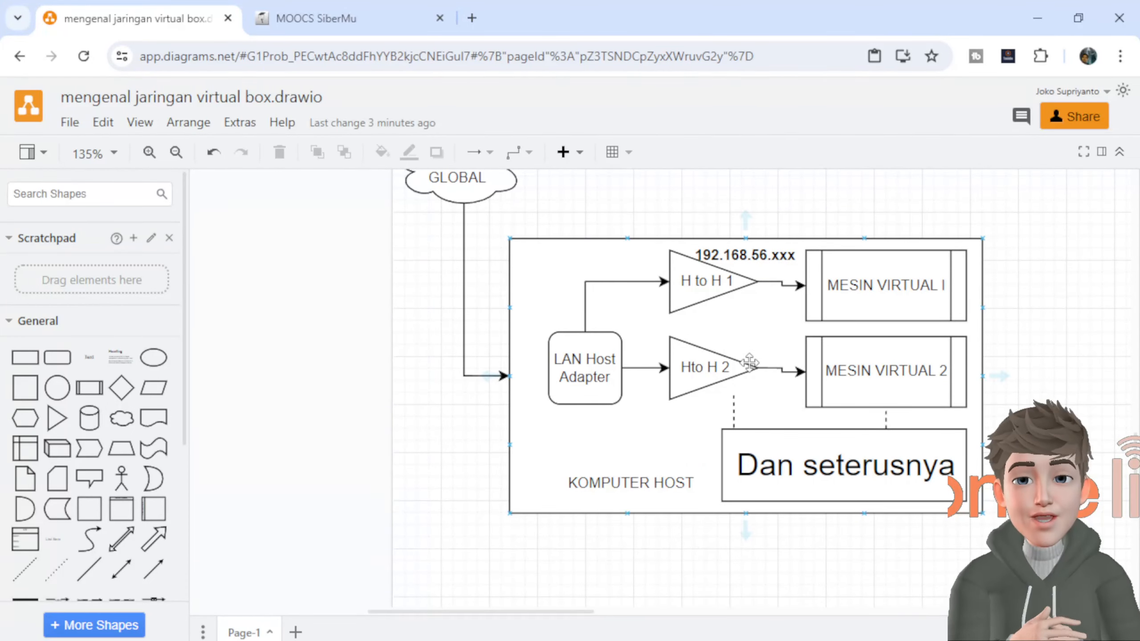
scroll(749, 362, up, 20)
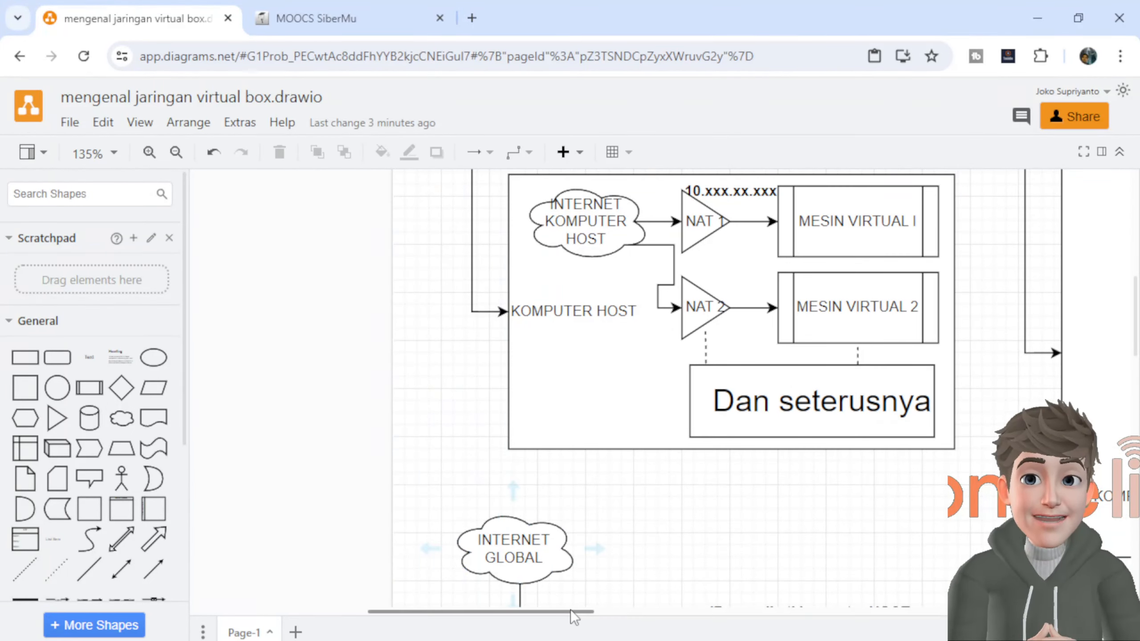
drag(570, 609, 761, 608)
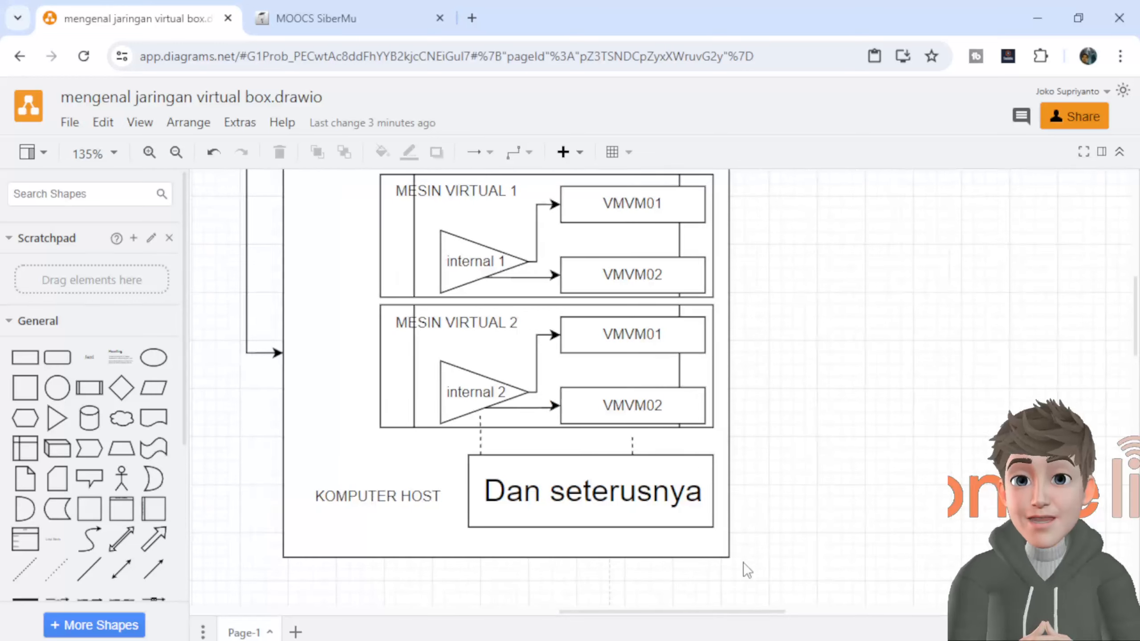
scroll(743, 564, up, 4)
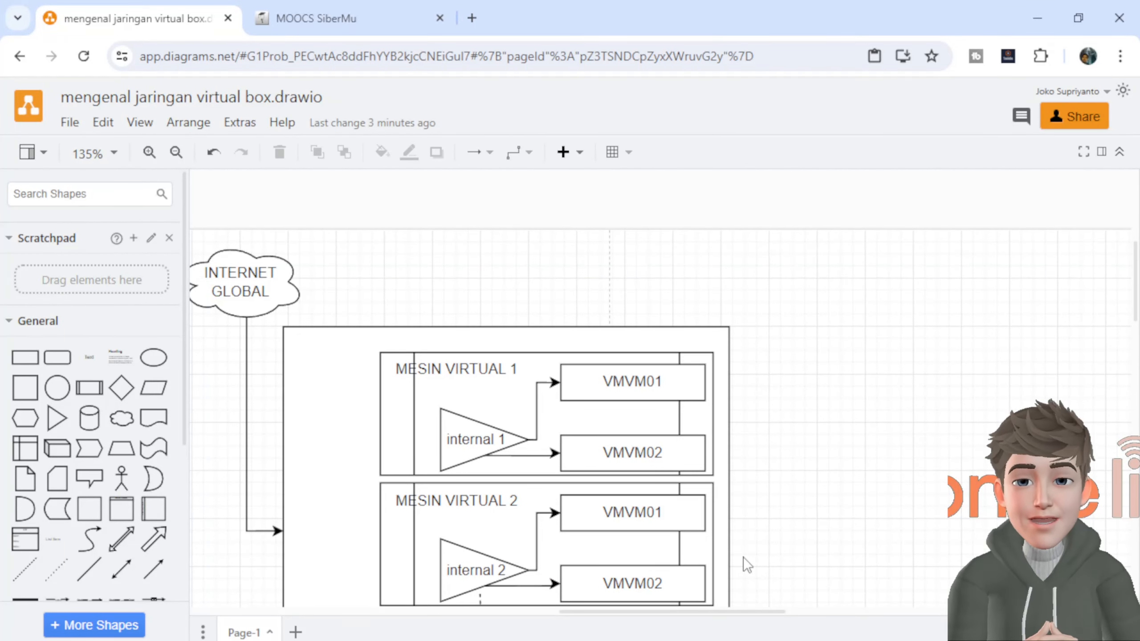
Switch to the running Slitaz-Linux-ok virtual machine and log in as tux with the account password
click(719, 580)
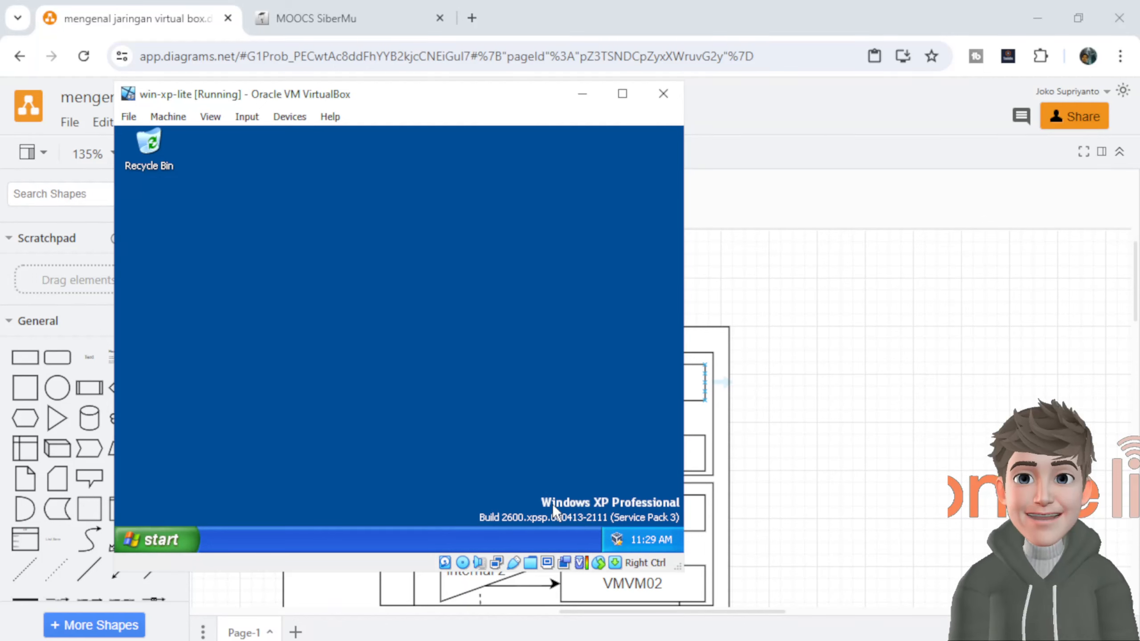
click(855, 589)
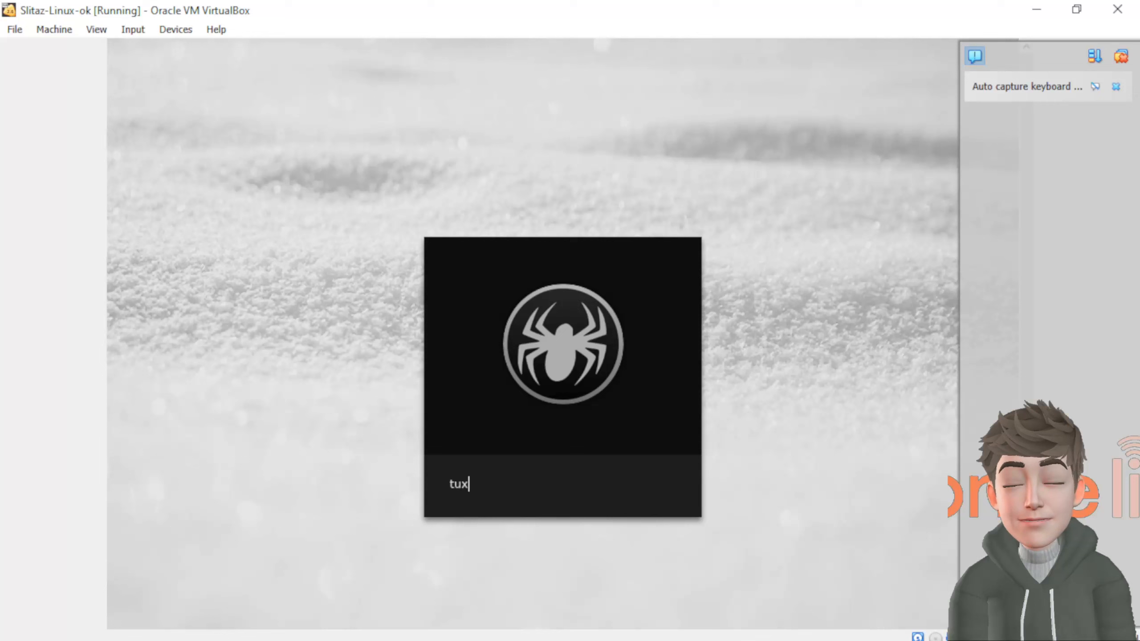
key(Return)
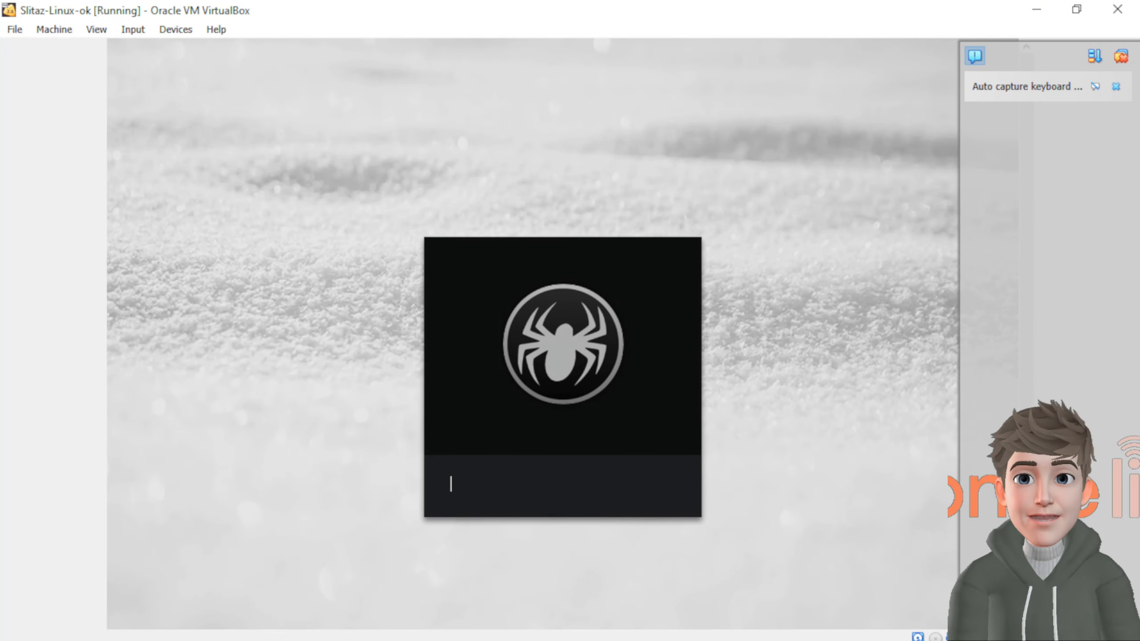
key(Return)
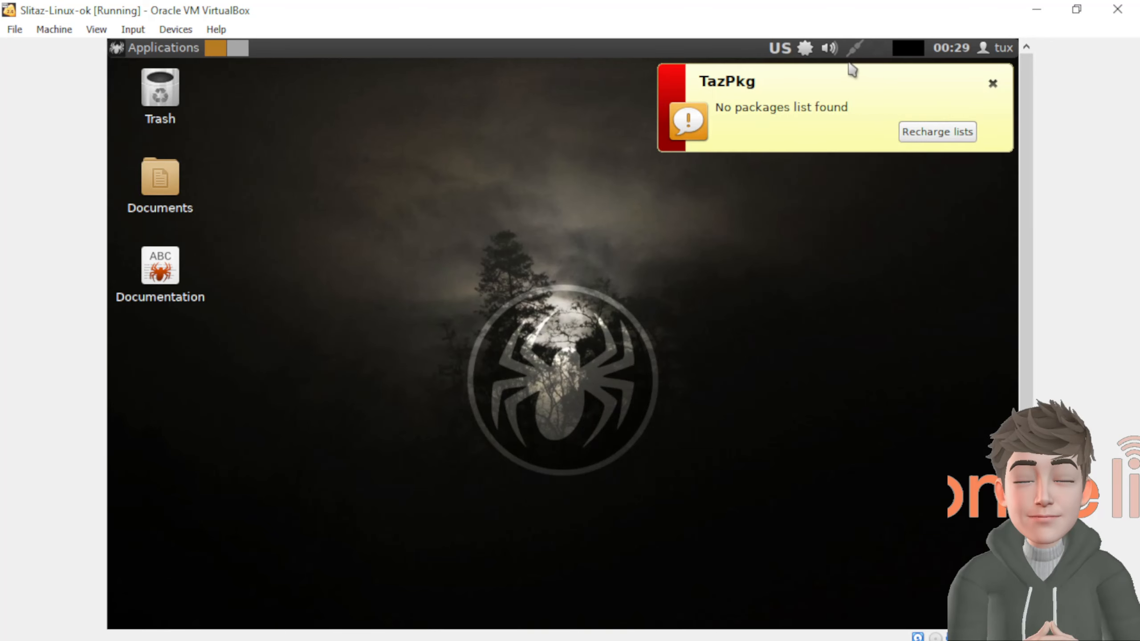
Check the general and support details of SliTaz's eth0 connection, and minimize the Slitaz-Linux-ok window
click(854, 53)
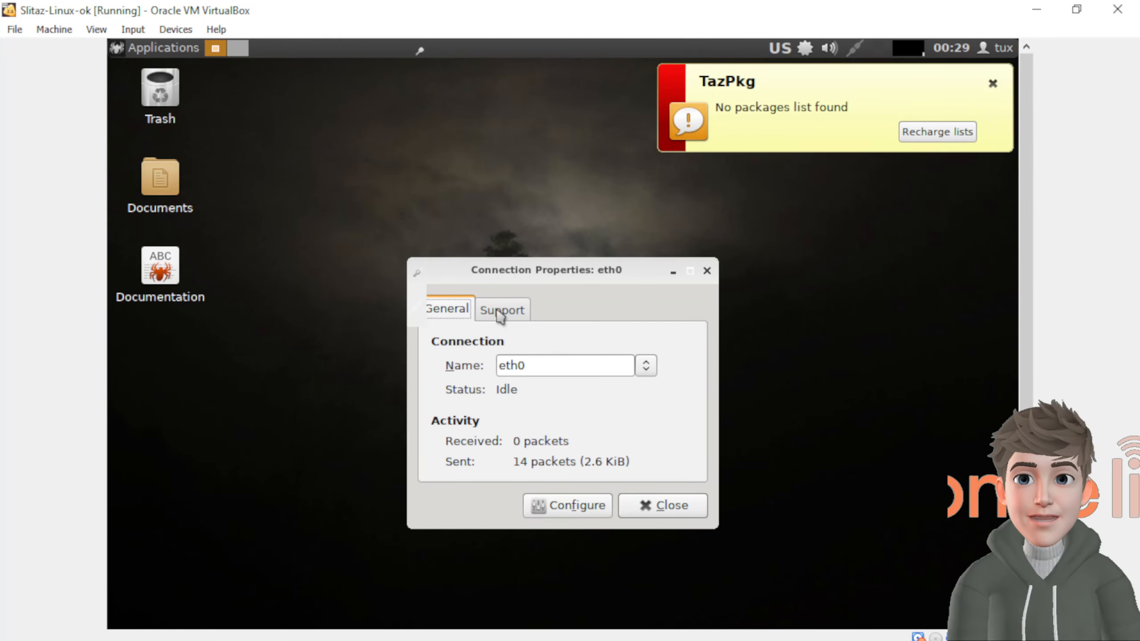
click(499, 310)
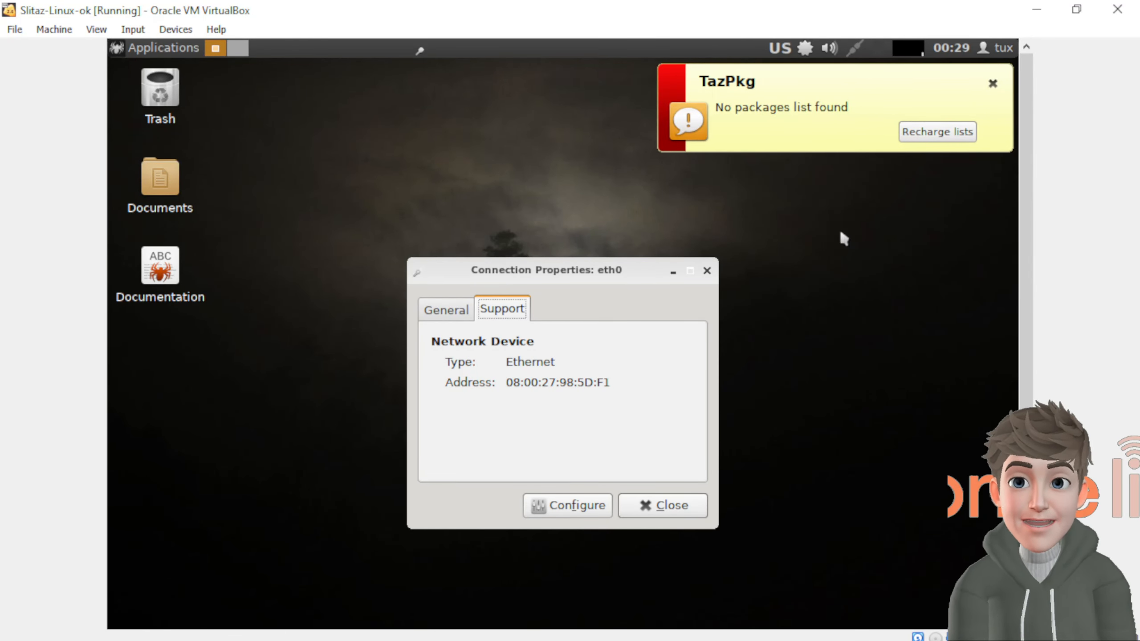
click(1032, 17)
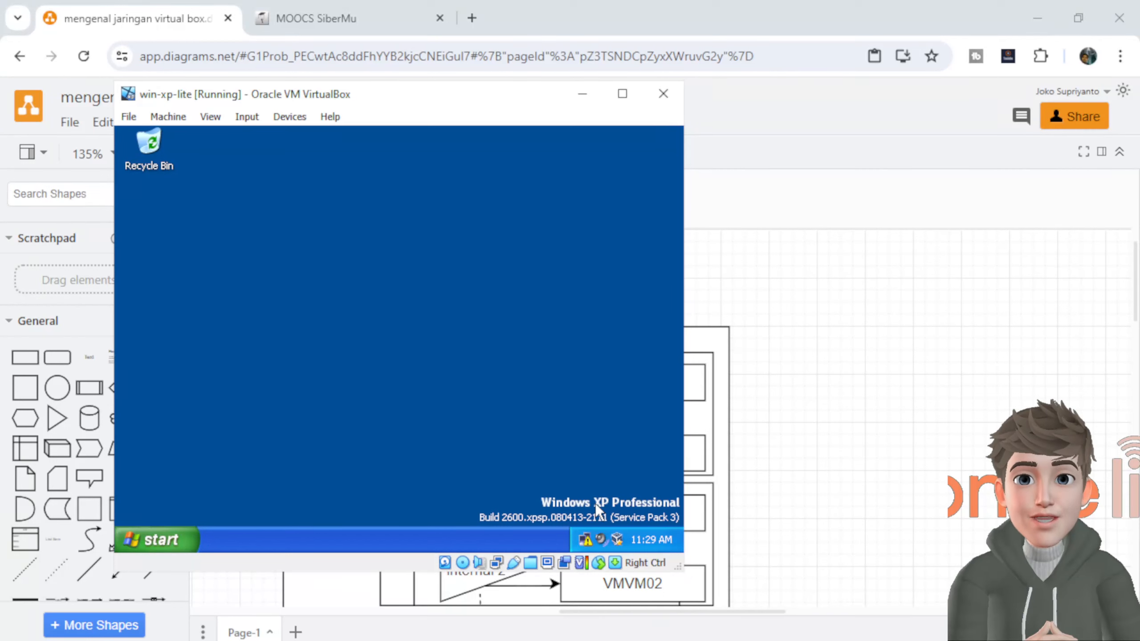
Inspect Windows XP's Local Area Connection status and properties, close both dialogs, and return to the internal network diagram
click(585, 538)
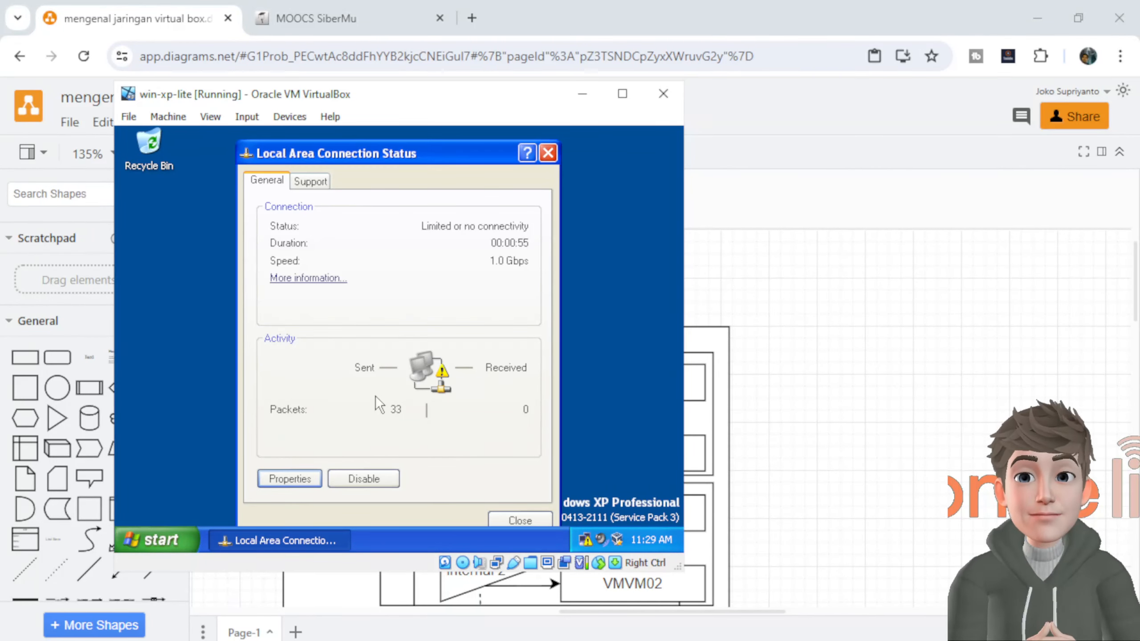
click(294, 478)
click(240, 310)
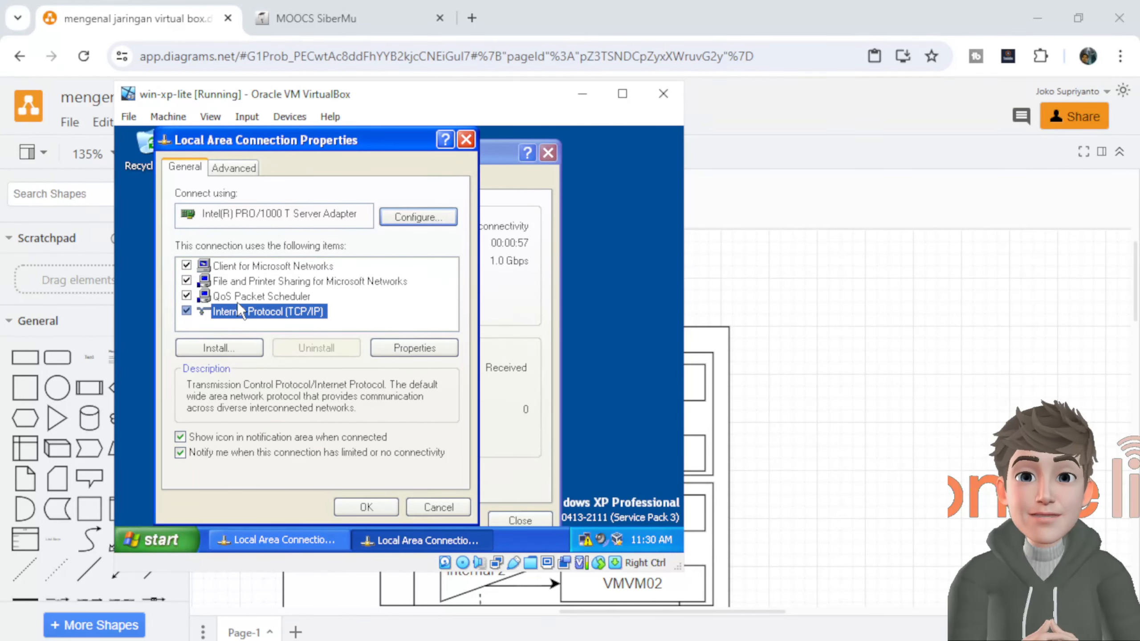
click(223, 168)
click(174, 166)
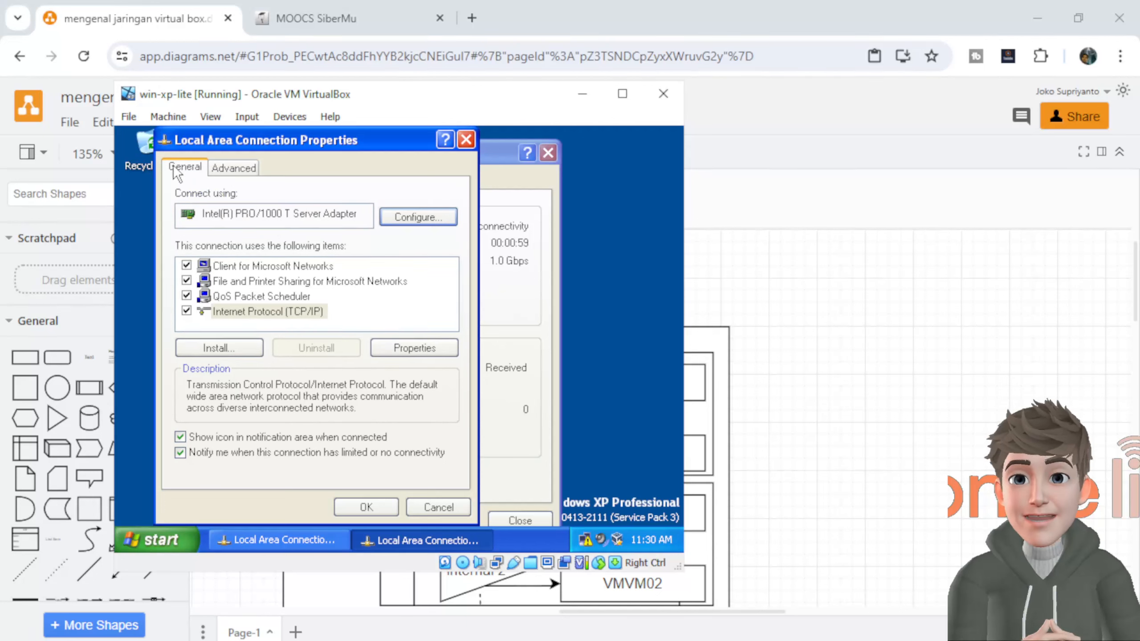
click(439, 508)
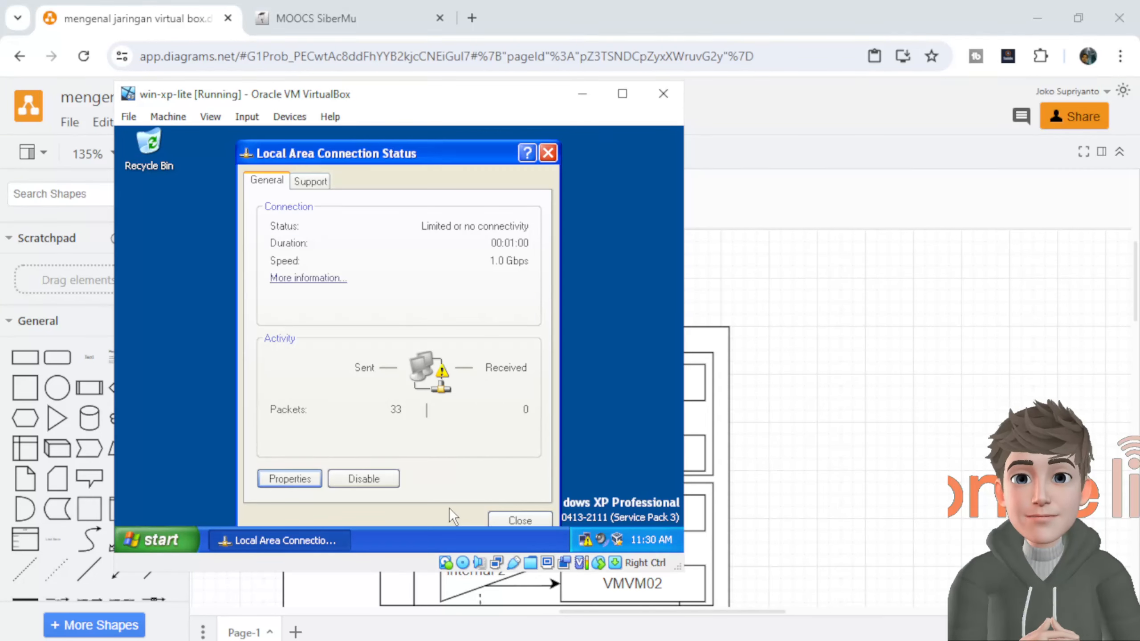
click(520, 521)
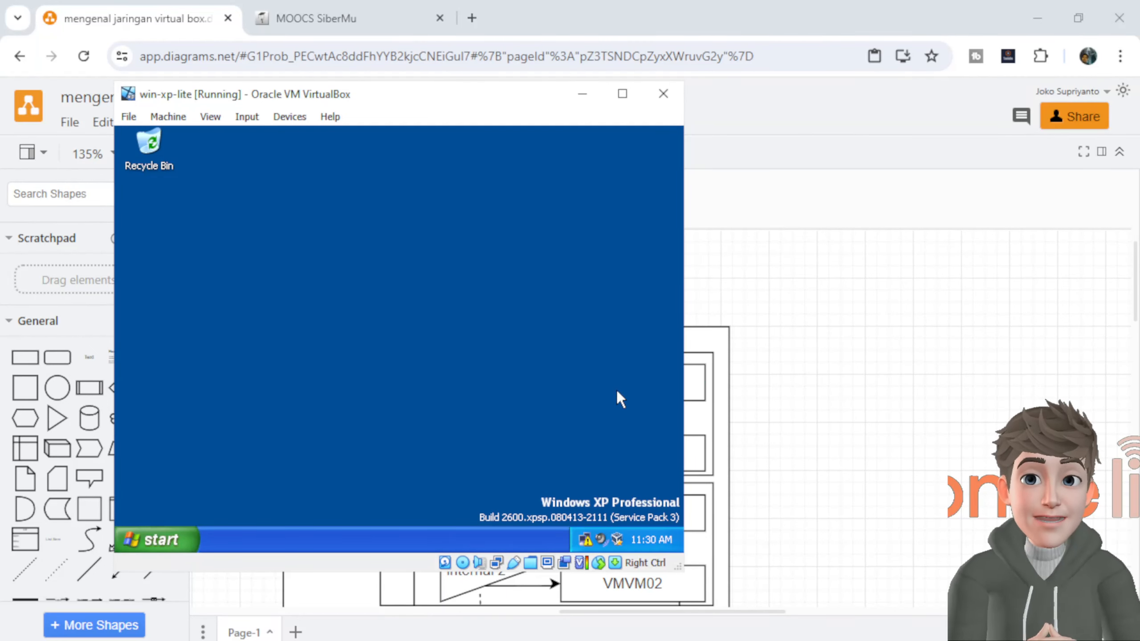
click(784, 355)
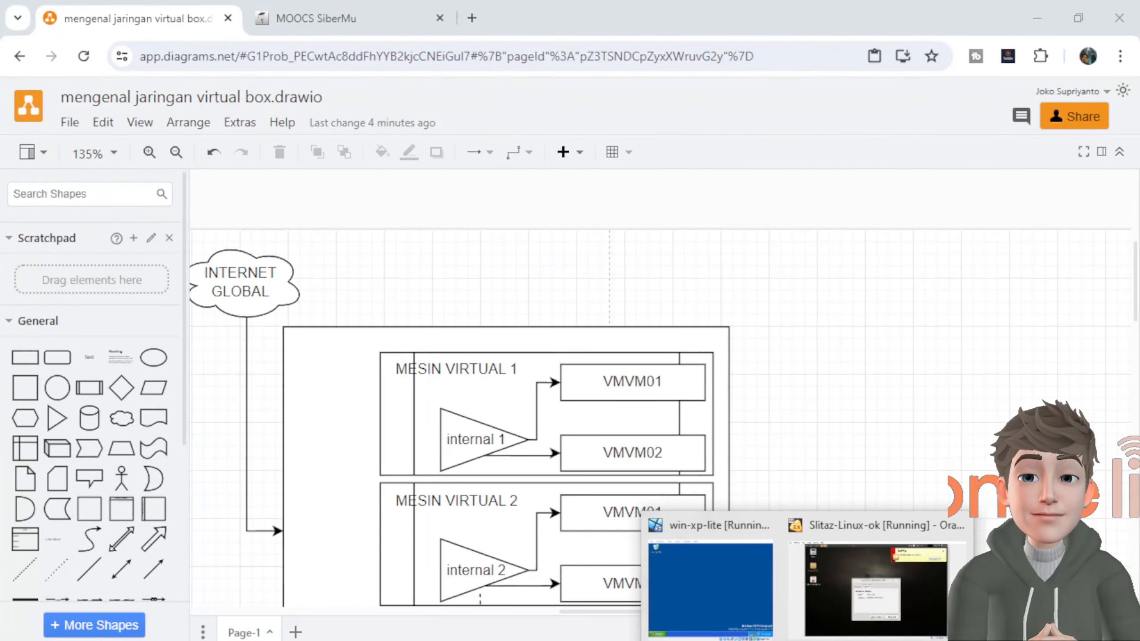
Switch to VirtualBox Manager, review the attachment options for MikroTik-RouterOS-6.40.1's network Adapter 1, discard any changes, and minimize the manager
click(746, 640)
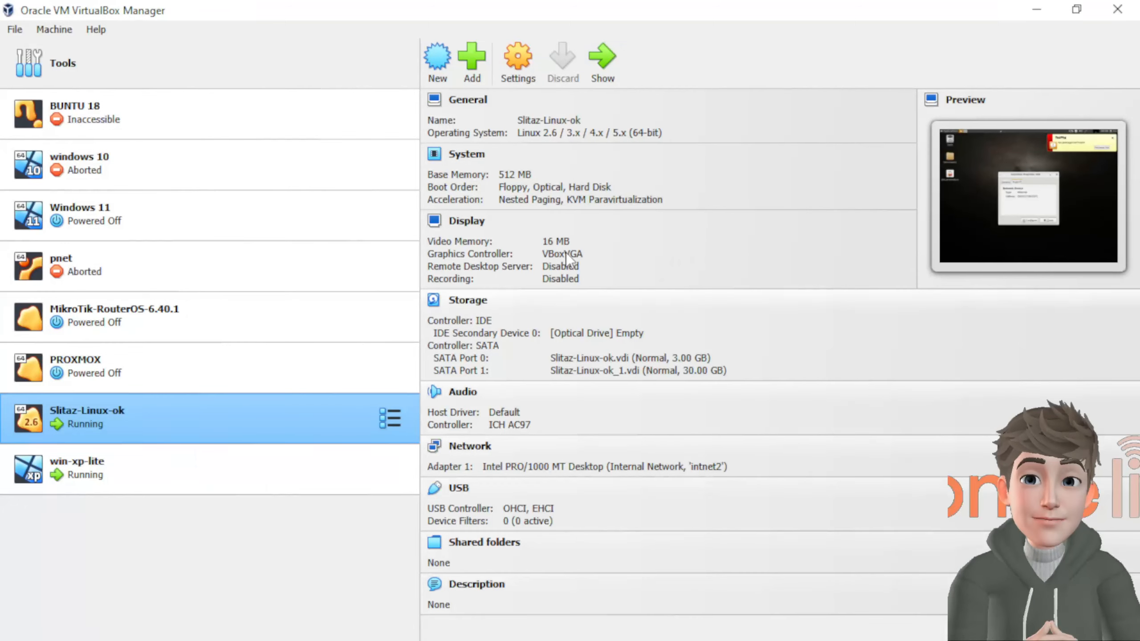
click(524, 64)
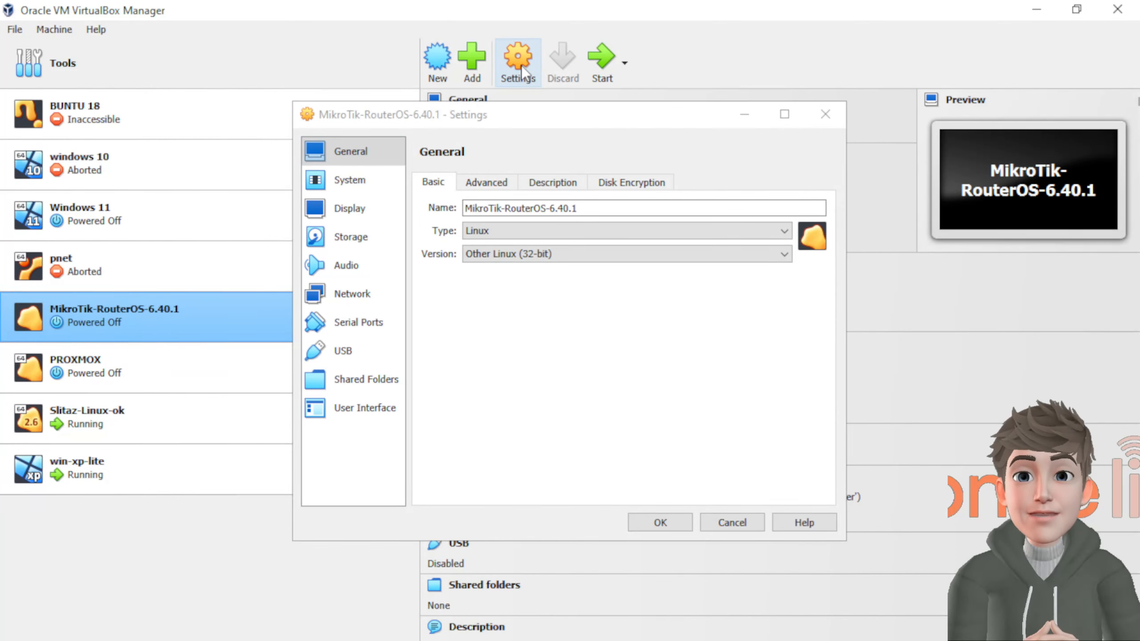
click(354, 294)
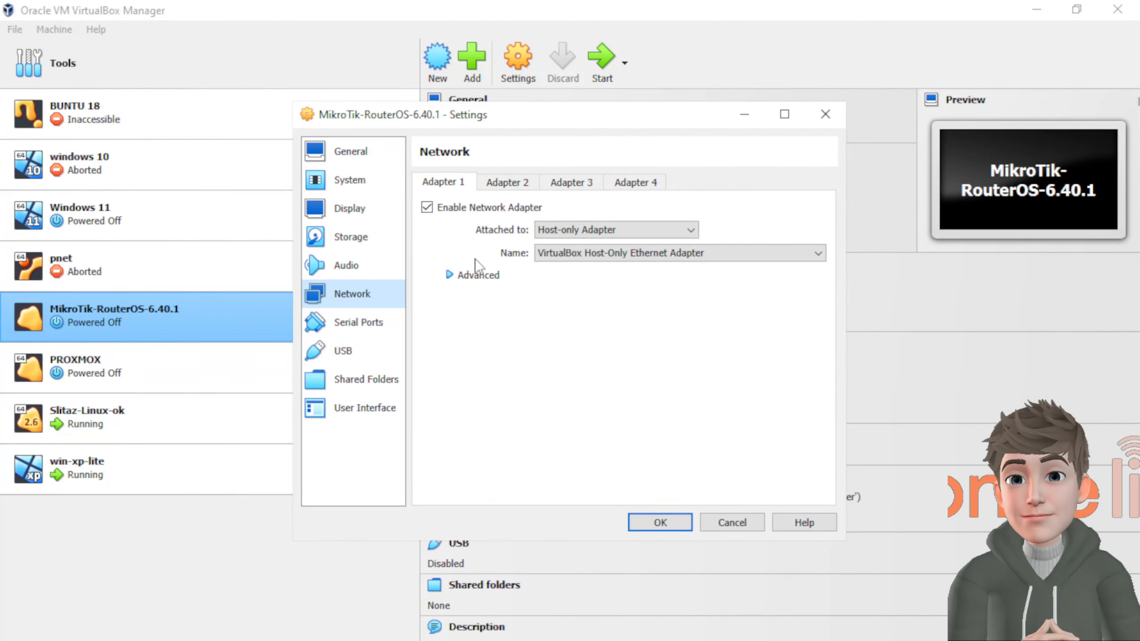
click(600, 230)
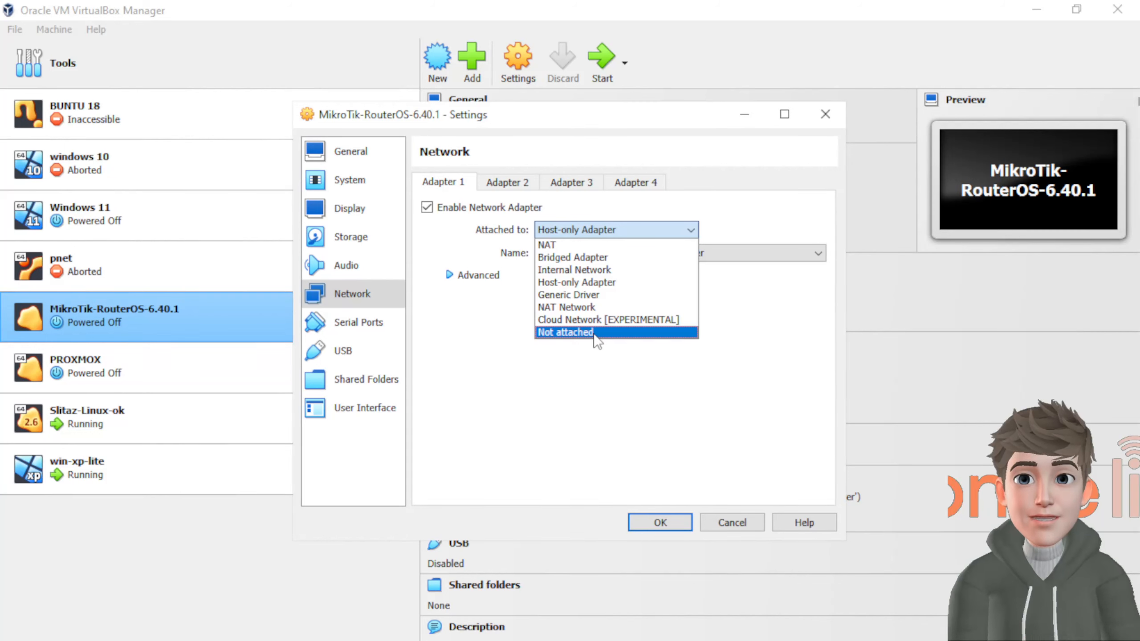
click(736, 522)
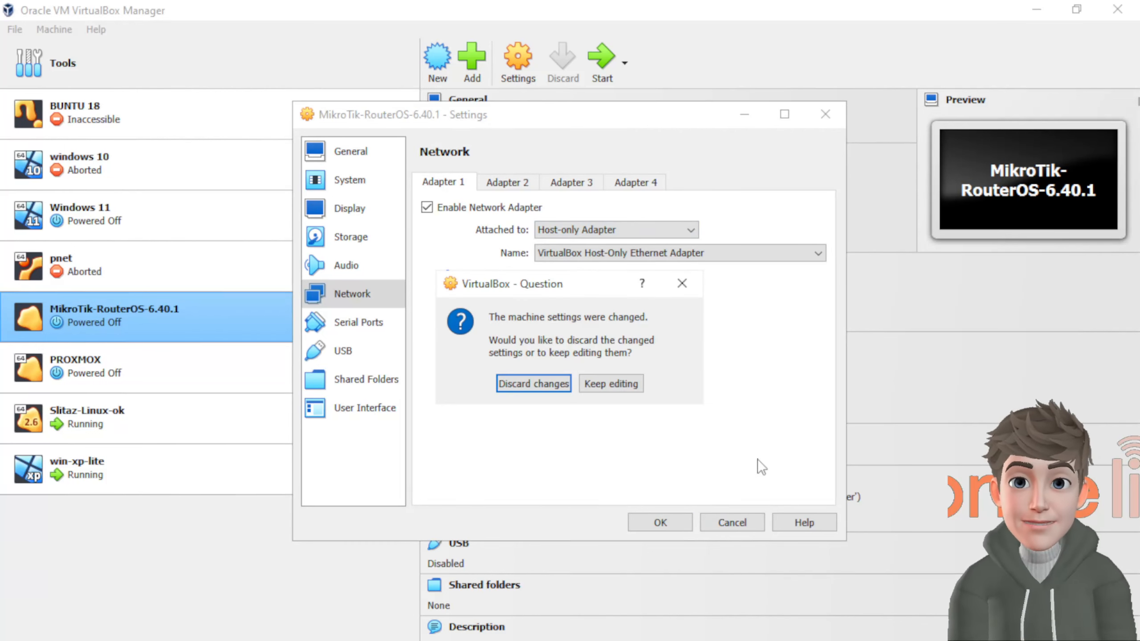
click(561, 383)
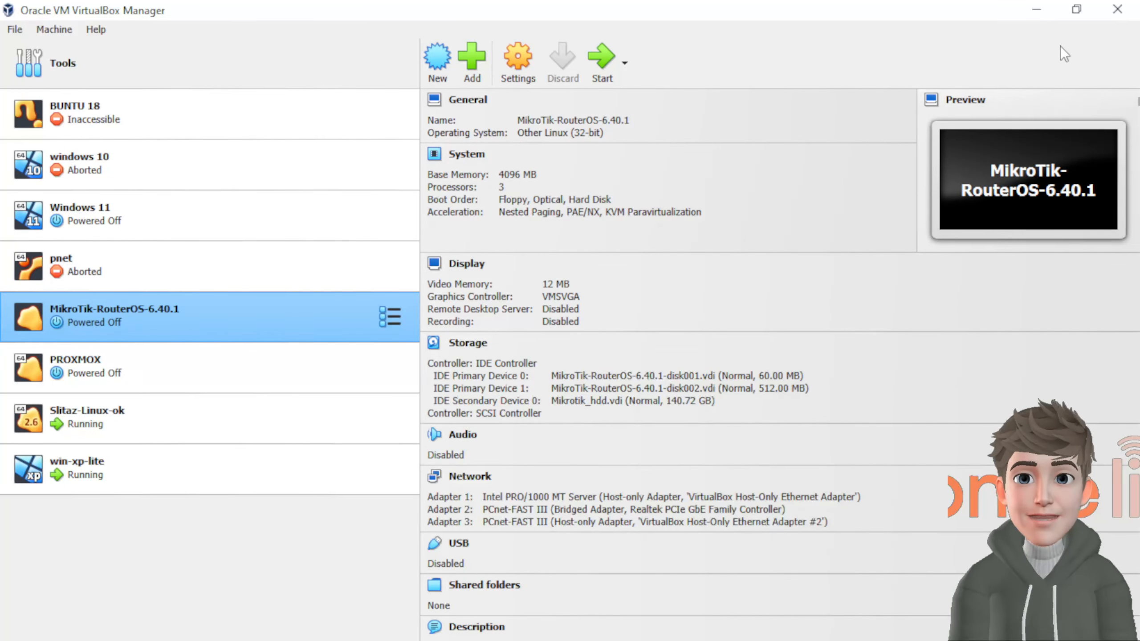
click(1028, 16)
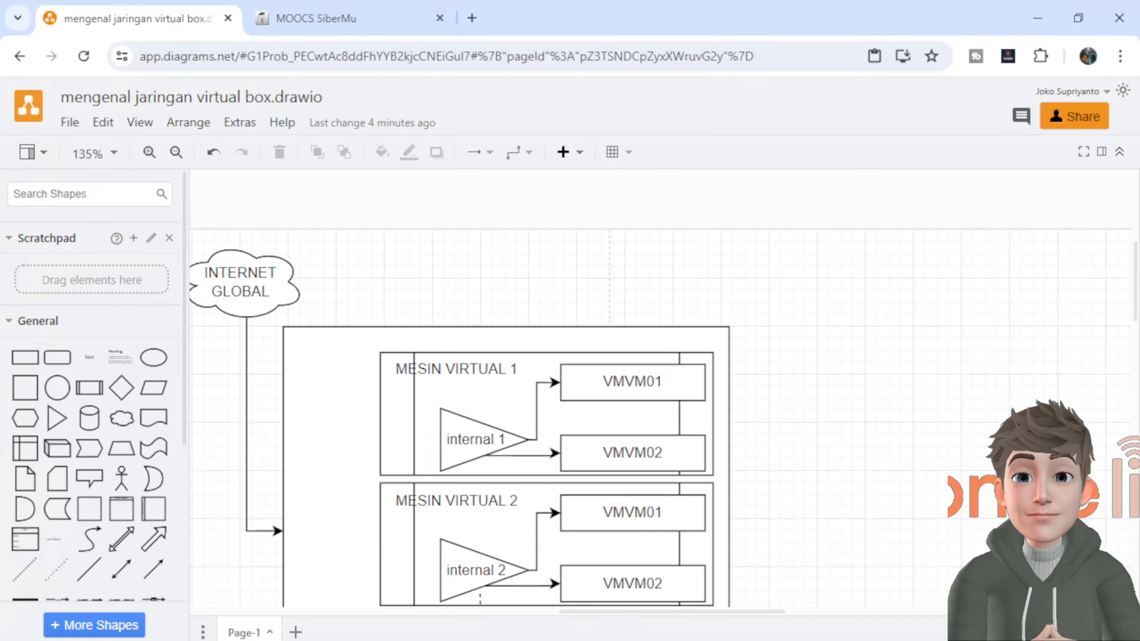
Switch to the Slitaz-Linux-ok virtual machine, dismiss the TazPkg notification beside the eth0 connection properties, and minimize the window
mouse_move(801, 640)
click(886, 579)
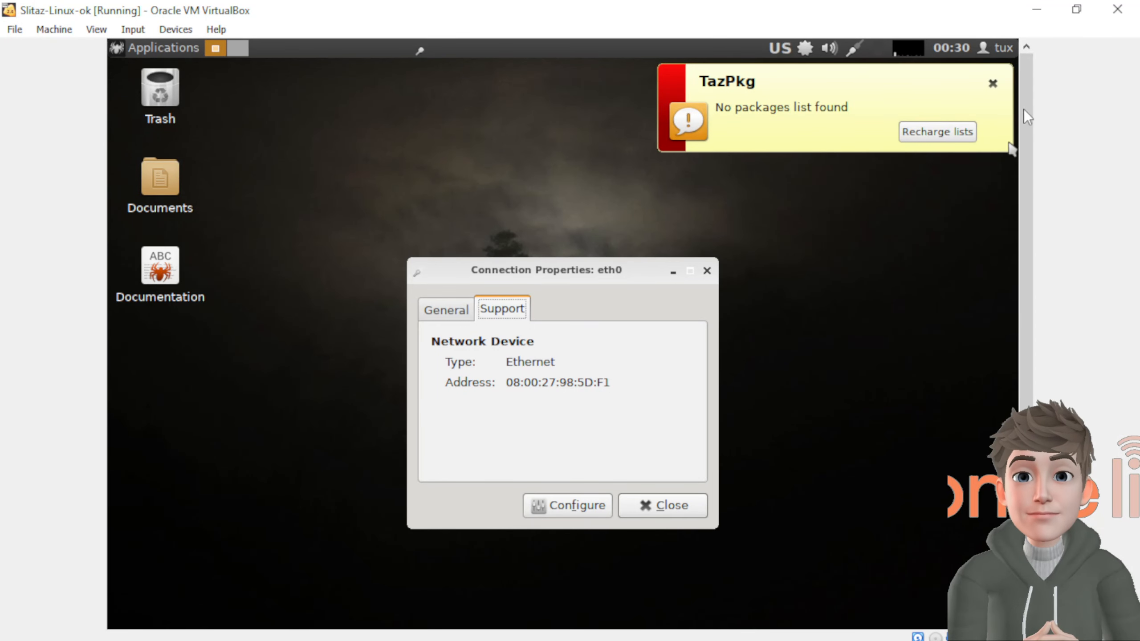
click(992, 85)
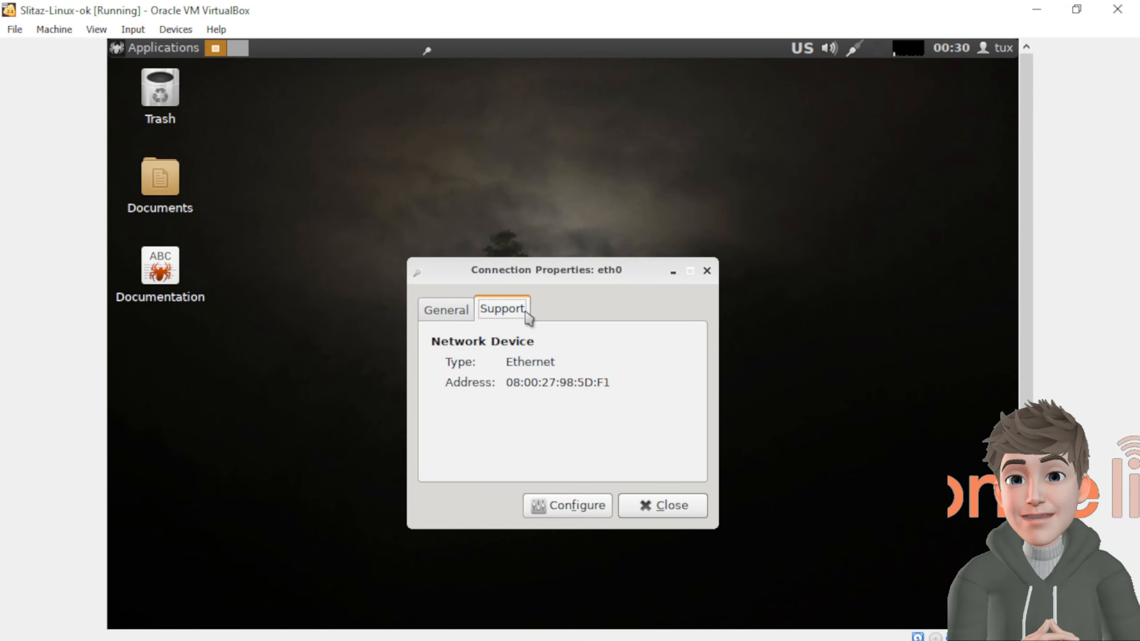
click(1035, 10)
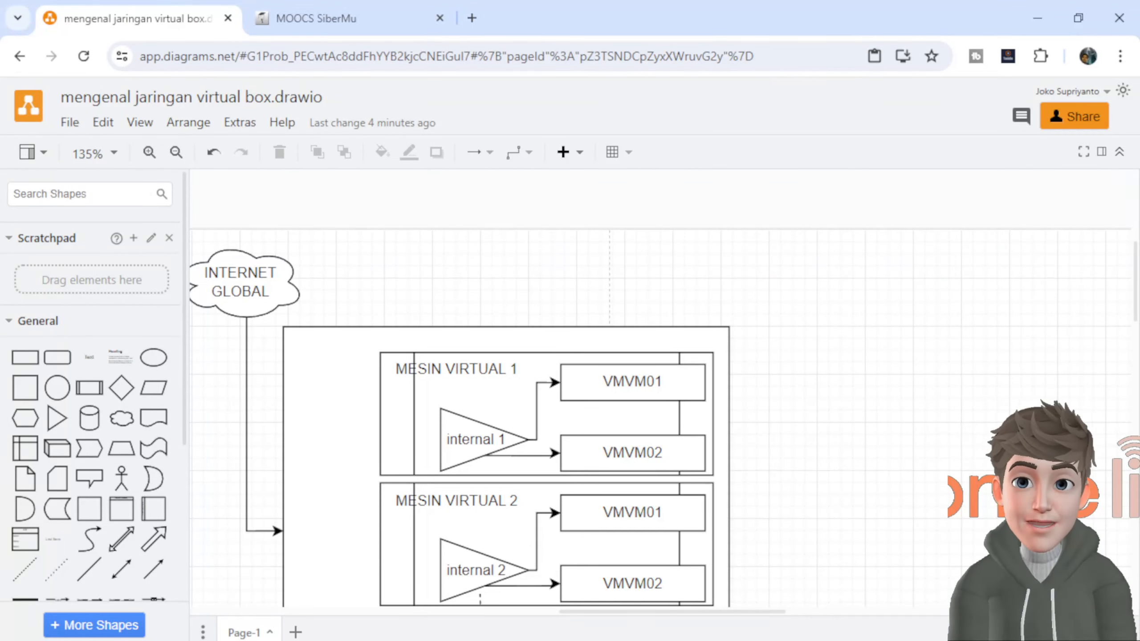
Switch to the win-xp-lite machine, check the IP address in its Local Area Connection support details, close both dialogs, and minimize the window
click(714, 582)
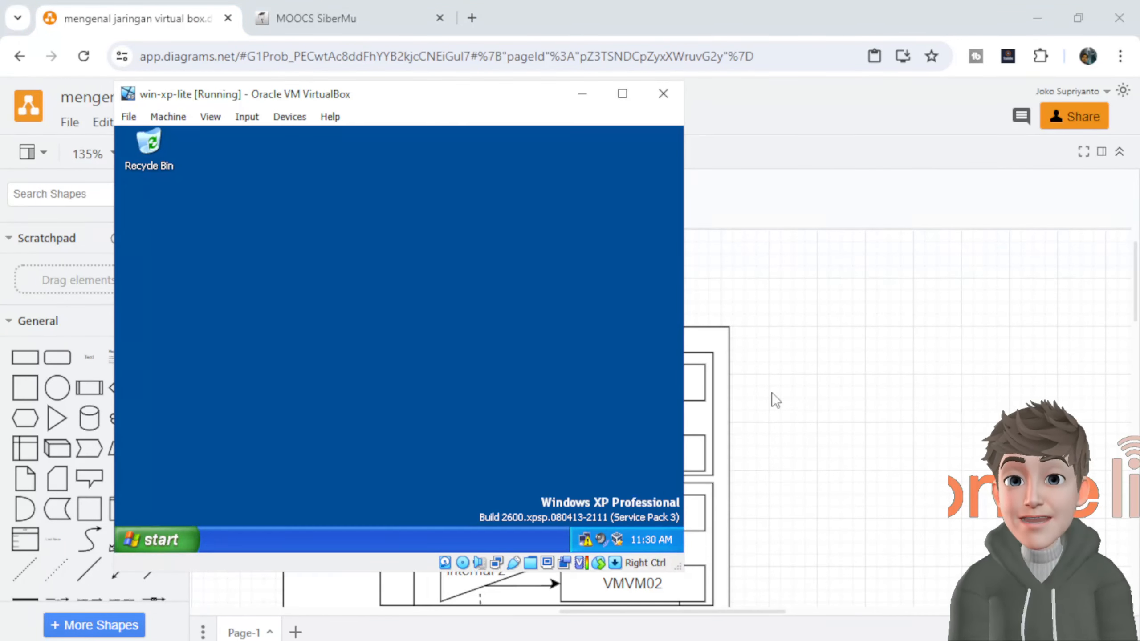
click(586, 541)
click(310, 180)
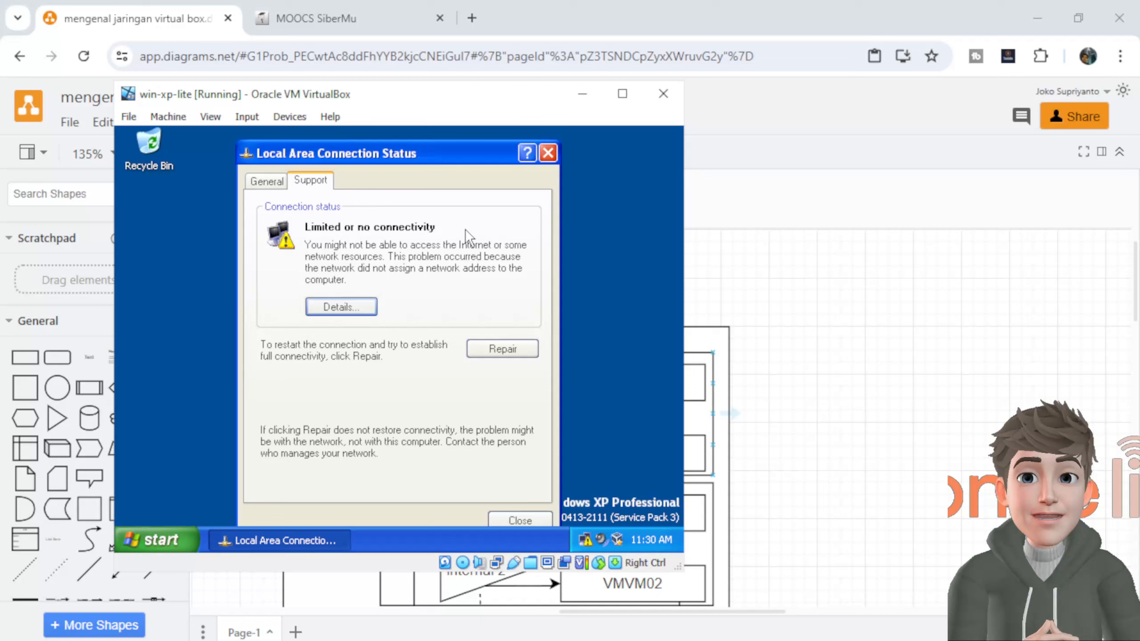
click(364, 310)
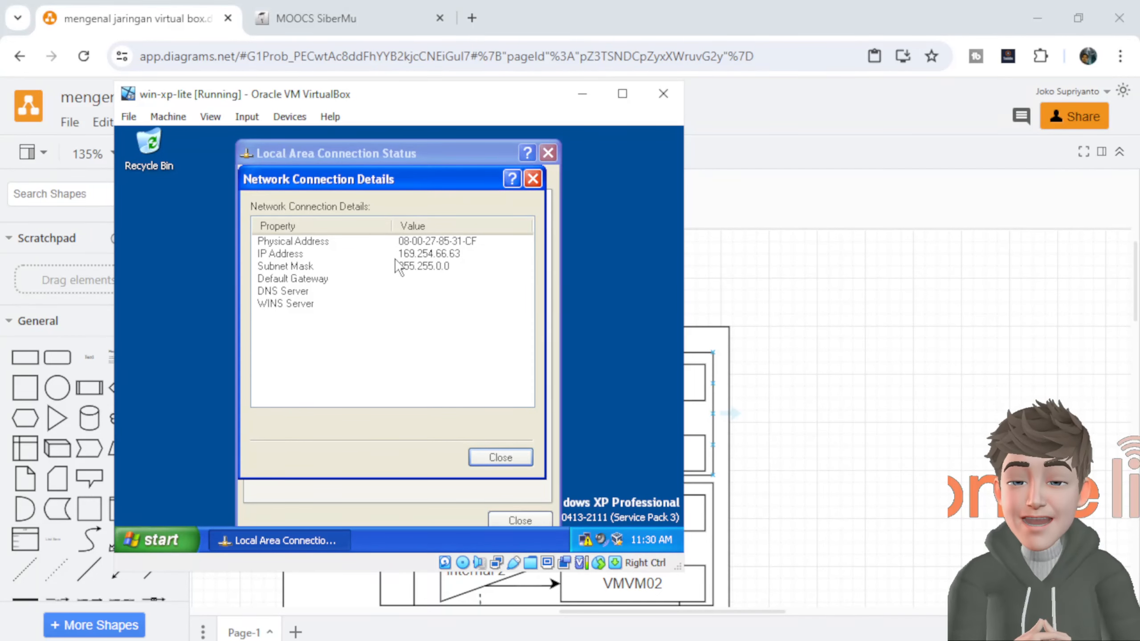
click(432, 256)
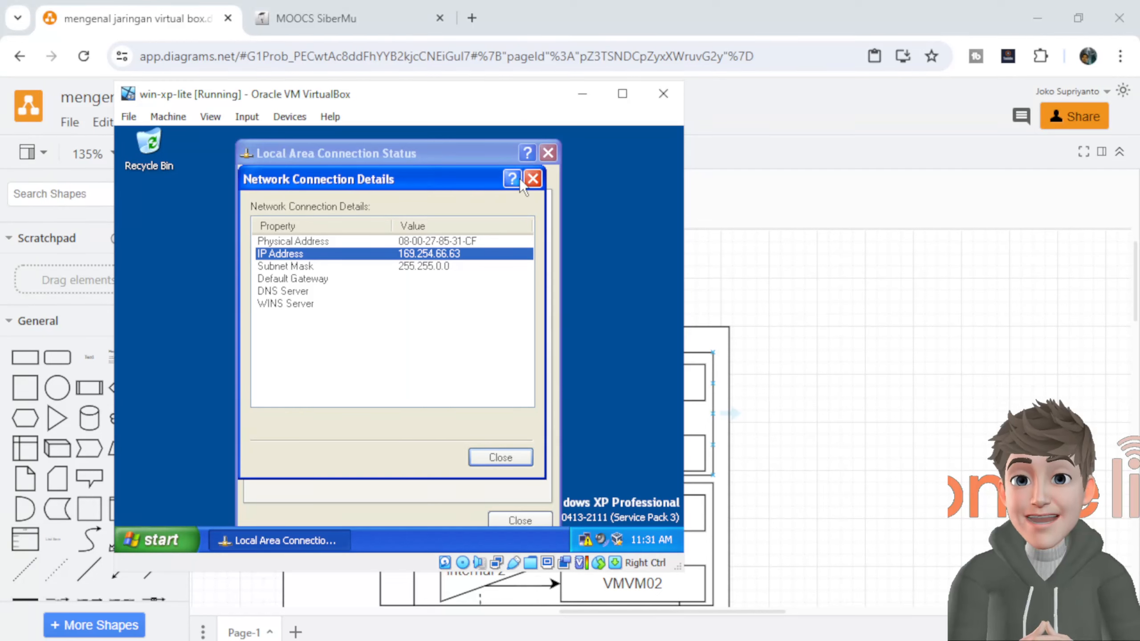
click(532, 178)
click(547, 153)
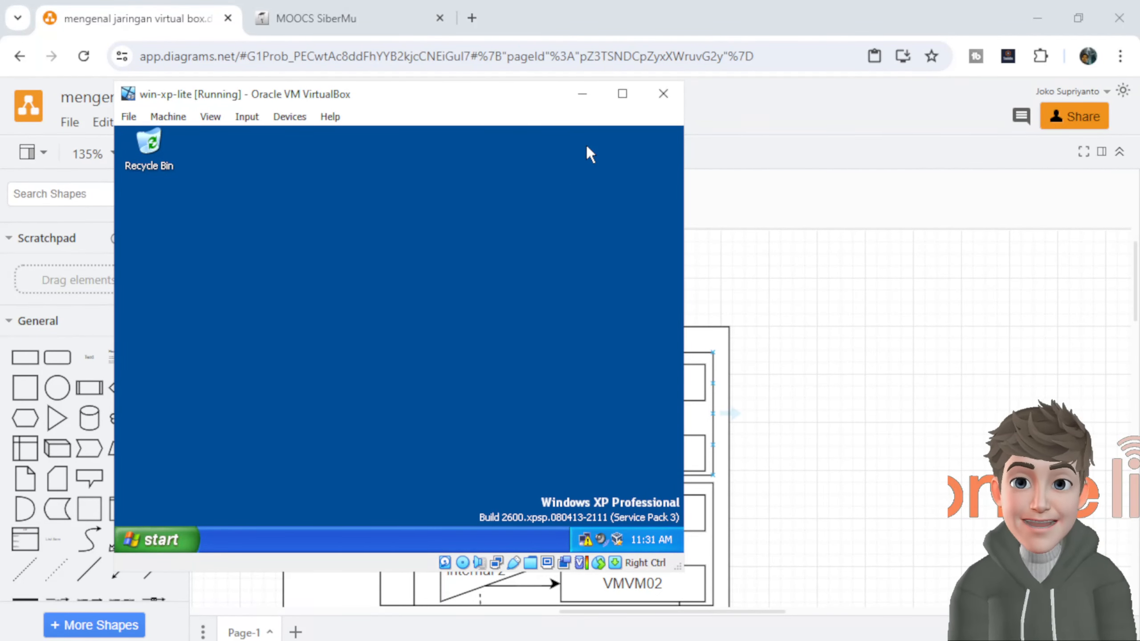
click(588, 96)
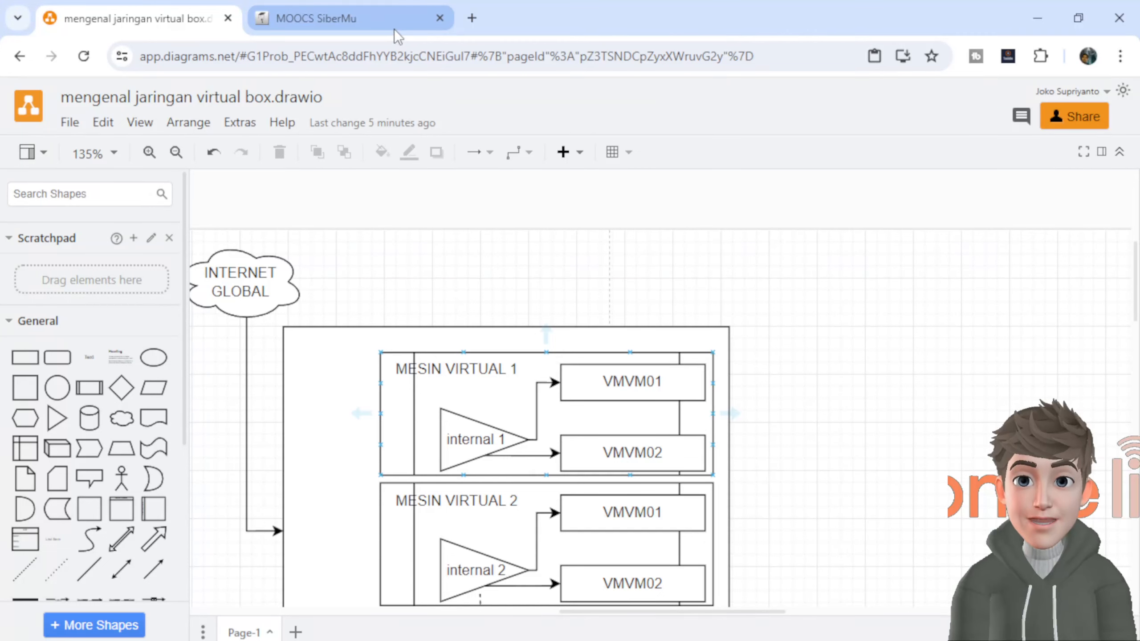
In the draw.io file, review the internal network diagram and compare it with the NAT and LAN Host Adapter diagrams
click(781, 500)
scroll(780, 501, down, 5)
scroll(781, 499, up, 3)
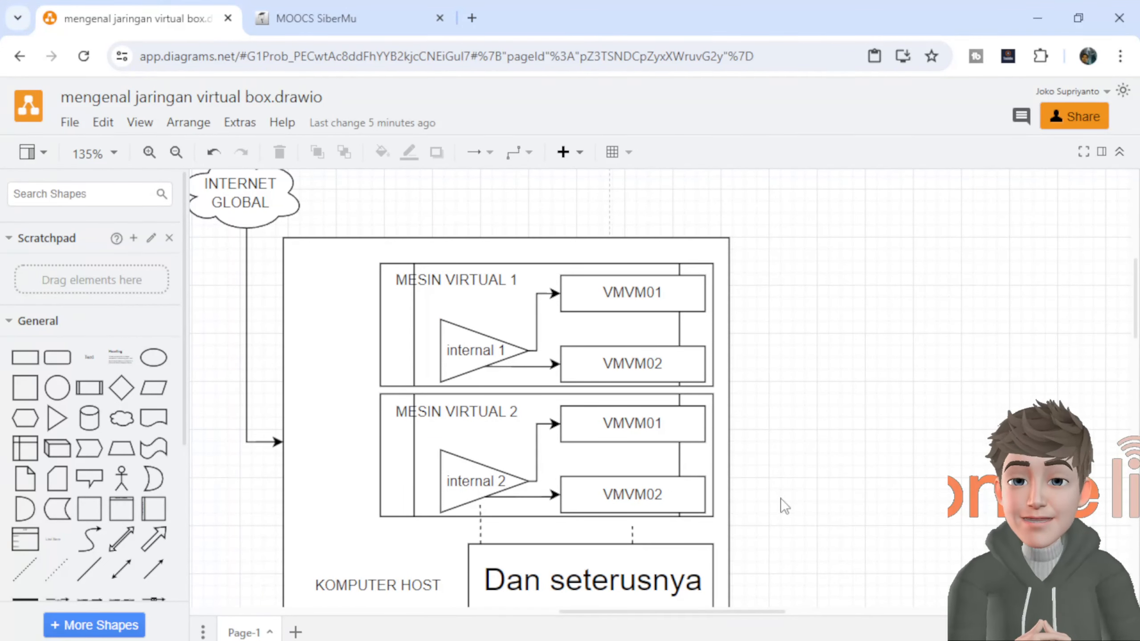
drag(750, 610, 583, 611)
scroll(611, 495, up, 5)
scroll(611, 495, down, 15)
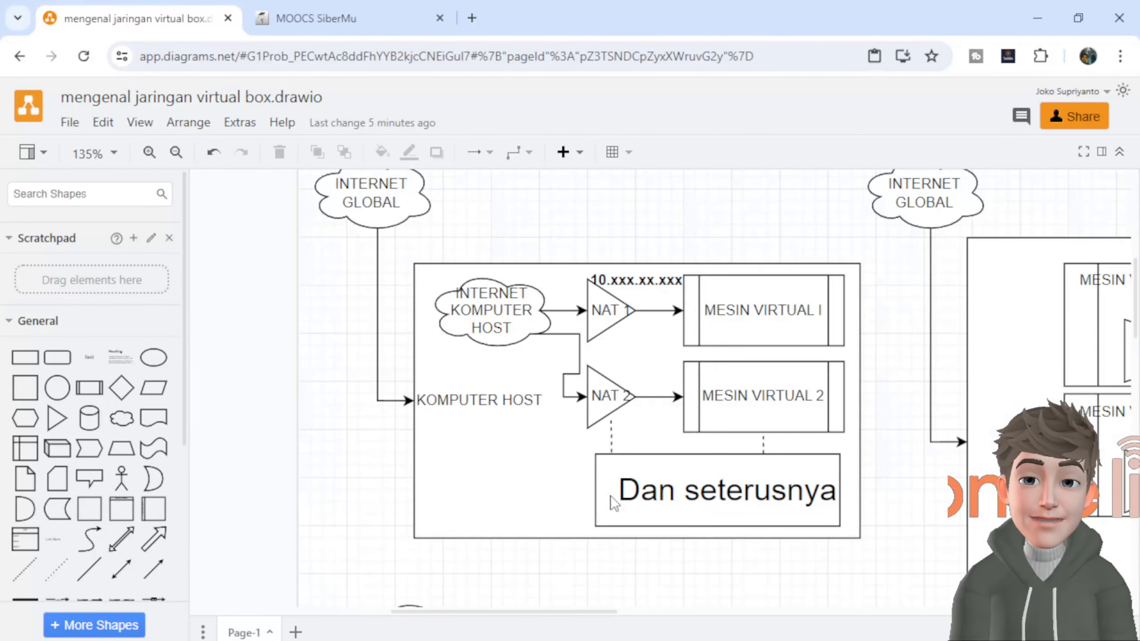
scroll(612, 495, down, 8)
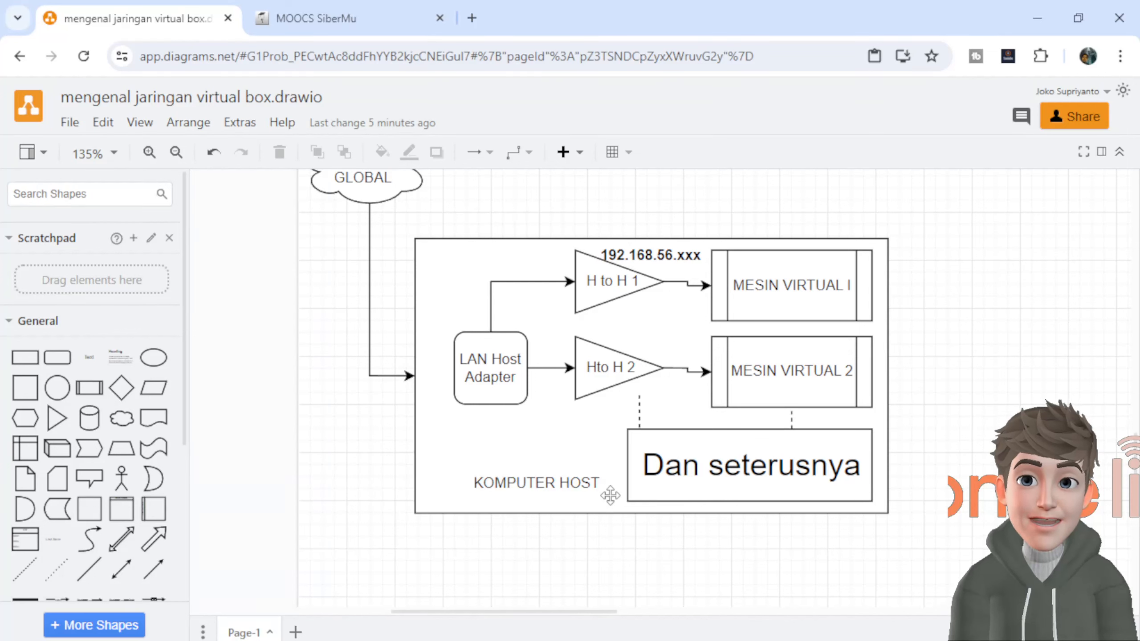
click(611, 495)
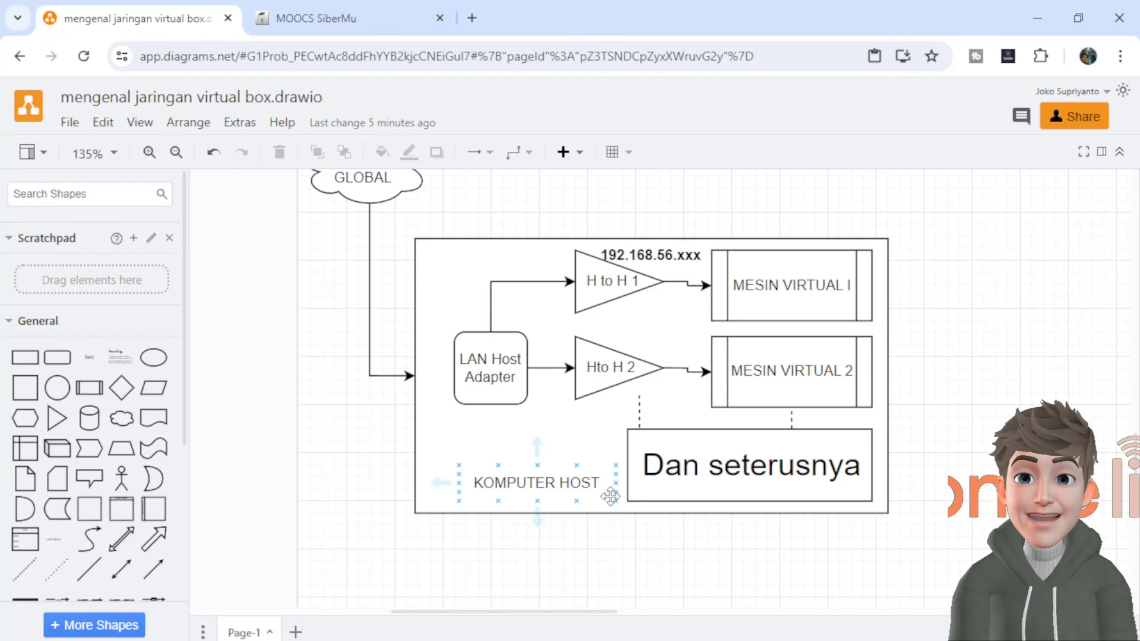